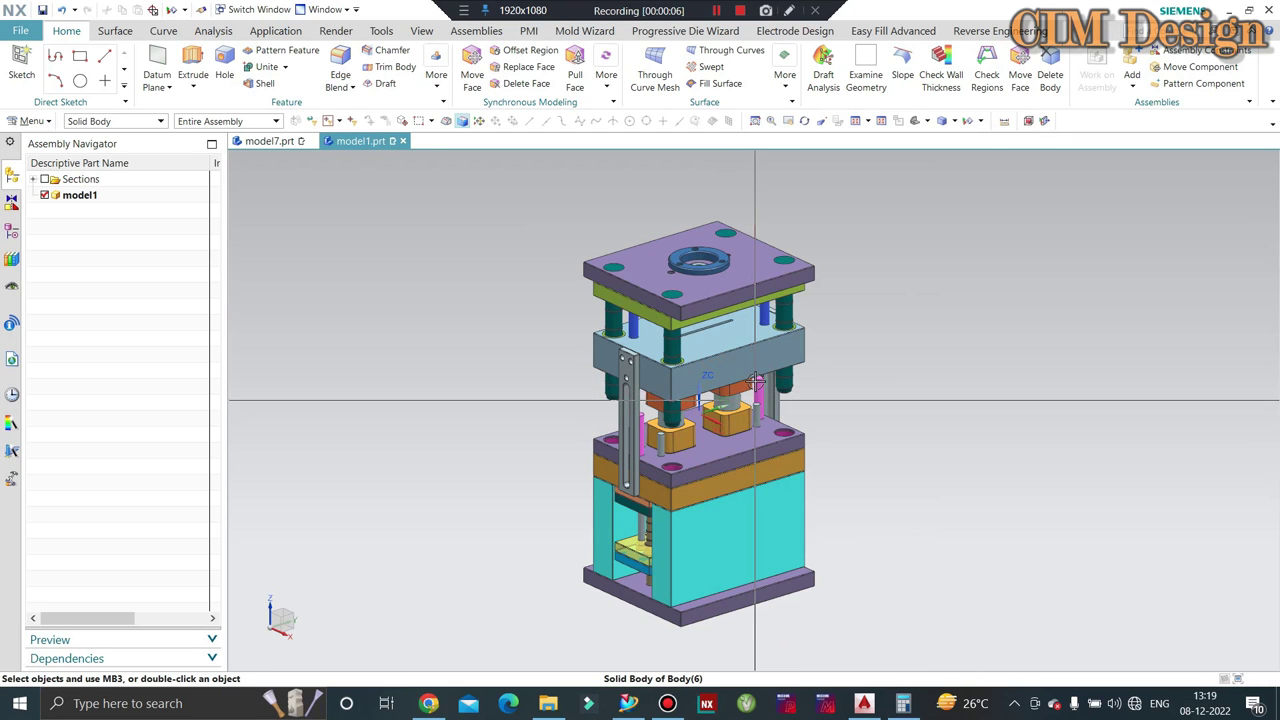
Step: Zoom in on the model1 mold assembly in the NX graphics area
scroll(781, 436, "up", 2)
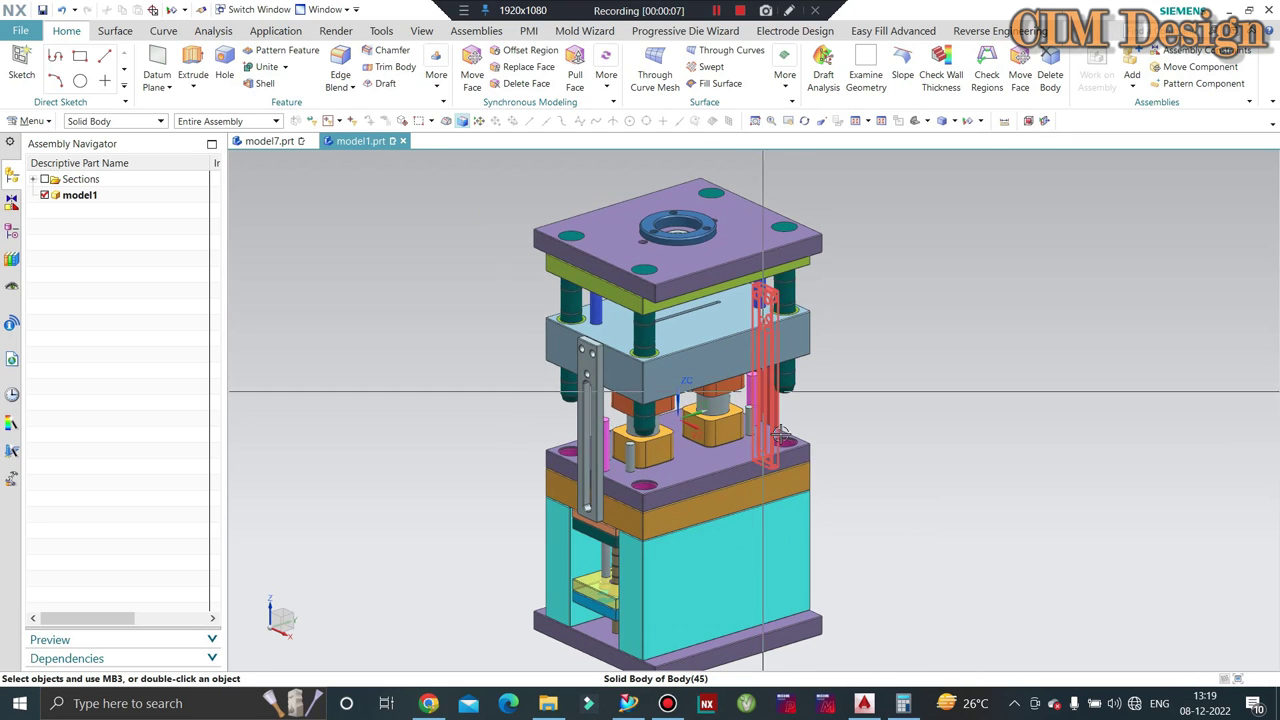
Step: Zoom in and out on the mold plates and briefly check the AutoCAD guide pillar drawing
scroll(781, 436, "up", 1)
scroll(720, 594, "down", 1)
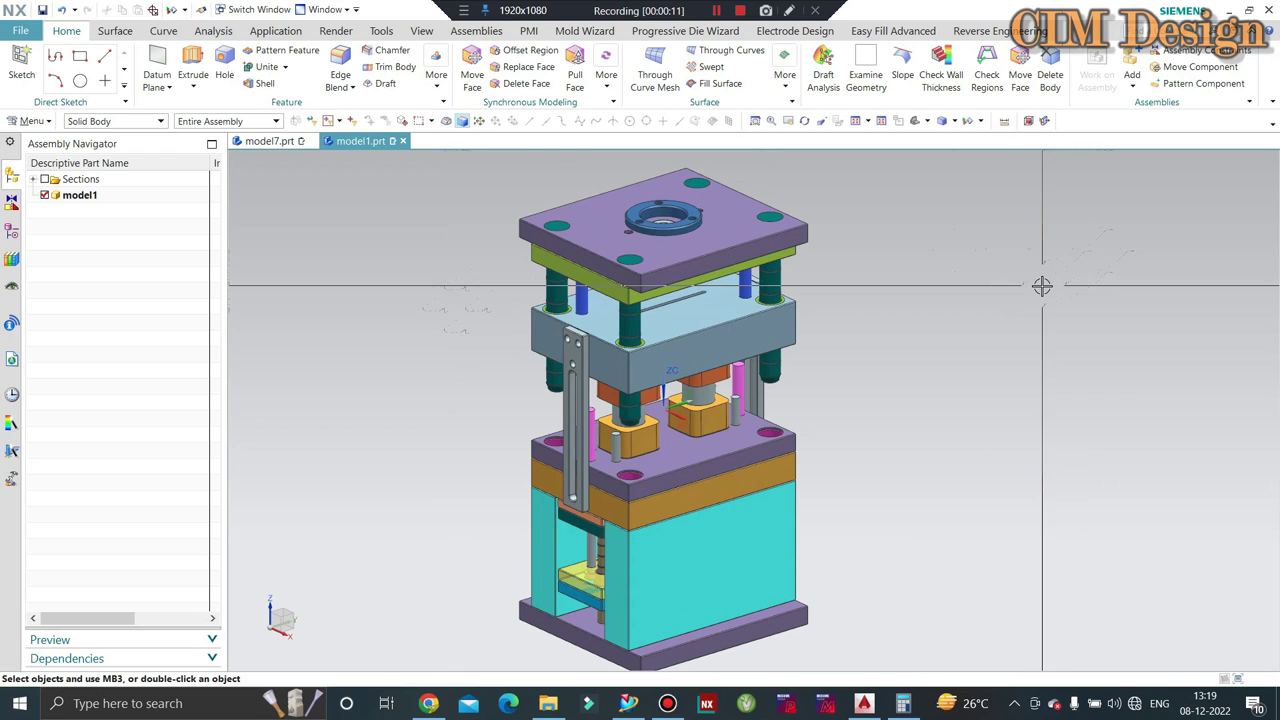
scroll(884, 261, "up", 1)
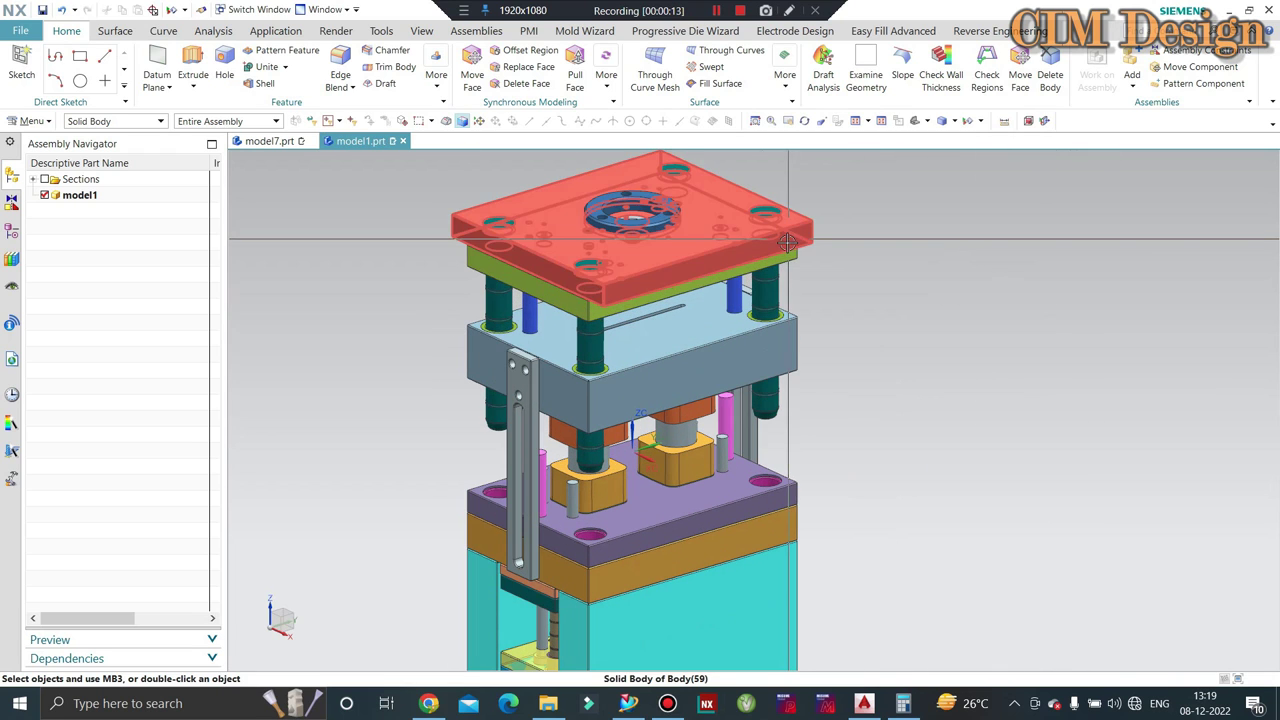
scroll(963, 348, "up", 2)
scroll(997, 349, "down", 1)
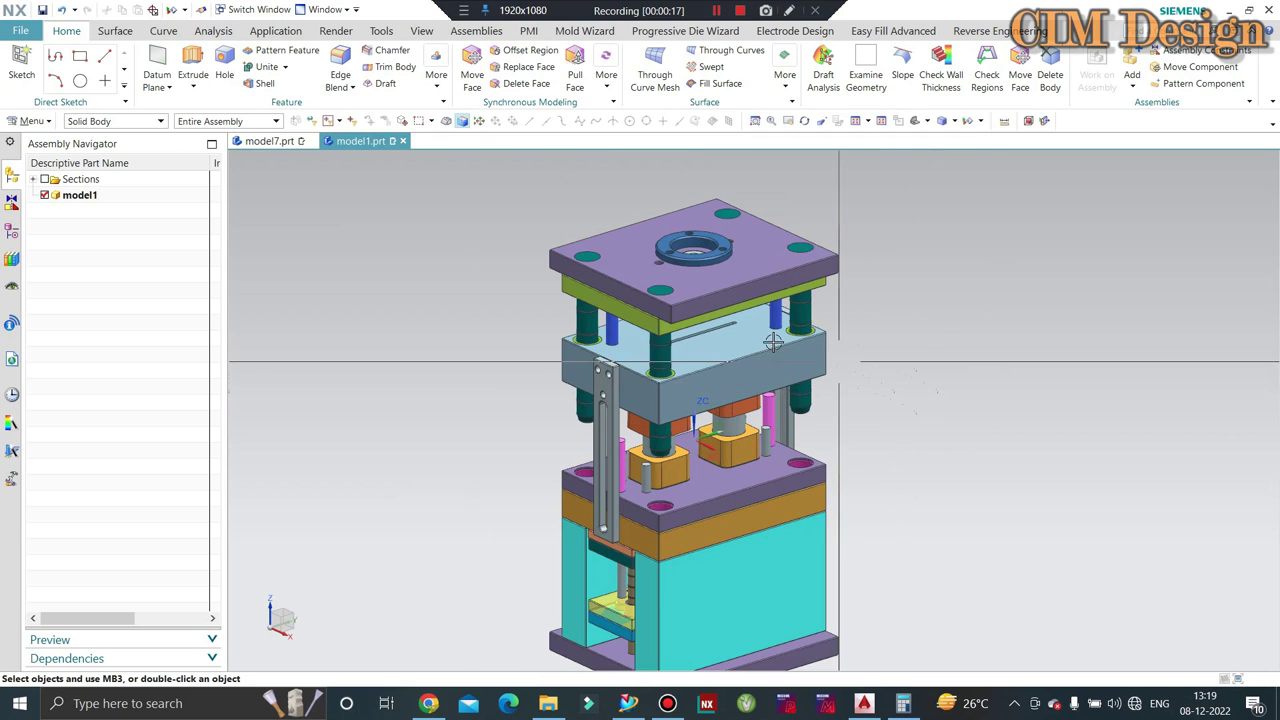
left_click(864, 703)
scroll(660, 490, "up", 3)
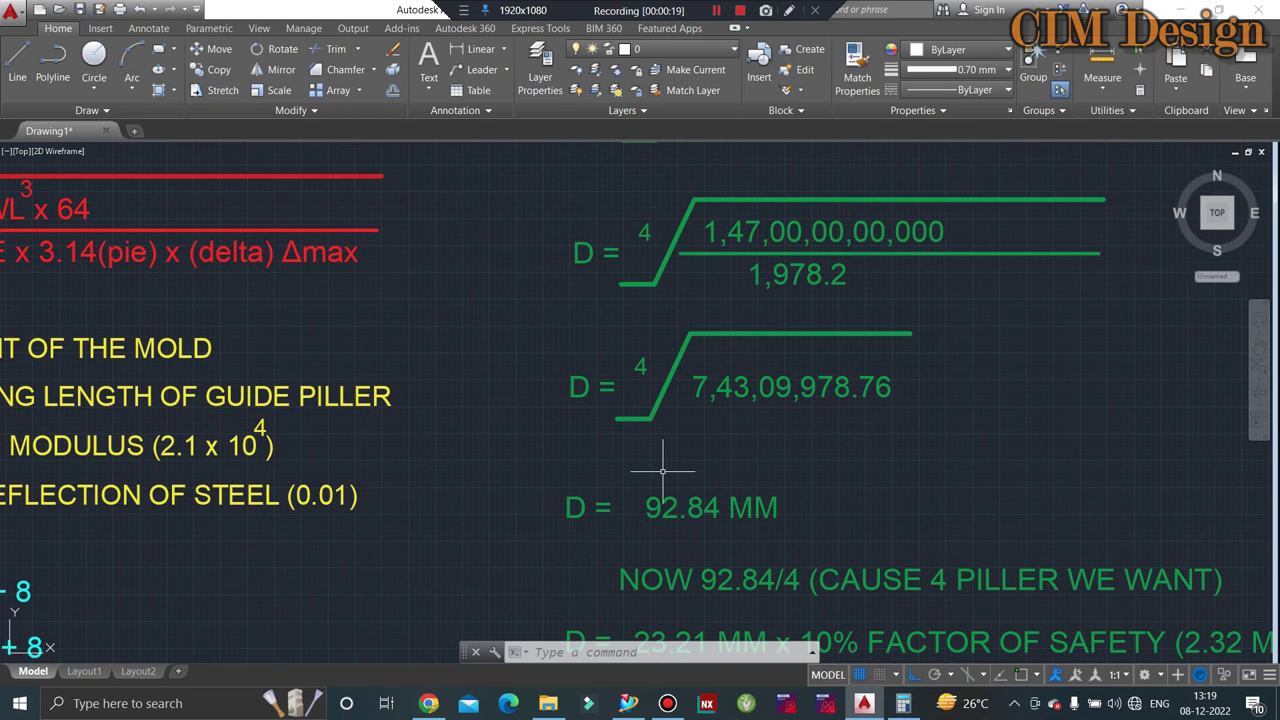
left_click(1185, 10)
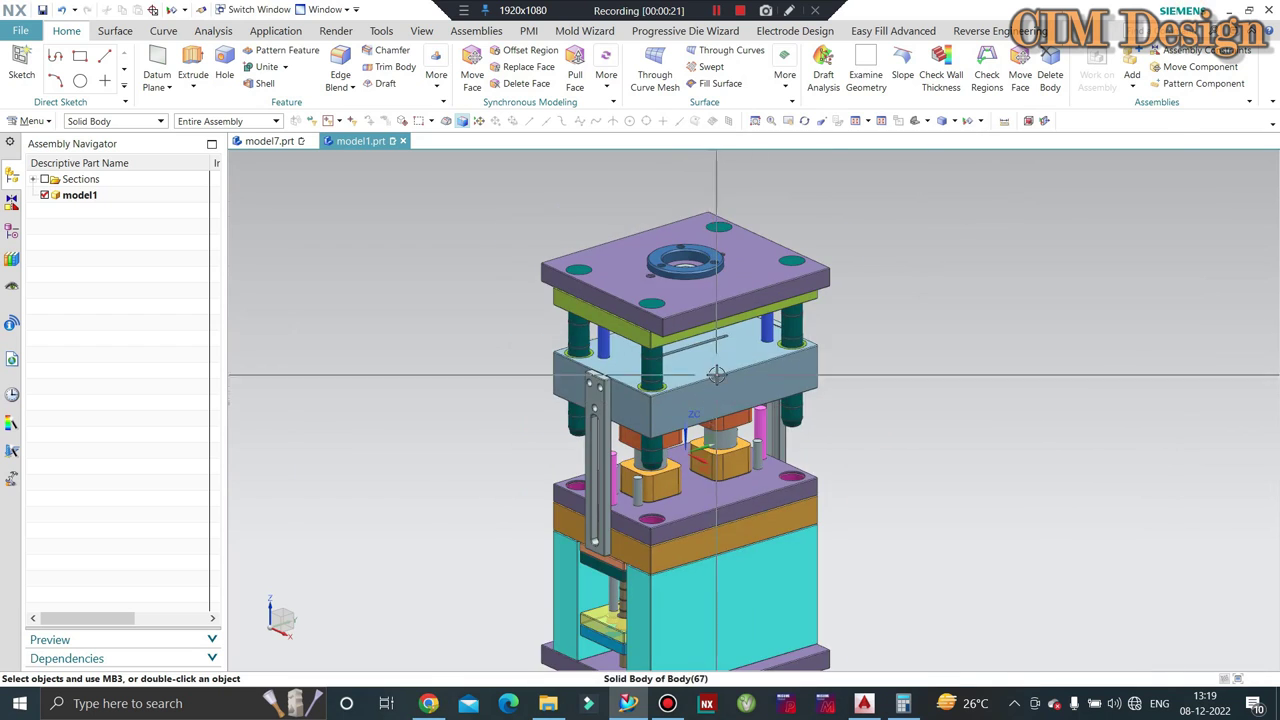
Step: Zoom over the guide pillars again, then bring the AutoCAD guide pillar calculation drawing forward
scroll(914, 270, "up", 2)
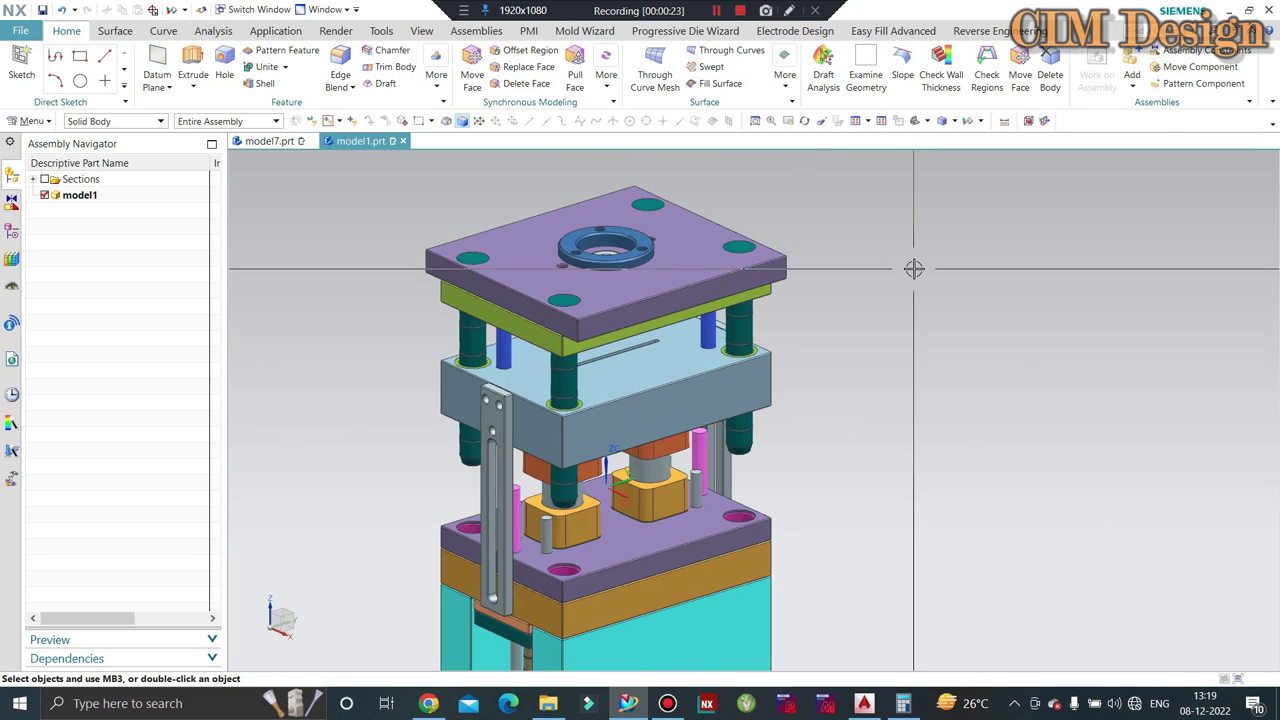
scroll(414, 250, "up", 2)
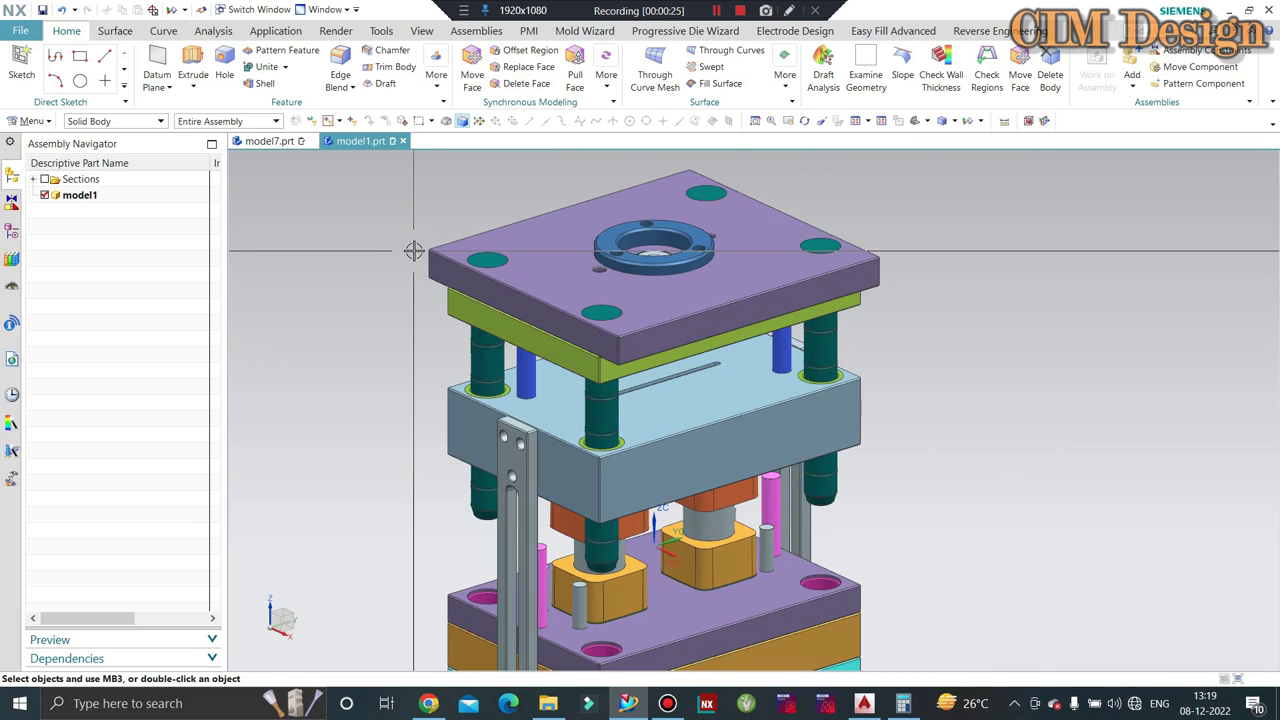
scroll(523, 271, "down", 2)
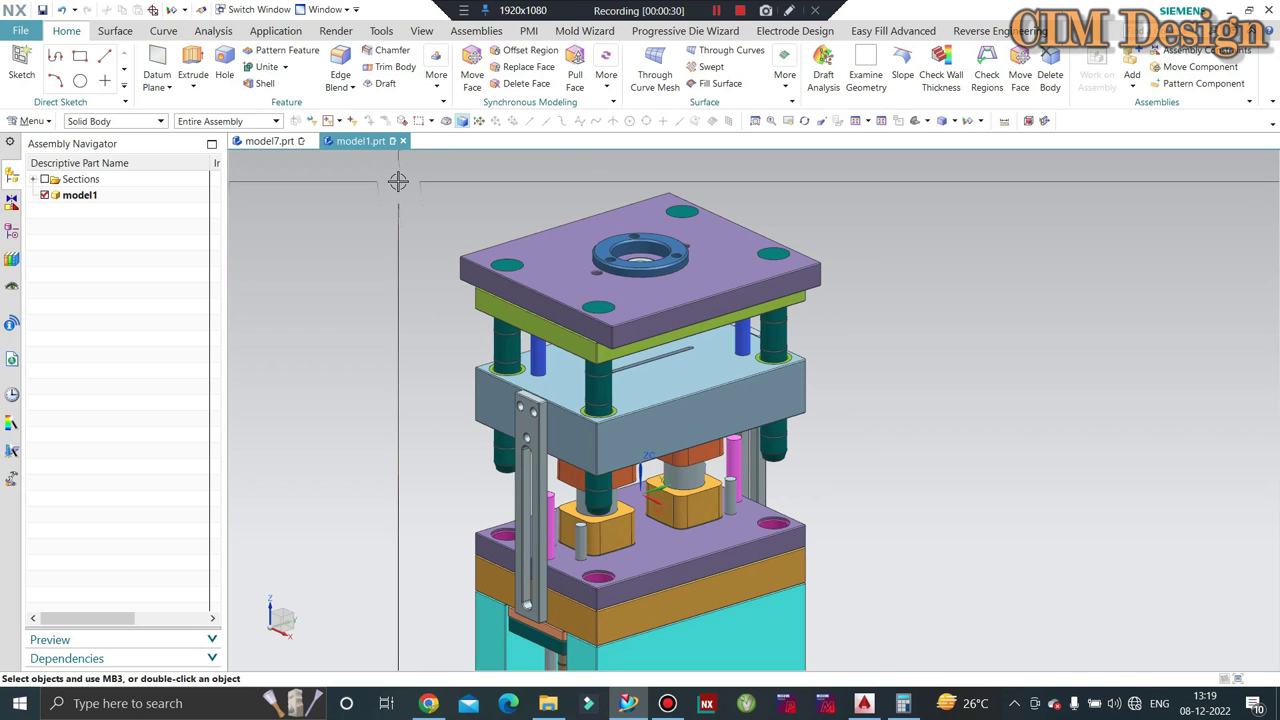
left_click(864, 703)
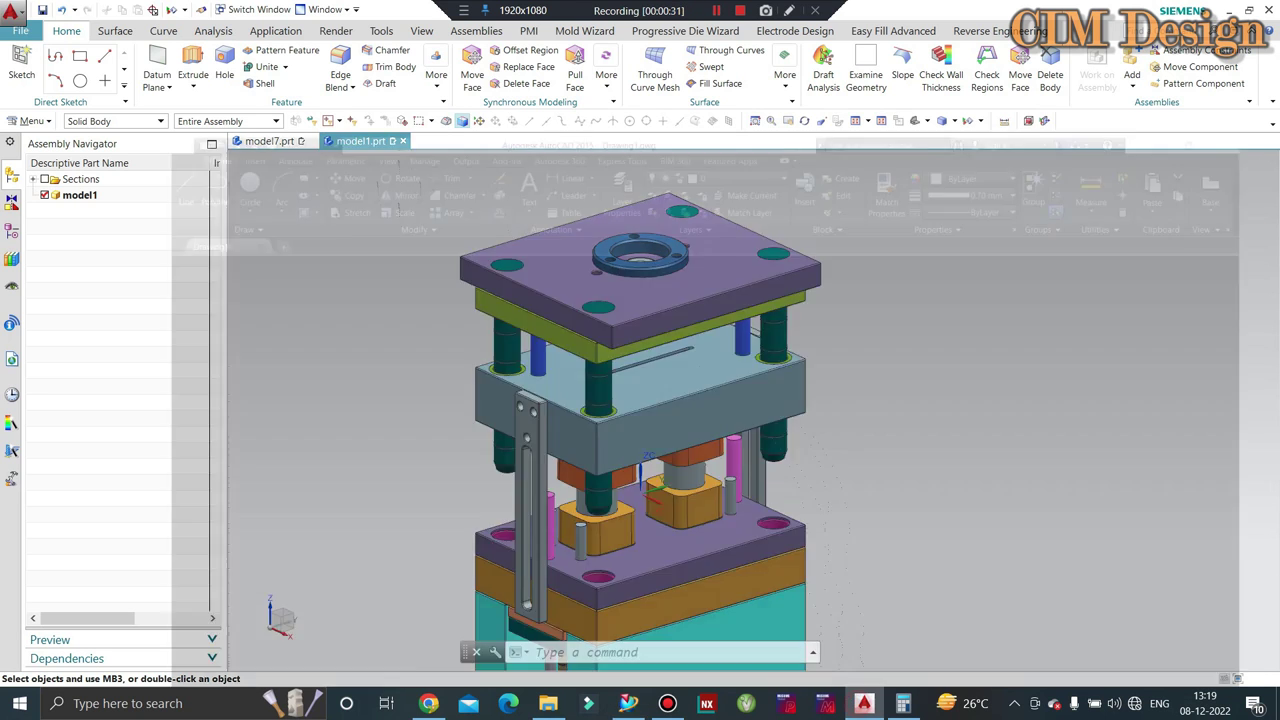
Step: Zoom and pan the Guide Piller Calculations sheet to its title, then return to NX and shift the mold right
scroll(658, 319, "down", 3)
middle_click_drag(634, 343, 630, 425)
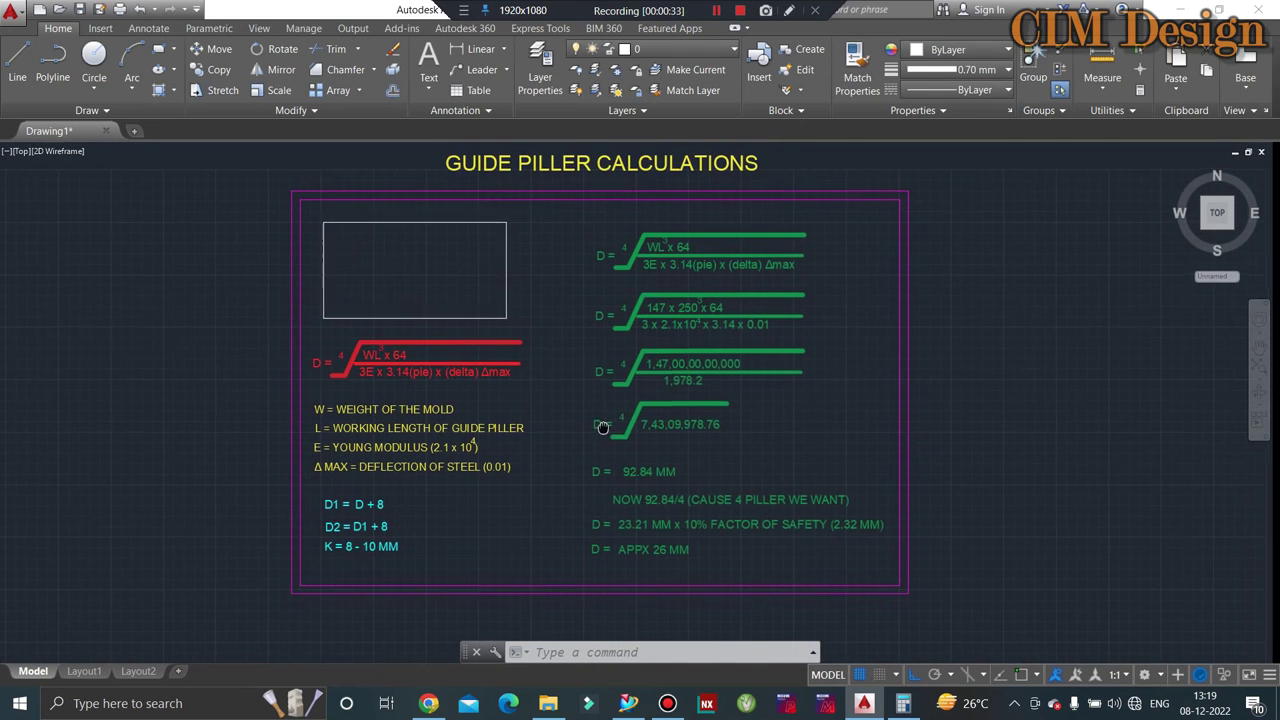
scroll(585, 353, "up", 3)
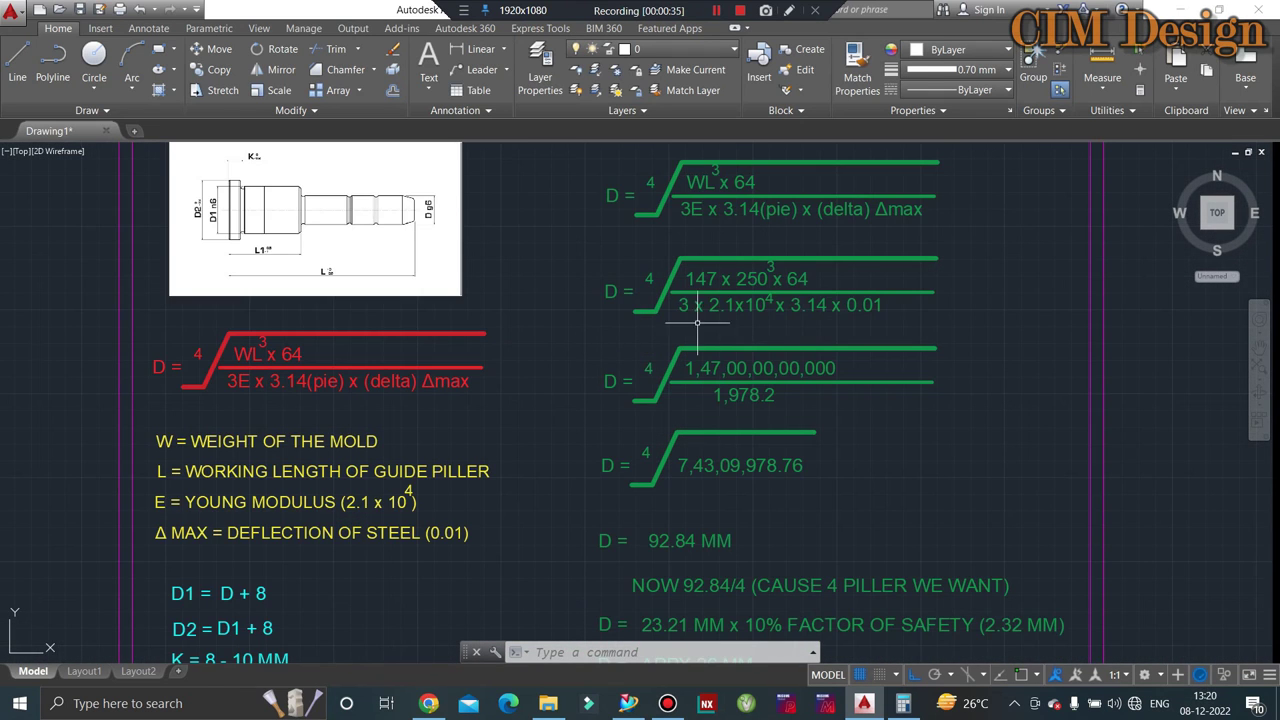
scroll(697, 323, "down", 2)
scroll(743, 309, "up", 2)
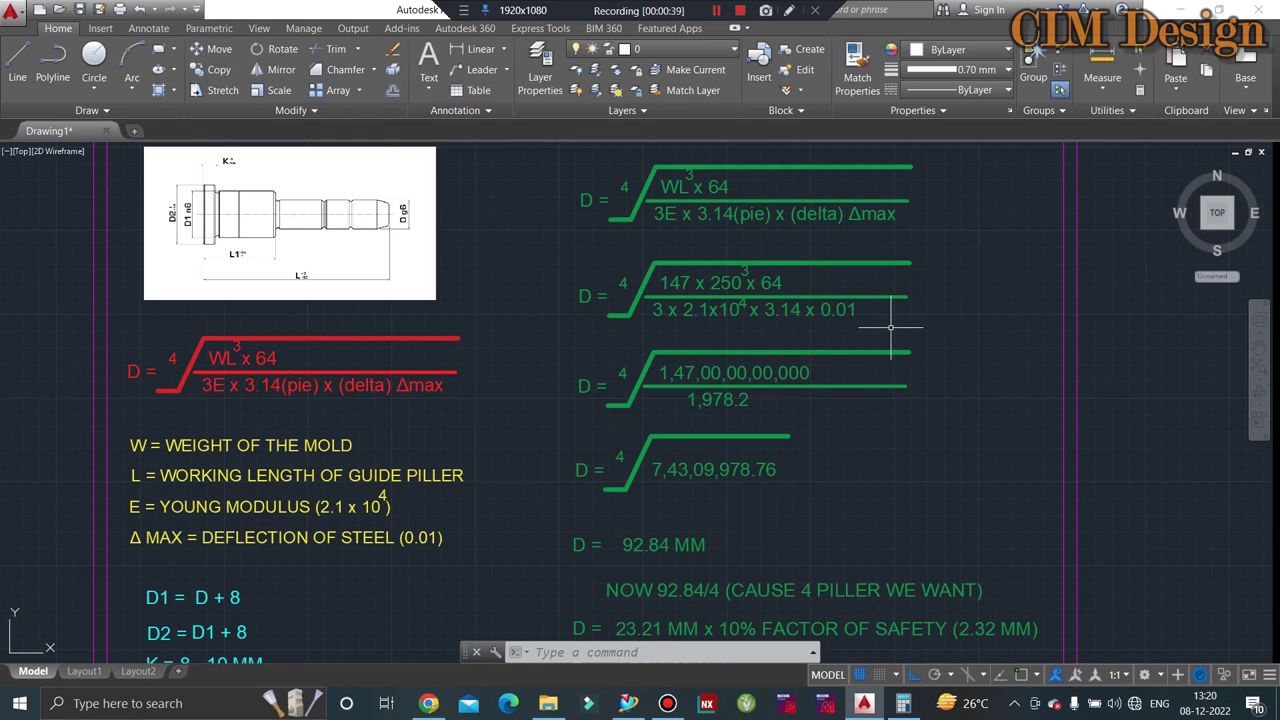
left_click(628, 703)
mouse_move(1052, 324)
middle_mouse_down("shift")
mouse_move(1070, 328)
mouse_move(988, 426)
middle_mouse_up("shift")
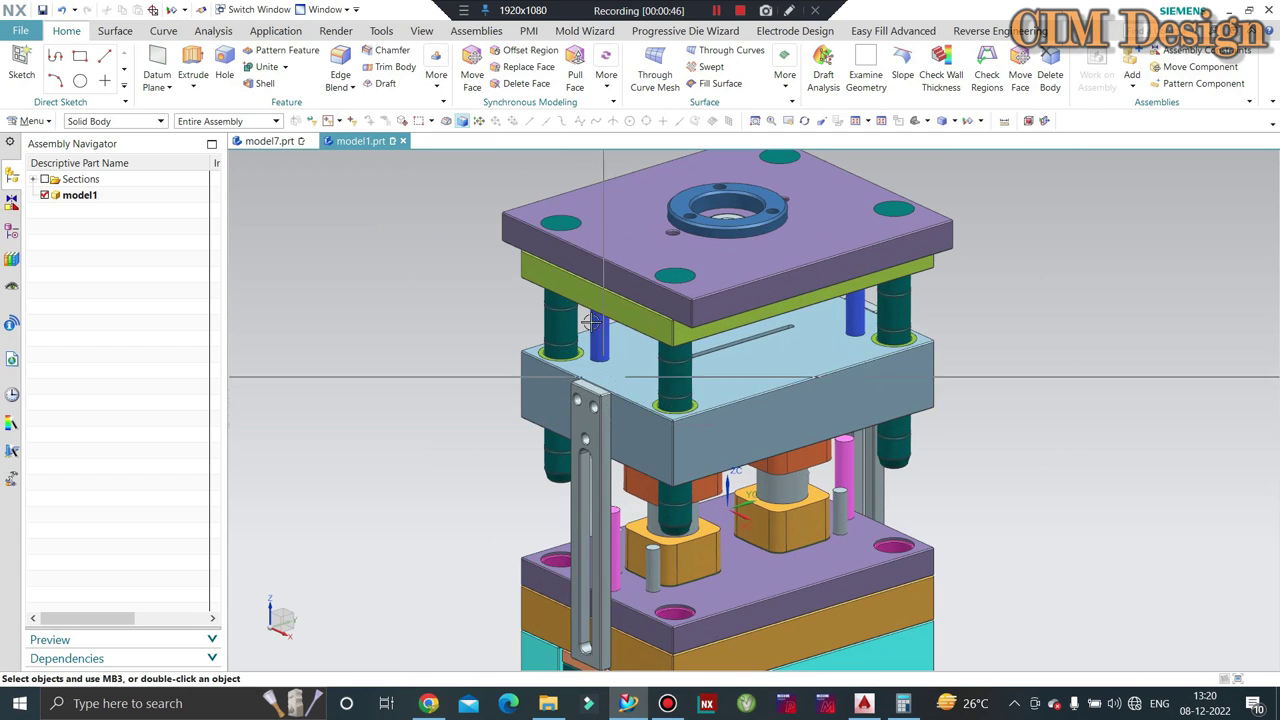
middle_click_drag(556, 346, 484, 284)
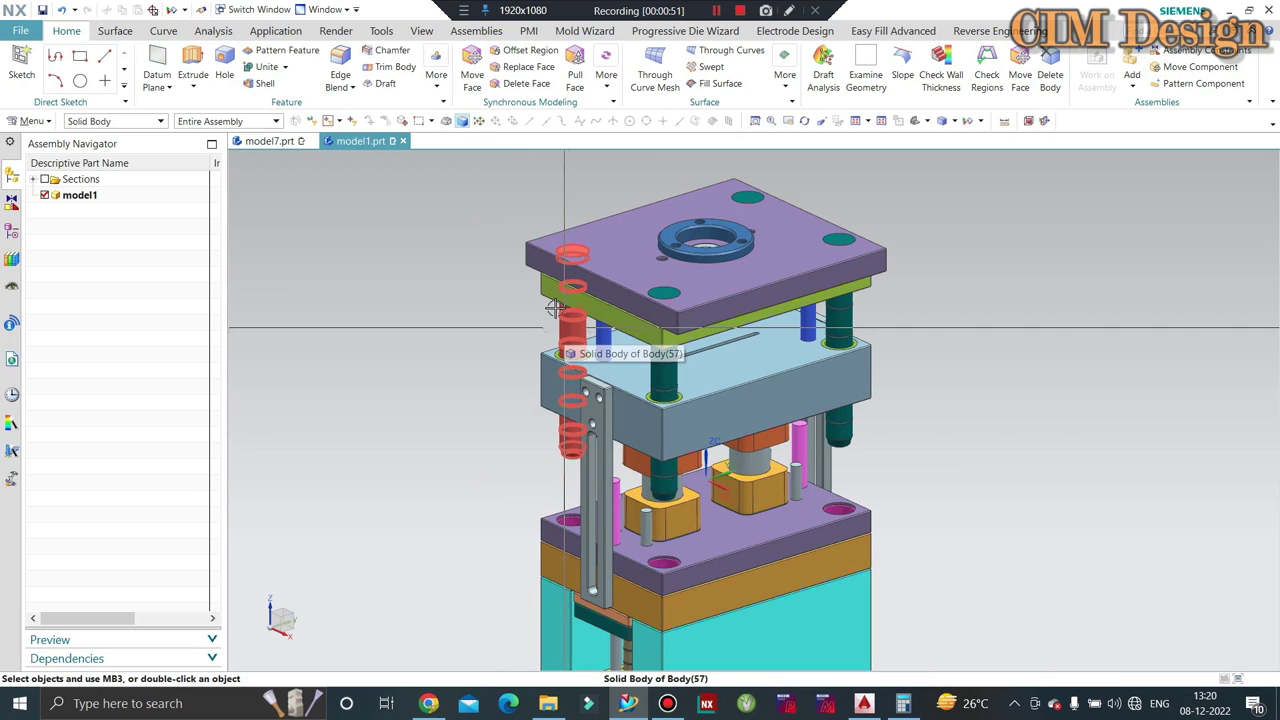
scroll(523, 289, "down", 2)
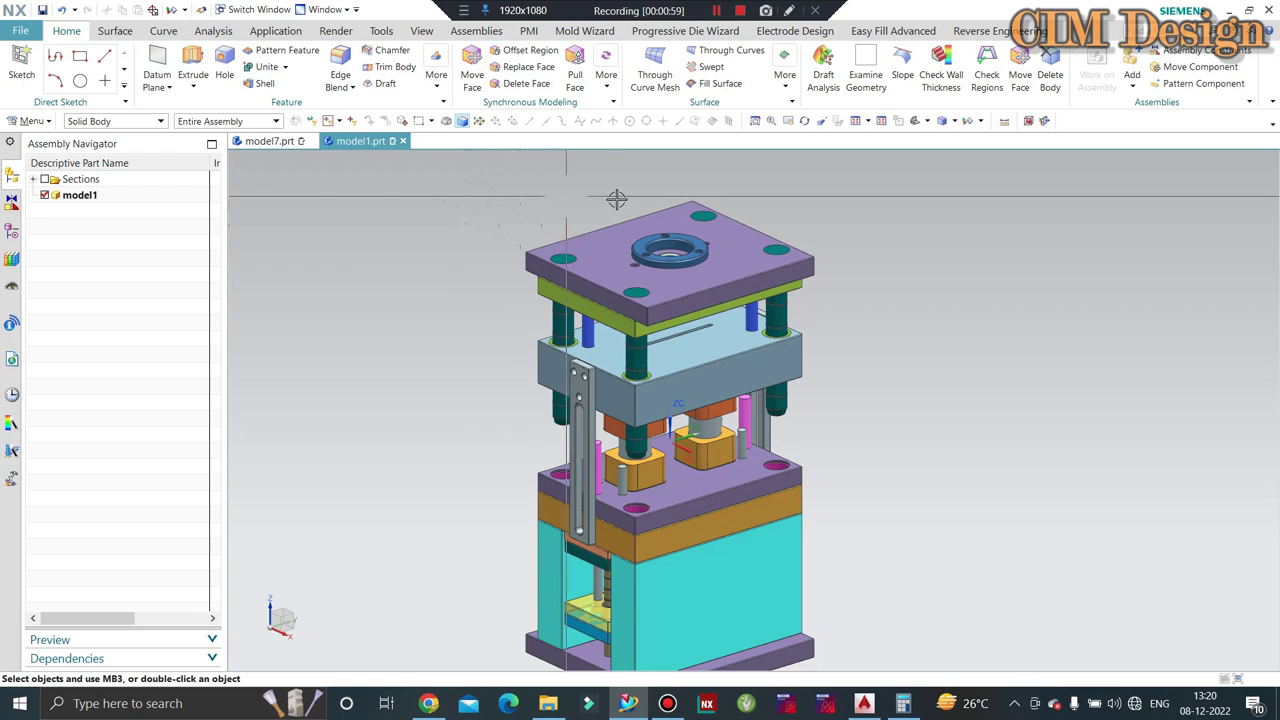
scroll(660, 303, "up", 1)
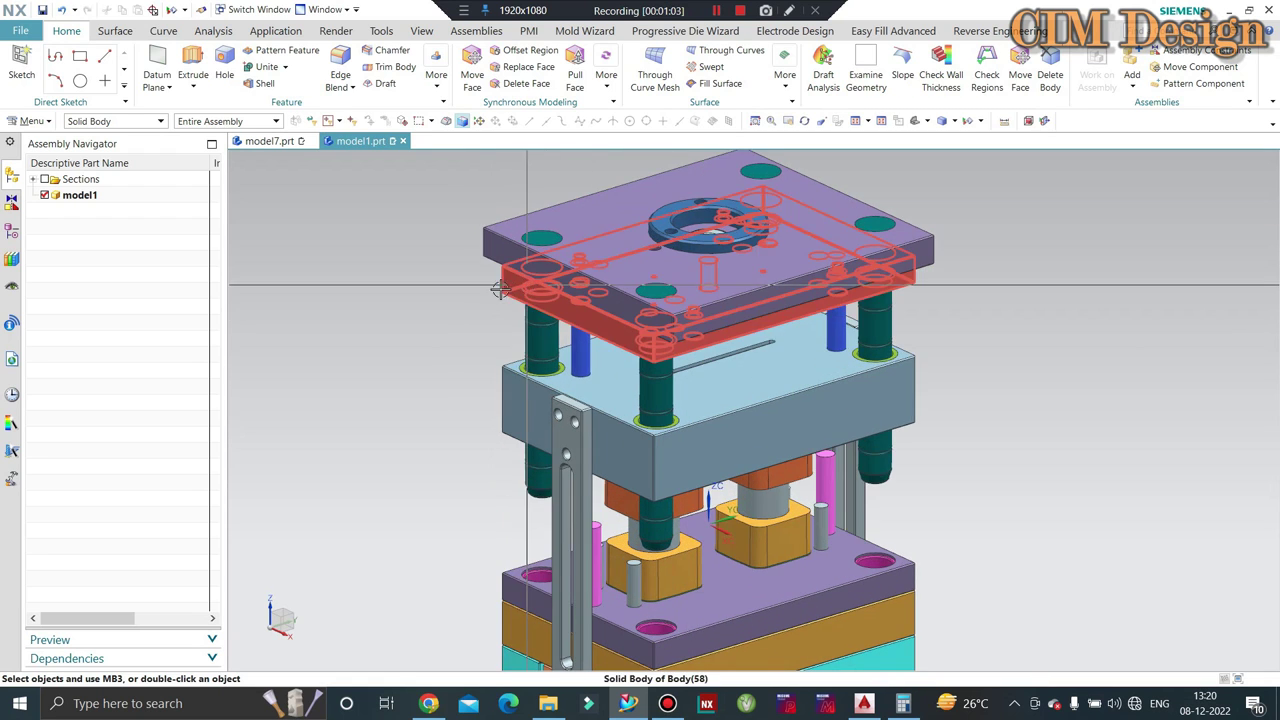
scroll(548, 237, "up", 1)
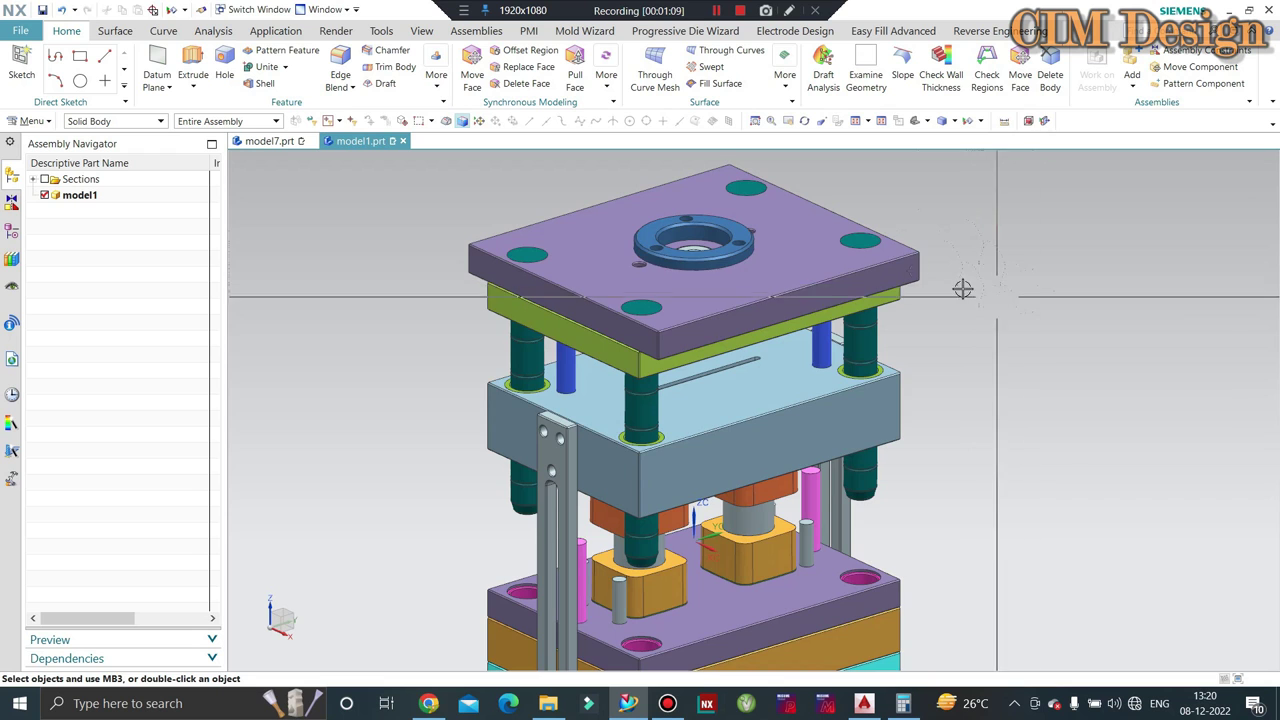
scroll(880, 240, "up", 1)
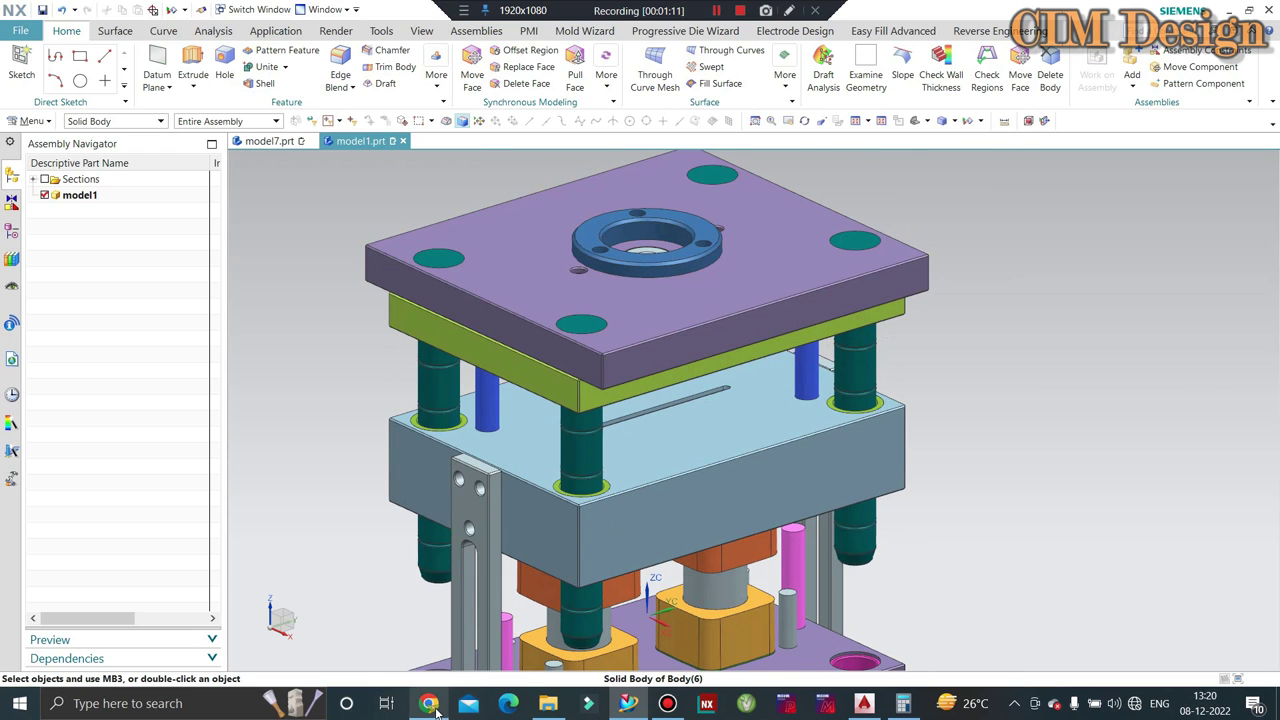
Step: Bring up the CIM Design Solution website in Chrome, checking the YouTube channel tab and the site address
left_click(430, 703)
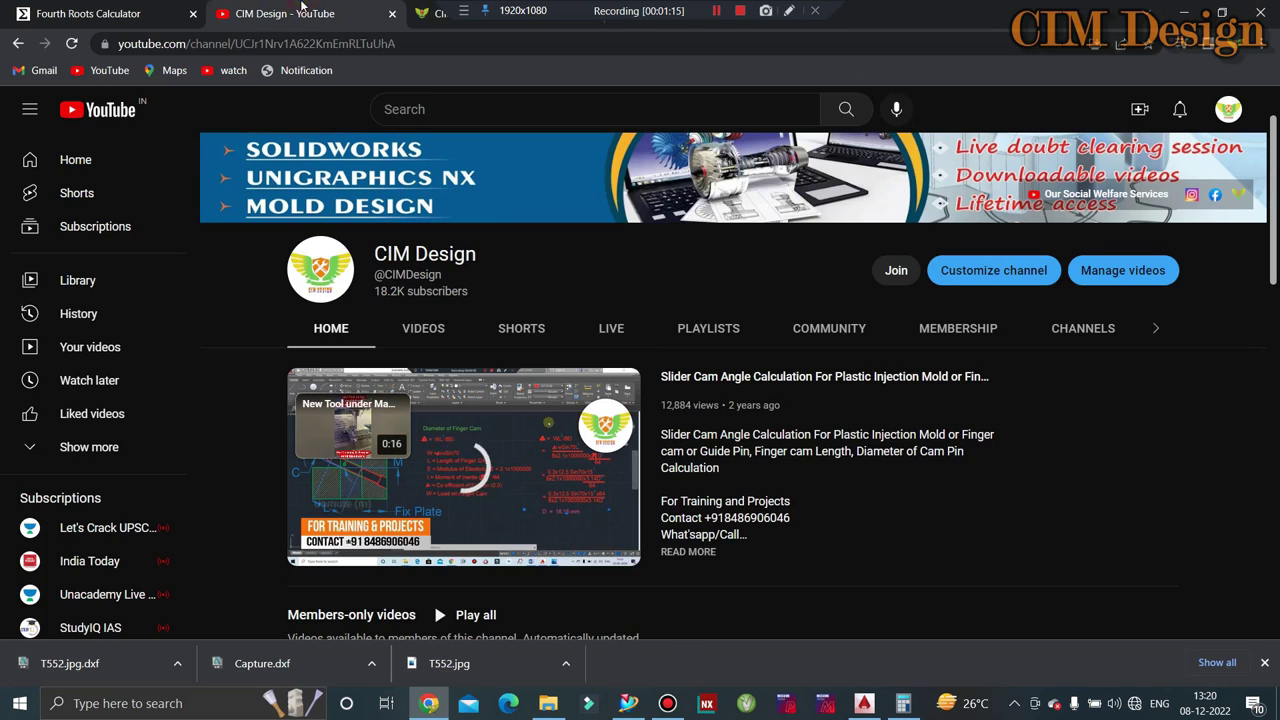
left_click(285, 13)
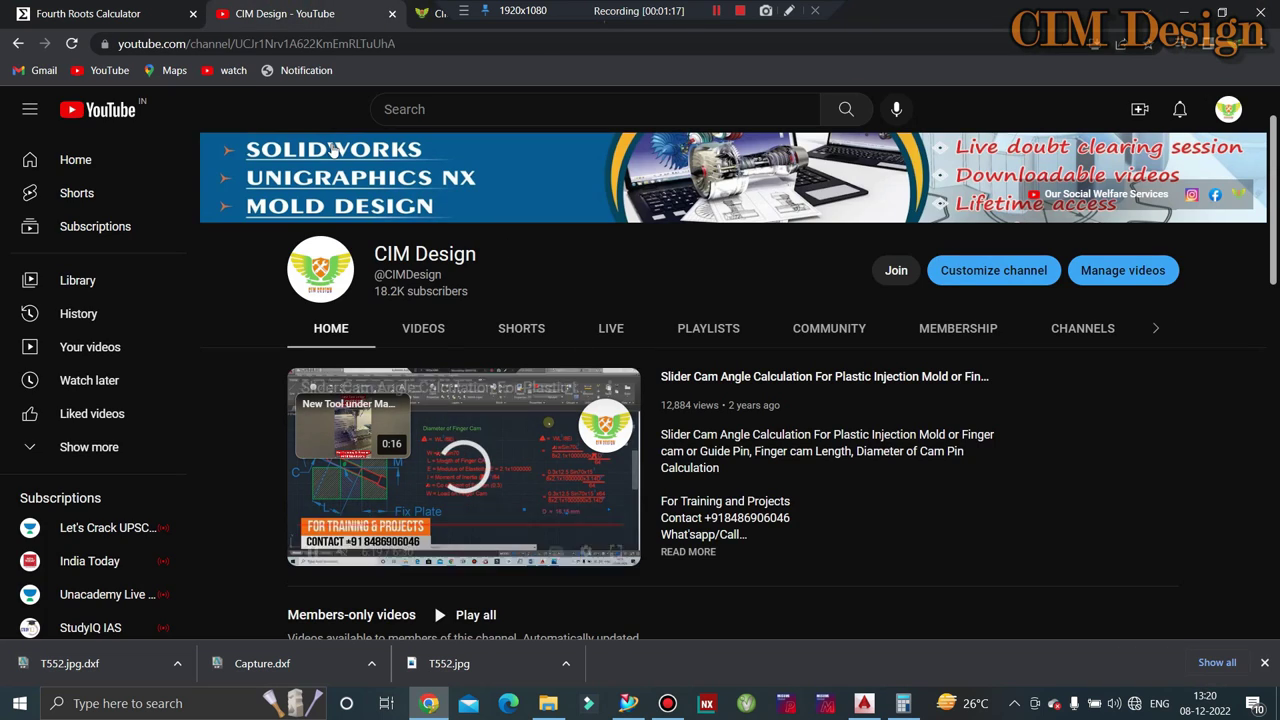
left_click(436, 14)
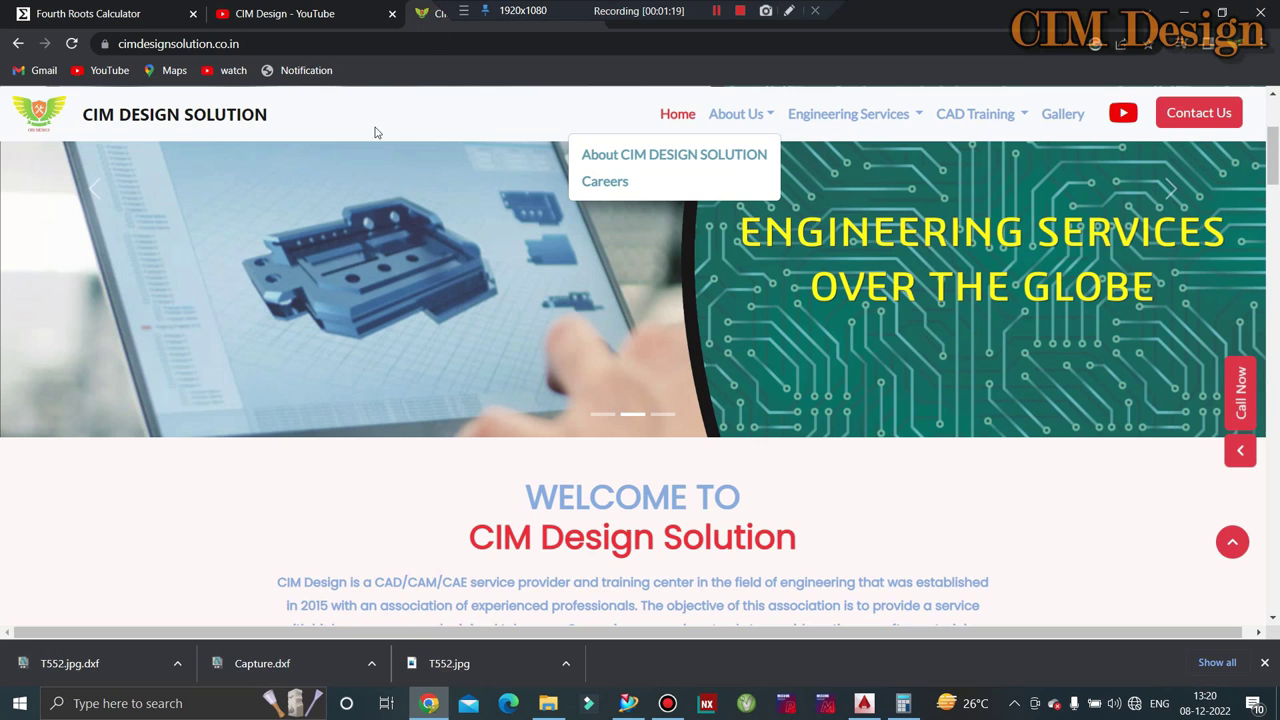
left_click(99, 55)
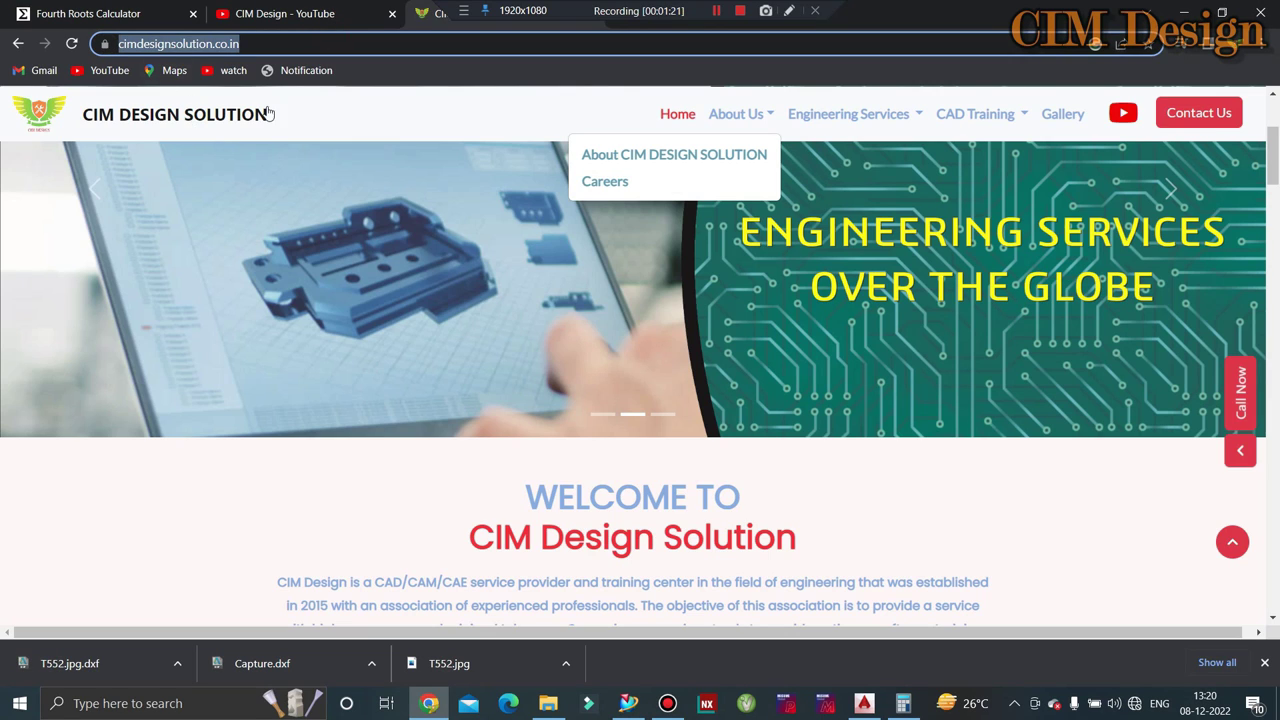
left_click(755, 115)
mouse_move(605, 181)
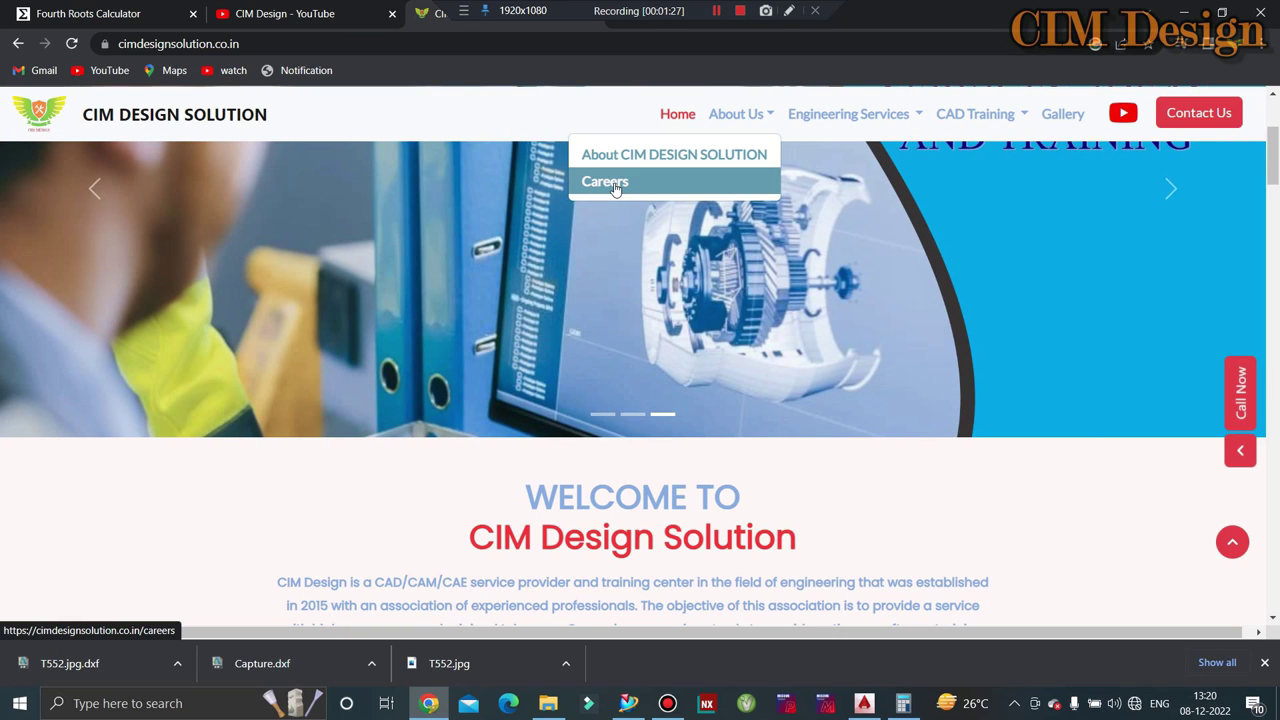
Step: Scroll down through the Our Services and Our Training sections and back to the top
scroll(481, 436, "down", 10)
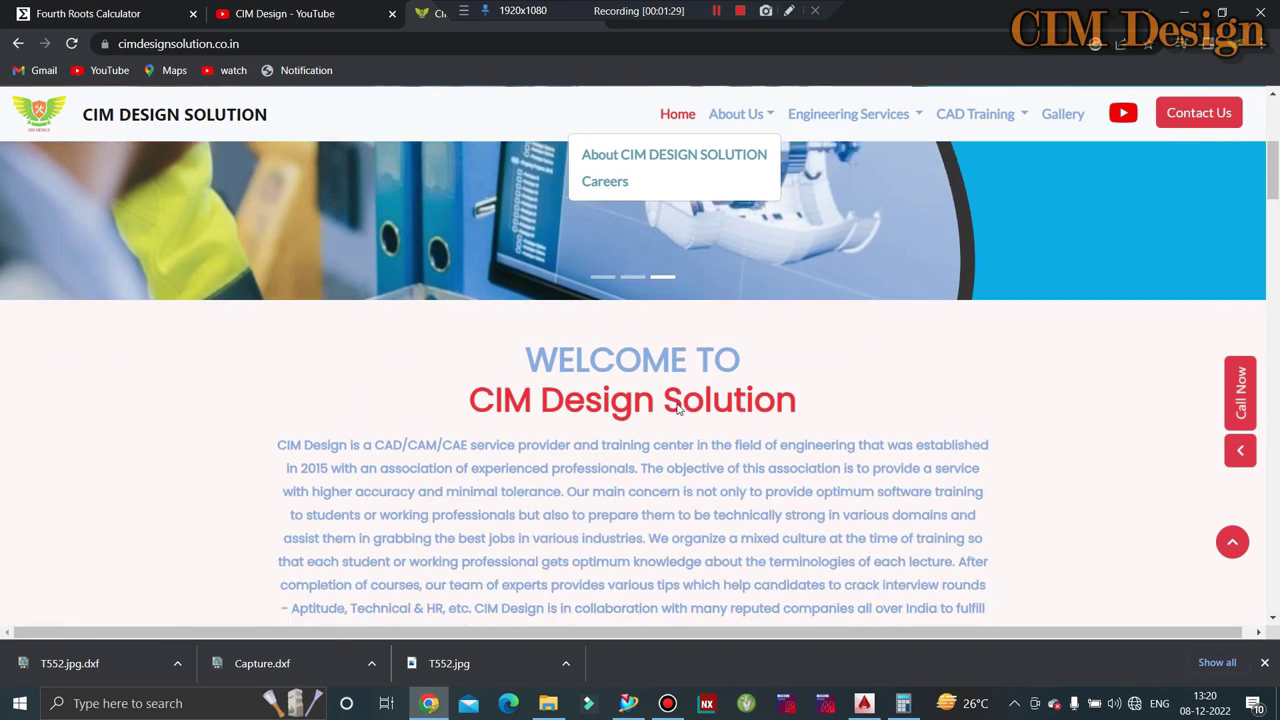
scroll(481, 436, "down", 2)
scroll(637, 445, "down", 1)
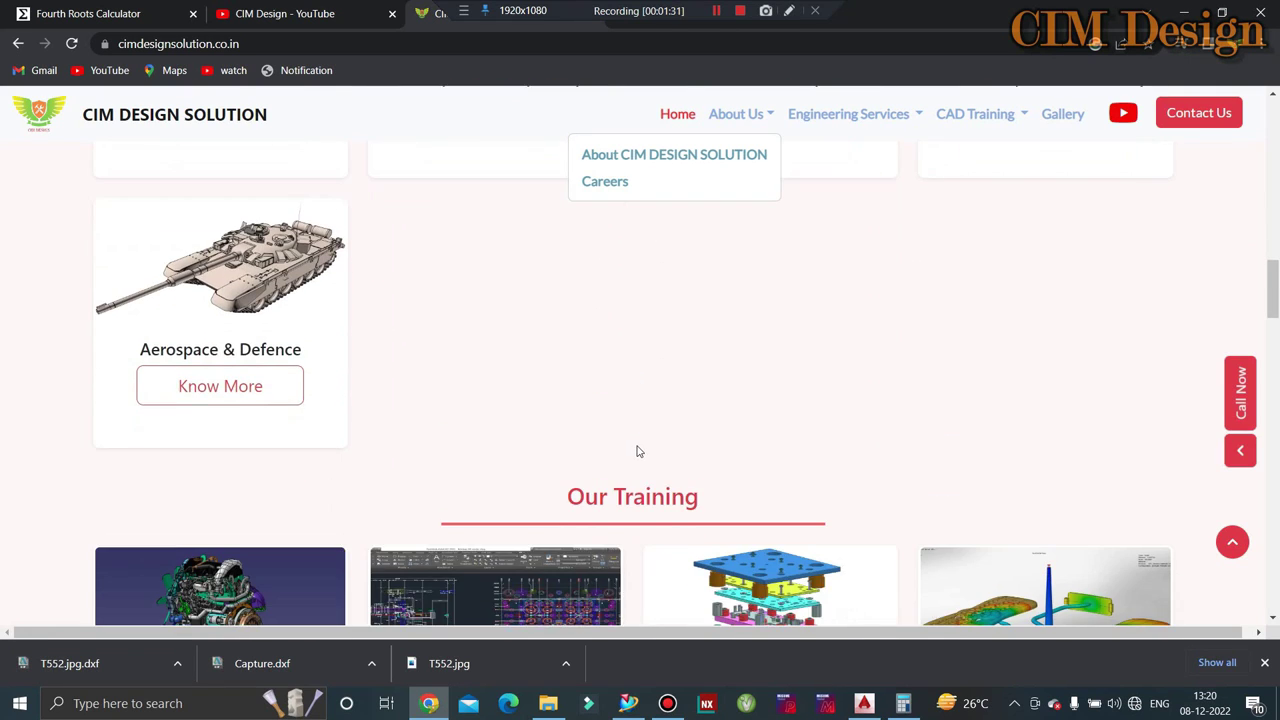
scroll(637, 451, "down", 2)
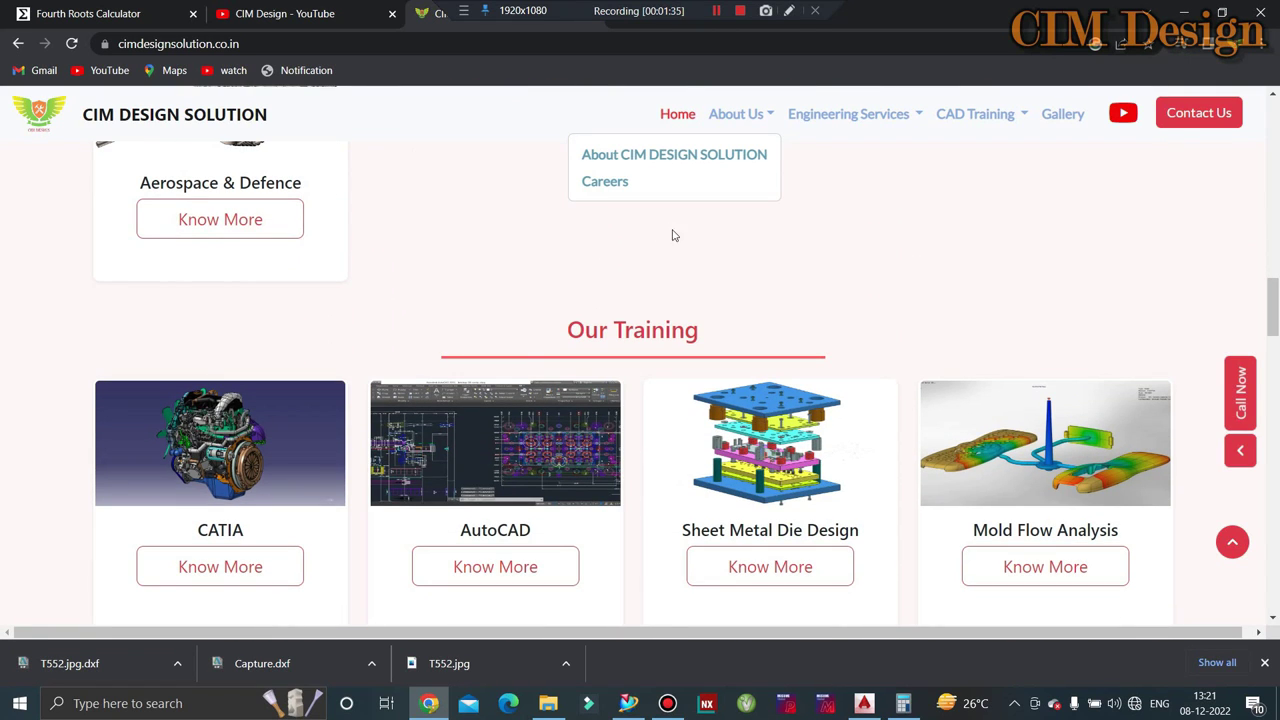
scroll(651, 303, "up", 2)
scroll(657, 349, "up", 3)
scroll(657, 349, "up", 2)
scroll(659, 349, "up", 1)
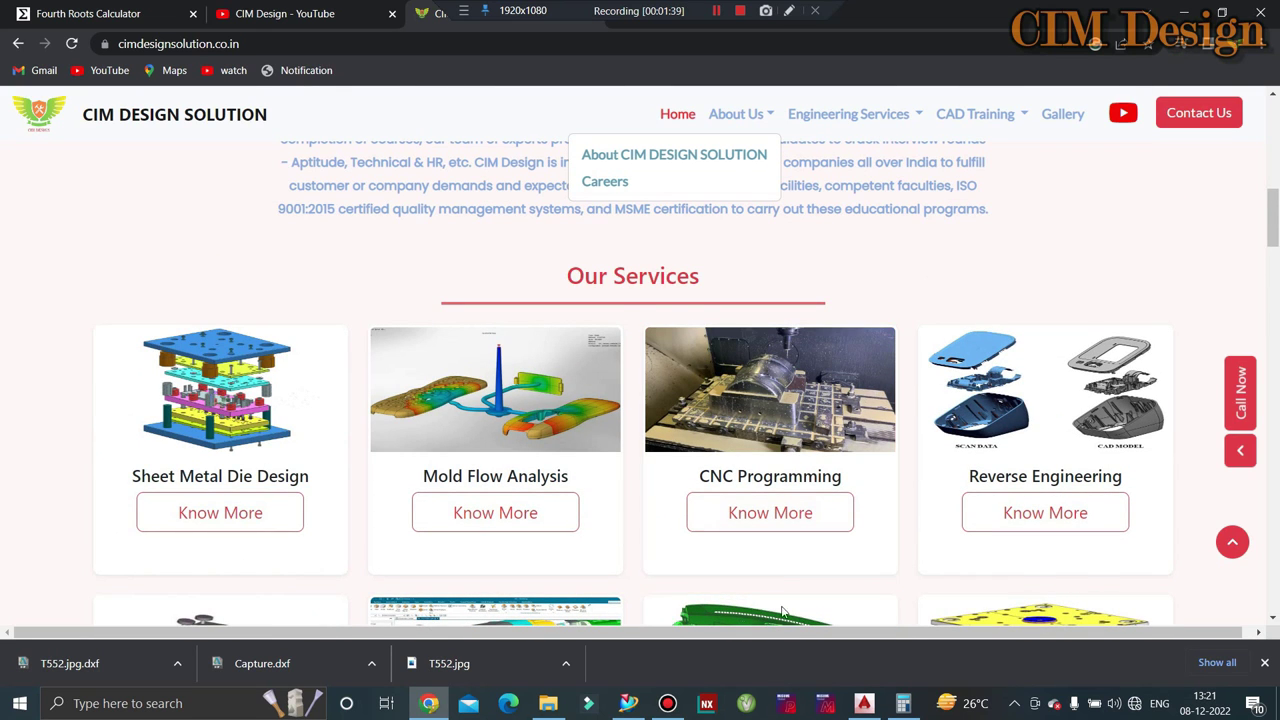
left_click(628, 703)
scroll(800, 300, "down", 2)
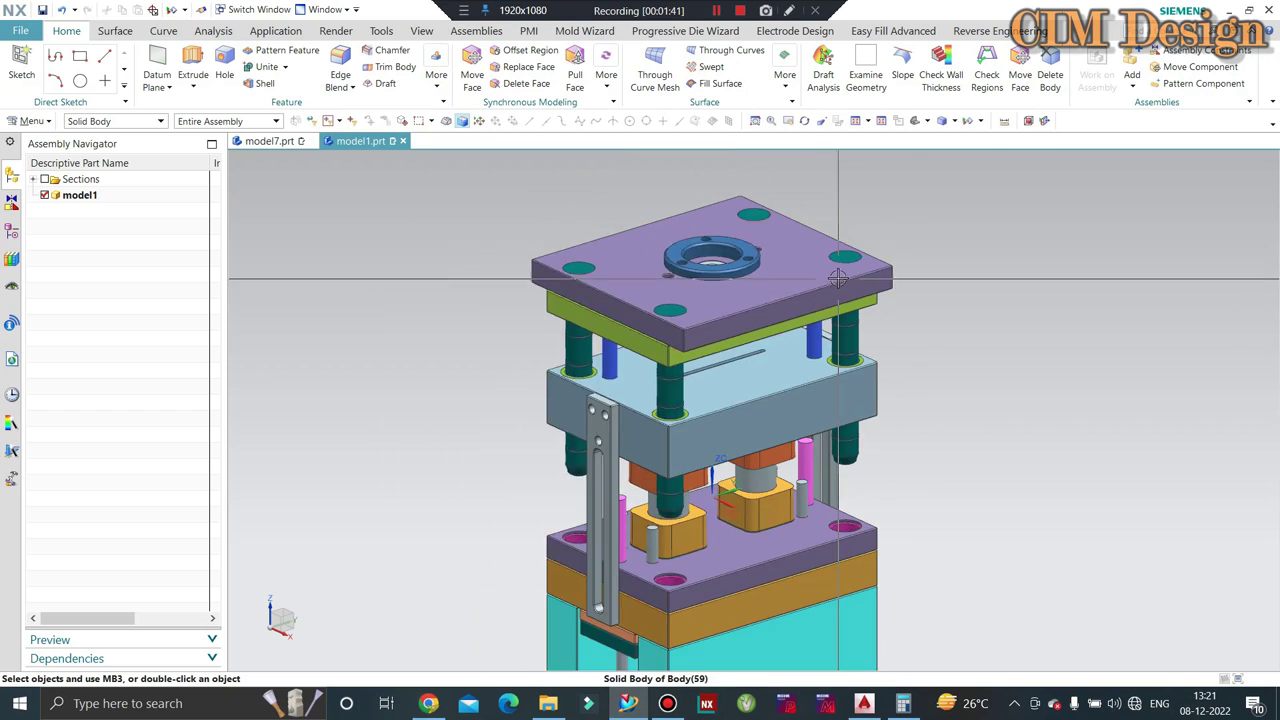
scroll(900, 340, "down", 2)
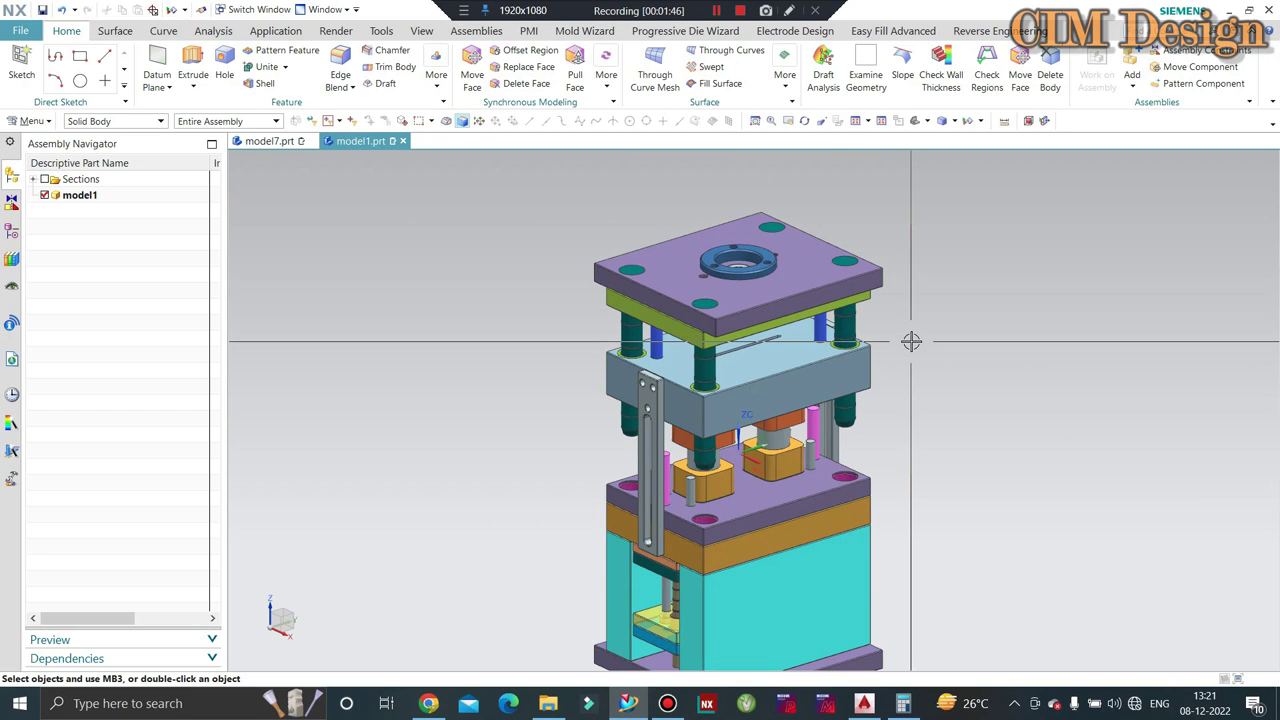
scroll(932, 363, "up", 1)
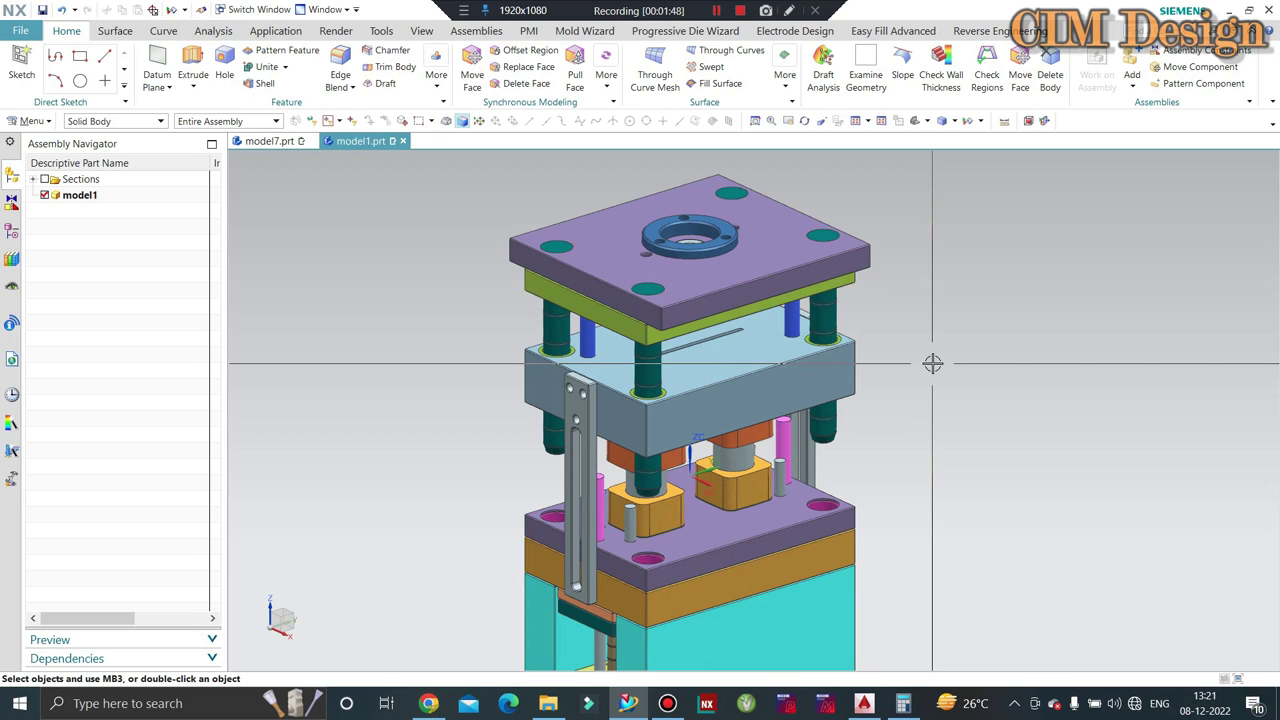
middle_click_drag(921, 363, 900, 340)
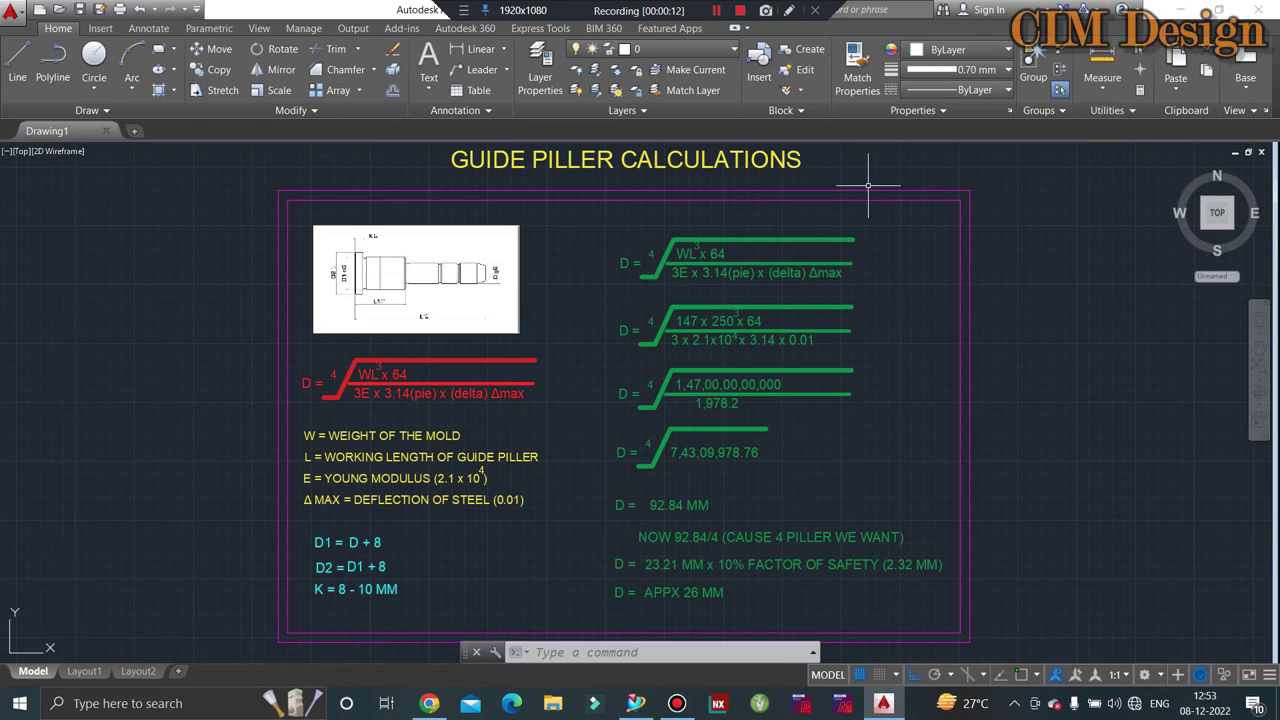
Step: Return from the AutoCAD calculation sheet to the NX model7 mold assembly
left_click(632, 704)
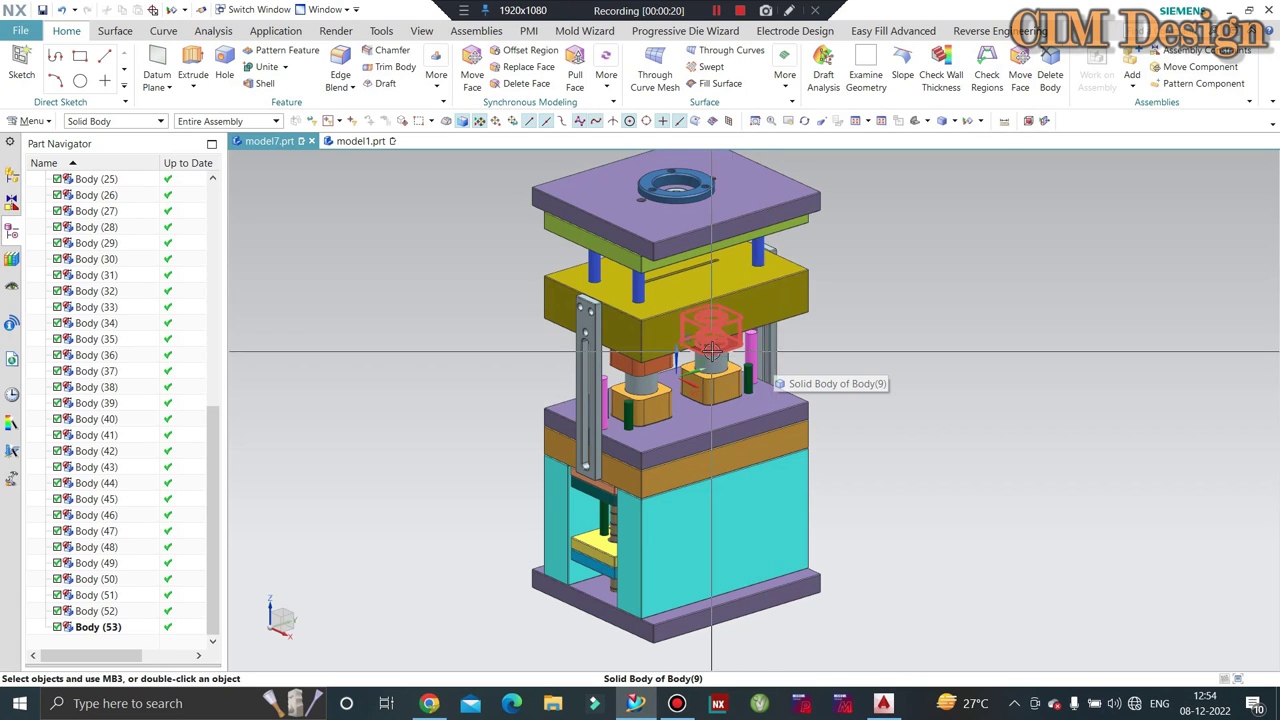
middle_click_drag(766, 376, 702, 345)
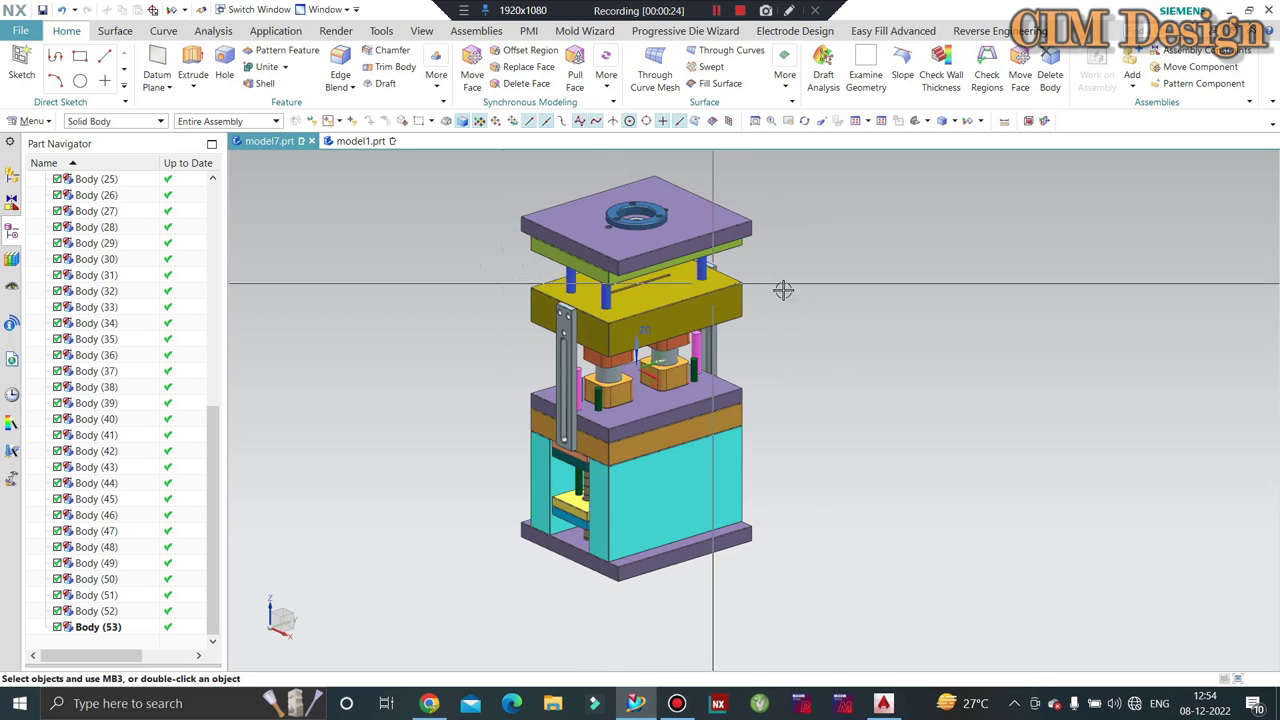
key("ctrl+alt+f")
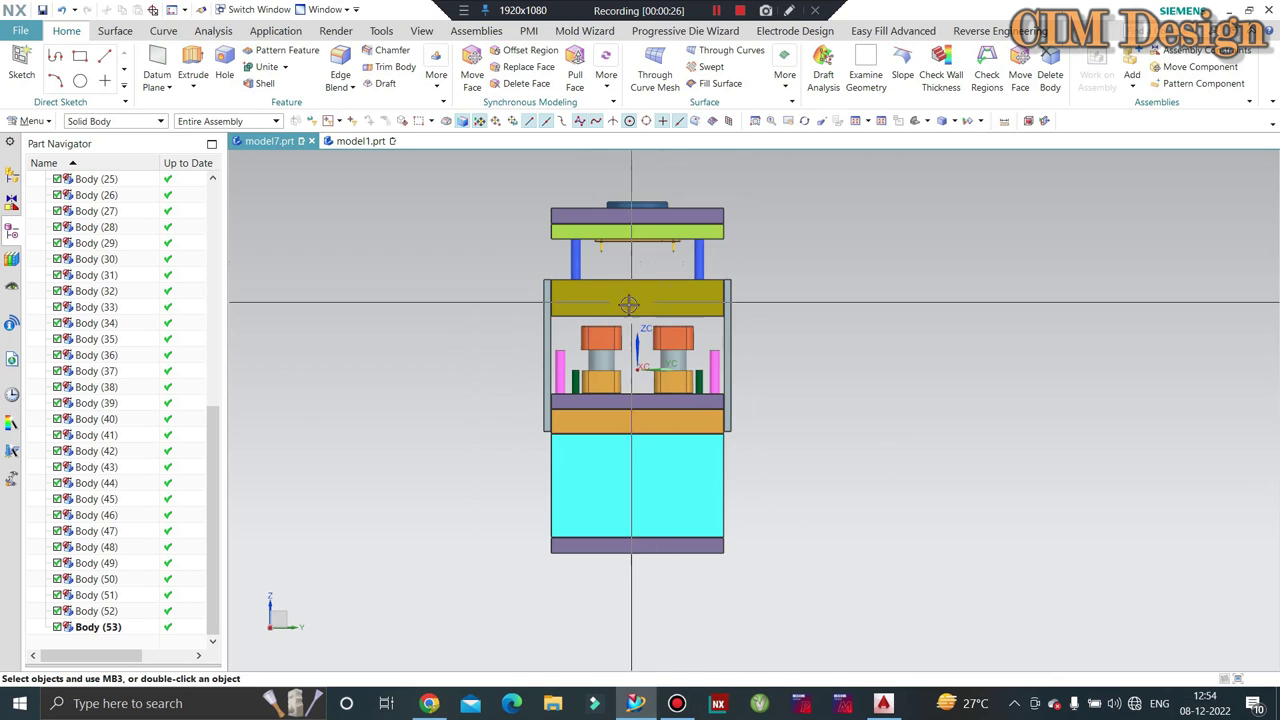
mouse_move(655, 250)
middle_mouse_down()
mouse_move(679, 340)
mouse_move(647, 242)
middle_mouse_up()
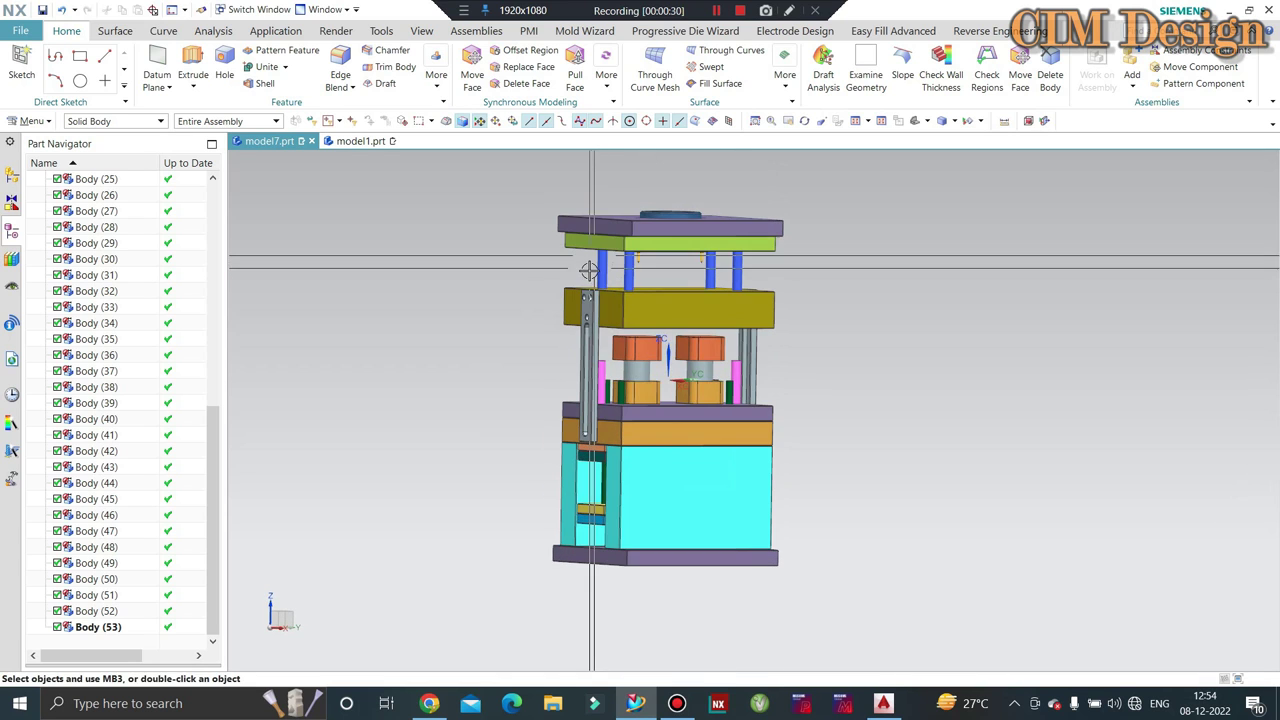
mouse_move(786, 252)
middle_mouse_down()
mouse_move(596, 298)
mouse_move(616, 238)
middle_mouse_up()
scroll(616, 240, "up", 2)
scroll(616, 238, "down", 2)
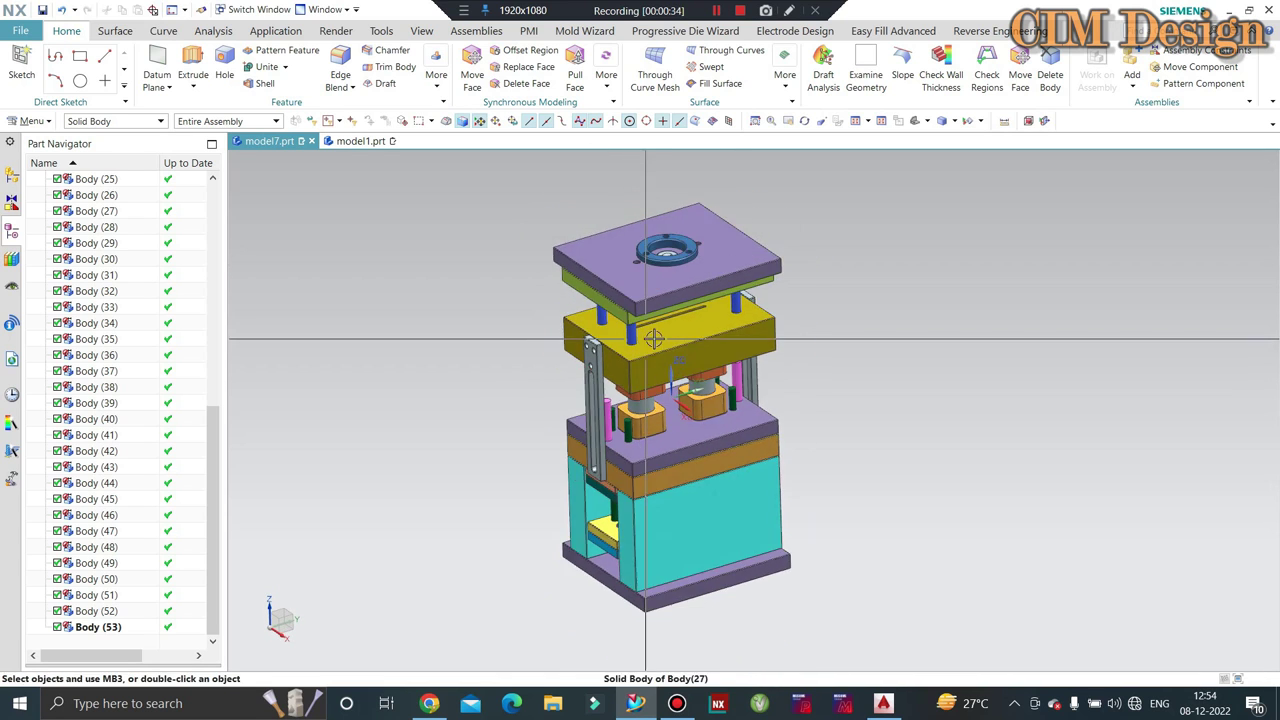
middle_click_drag(660, 335, 655, 335)
scroll(640, 290, "up", 1)
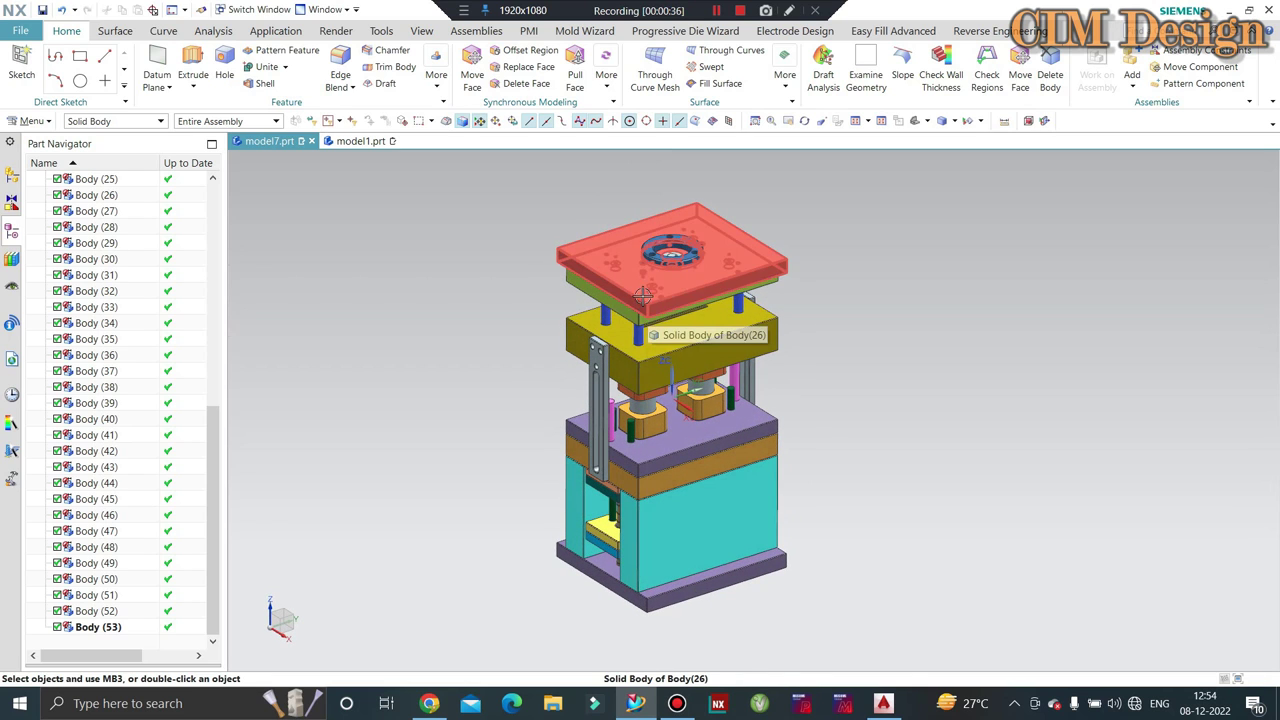
scroll(638, 289, "up", 1)
middle_click_drag(638, 289, 866, 326)
scroll(880, 360, "down", 1)
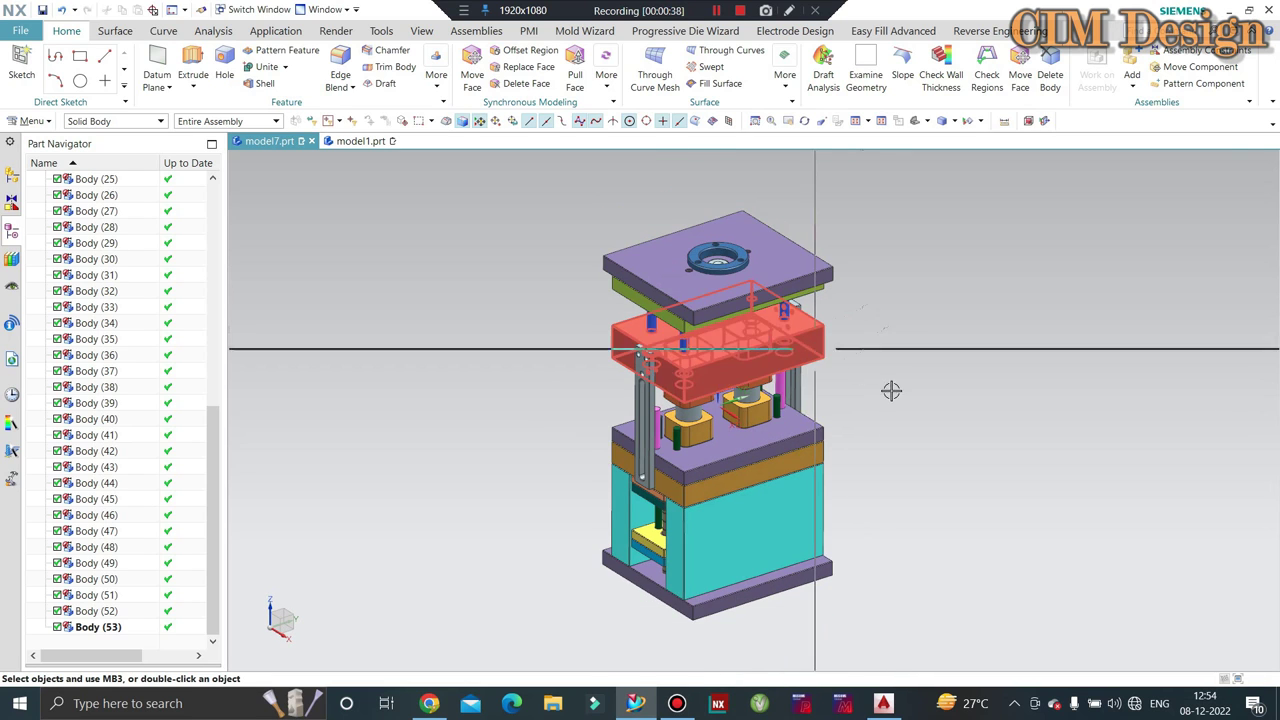
scroll(895, 396, "up", 1)
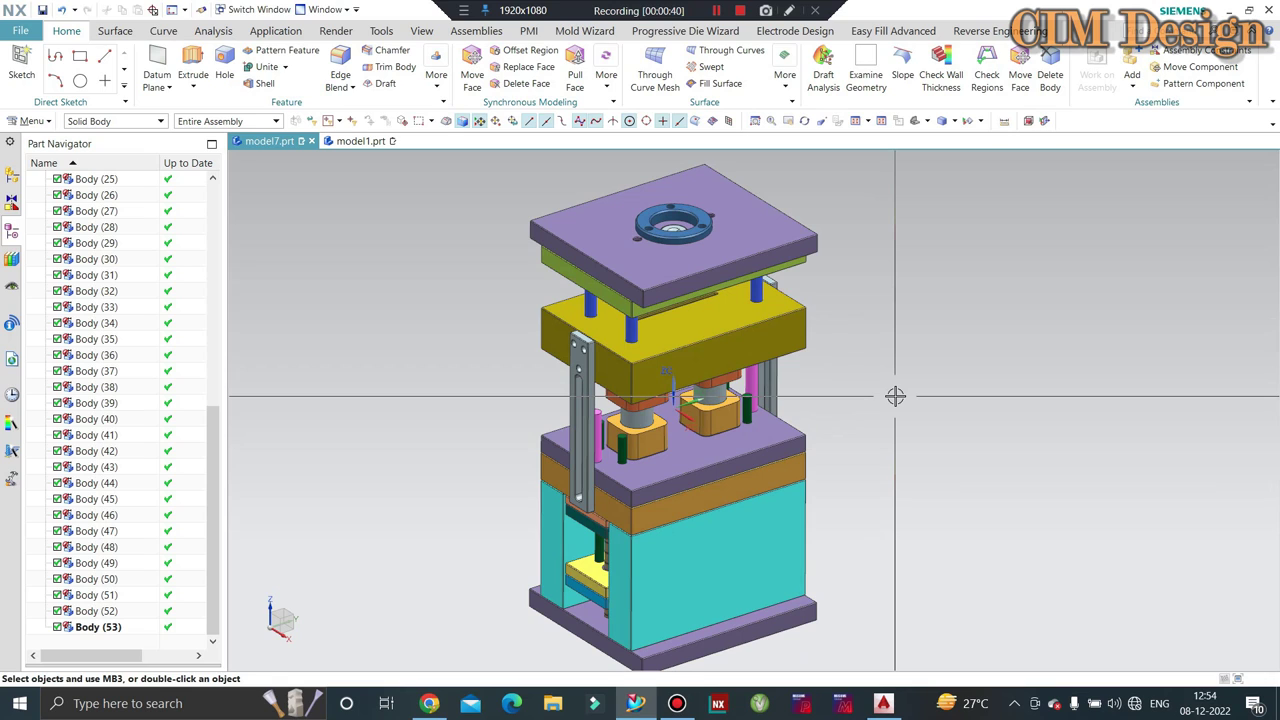
scroll(690, 300, "down", 1)
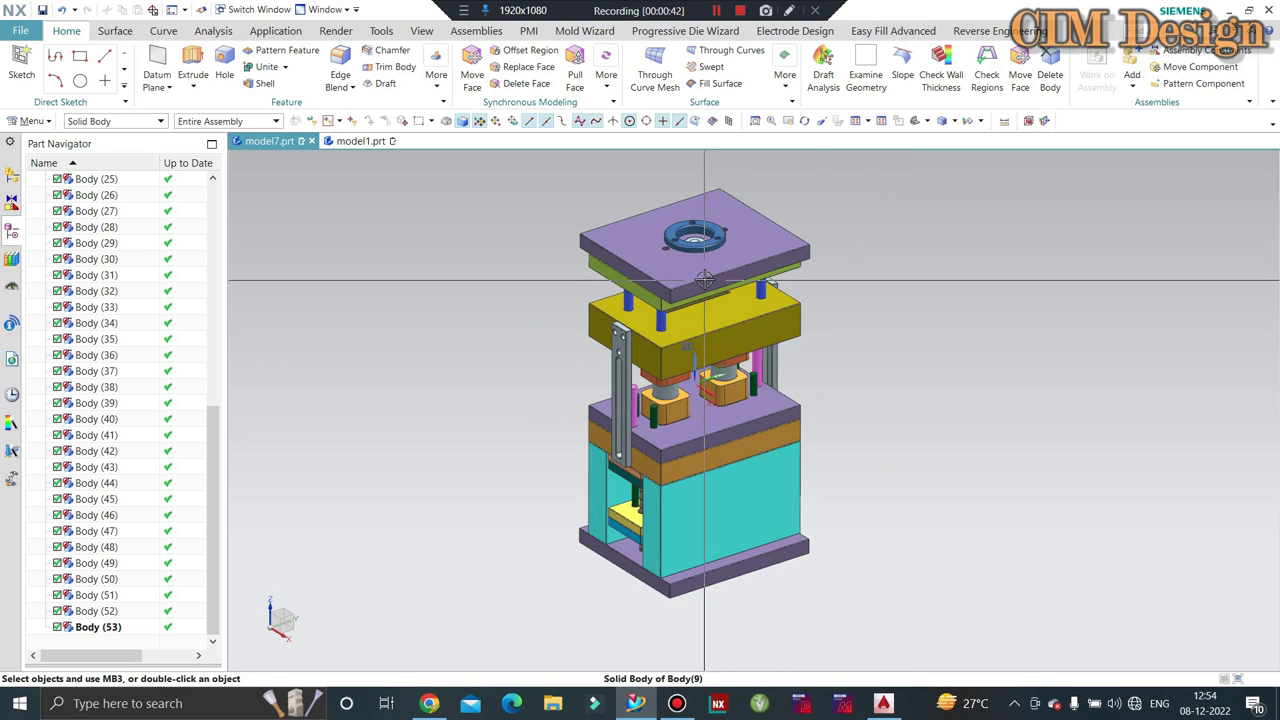
scroll(687, 280, "up", 1)
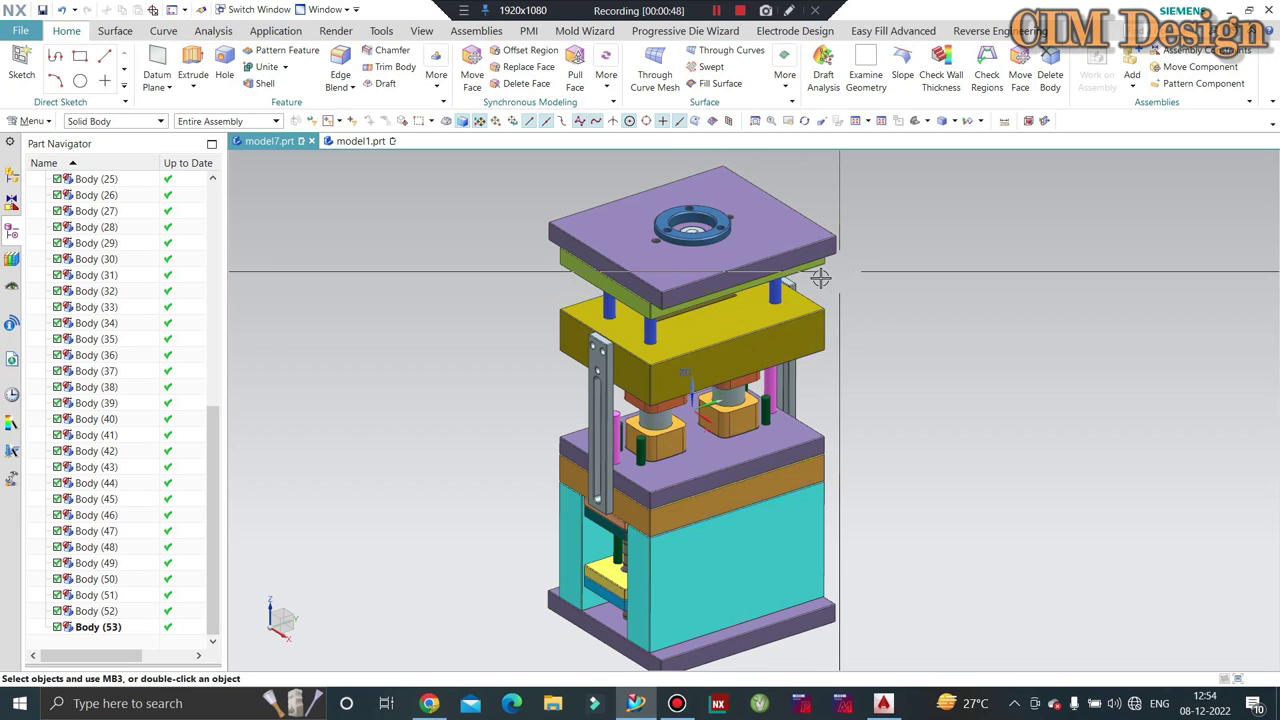
left_click(805, 275)
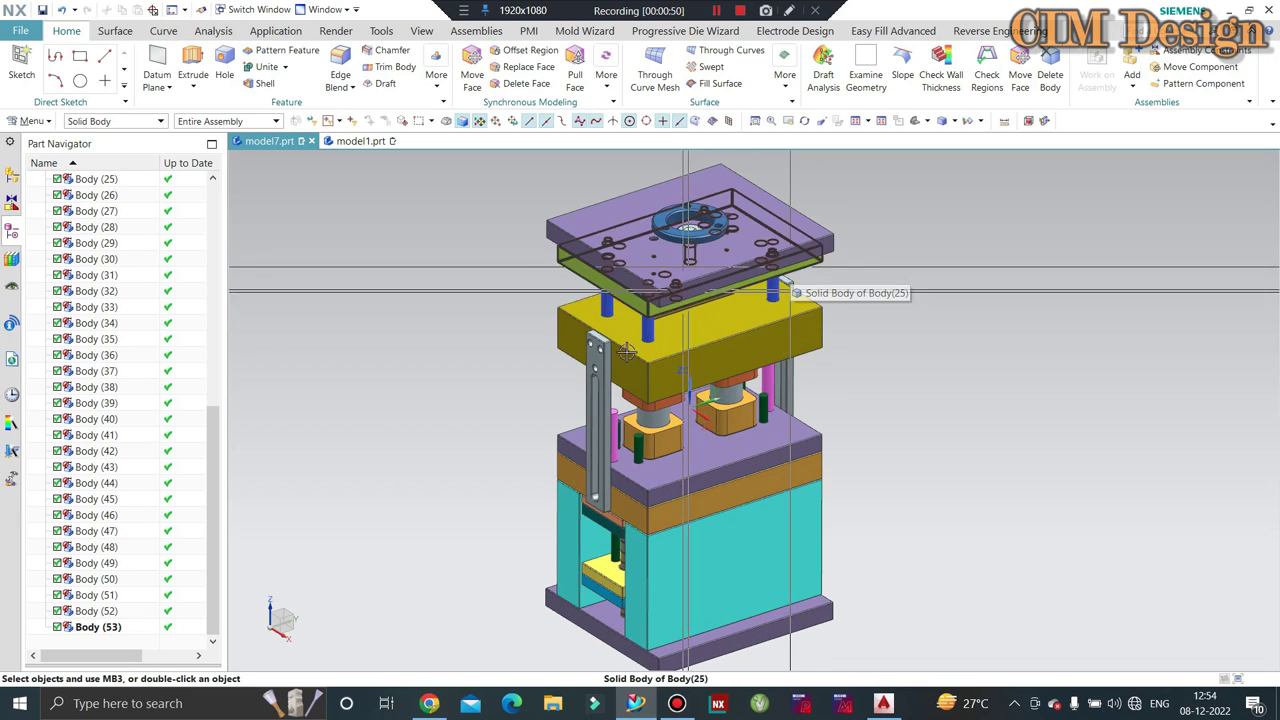
Step: Switch to AutoCAD and zoom in on the pillar sketch with its D, D1, D2, L dimensions and red formula
left_click(883, 703)
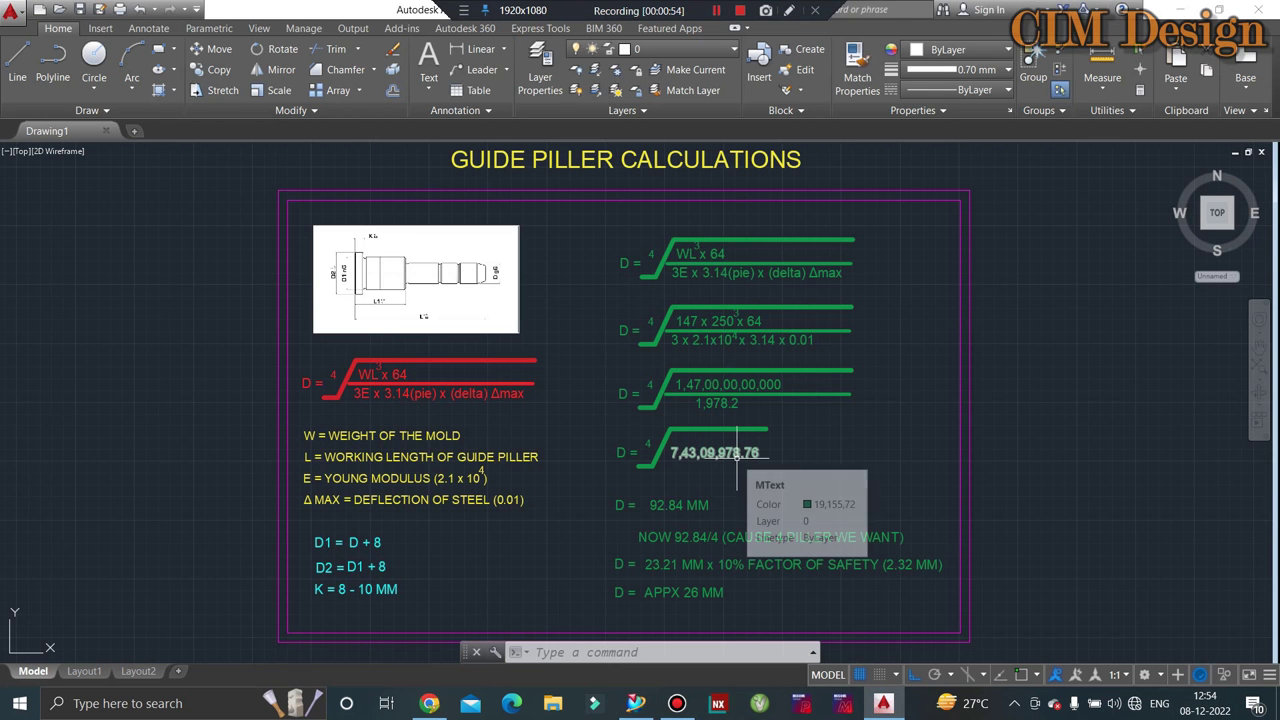
scroll(368, 271, "up", 4)
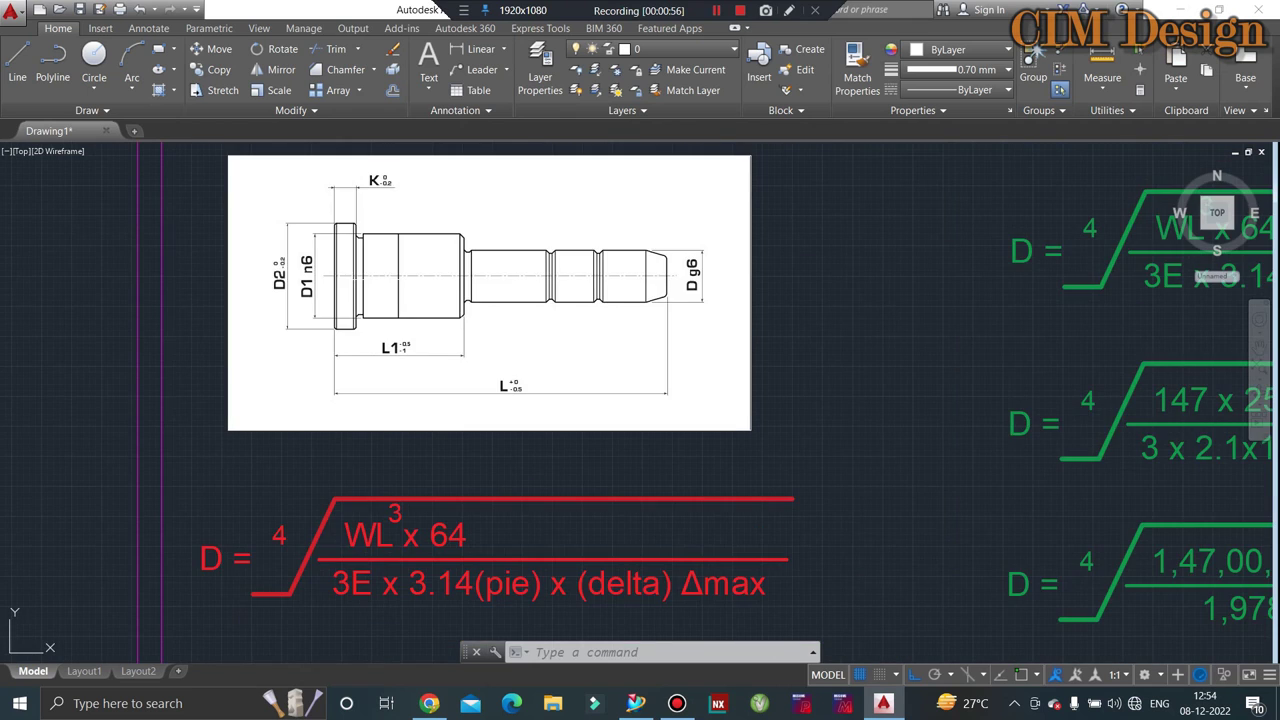
middle_click_drag(368, 271, 420, 273)
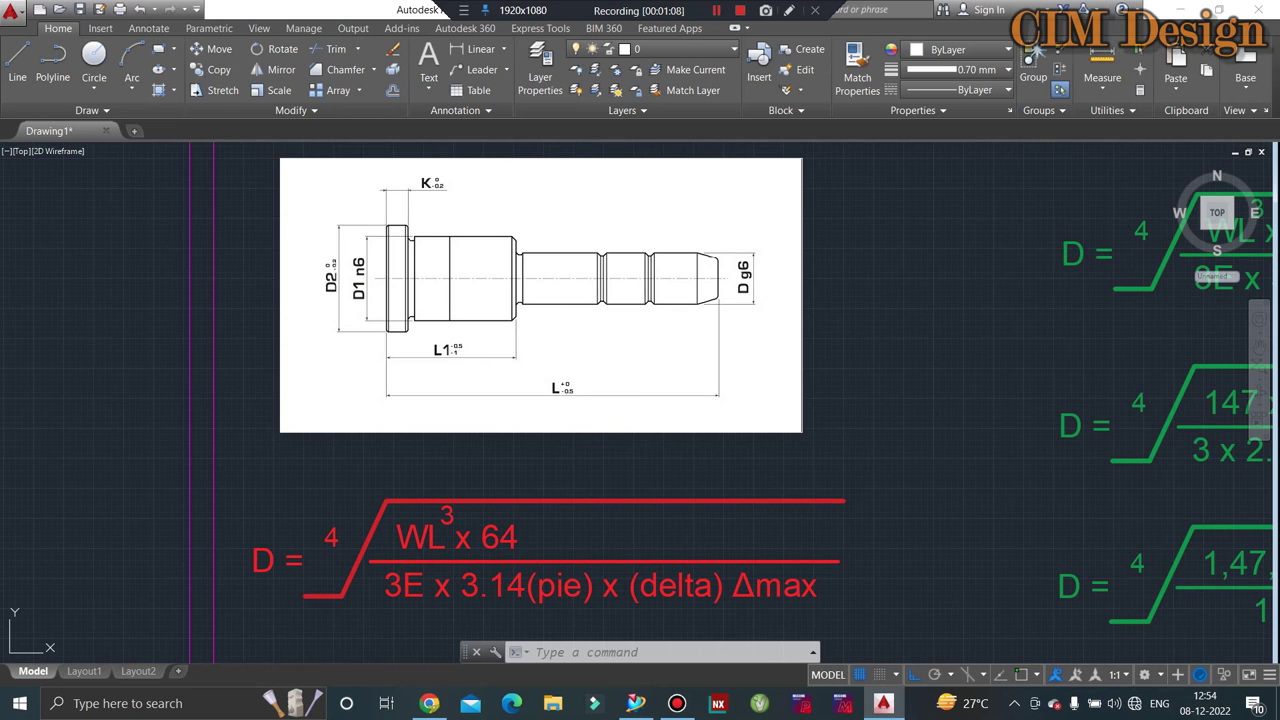
Step: Return to NX and orbit the mold through a front view back to an oblique view
left_click(655, 707)
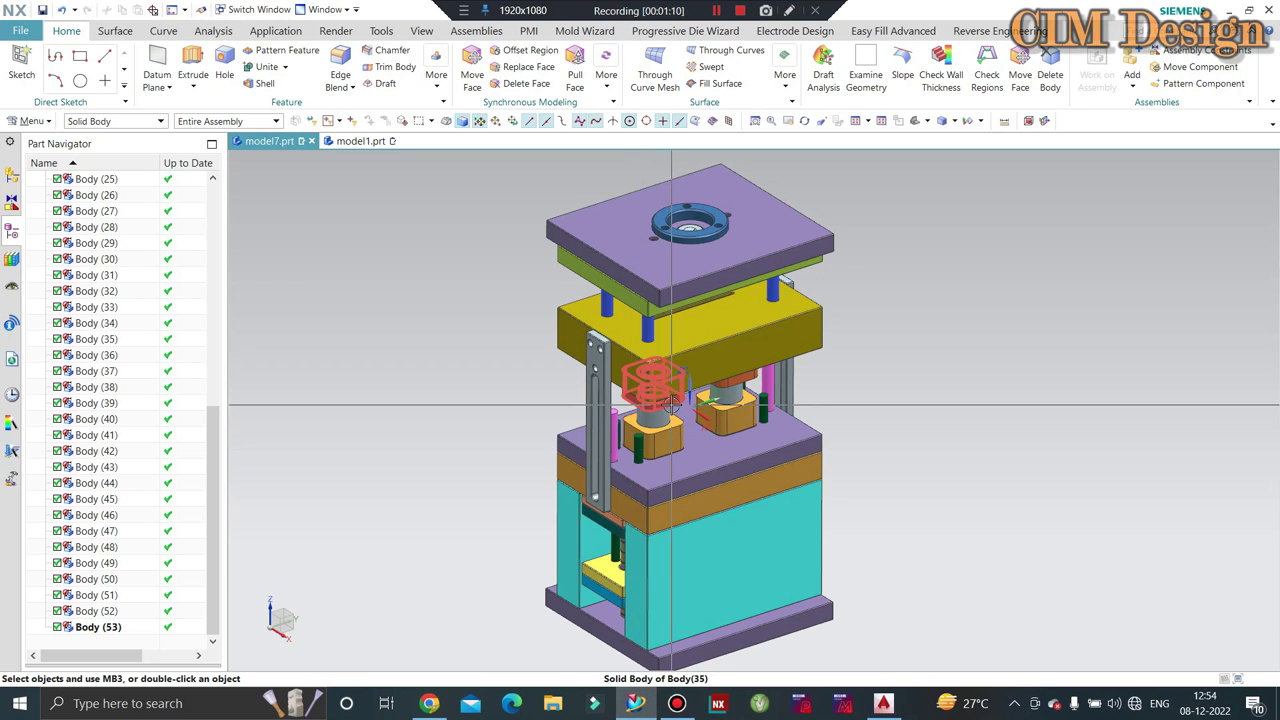
middle_click_drag(339, 333, 669, 378)
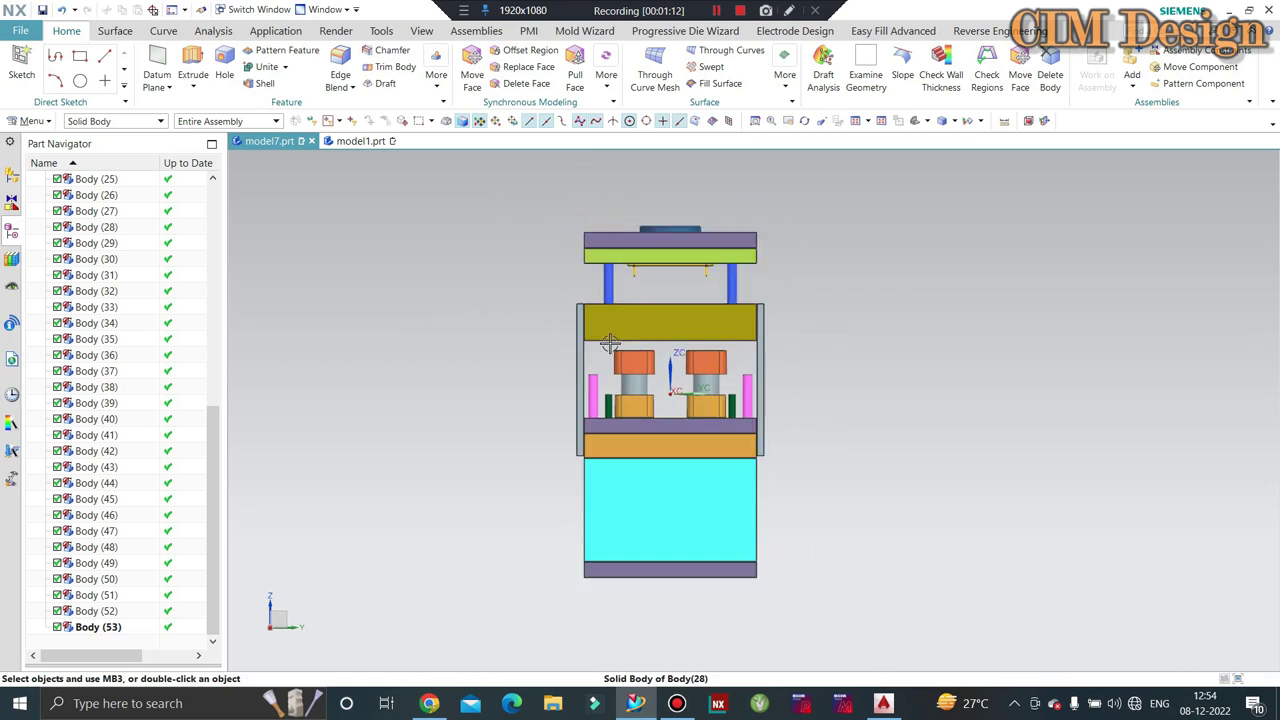
key("F8")
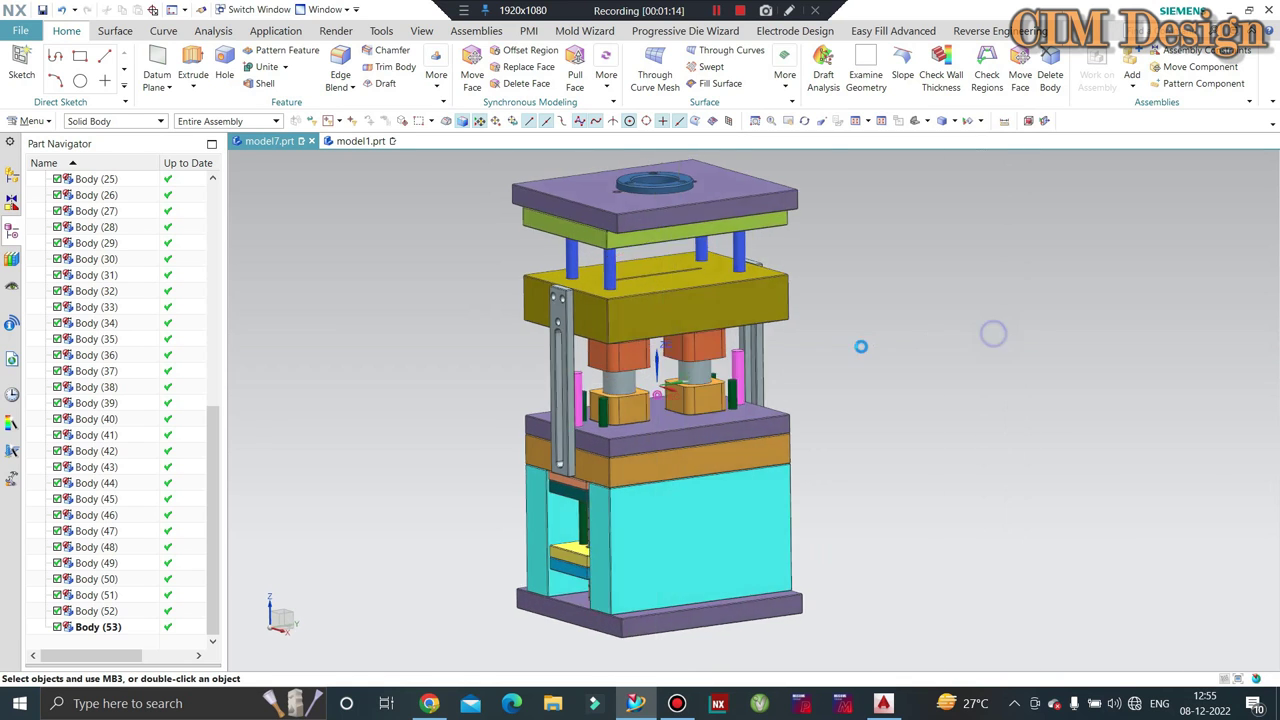
middle_click_drag(713, 333, 1003, 244)
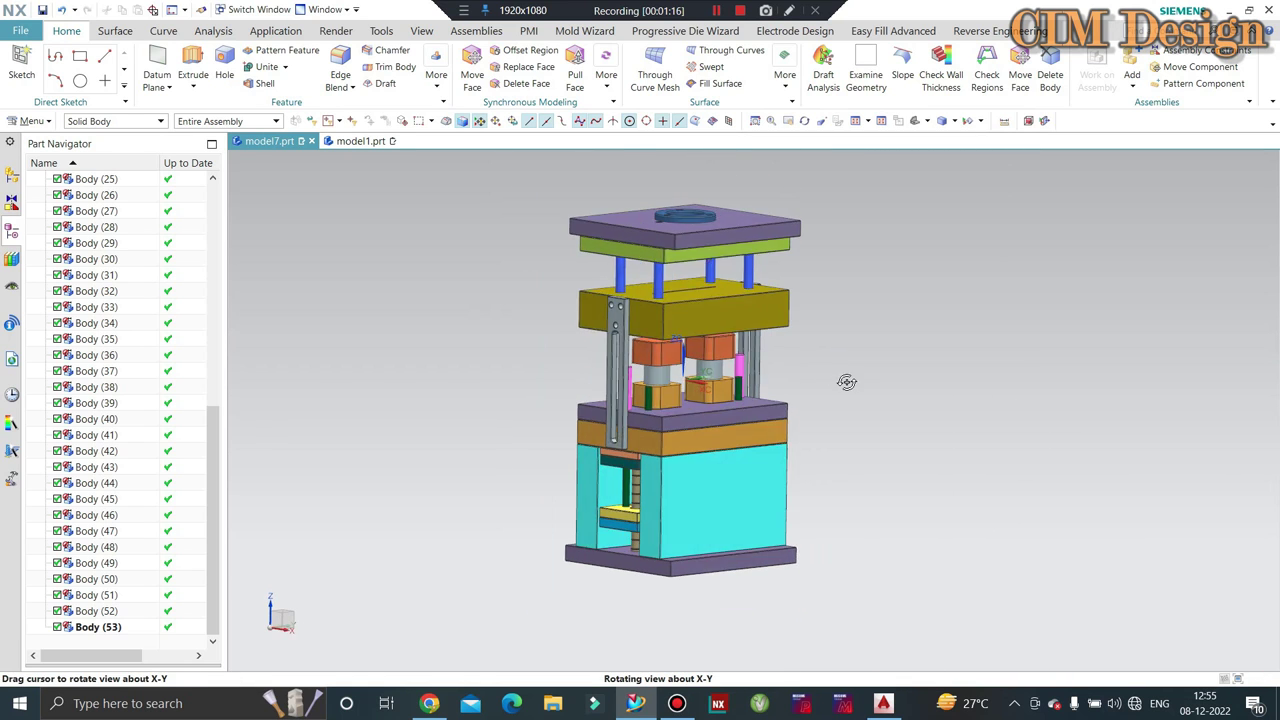
Step: Measure a 65 mm projected distance along Z between two mold plate faces
left_click(1004, 121)
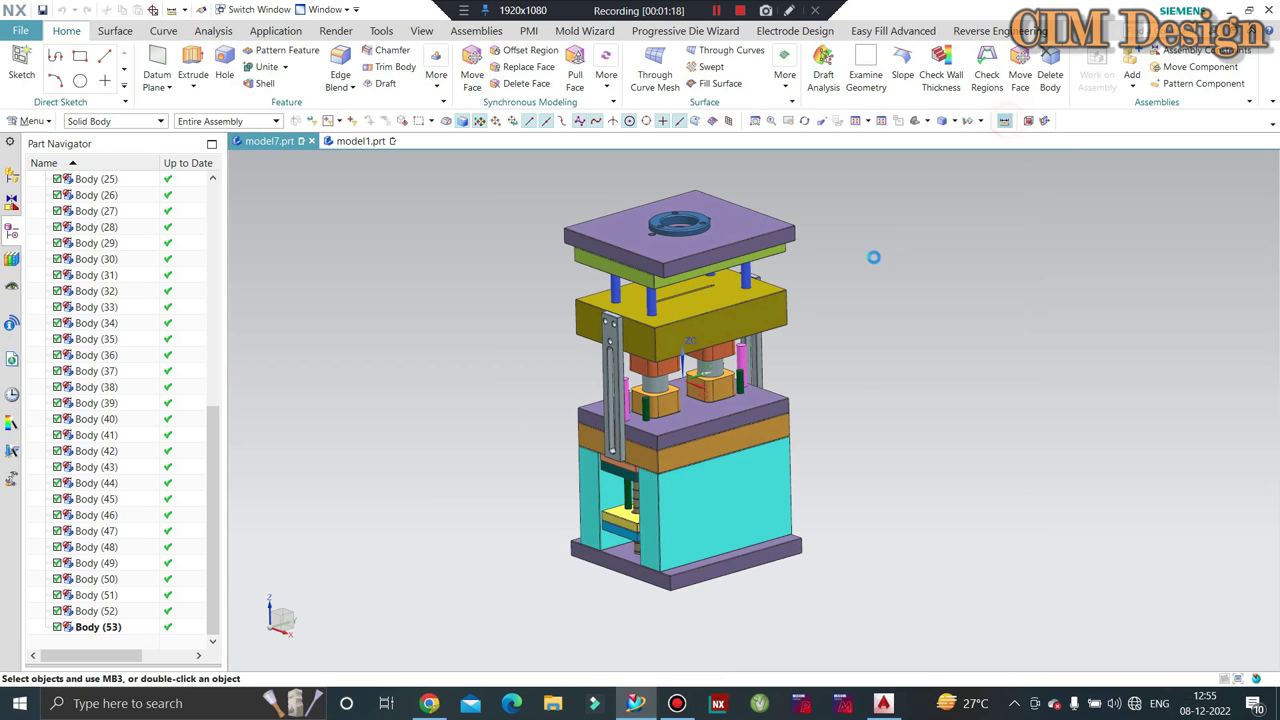
scroll(751, 387, "up", 3)
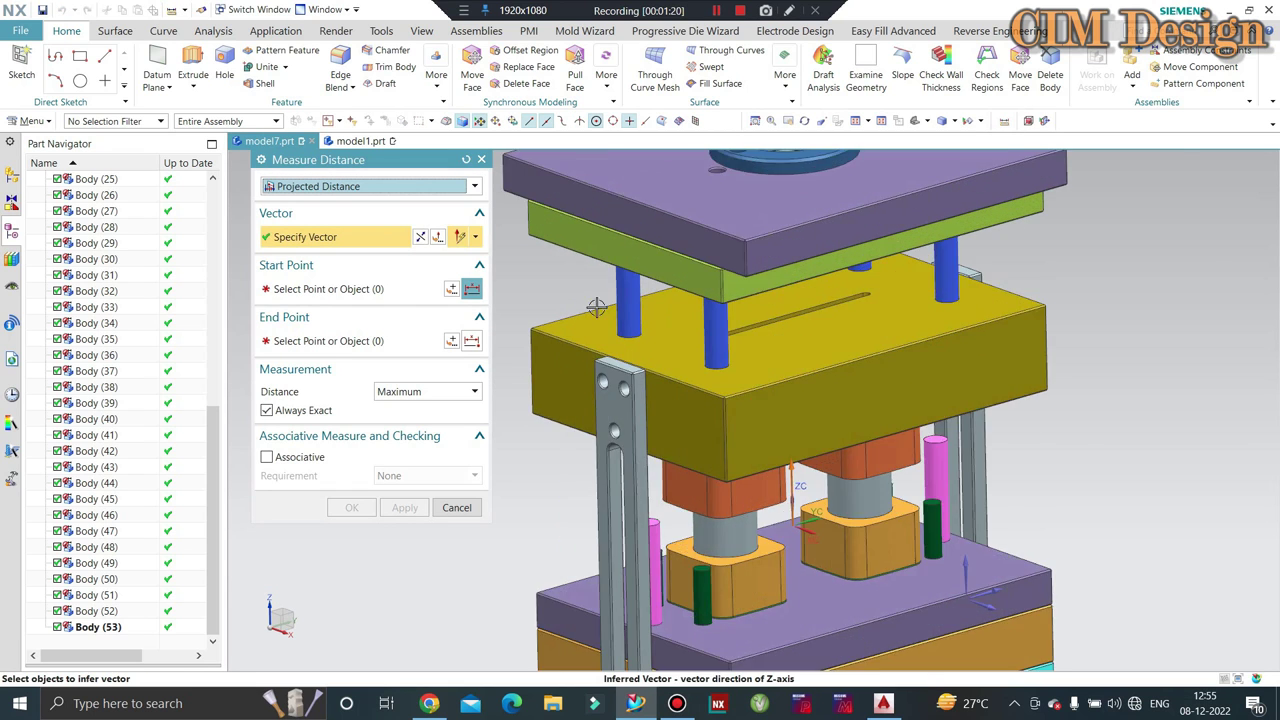
left_click(597, 331)
left_click(597, 331)
scroll(803, 374, "down", 1)
middle_click_drag(803, 374, 640, 340)
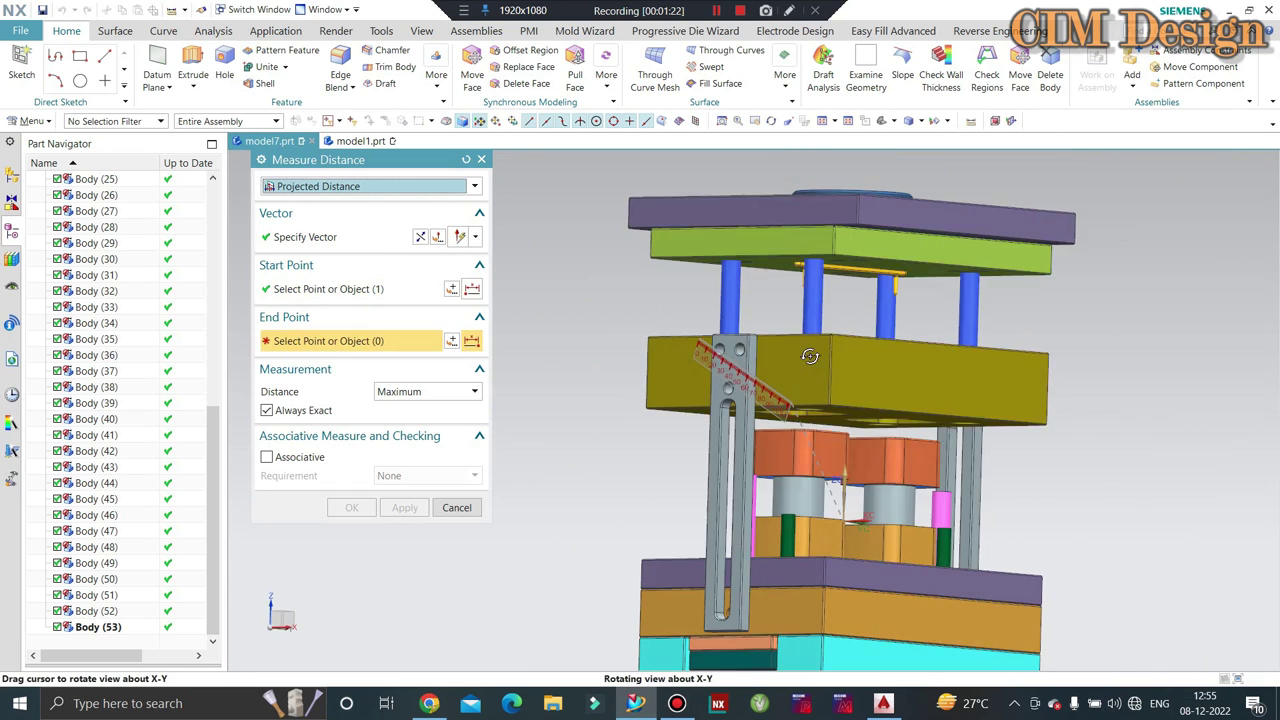
scroll(617, 333, "up", 3)
left_click(617, 333)
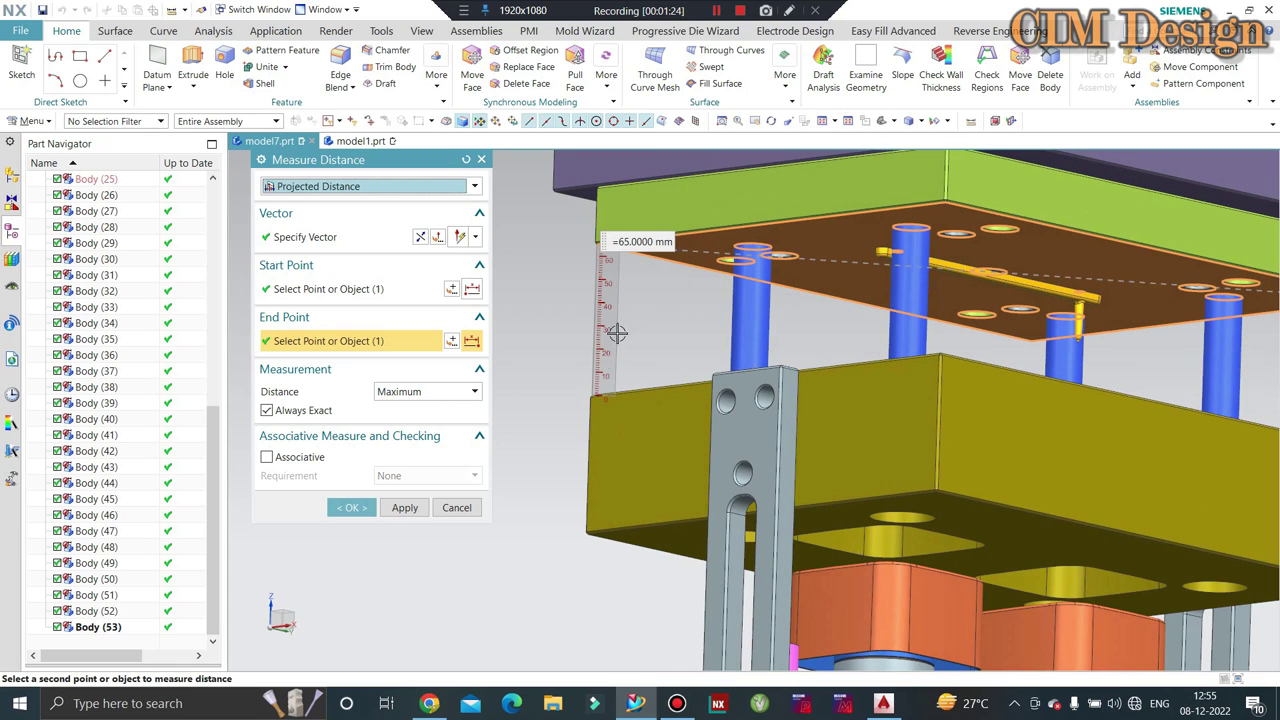
left_click(457, 507)
Step: Measure a 125 mm projected distance down to the lower plate and close the measurement
middle_click_drag(443, 506, 736, 204)
scroll(736, 204, "up", 1)
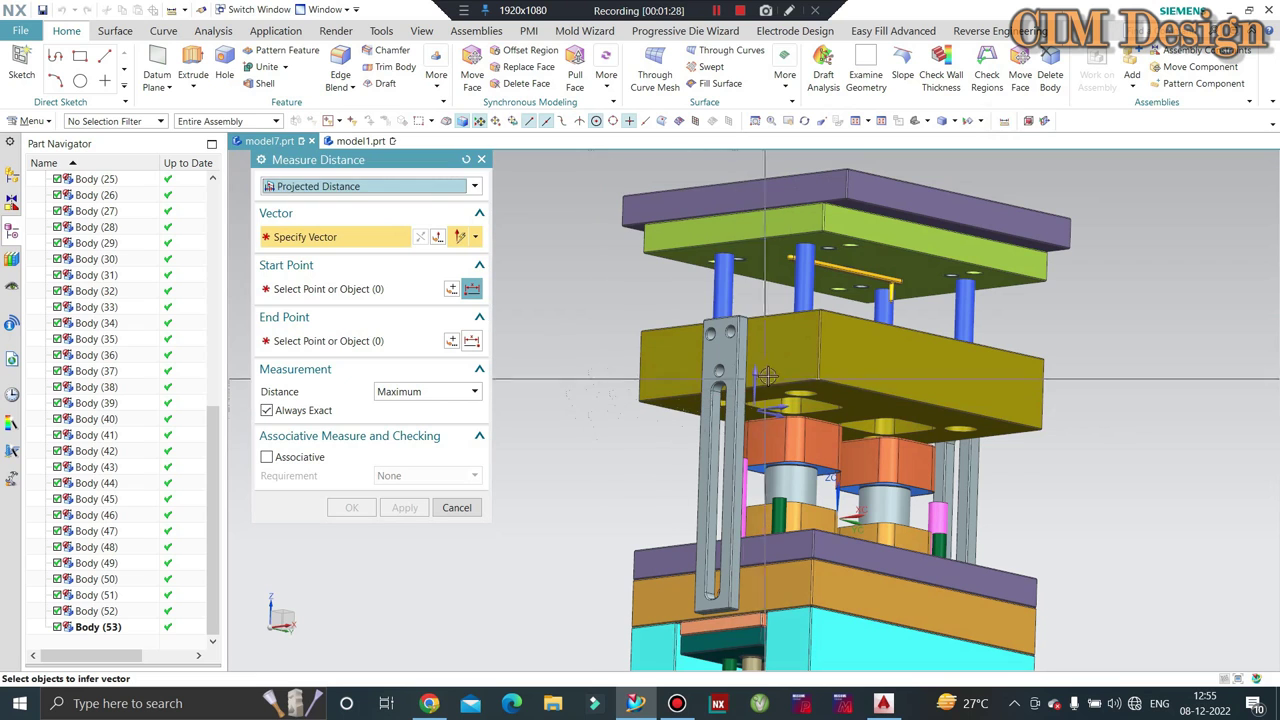
scroll(683, 411, "up", 2)
left_click(683, 411)
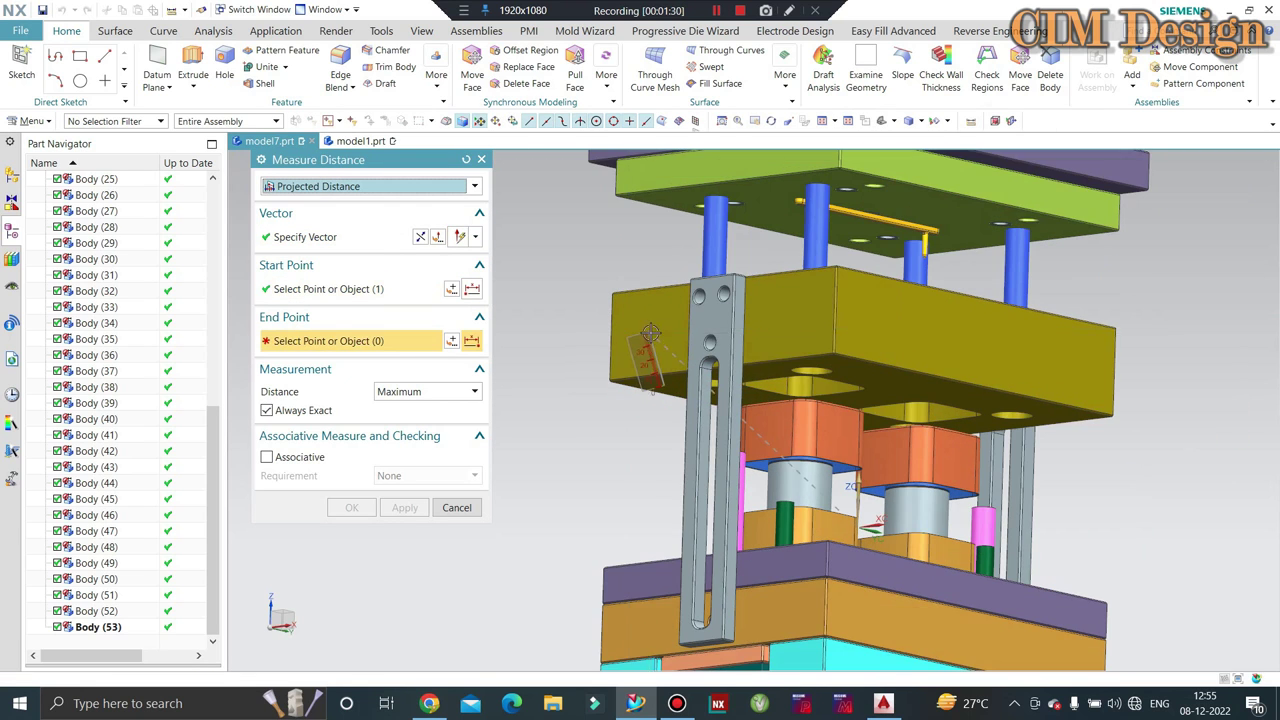
middle_click_drag(683, 411, 655, 430)
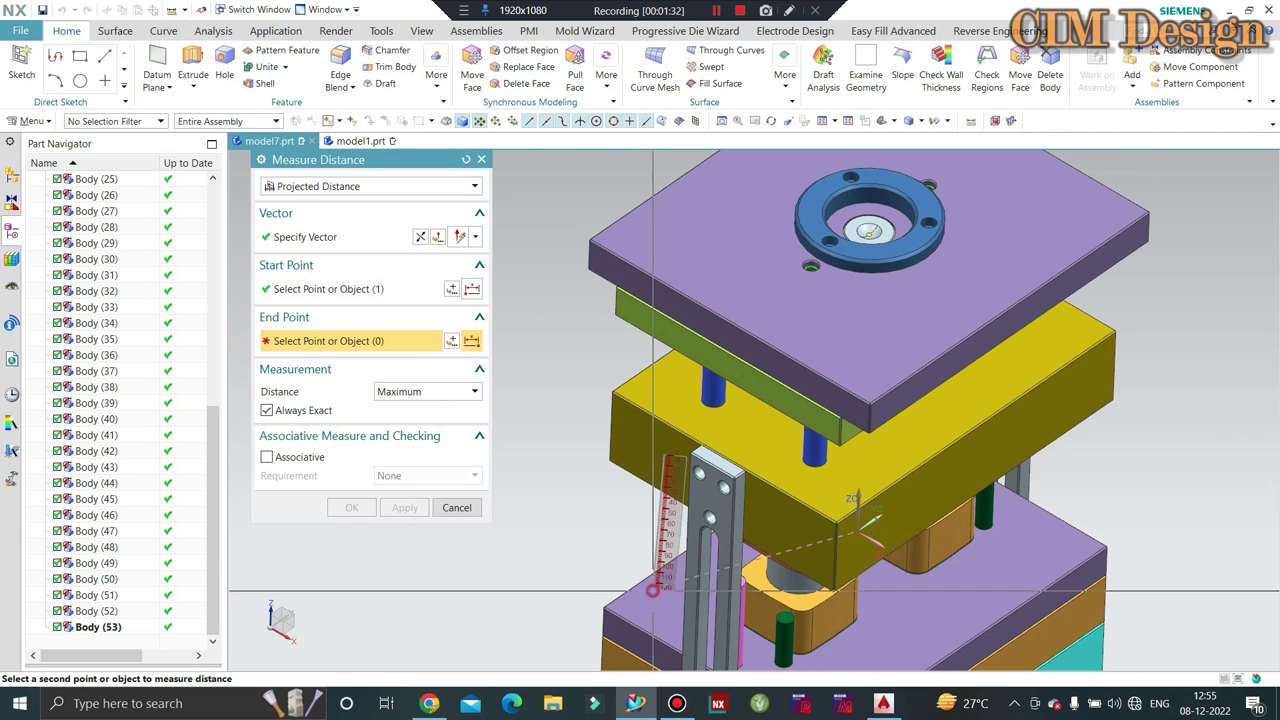
left_click(665, 595)
left_click(456, 507)
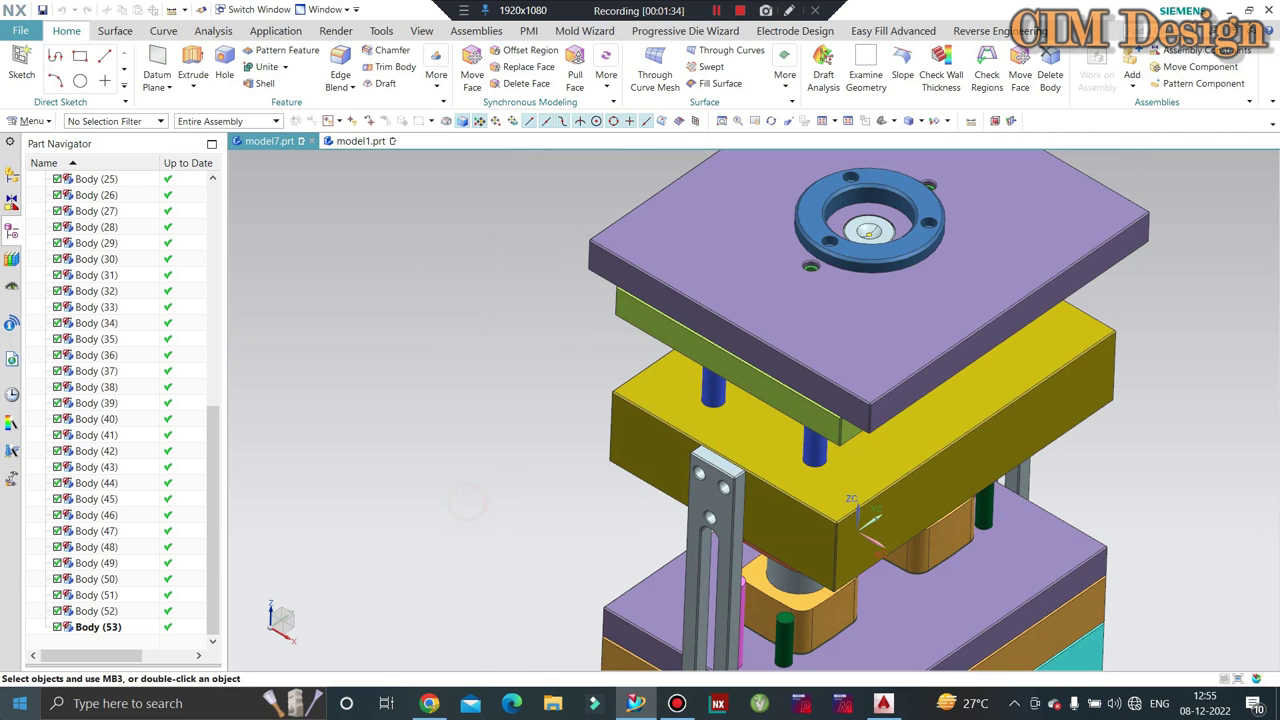
Step: Launch Windows Calculator from search and add the measured distances 125 + 65
left_click(128, 703)
type("qAL")
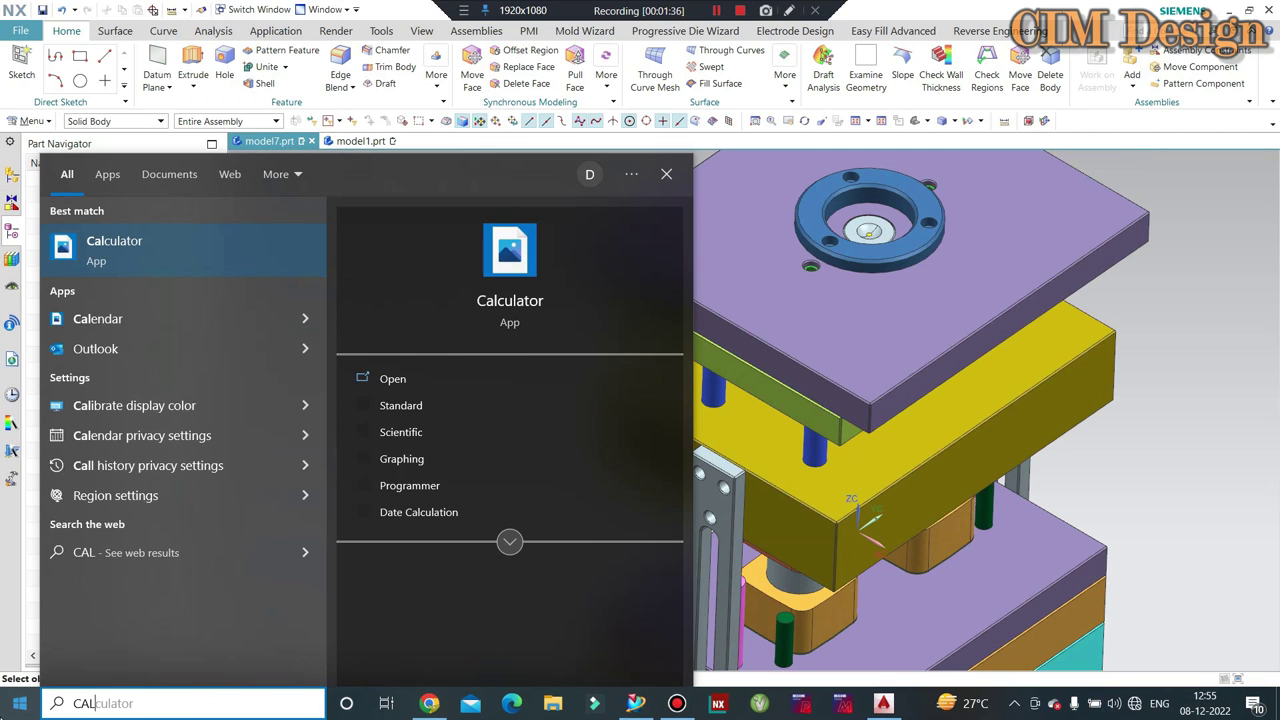
left_click(150, 265)
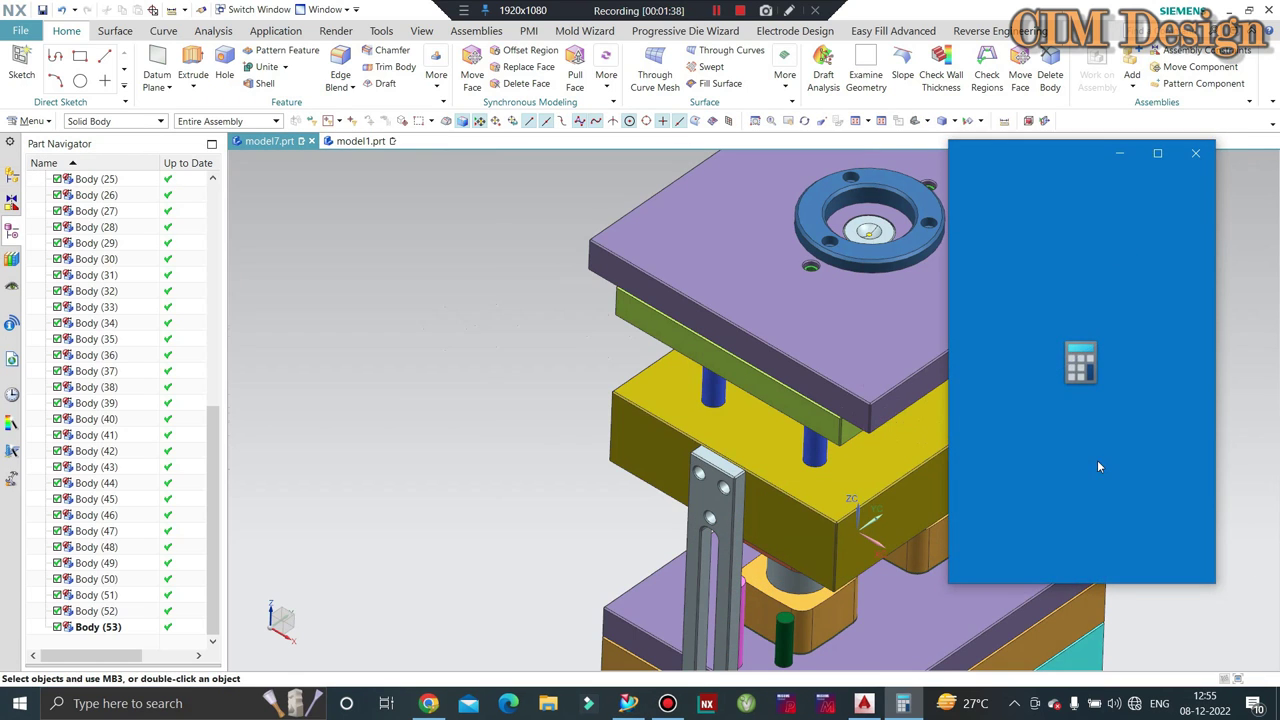
left_click(1040, 532)
left_click(1082, 532)
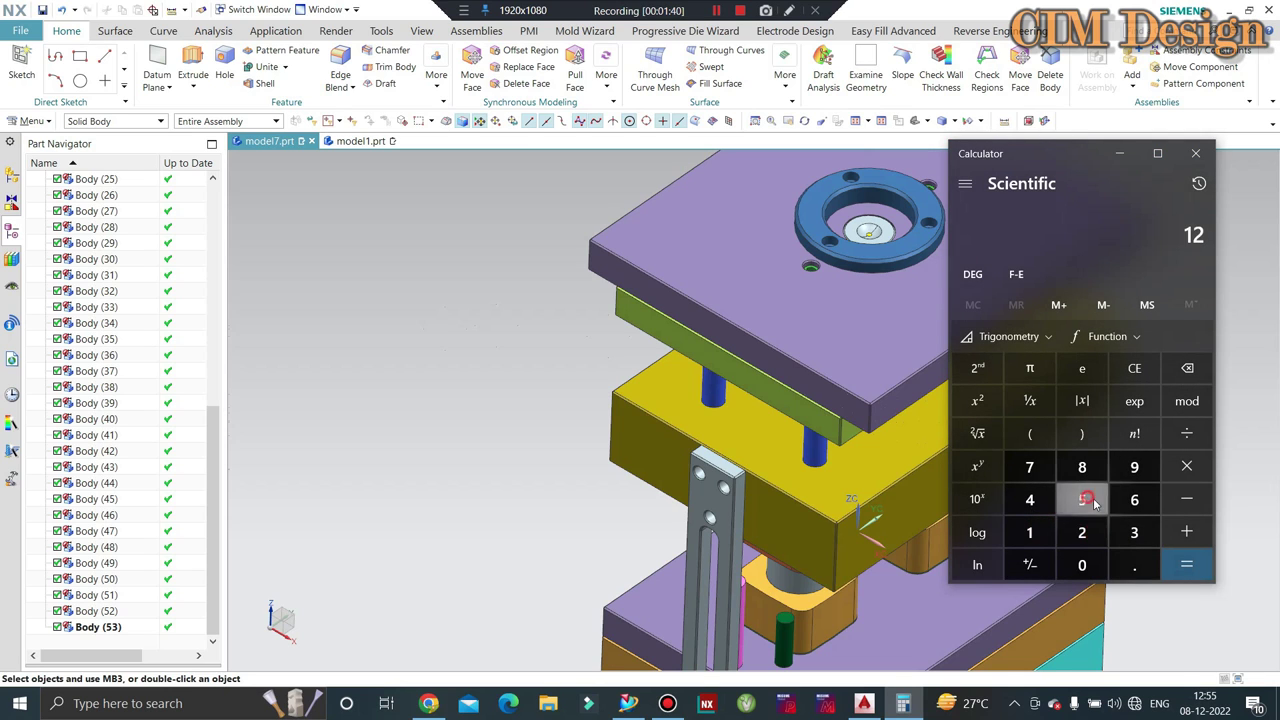
left_click(1082, 499)
left_click(1186, 531)
left_click(1133, 500)
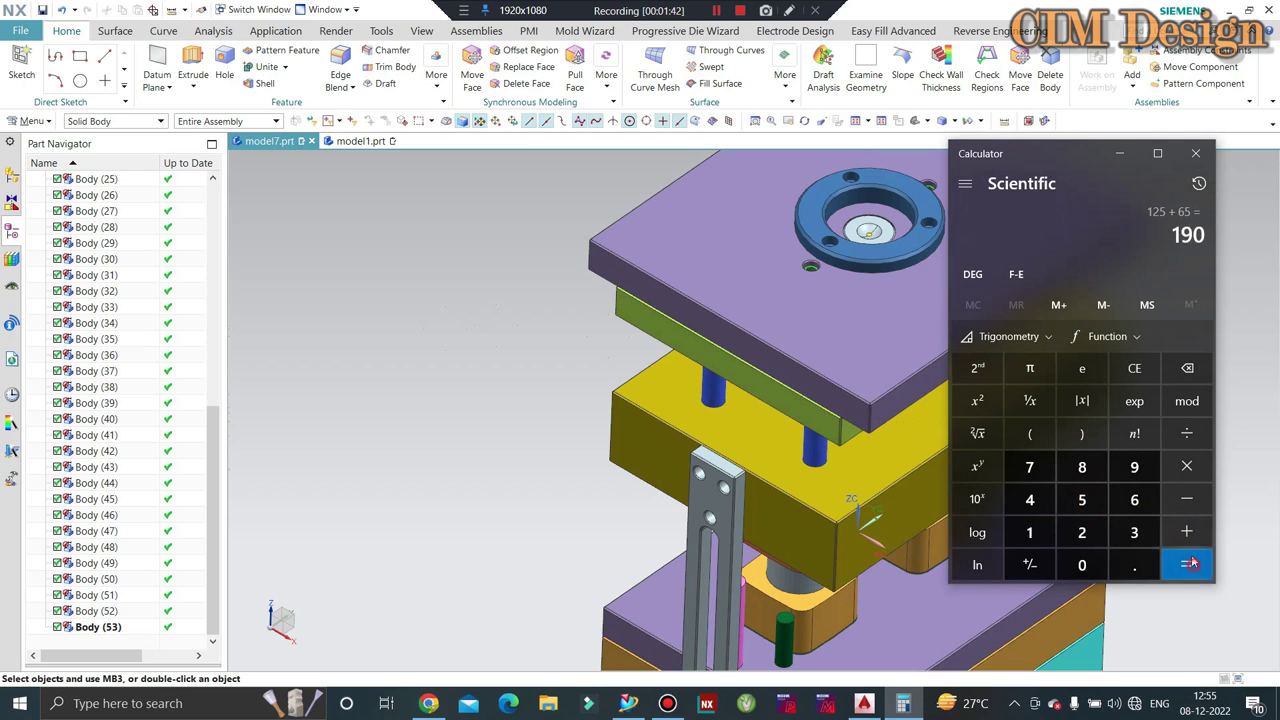
left_click(1118, 158)
Step: Orbit the mold and fit it in a front view, ending at an angled view
middle_click_drag(583, 357, 528, 337)
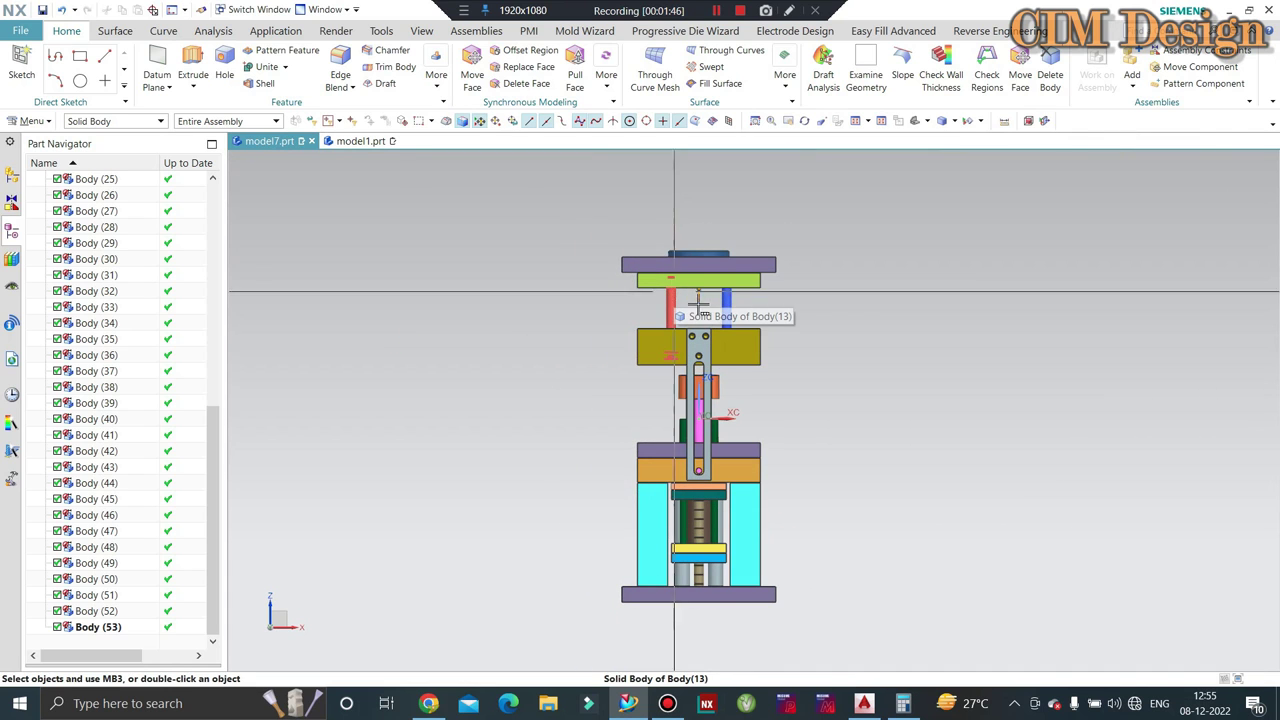
middle_click_drag(674, 289, 989, 383)
key("ctrl+alt+f")
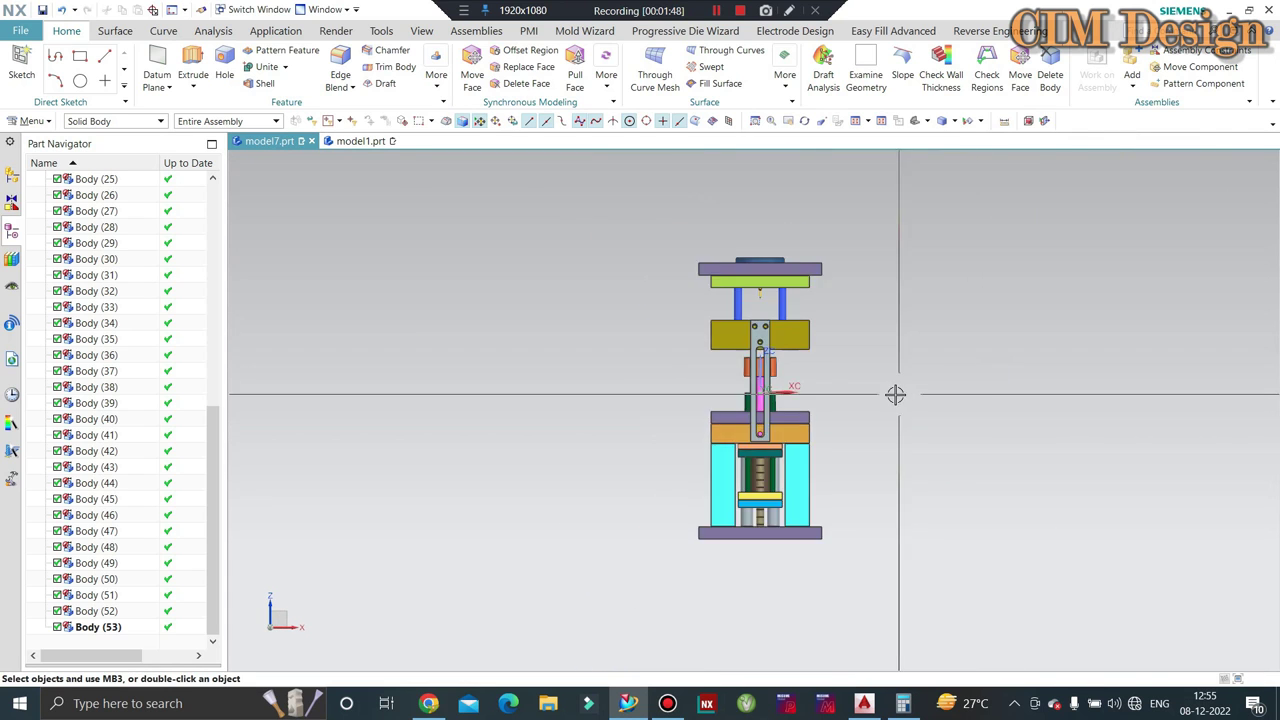
middle_click_drag(894, 394, 994, 400)
key("ctrl+alt+f")
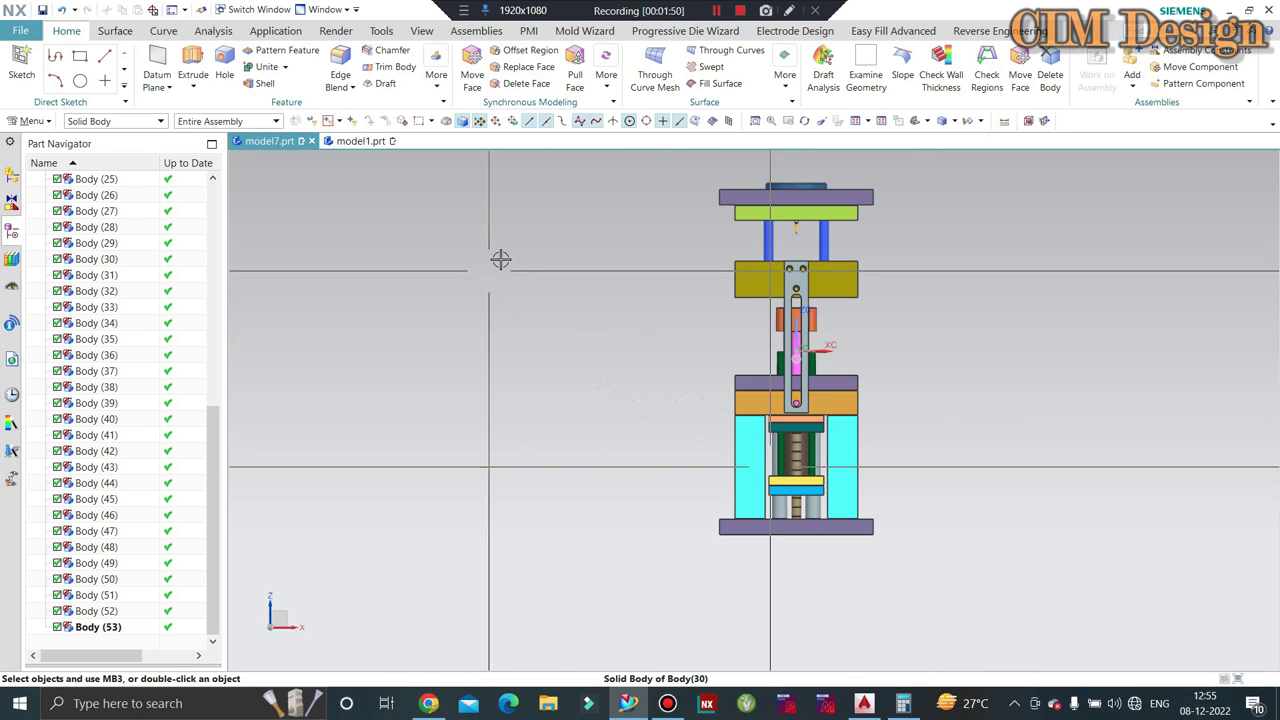
middle_click_drag(771, 443, 980, 211)
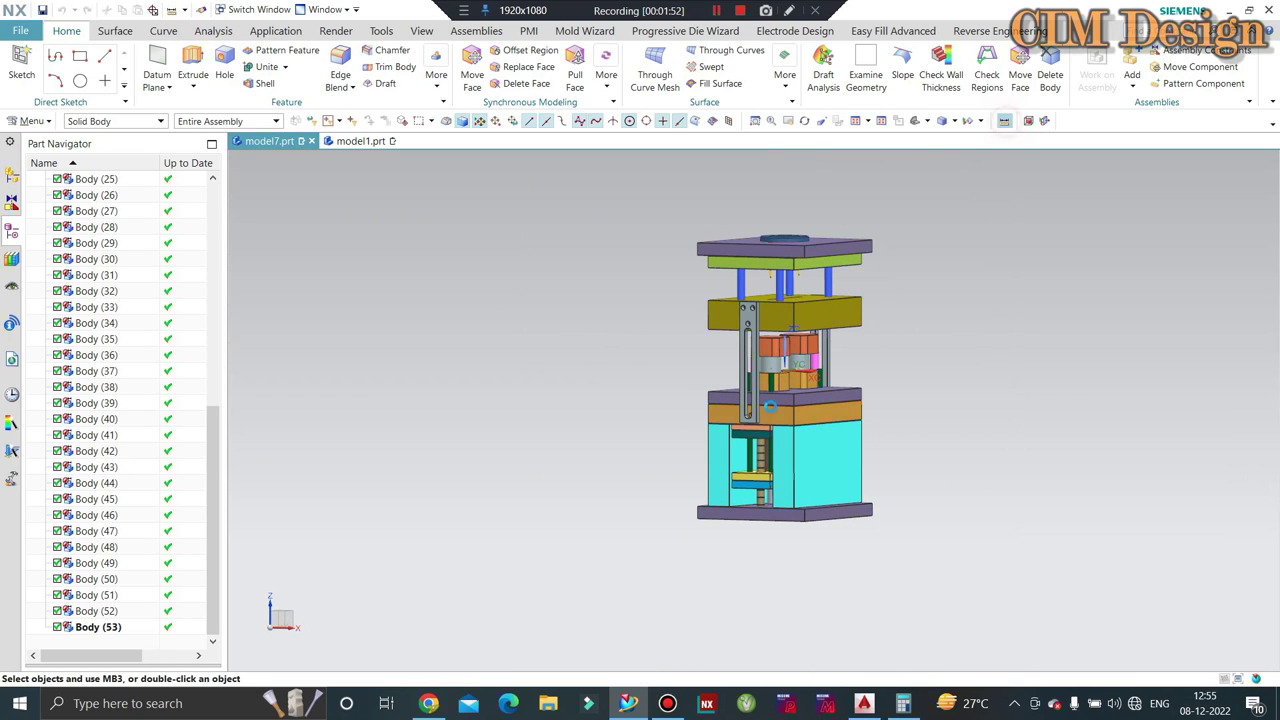
Step: Start a projected distance measurement, setting the vertical direction and picking the top plate face
key("ctrl+shift+m")
scroll(735, 320, "up", 3)
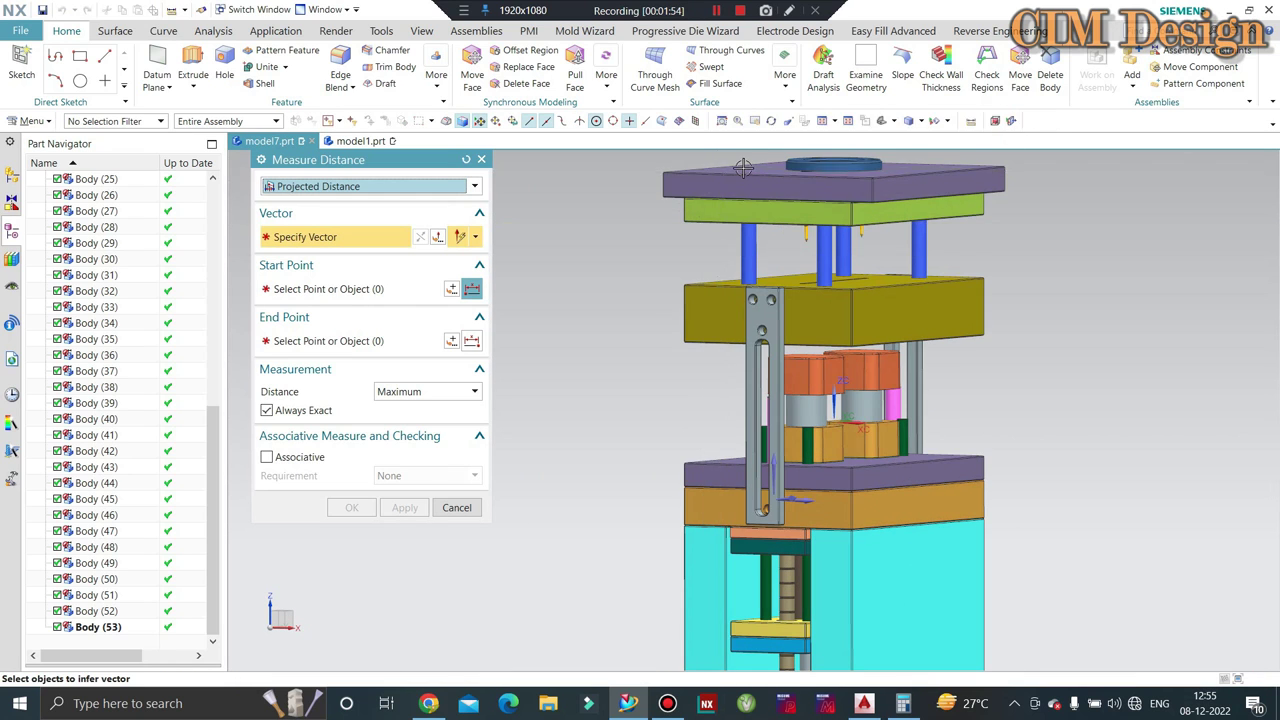
left_click(744, 170)
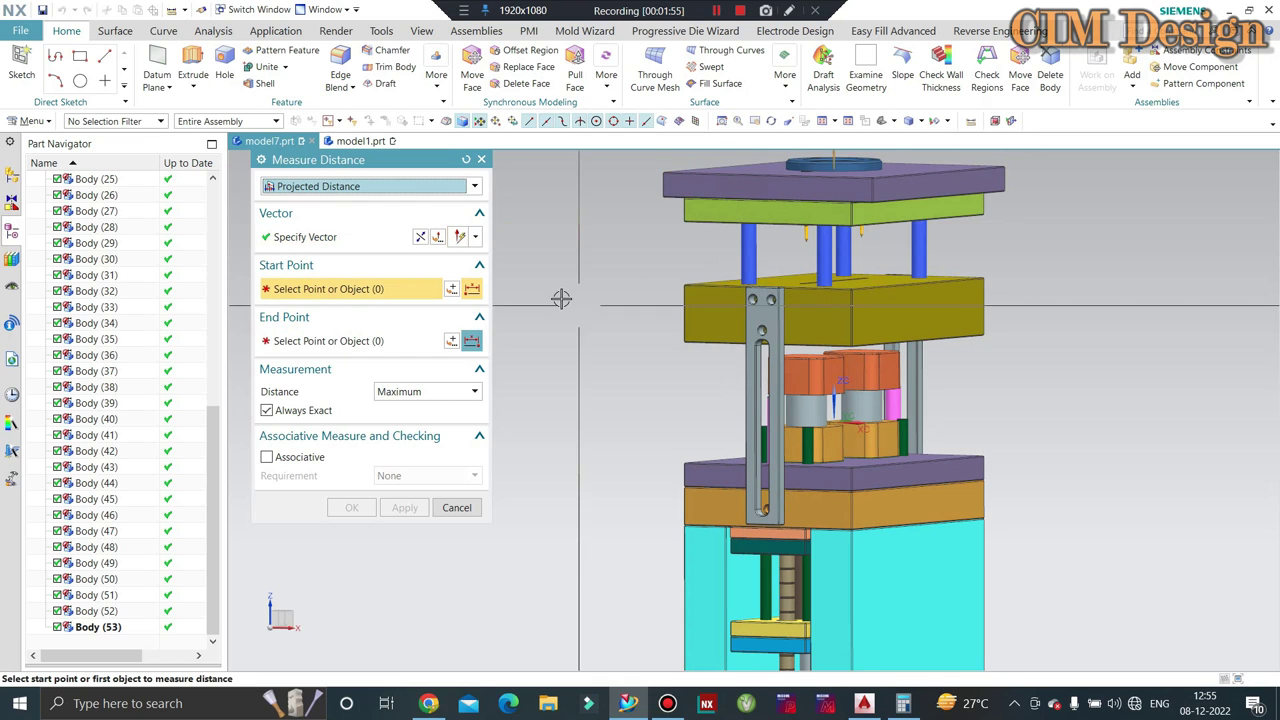
left_click(768, 170)
scroll(658, 429, "down", 2)
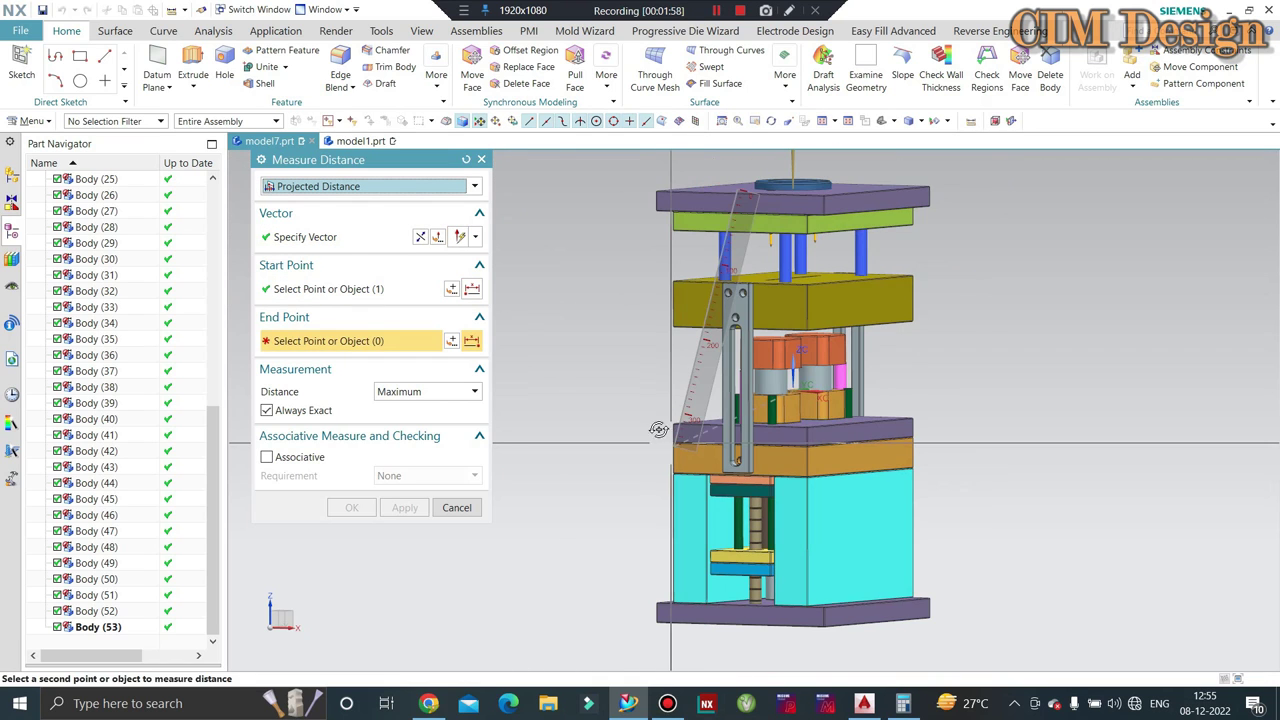
Step: Pick the lower yellow plate face to read 464 mm, then close the measurement
middle_click_drag(658, 429, 712, 540)
scroll(719, 545, "up", 3)
scroll(719, 550, "up", 2)
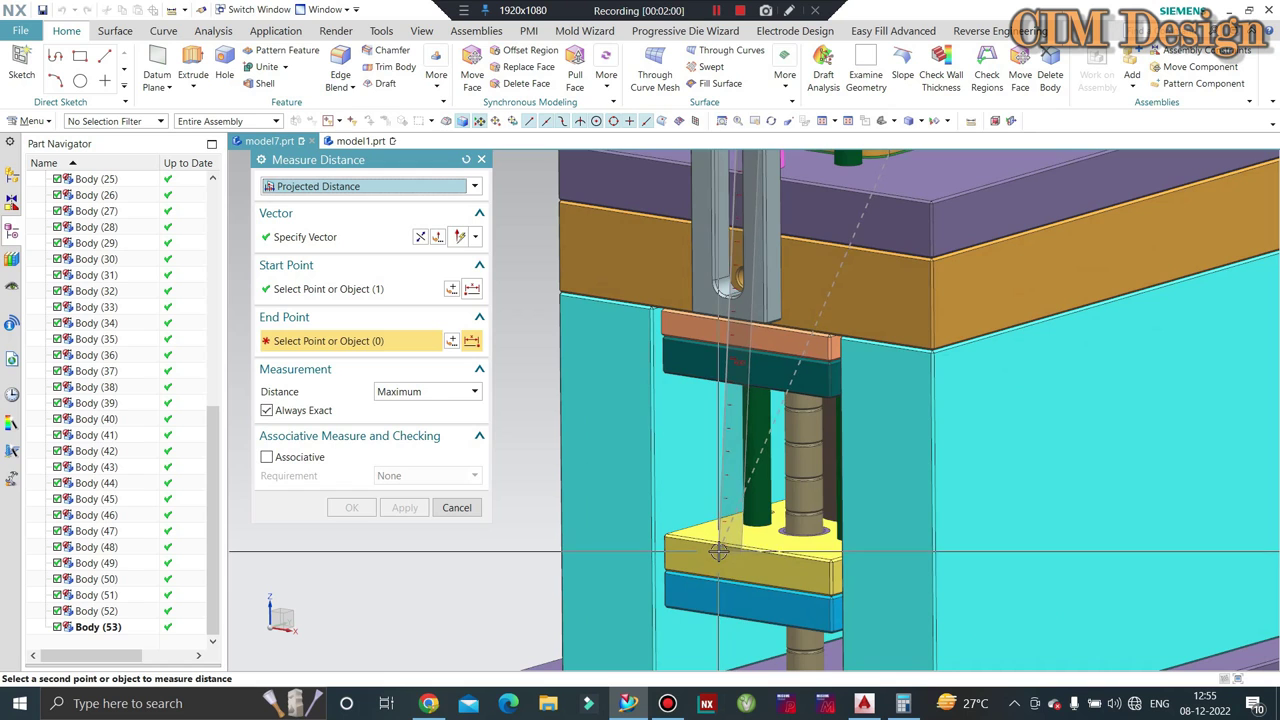
scroll(719, 550, "up", 2)
scroll(722, 530, "down", 1)
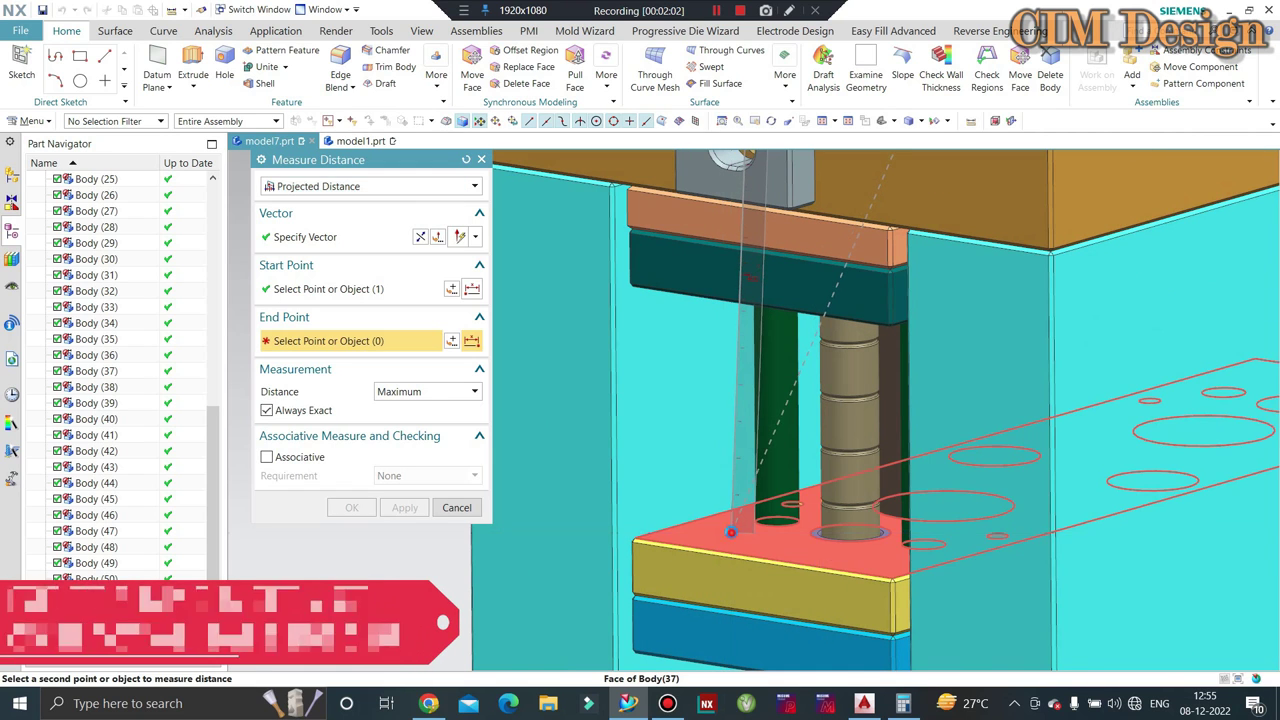
left_click(733, 531)
scroll(1100, 606, "down", 1)
scroll(1100, 606, "down", 1)
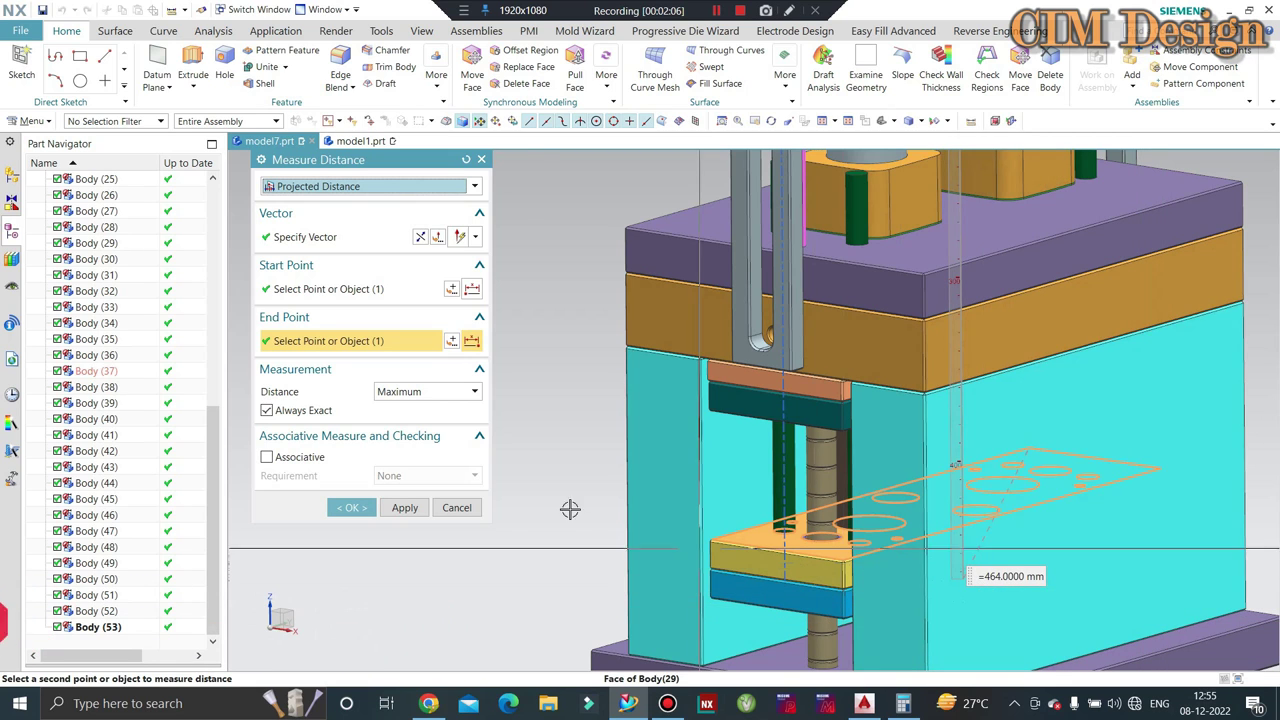
left_click(481, 160)
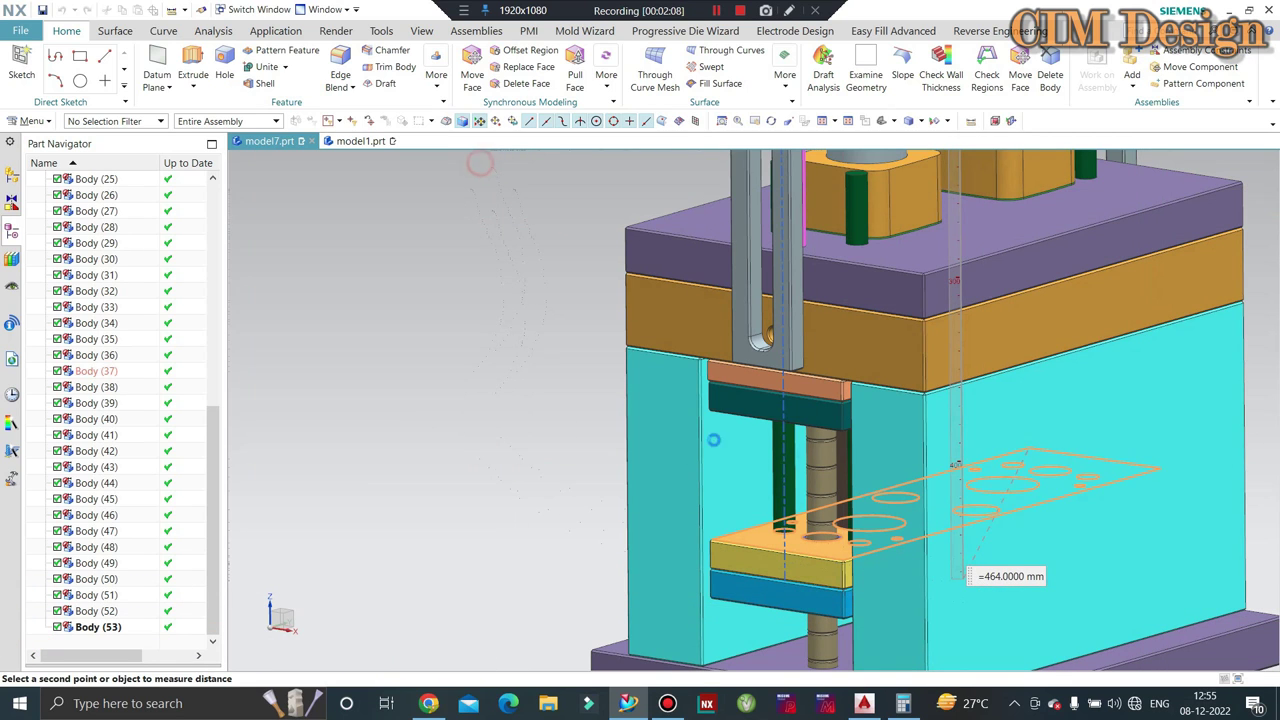
Step: Subtract 460 from 190 in Calculator, giving -270
left_click(903, 703)
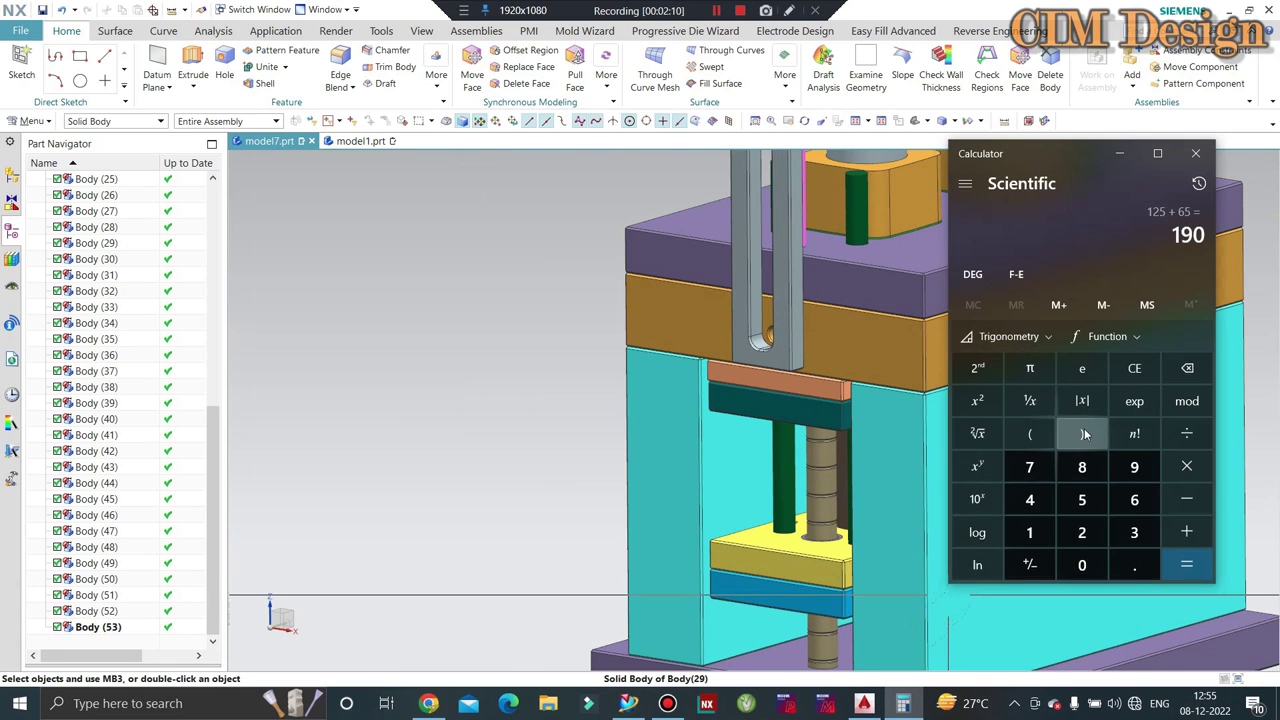
left_click(1186, 499)
left_click(1030, 499)
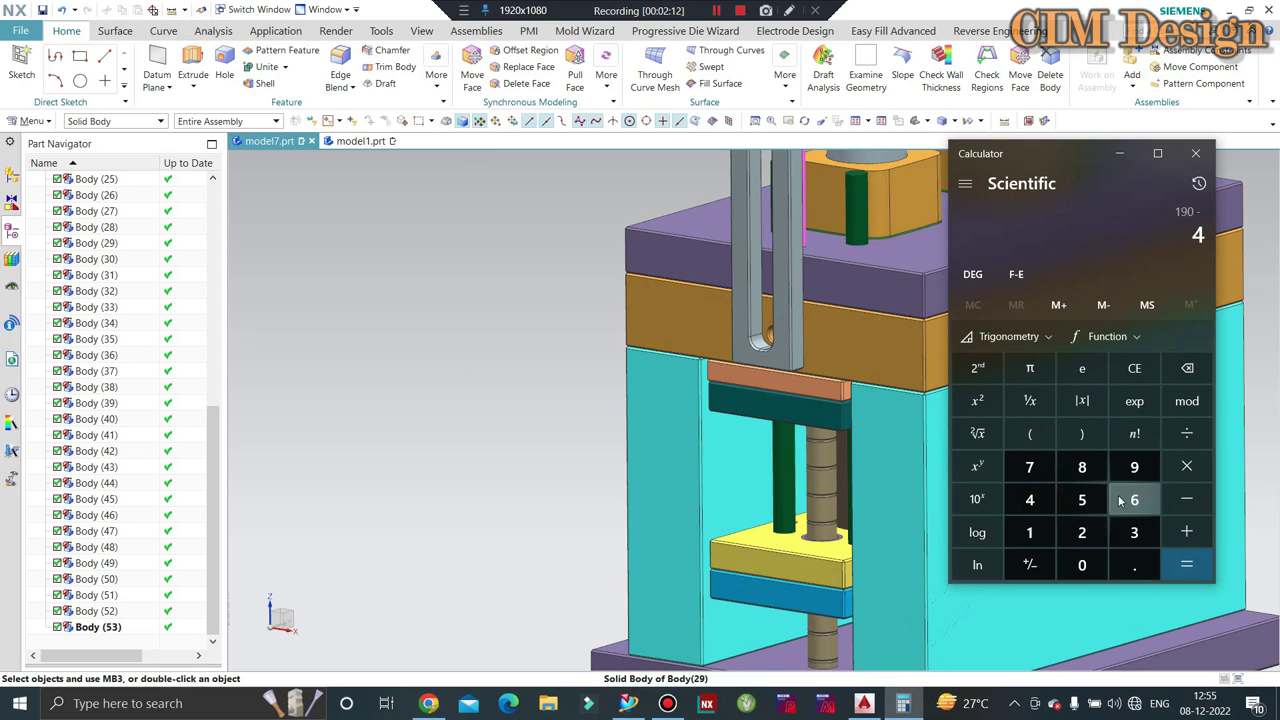
left_click(1134, 499)
left_click(1081, 565)
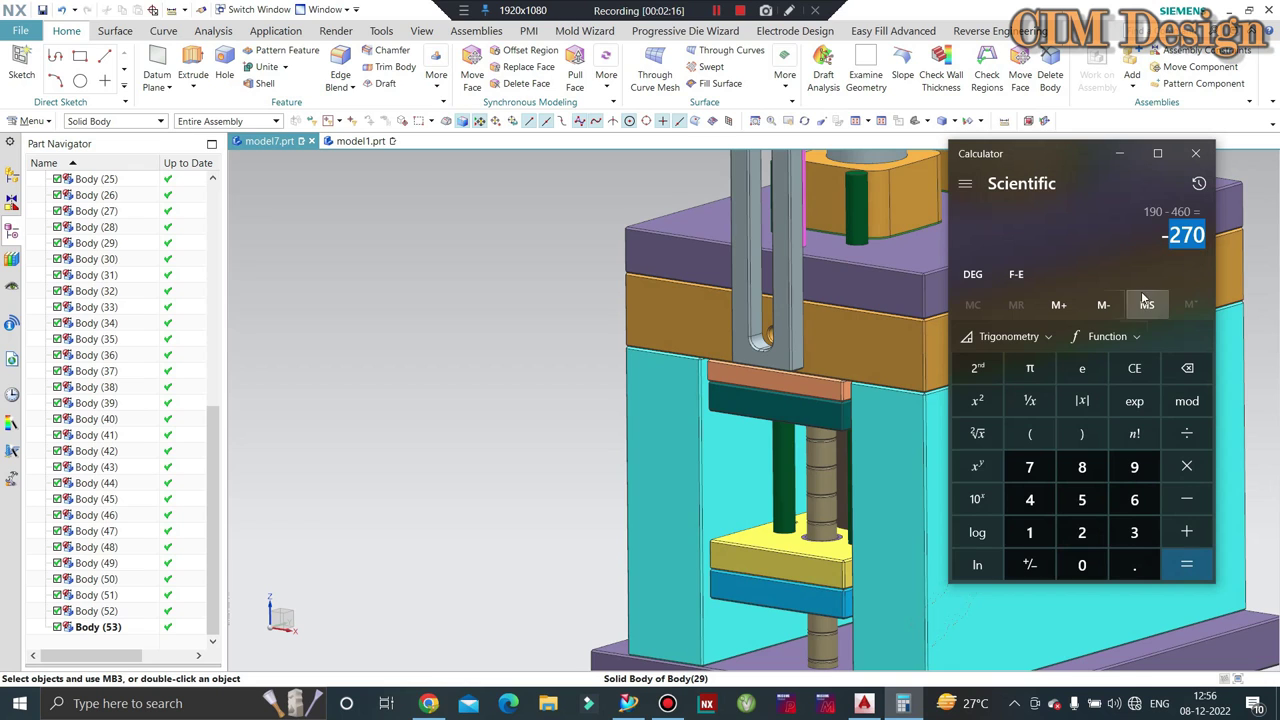
scroll(665, 390, "down", 1)
scroll(676, 402, "down", 1)
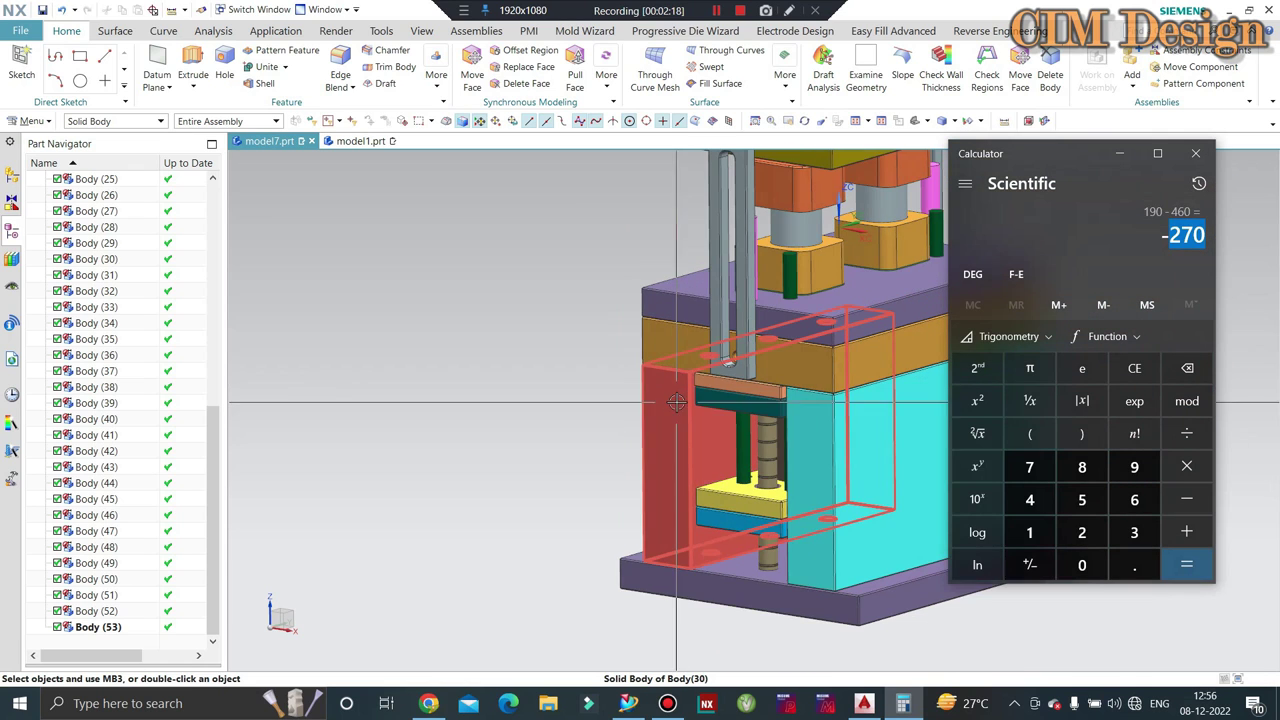
scroll(676, 402, "down", 1)
scroll(700, 388, "down", 1)
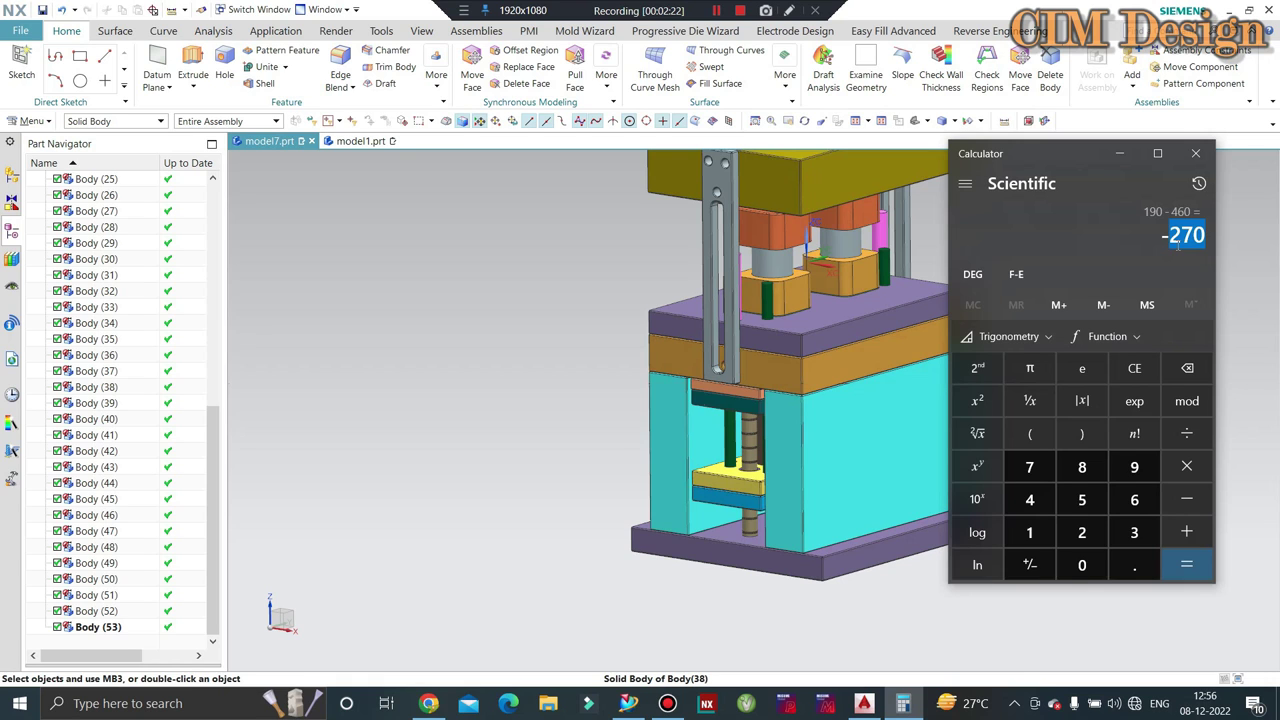
Step: Minimize Calculator and zoom the NX mold assembly into a front view
left_click(1126, 153)
scroll(694, 465, "up", 2)
scroll(690, 480, "up", 1)
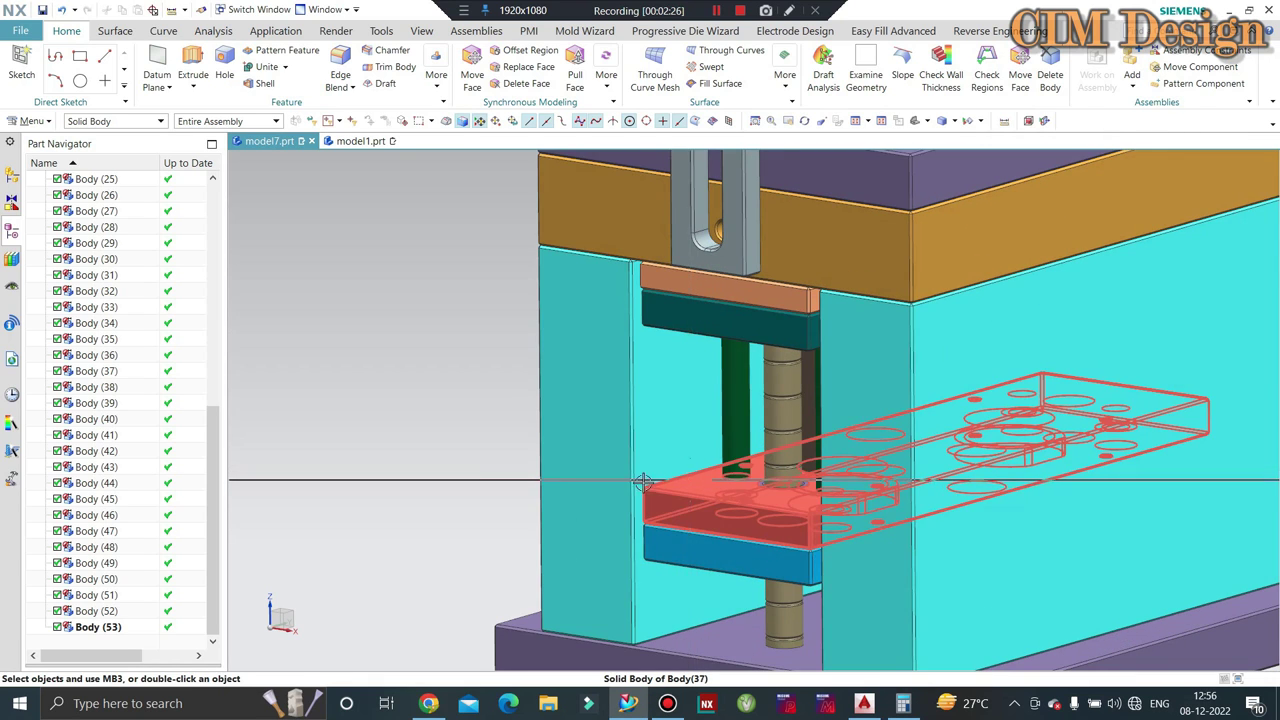
scroll(400, 440, "down", 3)
key("ctrl+alt+f")
scroll(776, 461, "up", 1)
scroll(776, 461, "up", 1)
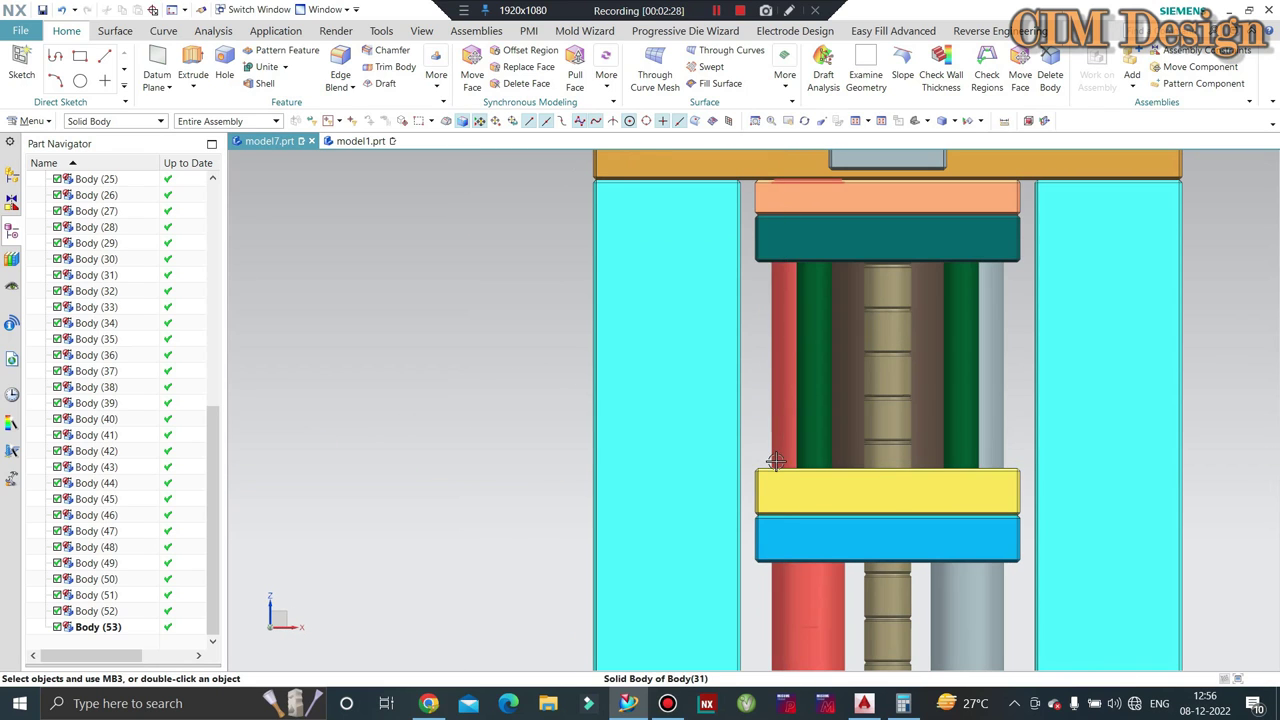
scroll(760, 459, "down", 1)
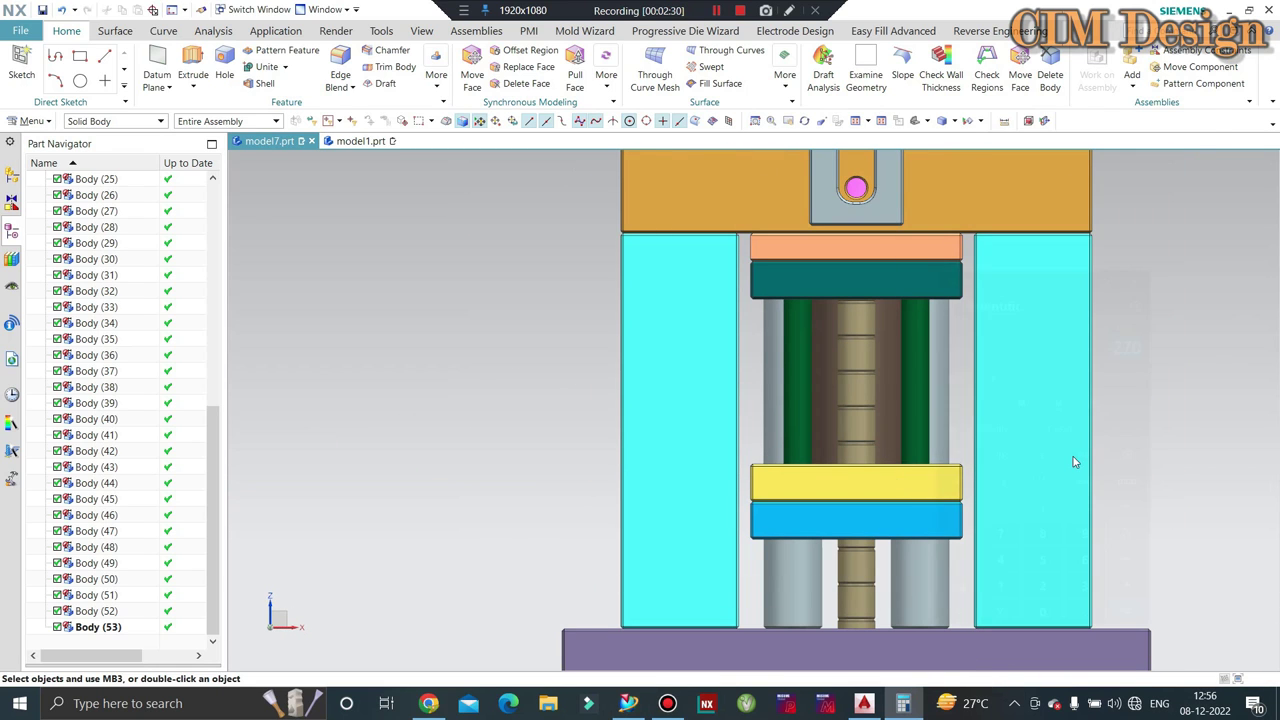
Step: Clear the calculator and compute 260 − 190 = 70
left_click(1134, 370)
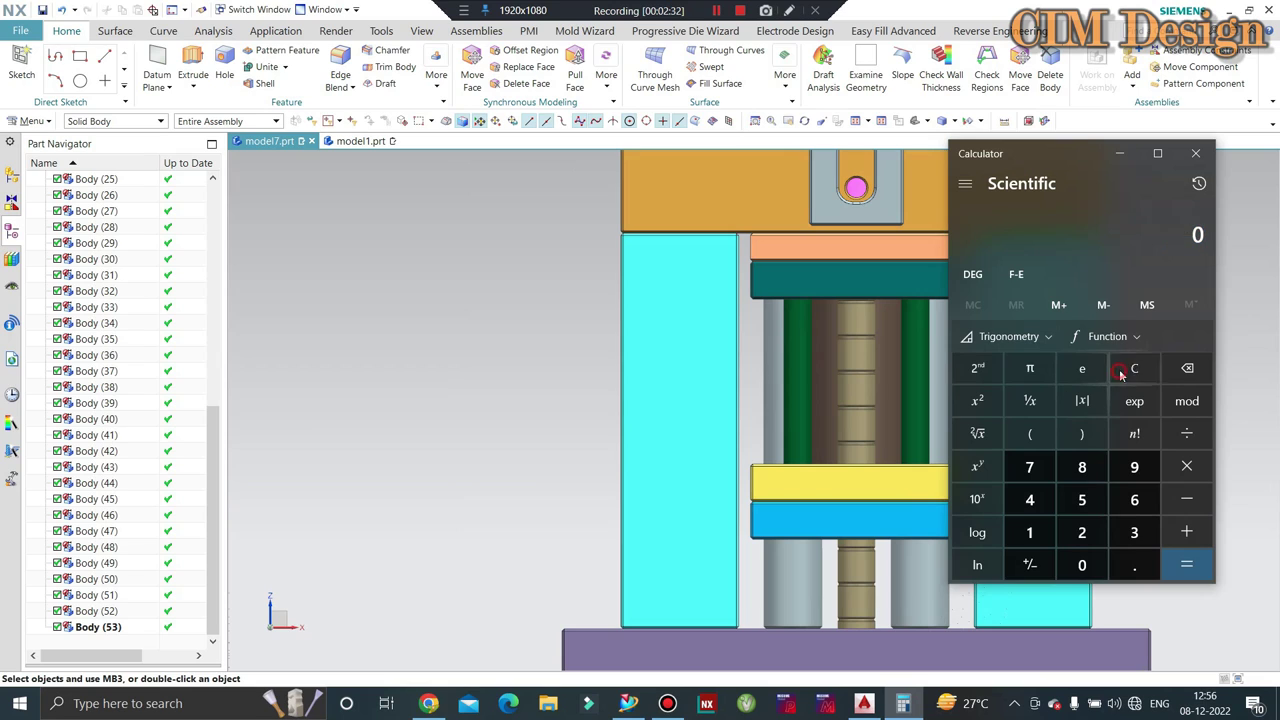
left_click(1081, 532)
left_click(1134, 500)
left_click(1081, 565)
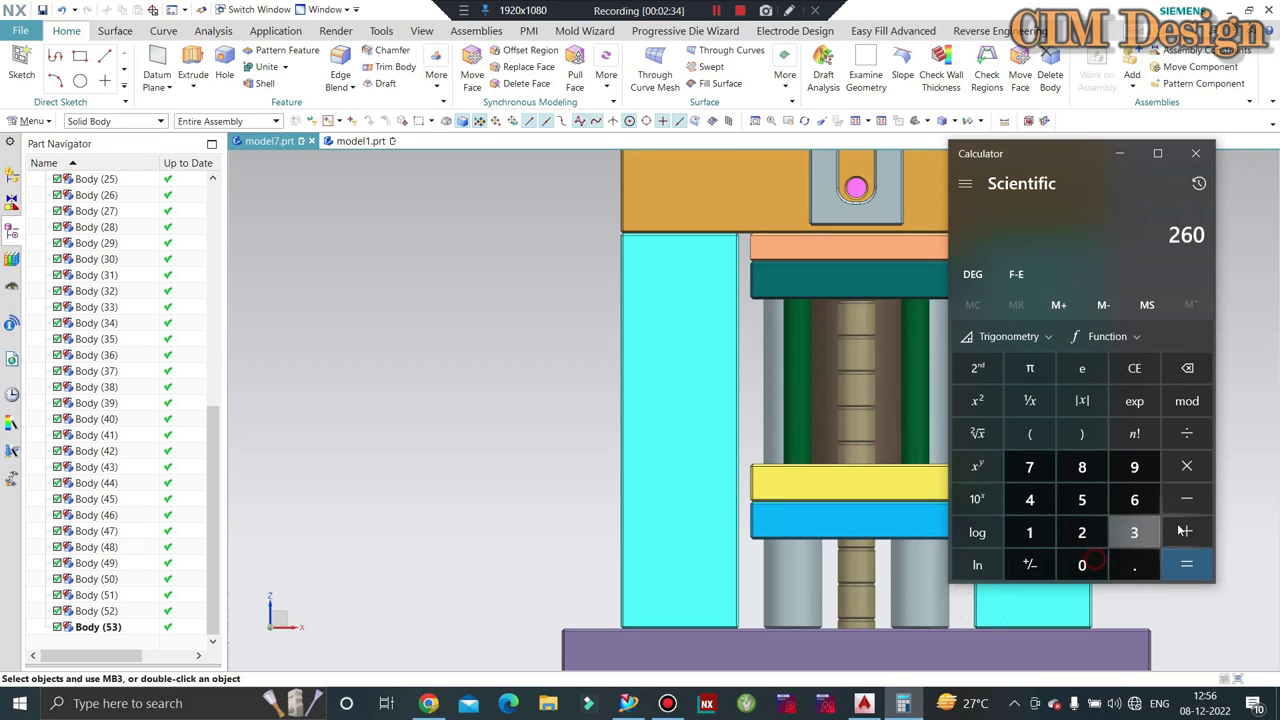
left_click(1187, 499)
left_click(1030, 533)
left_click(1134, 467)
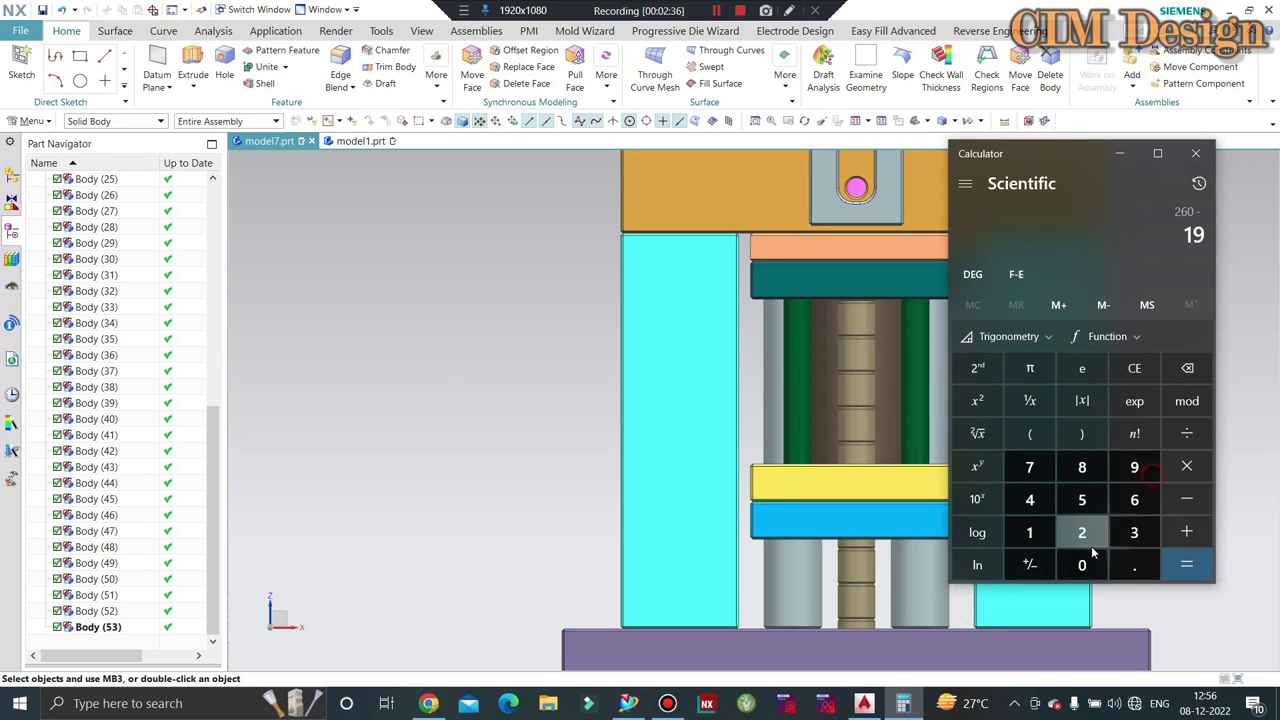
left_click(1081, 565)
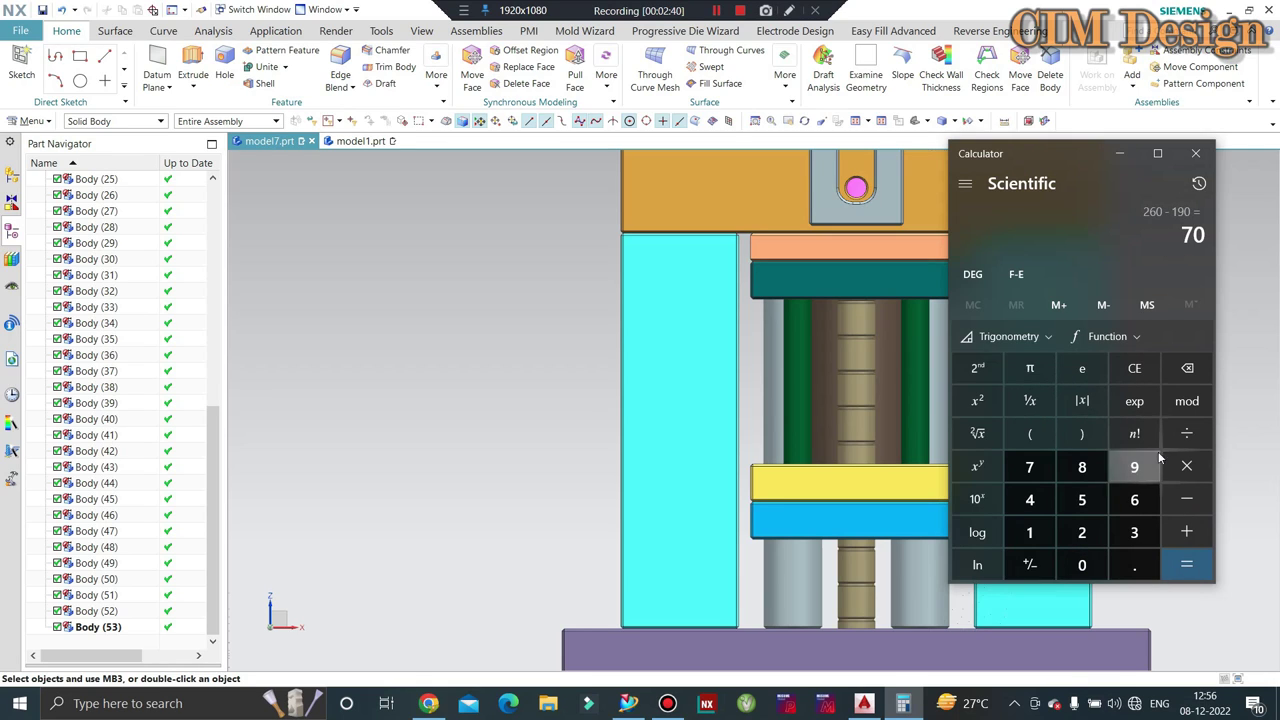
left_click(1186, 466)
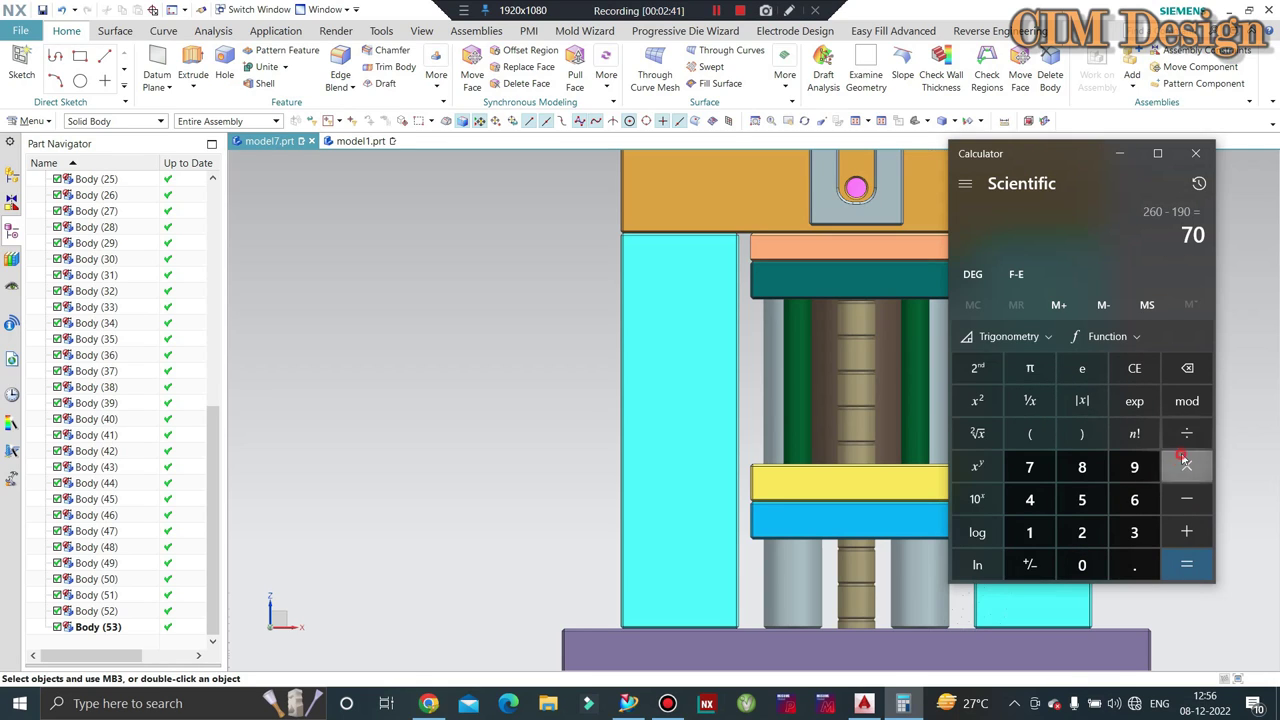
Step: Clear again and compute the corrected difference 460 − 190 = 270, then return to NX
left_click(1134, 368)
left_click(1134, 368)
left_click(1030, 499)
left_click(1134, 499)
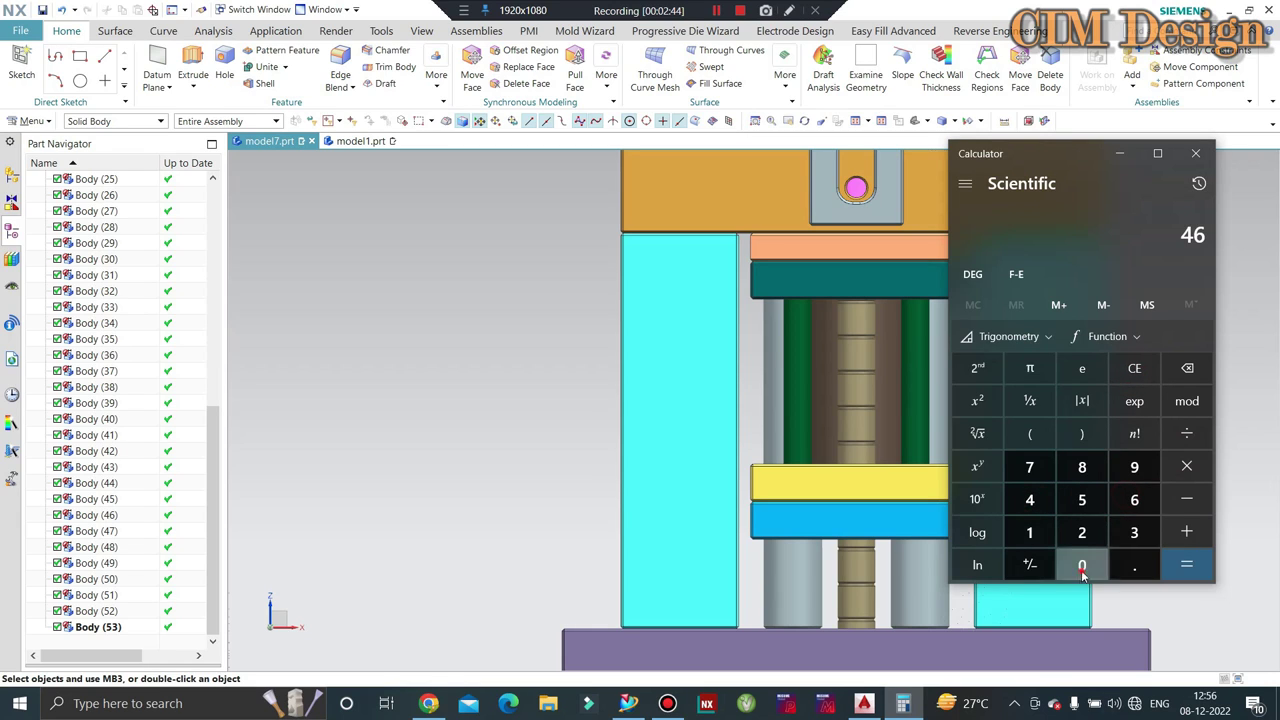
left_click(1081, 565)
left_click(1186, 499)
left_click(1029, 532)
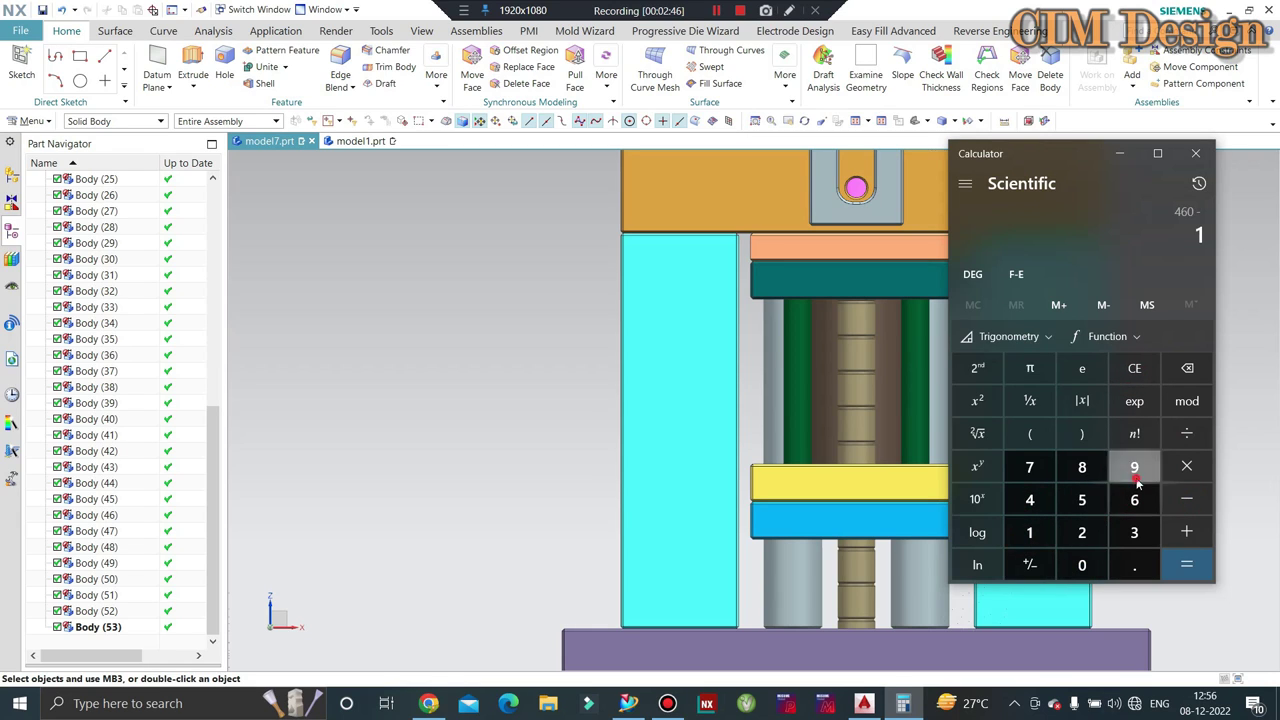
left_click(1134, 470)
left_click(1179, 566)
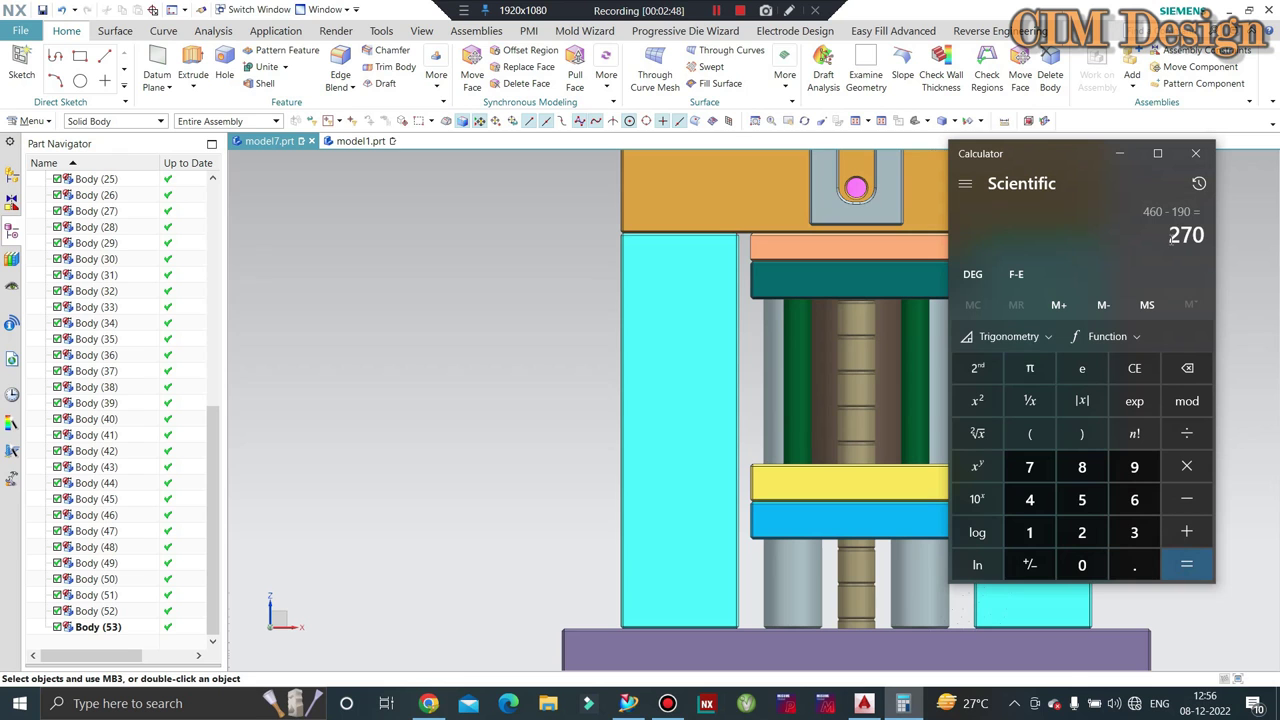
left_click(1122, 155)
Step: Orbit and zoom the mold assembly between 3-D and fitted front views
scroll(716, 463, "down", 3)
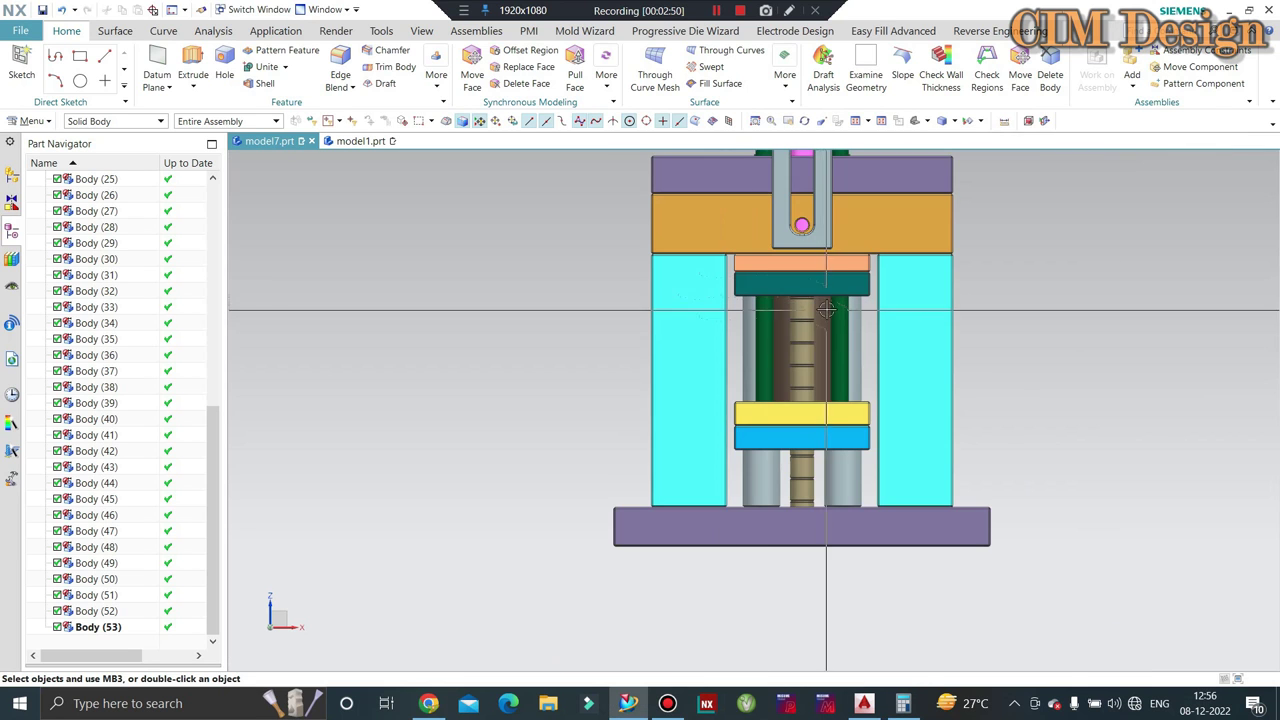
middle_click_drag(640, 400, 716, 463)
scroll(716, 463, "up", 1)
scroll(716, 463, "up", 1)
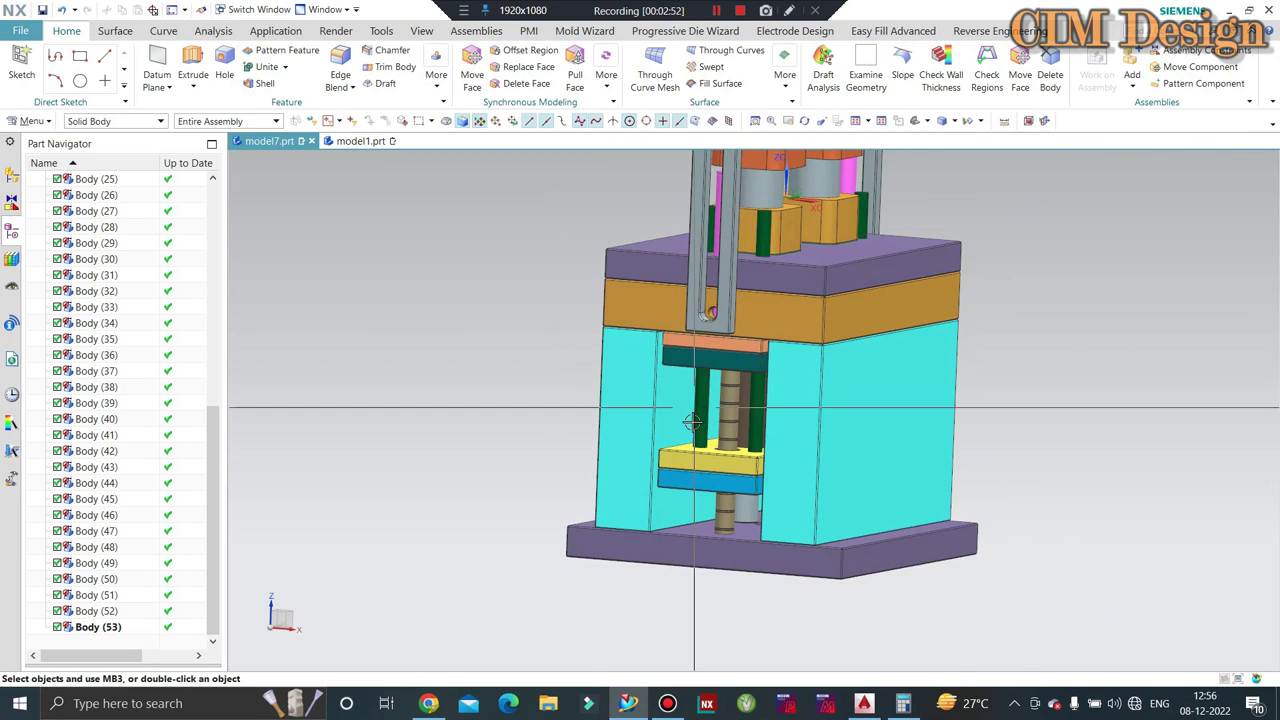
scroll(700, 480, "up", 2)
scroll(681, 497, "up", 1)
key("ctrl+alt+f")
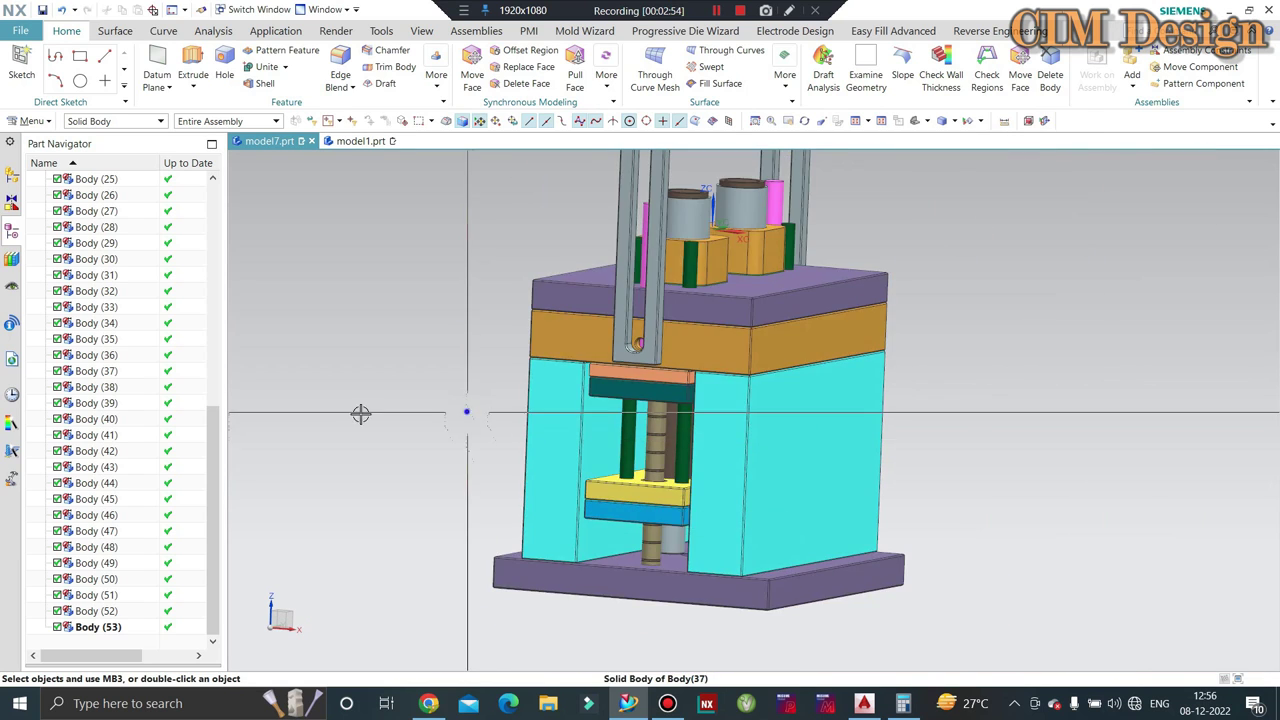
scroll(658, 480, "up", 2)
scroll(658, 480, "down", 2)
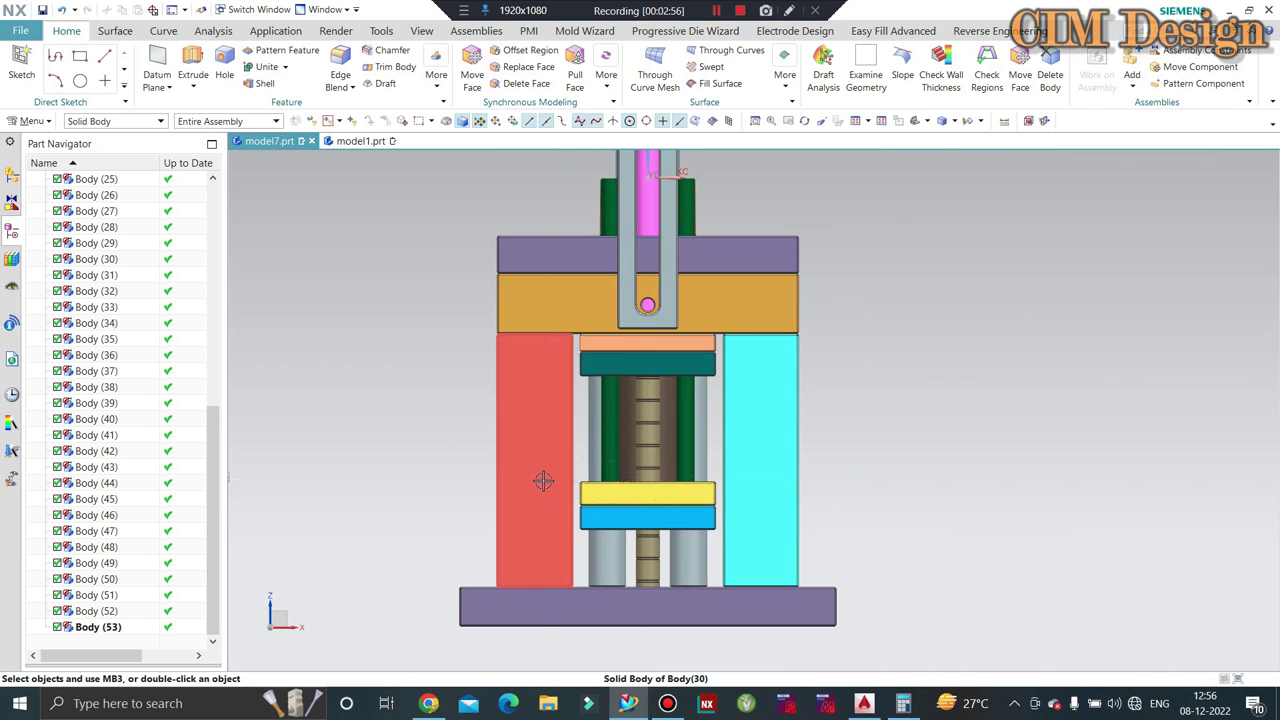
scroll(543, 481, "up", 2)
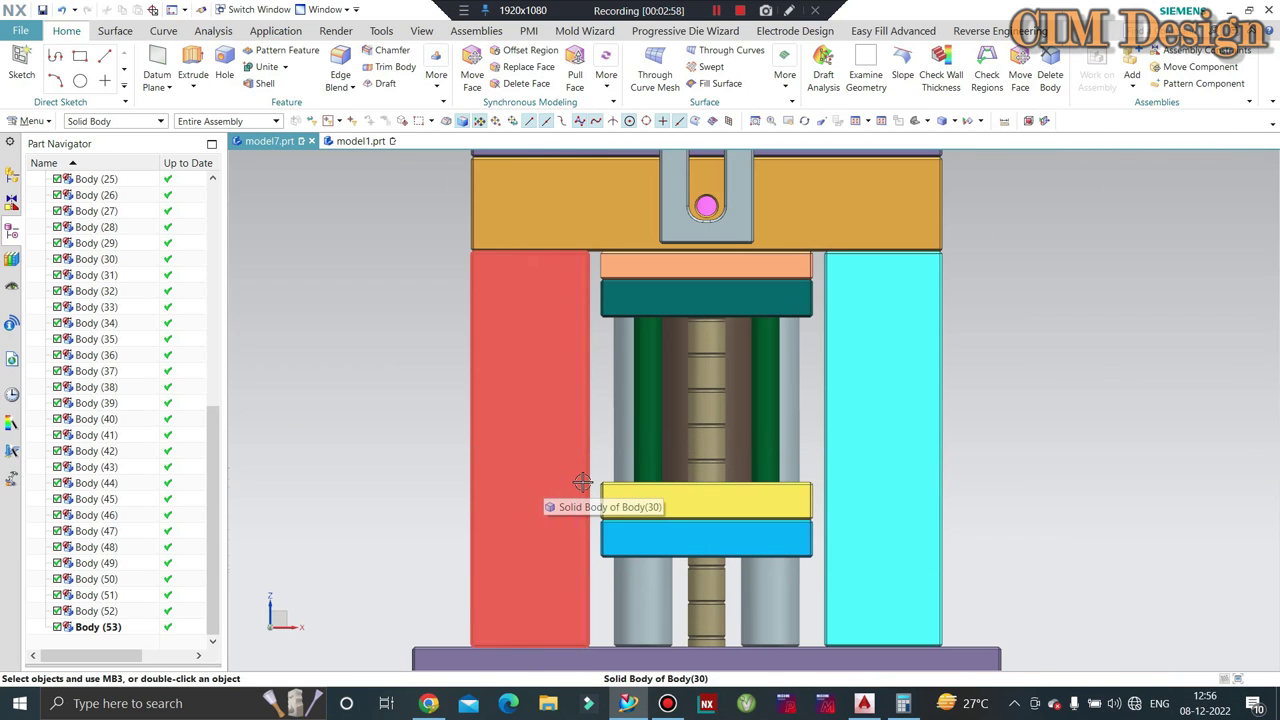
scroll(582, 483, "down", 2)
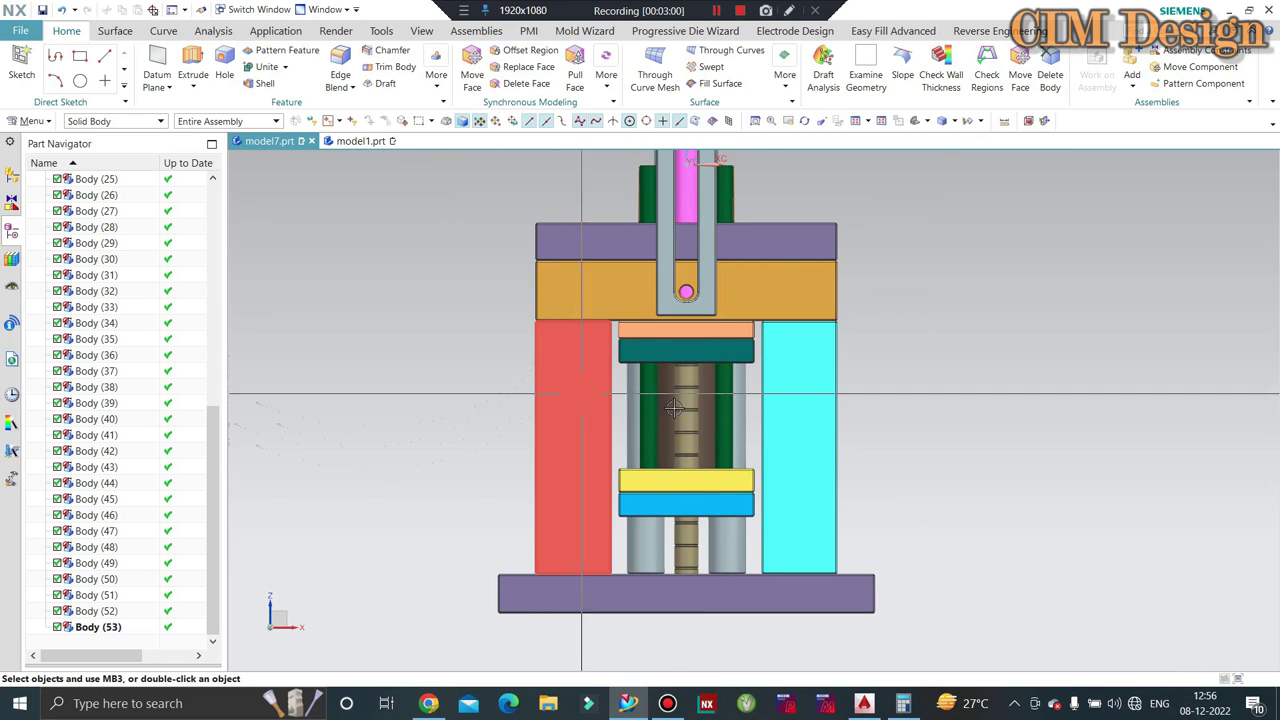
middle_click_drag(674, 408, 563, 451)
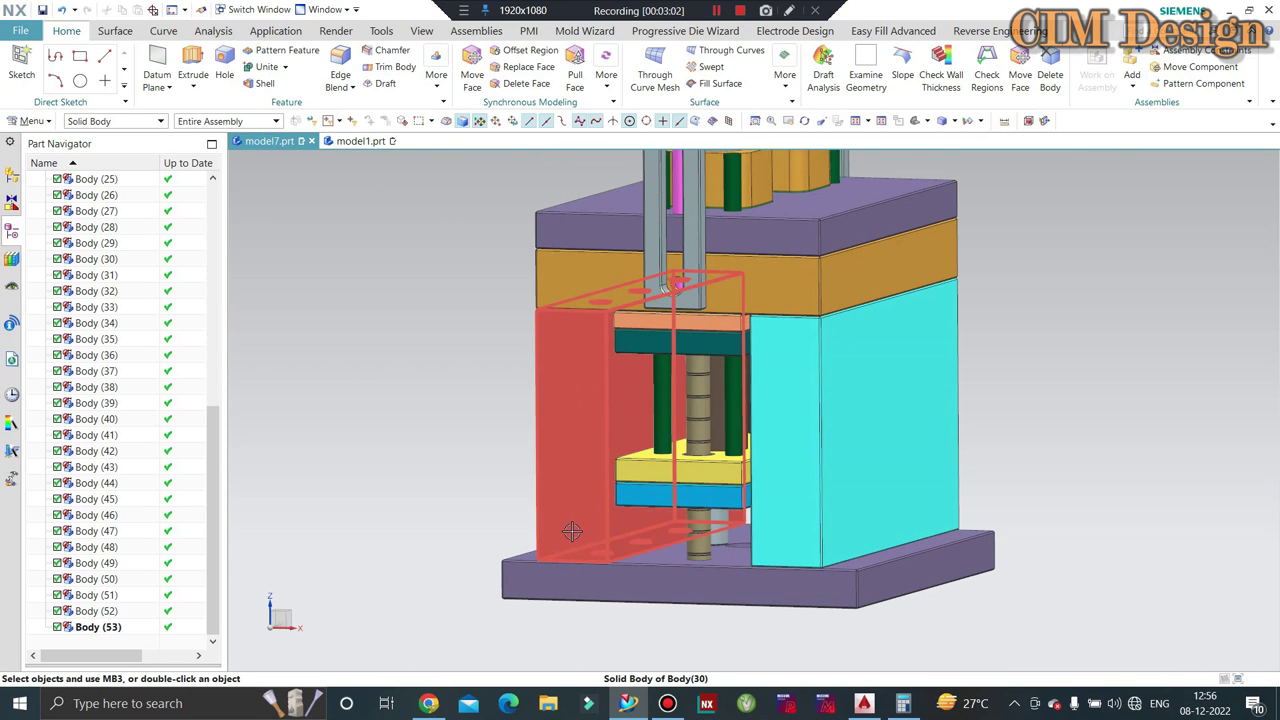
scroll(655, 470, "up", 3)
scroll(586, 423, "down", 2)
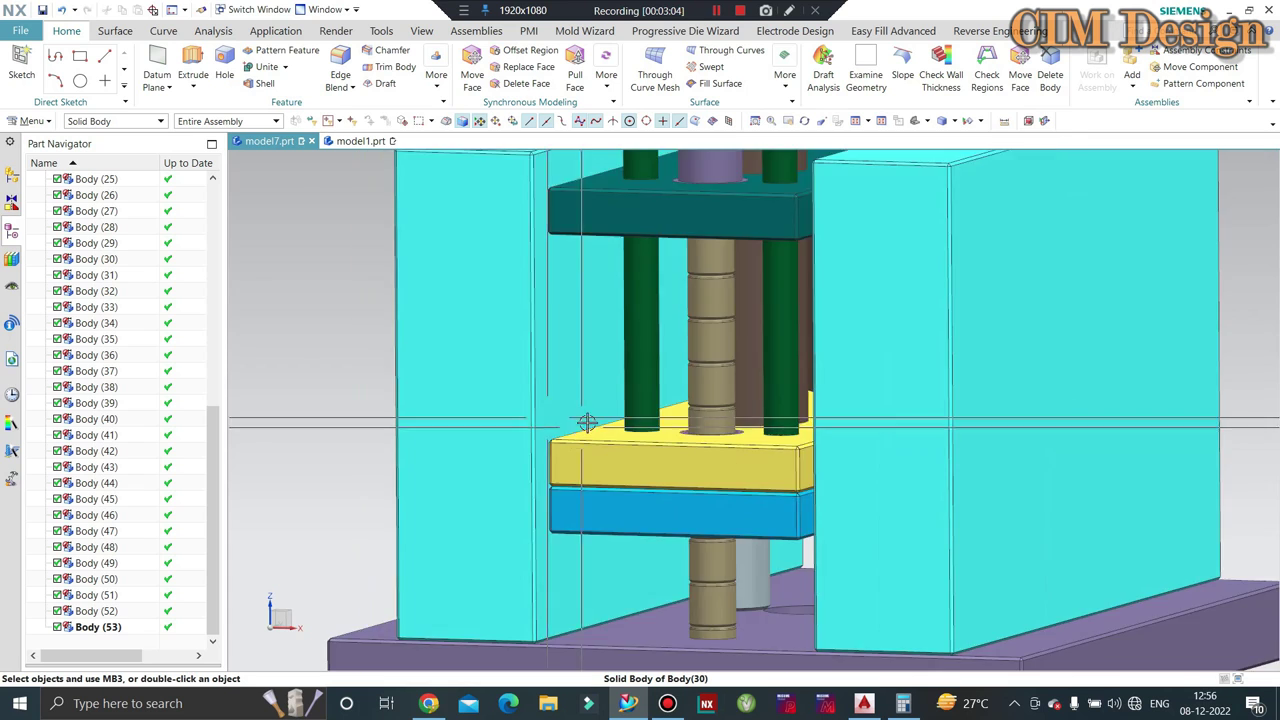
scroll(667, 430, "down", 1)
Step: Rotate the mold to inspect its sides, select the upper plate, and switch to the AutoCAD sheet
middle_click_drag(667, 430, 1029, 403)
scroll(926, 383, "down", 2)
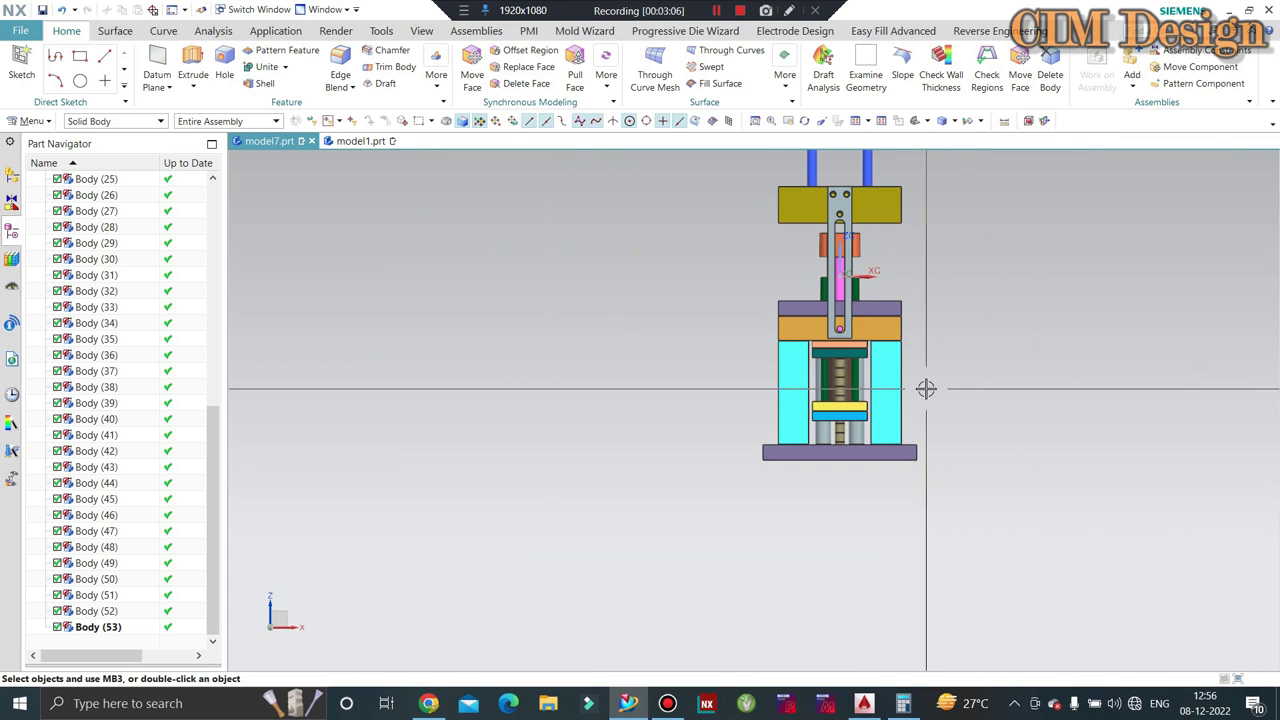
middle_click_drag(961, 377, 900, 435)
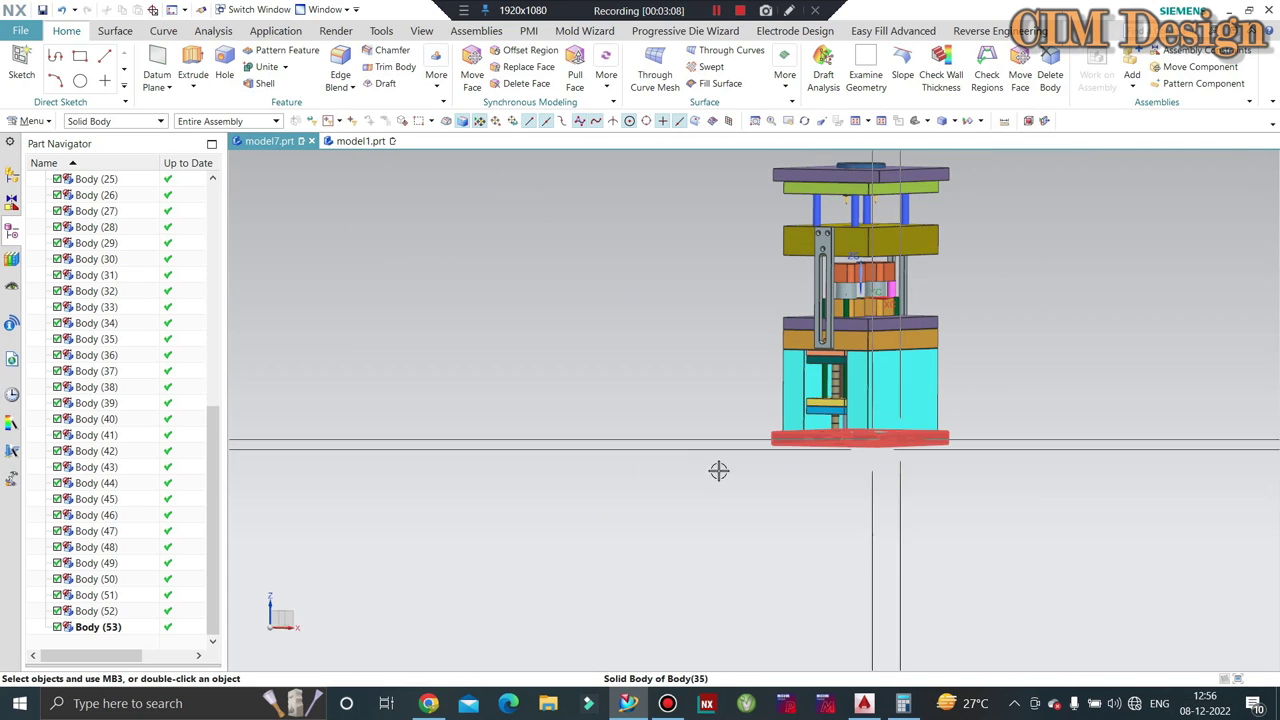
scroll(812, 388, "down", 2)
middle_click_drag(1003, 377, 703, 344)
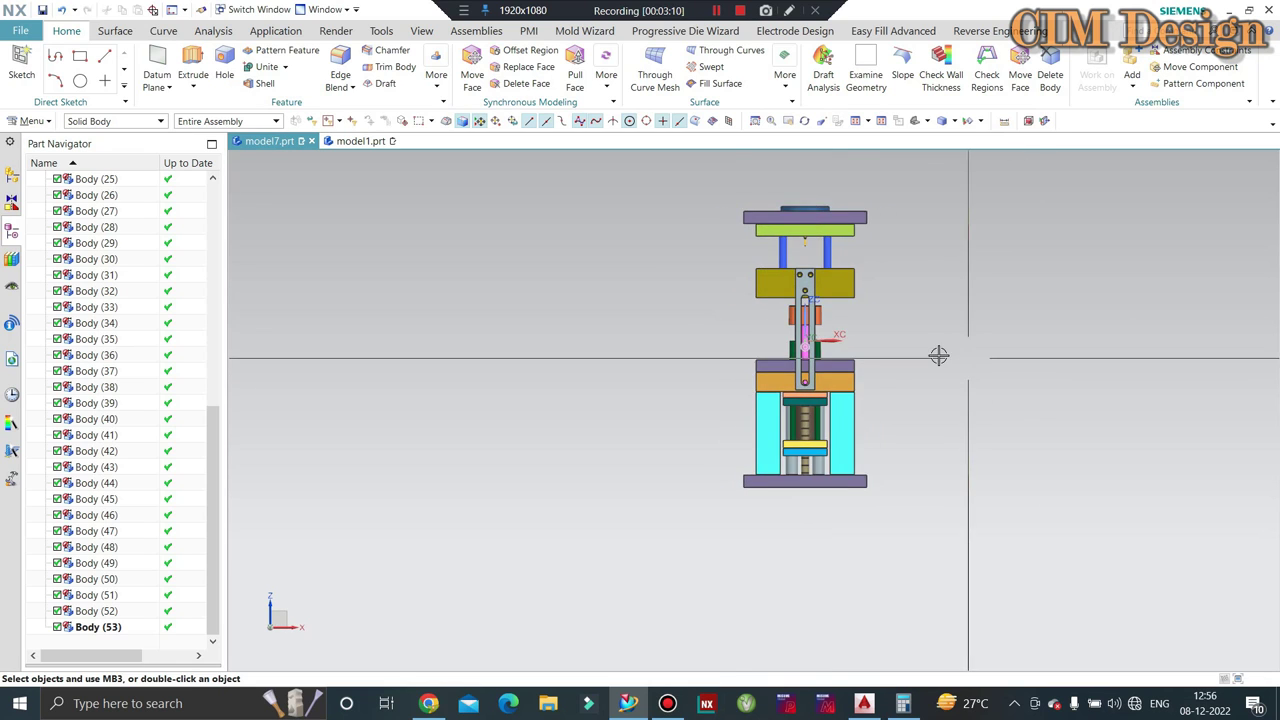
scroll(703, 344, "up", 3)
scroll(703, 344, "up", 1)
scroll(703, 344, "down", 3)
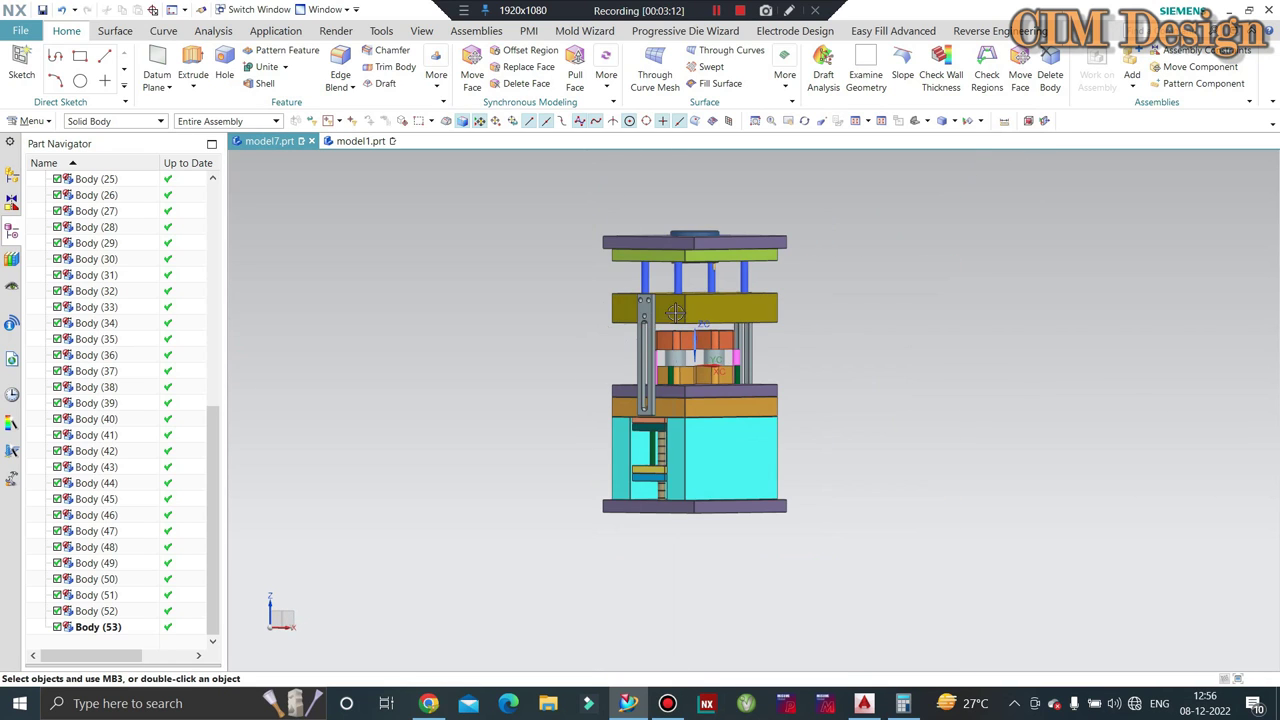
middle_click_drag(703, 344, 677, 342)
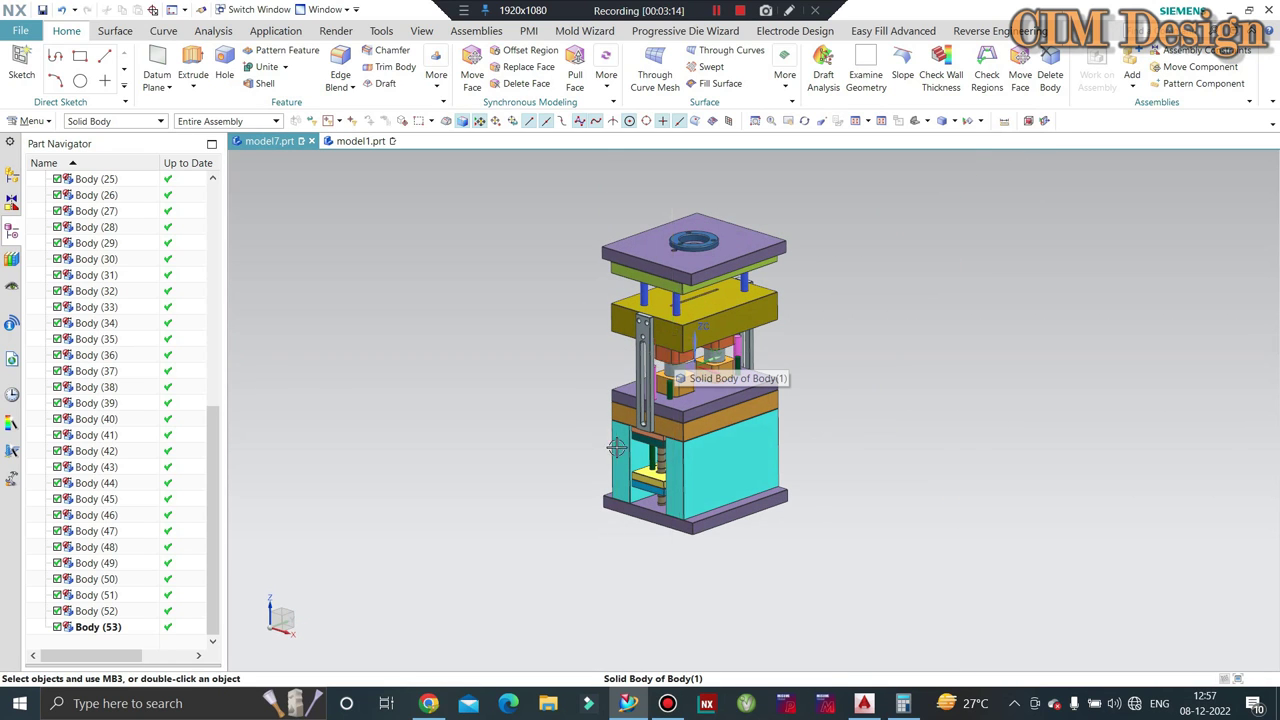
scroll(684, 338, "up", 1)
scroll(684, 338, "up", 1)
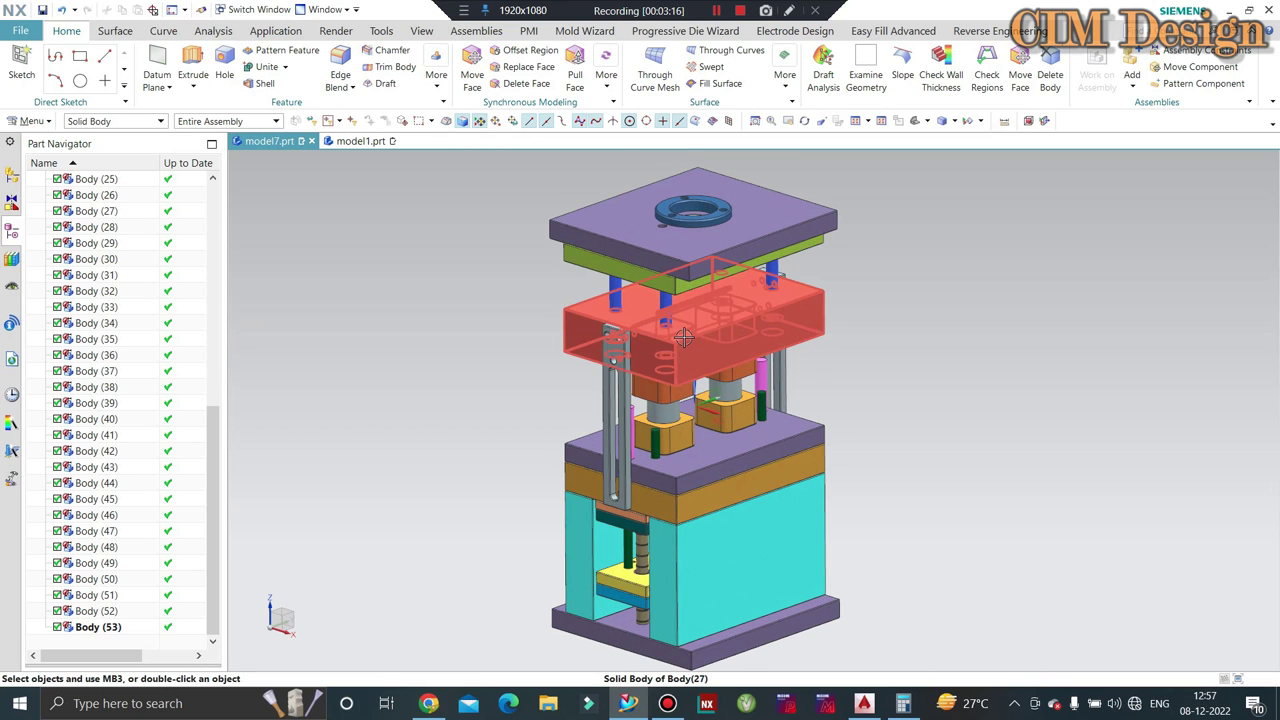
left_click(684, 338)
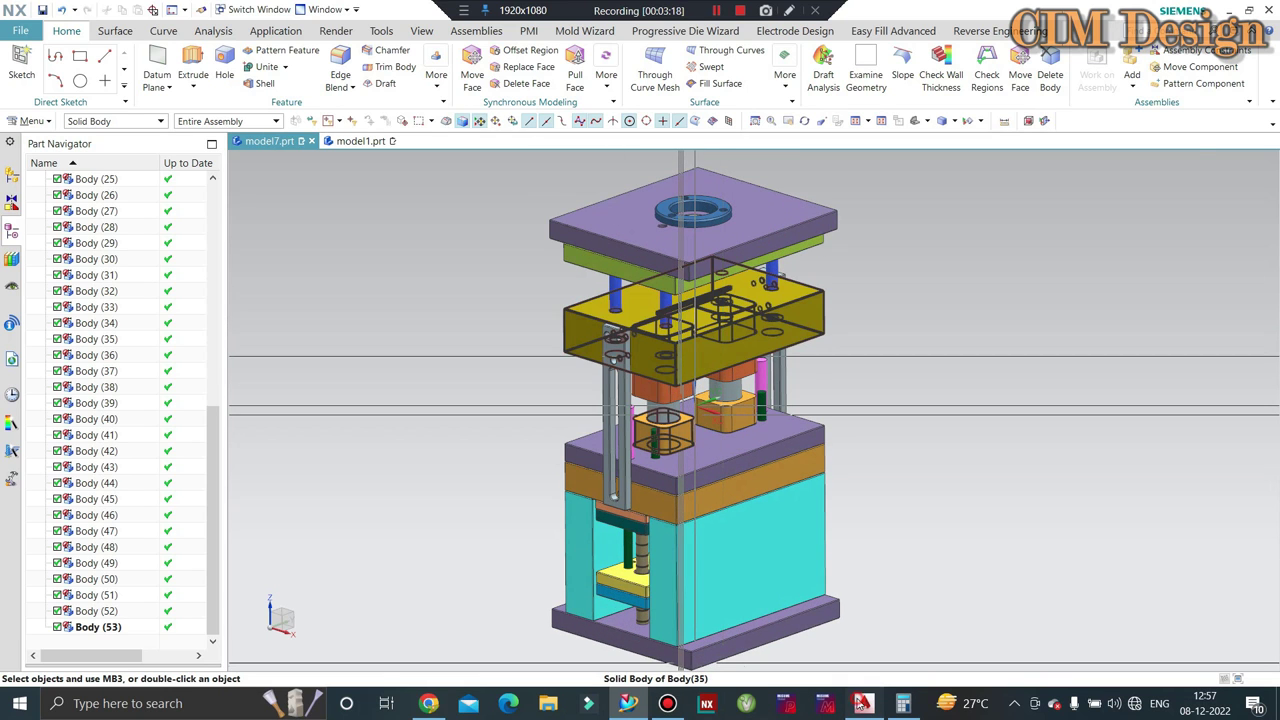
left_click(860, 703)
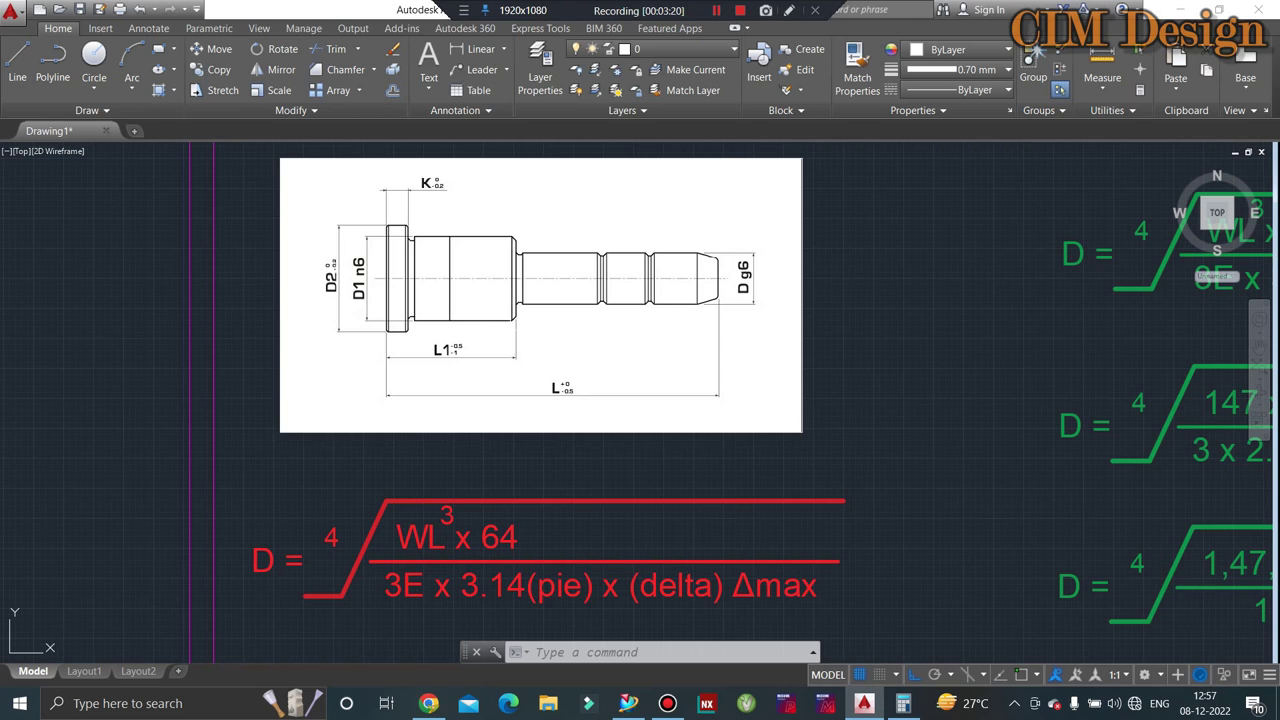
Step: Zoom around the guide pillar formula sheet, which works D out to 92.84 MM
scroll(590, 270, "down", 2)
scroll(459, 470, "up", 2)
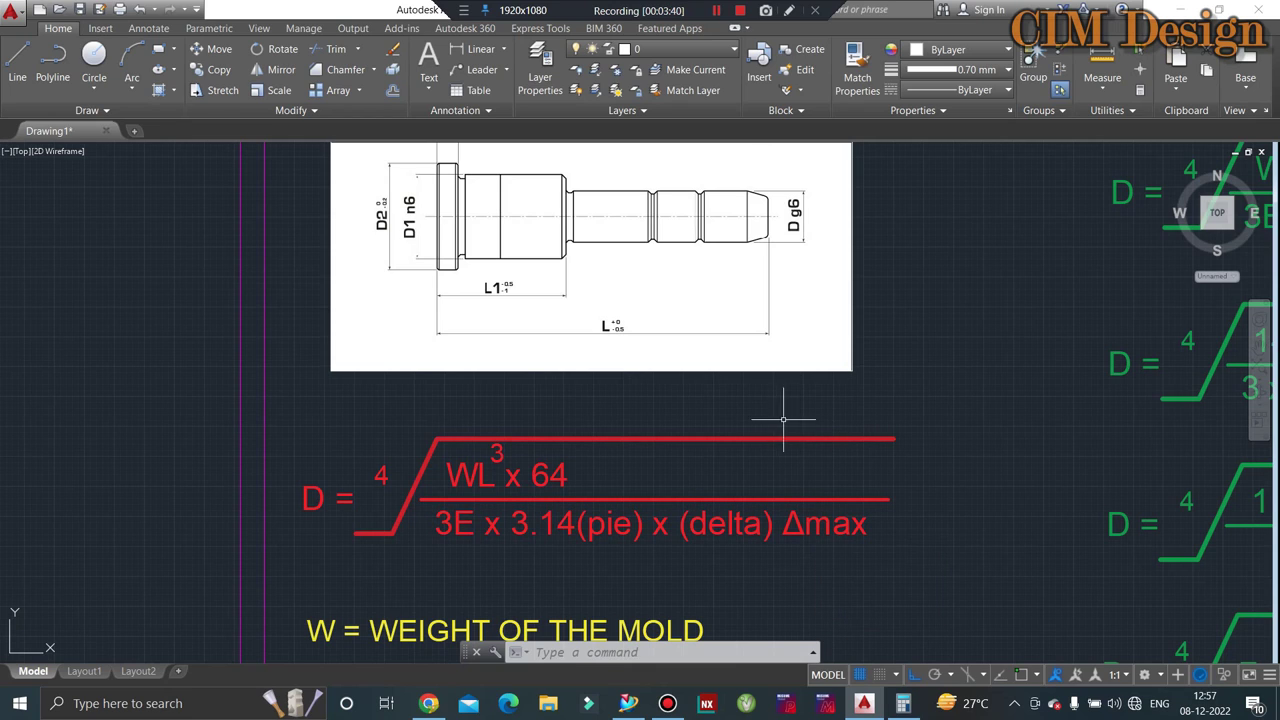
scroll(560, 400, "down", 5)
scroll(597, 565, "up", 4)
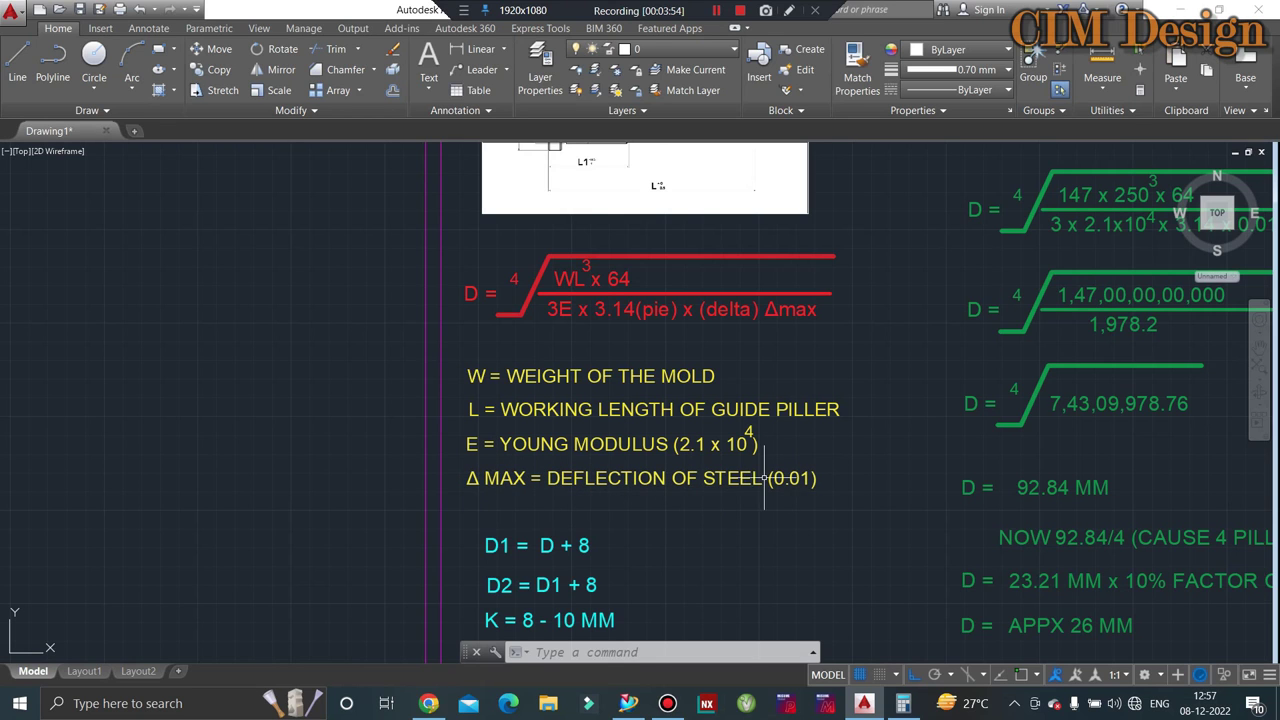
scroll(640, 470, "down", 4)
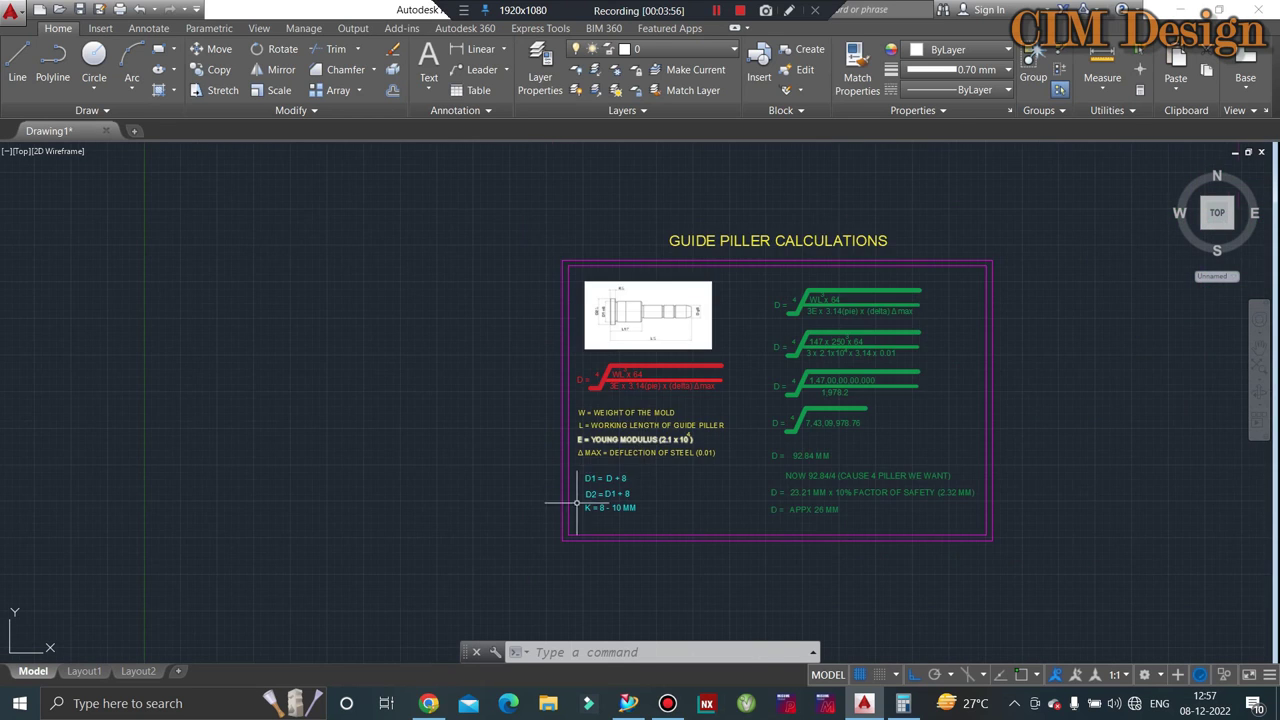
scroll(577, 503, "up", 6)
scroll(603, 511, "down", 4)
scroll(560, 320, "up", 4)
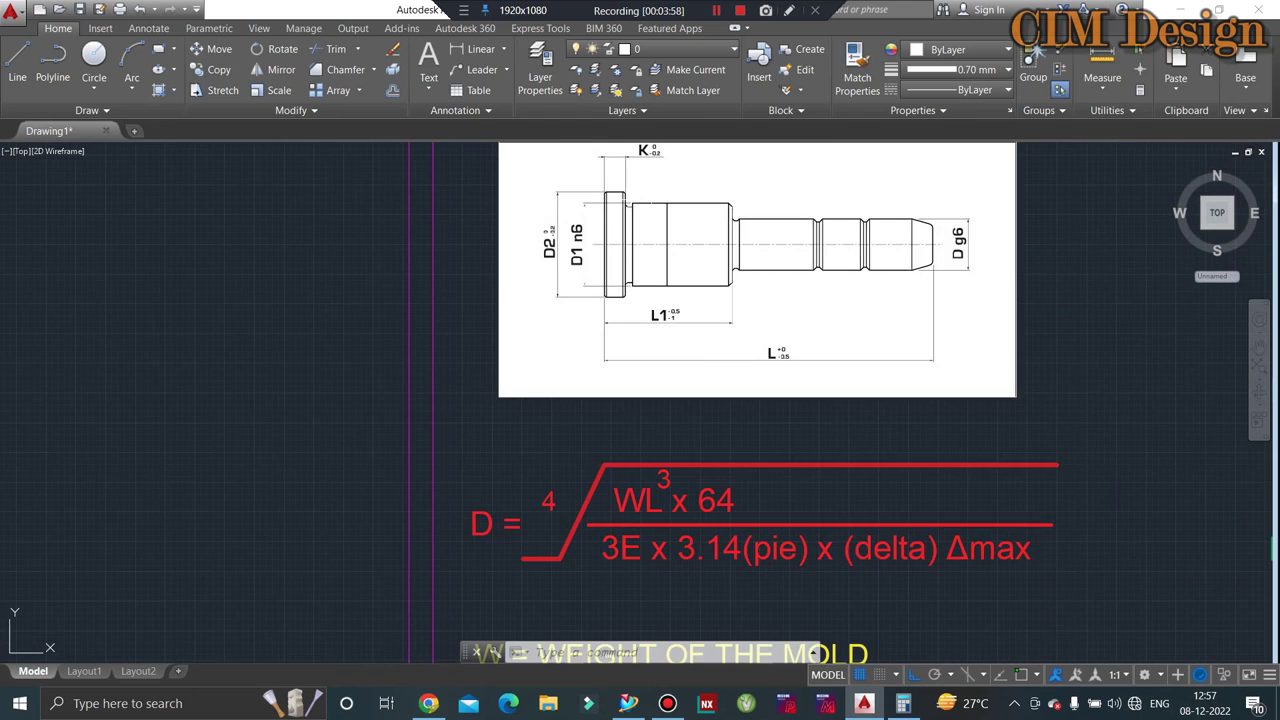
scroll(560, 320, "up", 2)
scroll(523, 336, "down", 1)
scroll(590, 225, "up", 4)
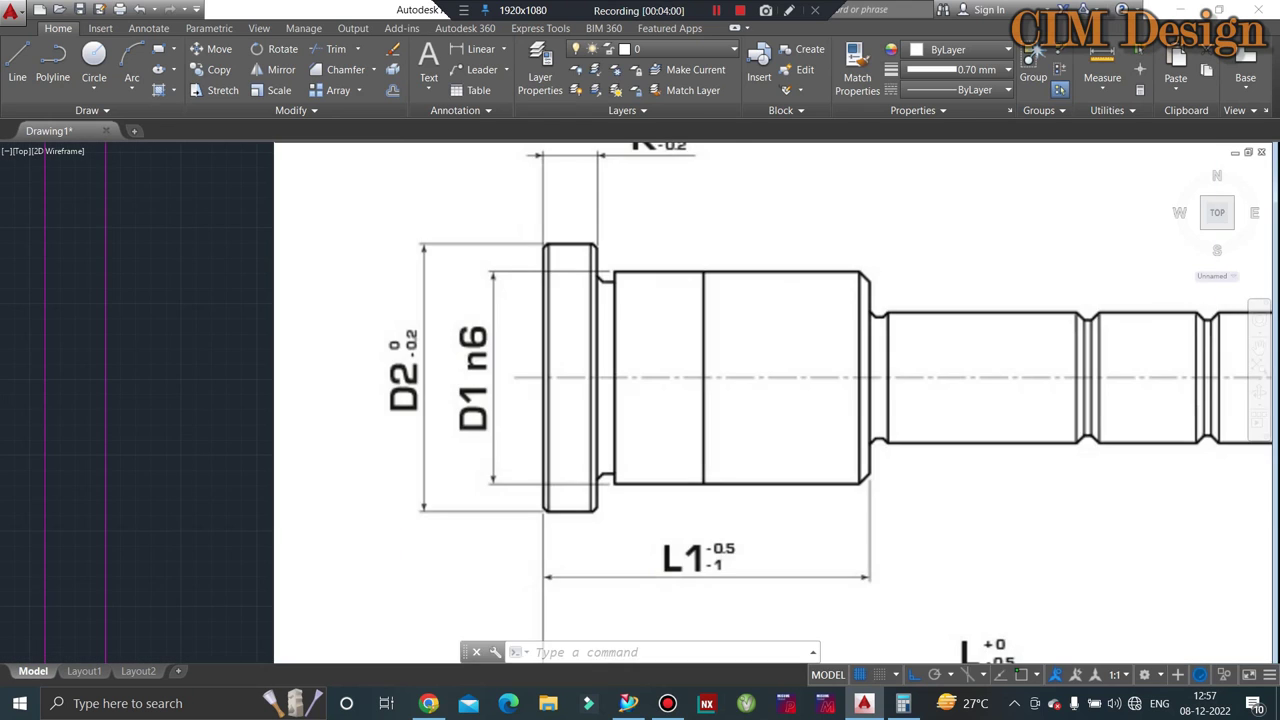
scroll(600, 220, "down", 4)
scroll(623, 180, "up", 2)
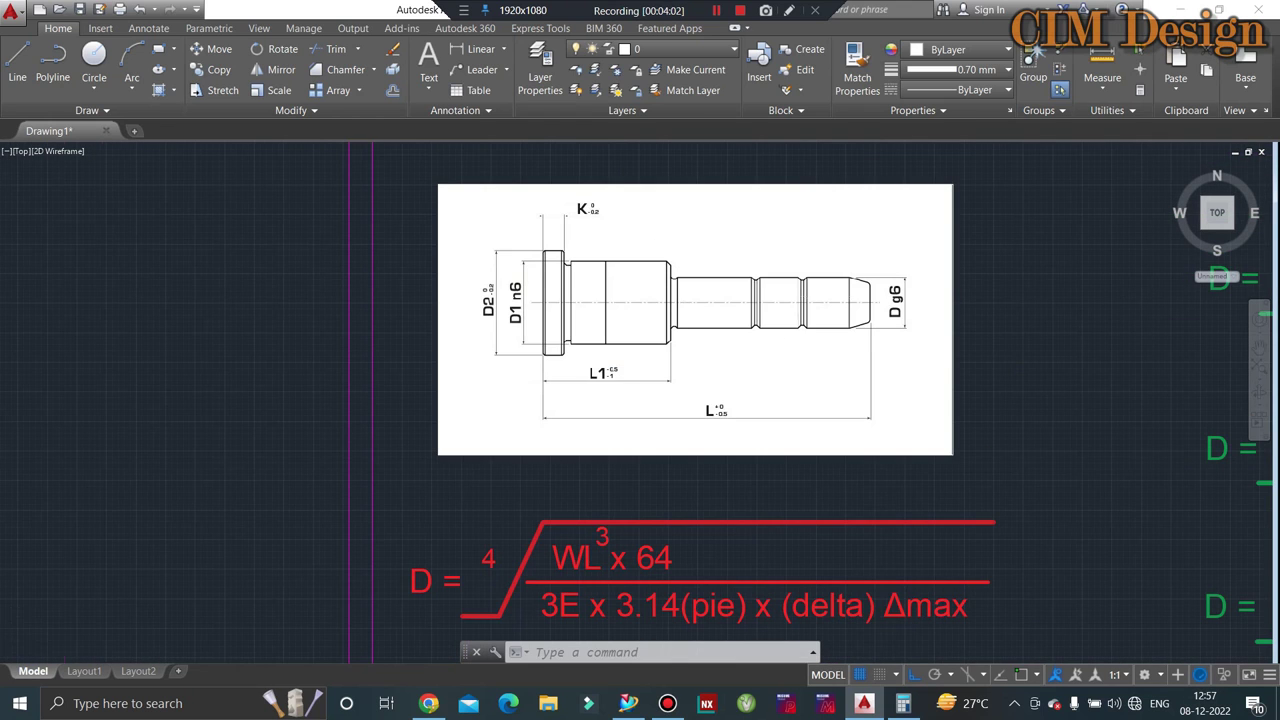
scroll(825, 297, "up", 2)
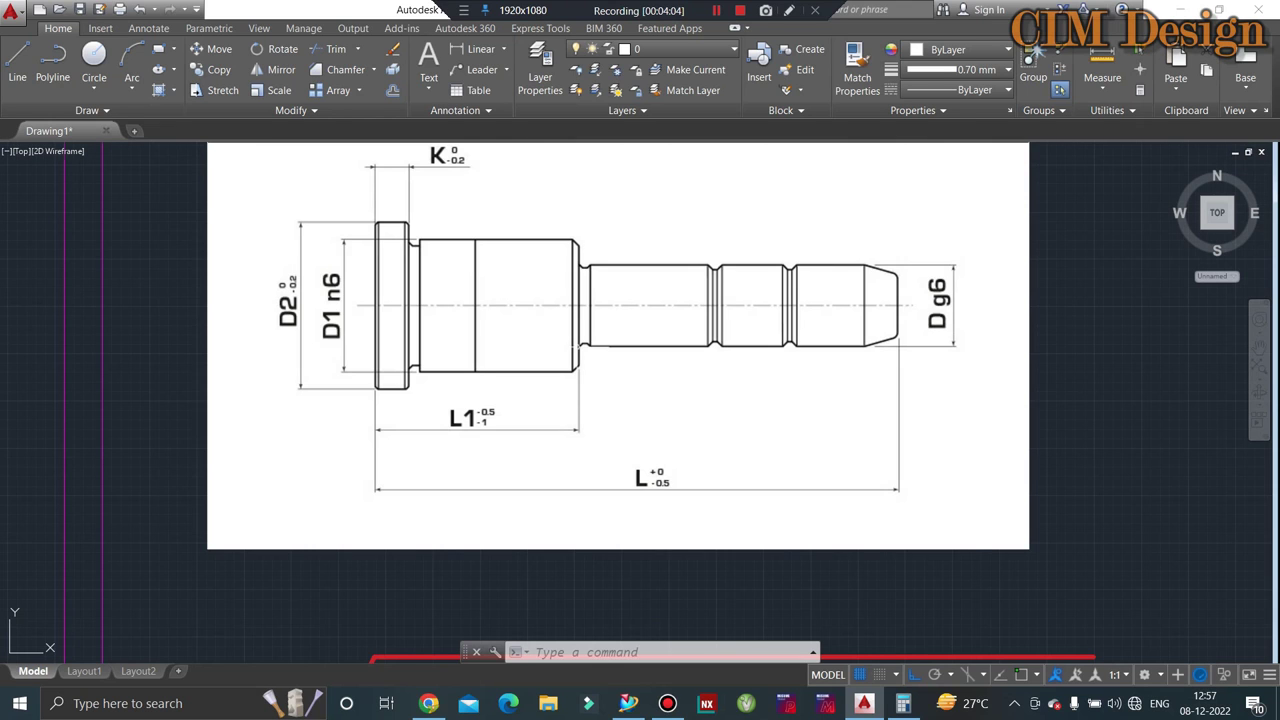
scroll(577, 305, "down", 2)
scroll(704, 382, "up", 2)
scroll(704, 382, "down", 4)
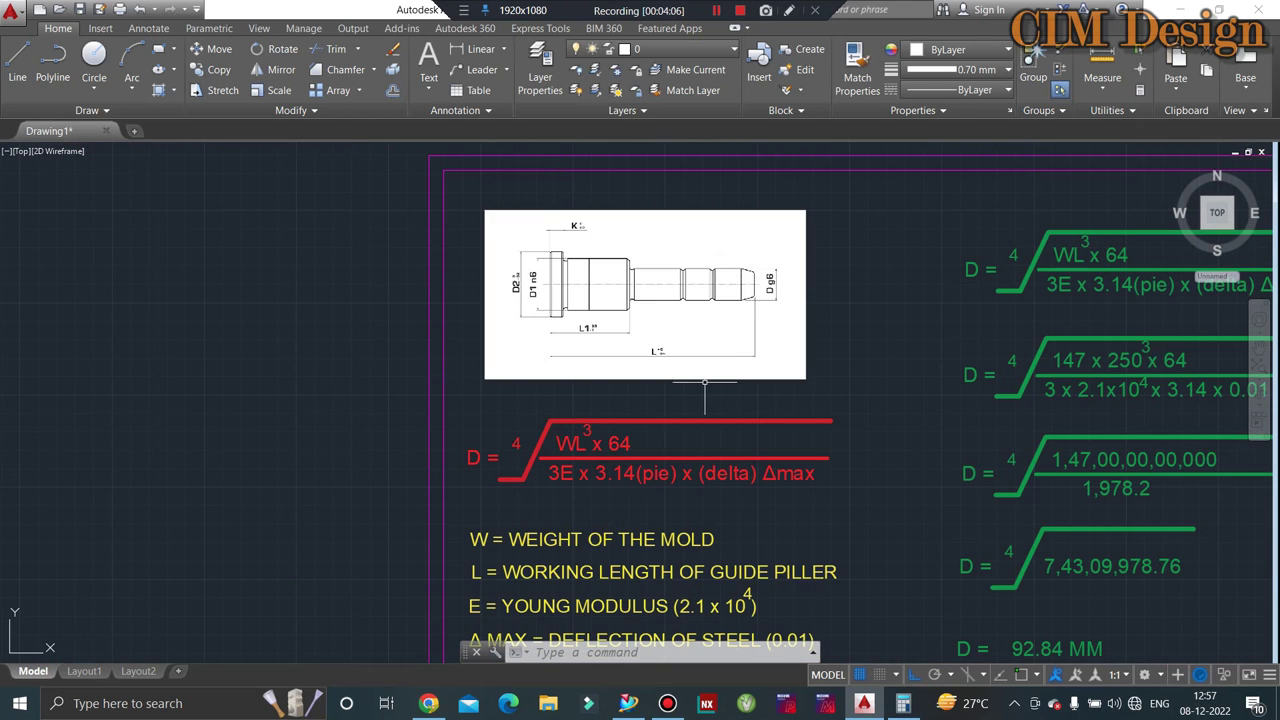
scroll(653, 326, "up", 4)
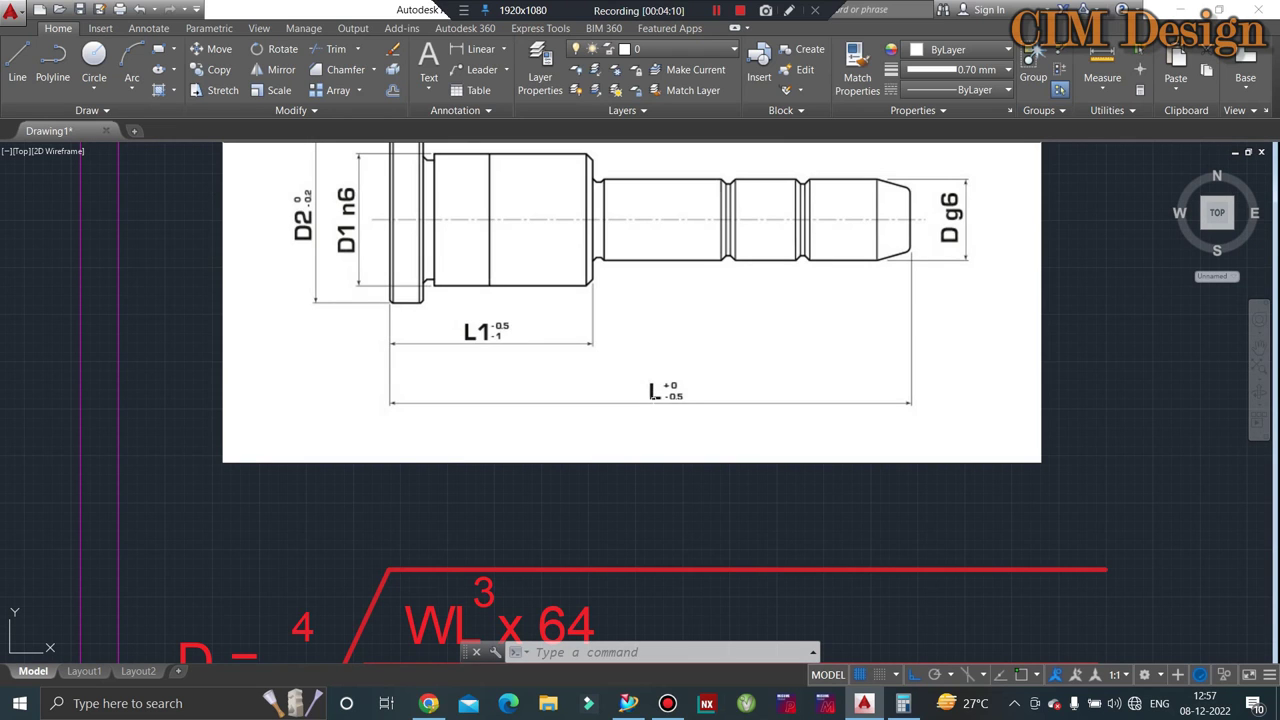
Step: Keep reviewing the formula sheet, then bring the NX model7 mold assembly back
scroll(624, 303, "down", 2)
scroll(809, 198, "up", 2)
scroll(346, 213, "down", 3)
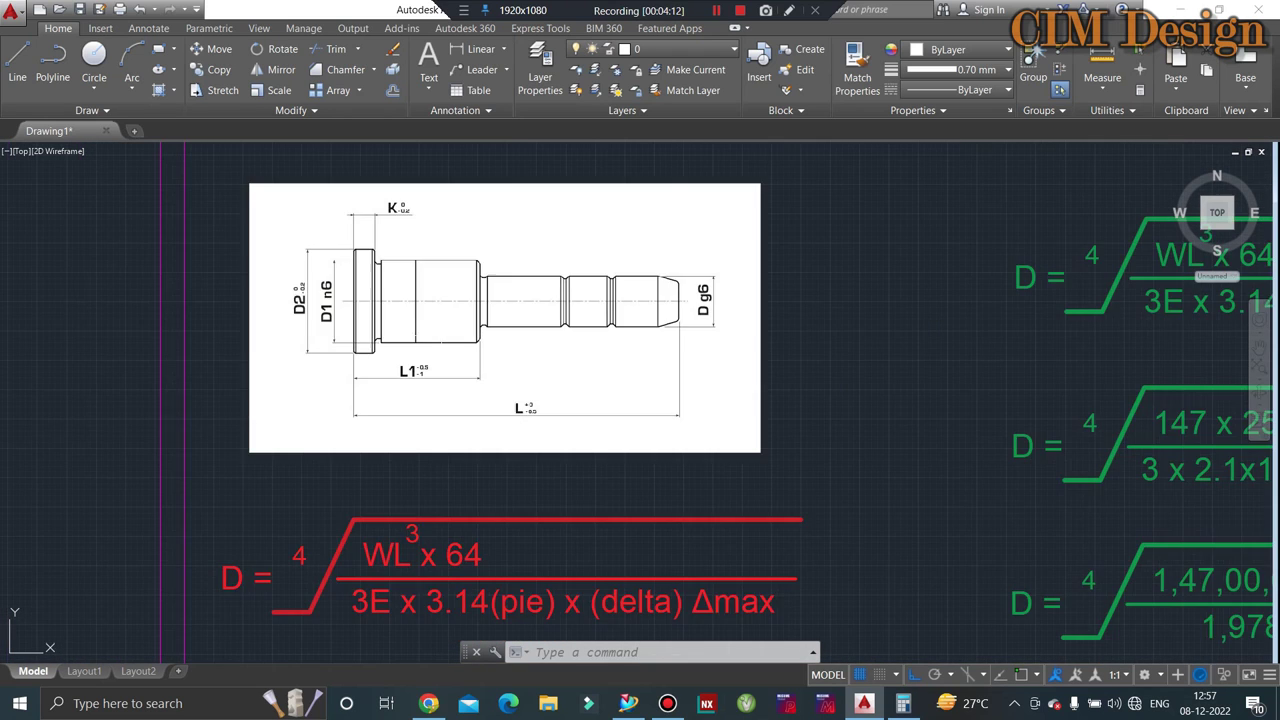
scroll(380, 320, "down", 1)
scroll(406, 447, "up", 2)
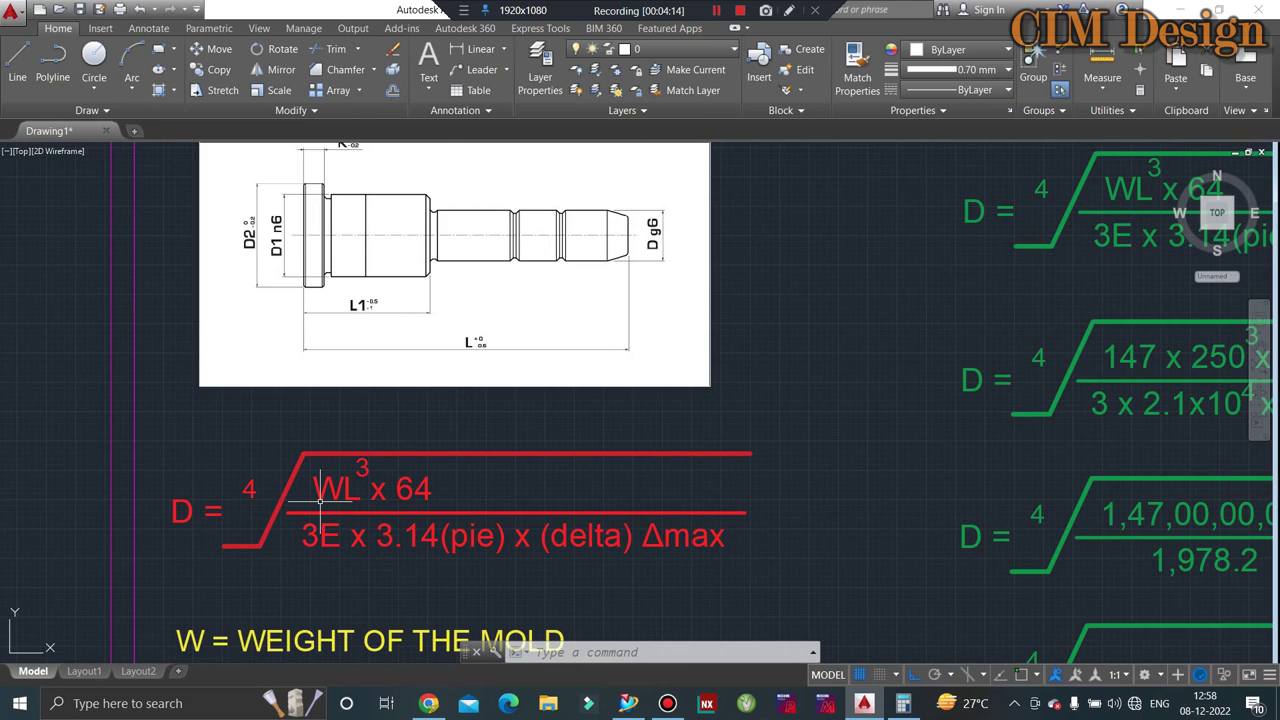
scroll(476, 352, "down", 1)
scroll(377, 461, "up", 3)
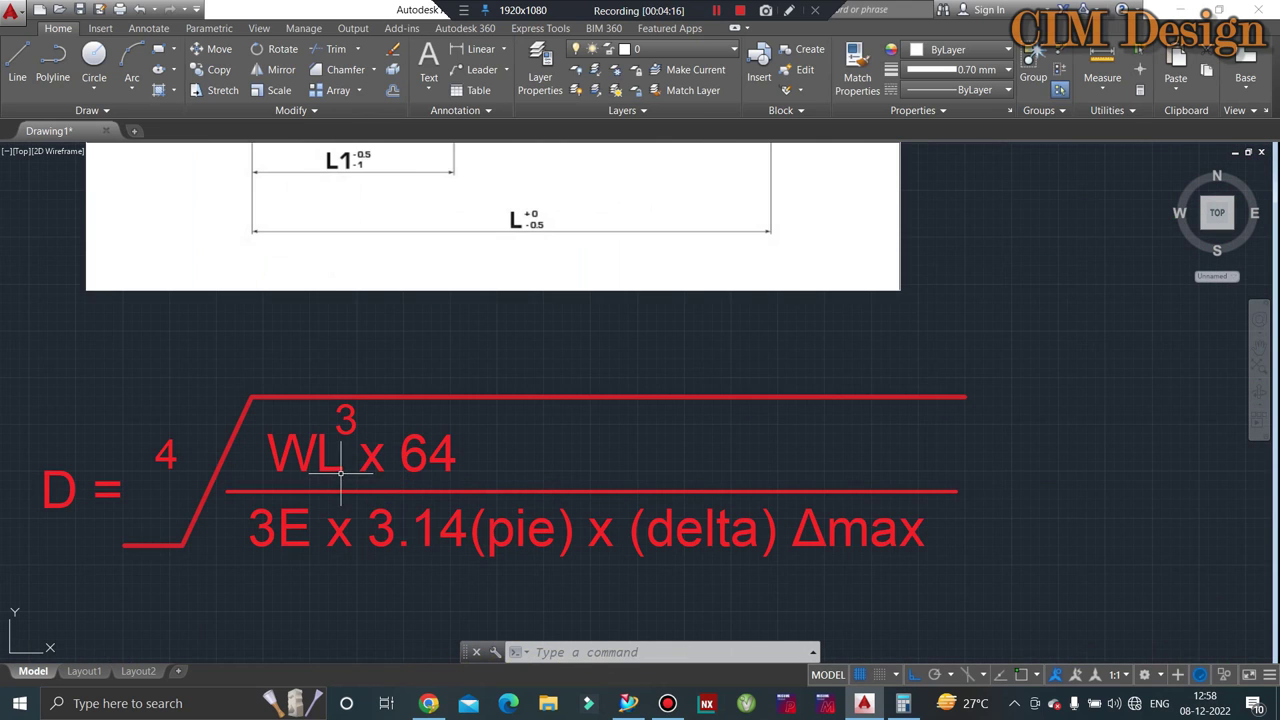
scroll(386, 425, "down", 1)
scroll(580, 381, "down", 1)
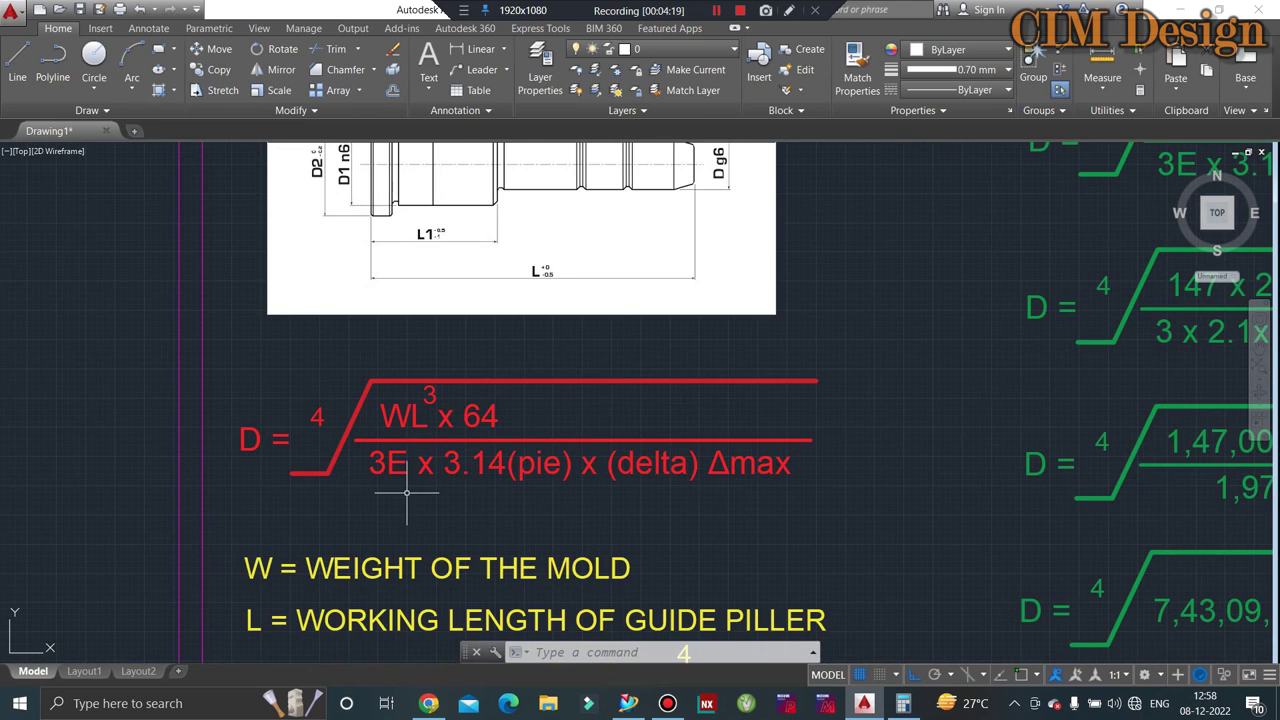
scroll(440, 460, "down", 1)
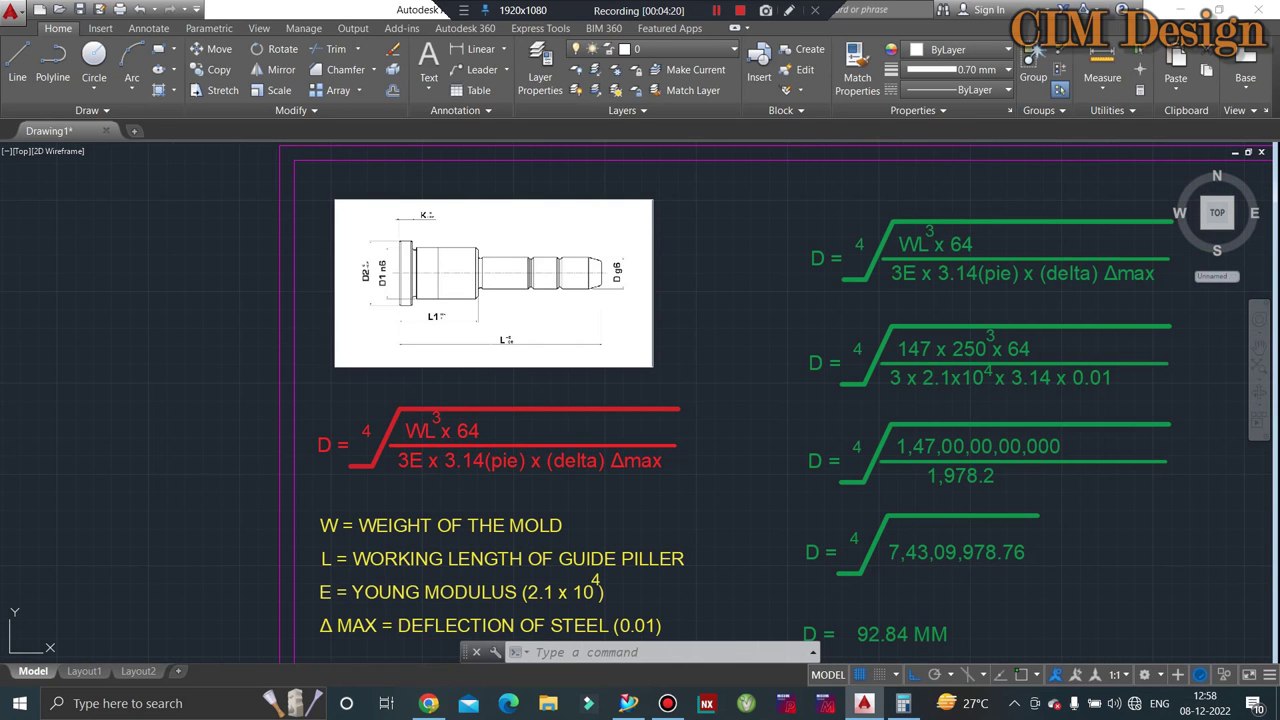
scroll(505, 520, "up", 2)
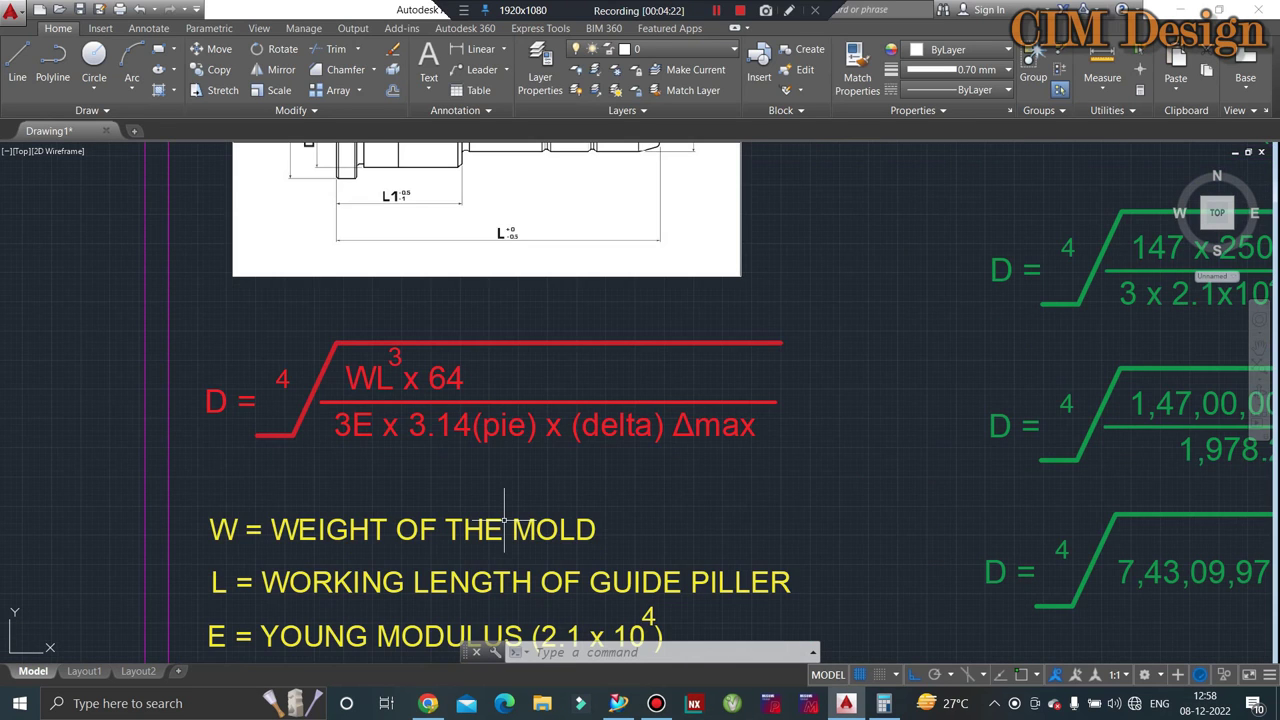
scroll(500, 519, "down", 2)
scroll(543, 441, "up", 2)
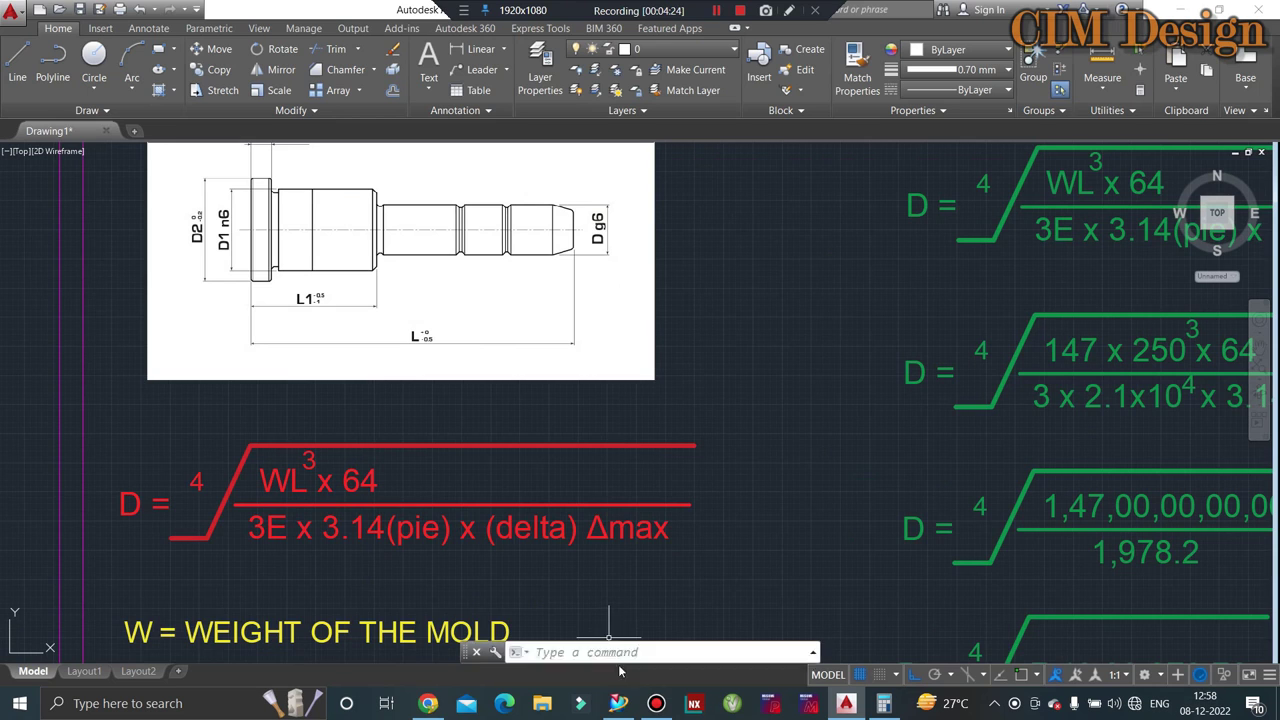
left_click(619, 697)
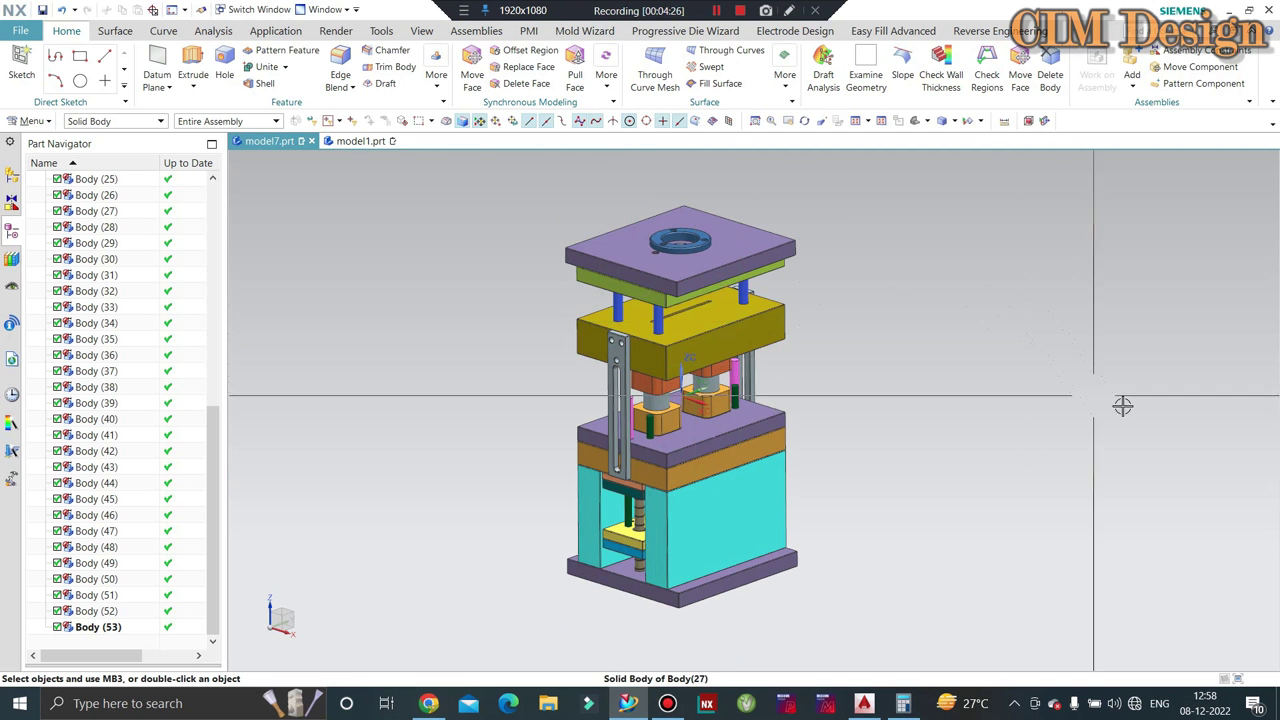
Step: With the Solid Body filter, window-select all 53 mold bodies and assign them Steel
left_click(150, 121)
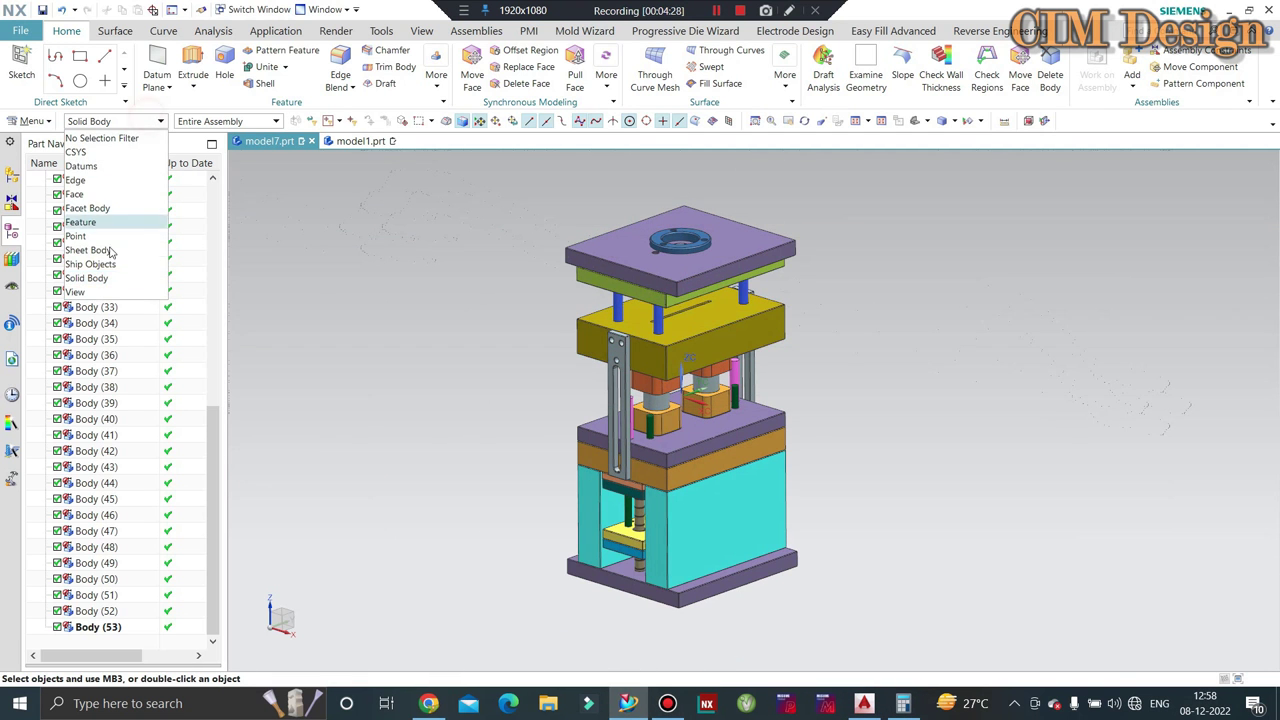
left_click(99, 279)
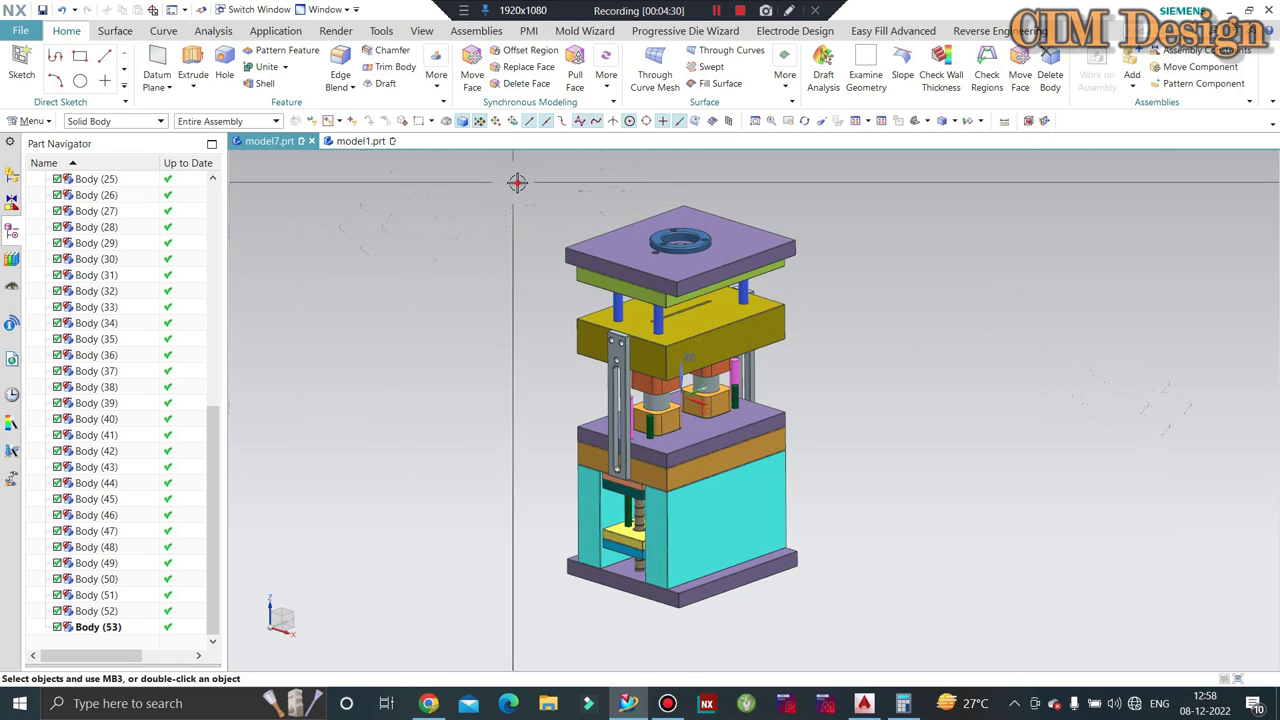
mouse_move(513, 182)
left_mouse_down()
mouse_move(757, 465)
mouse_move(860, 617)
left_mouse_up()
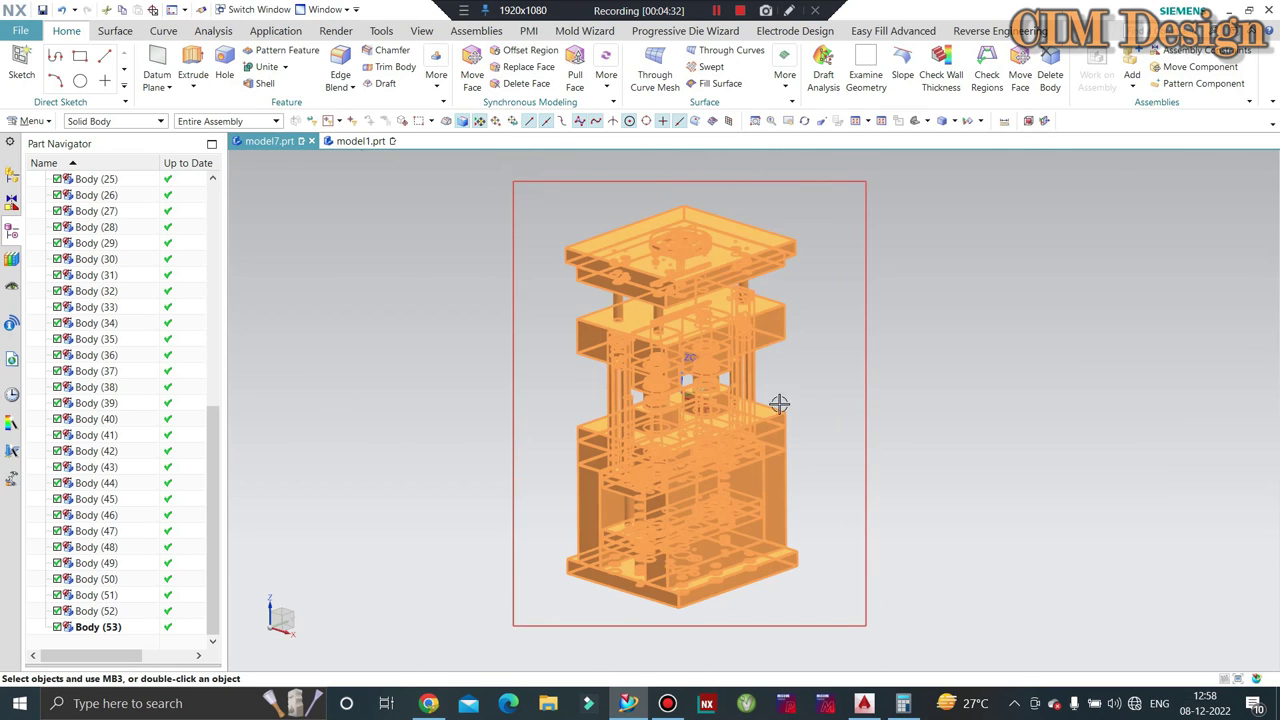
right_click(671, 271)
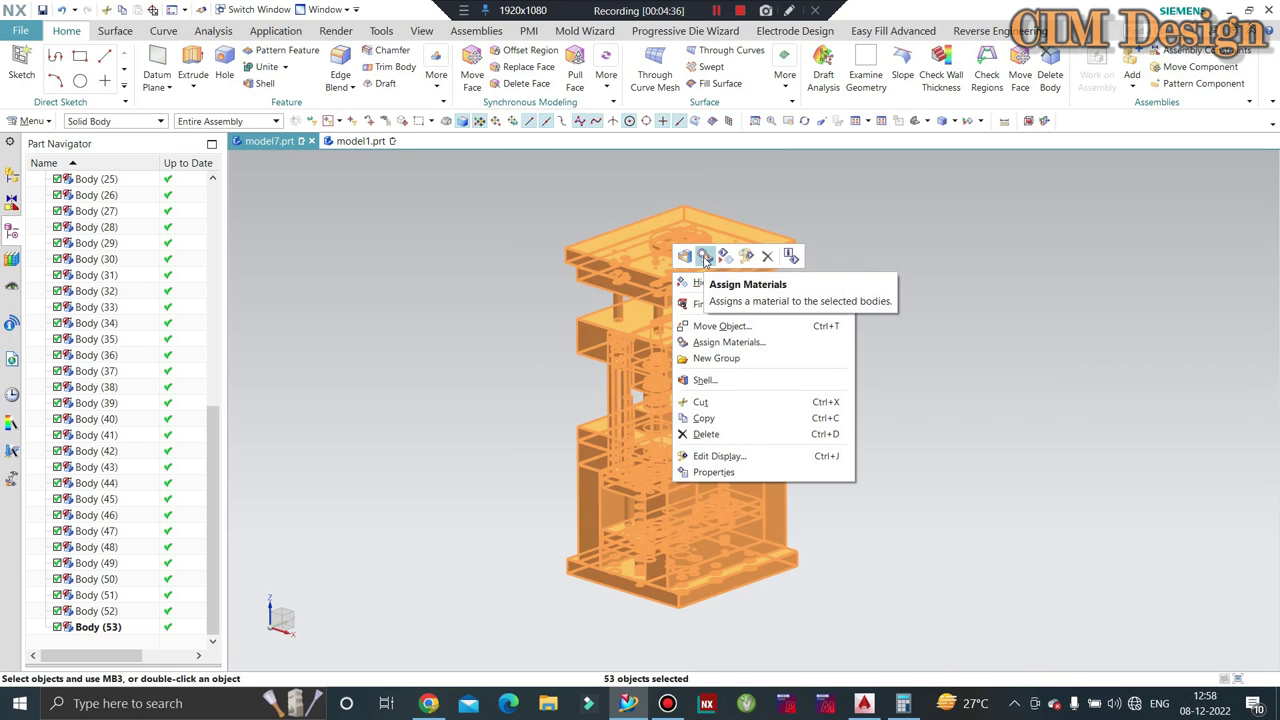
left_click(704, 258)
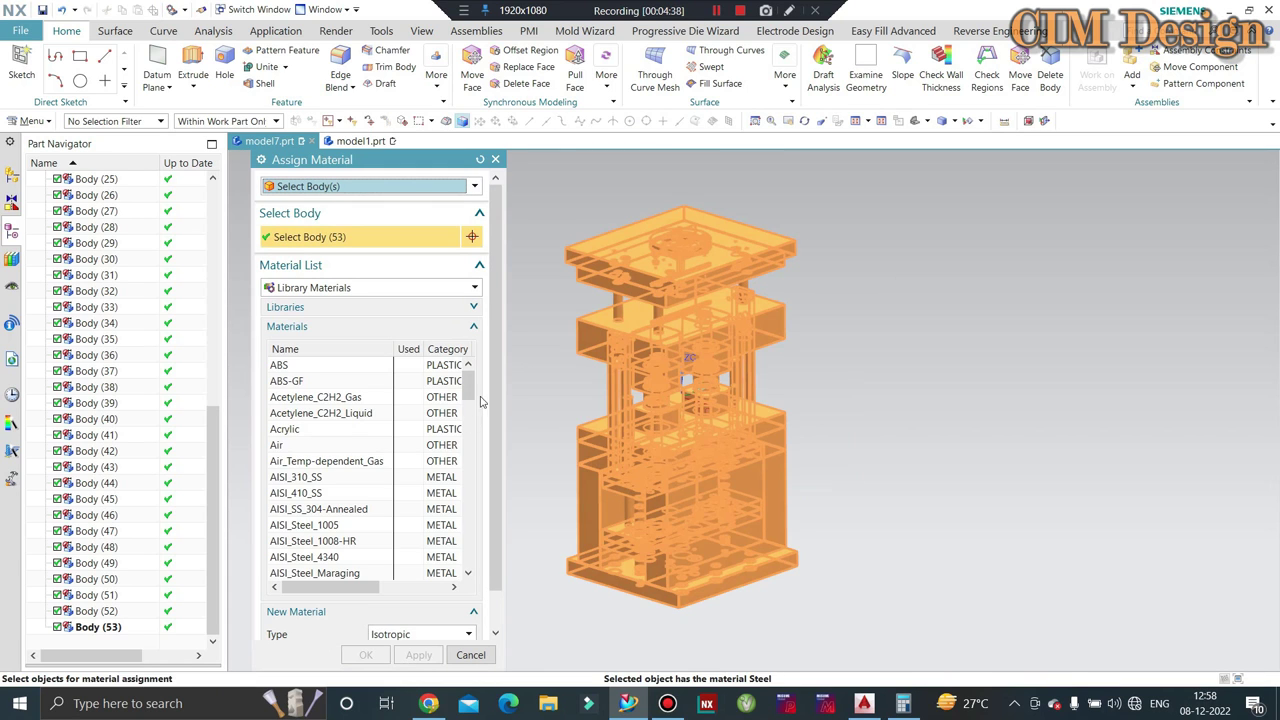
mouse_move(472, 381)
left_mouse_down()
mouse_move(474, 425)
mouse_move(438, 531)
left_mouse_up()
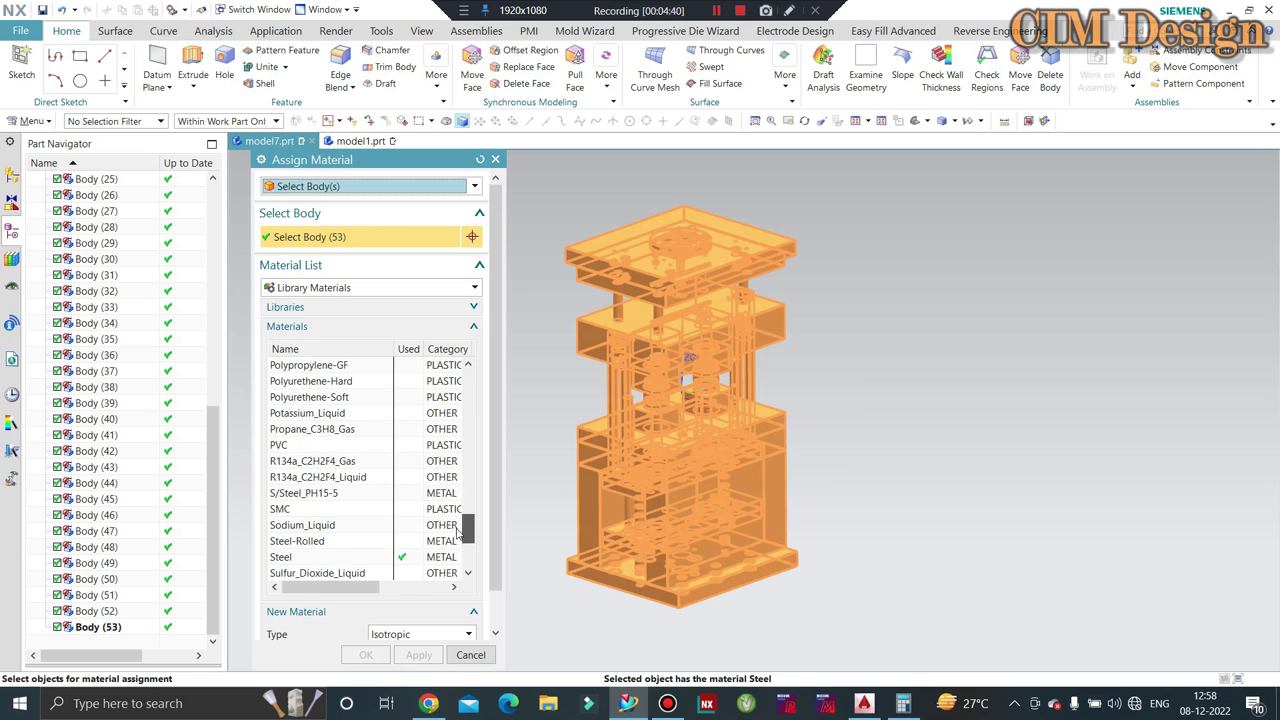
left_click(323, 545)
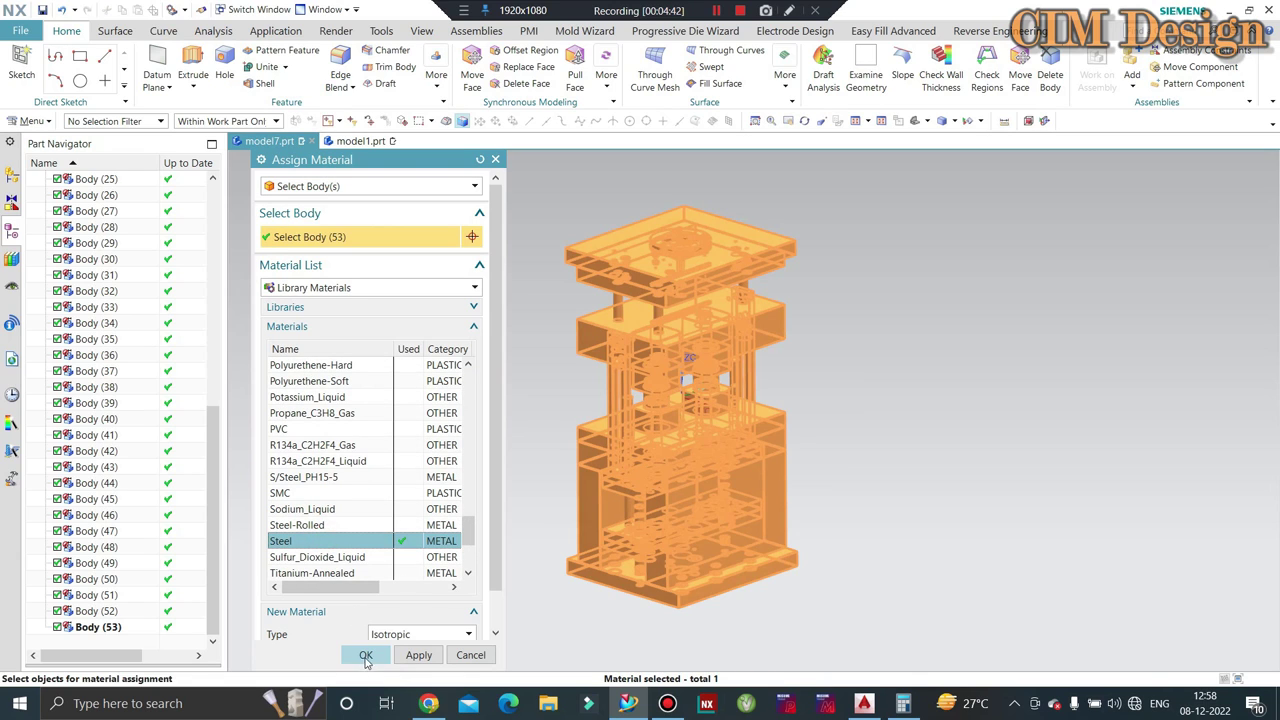
left_click(366, 655)
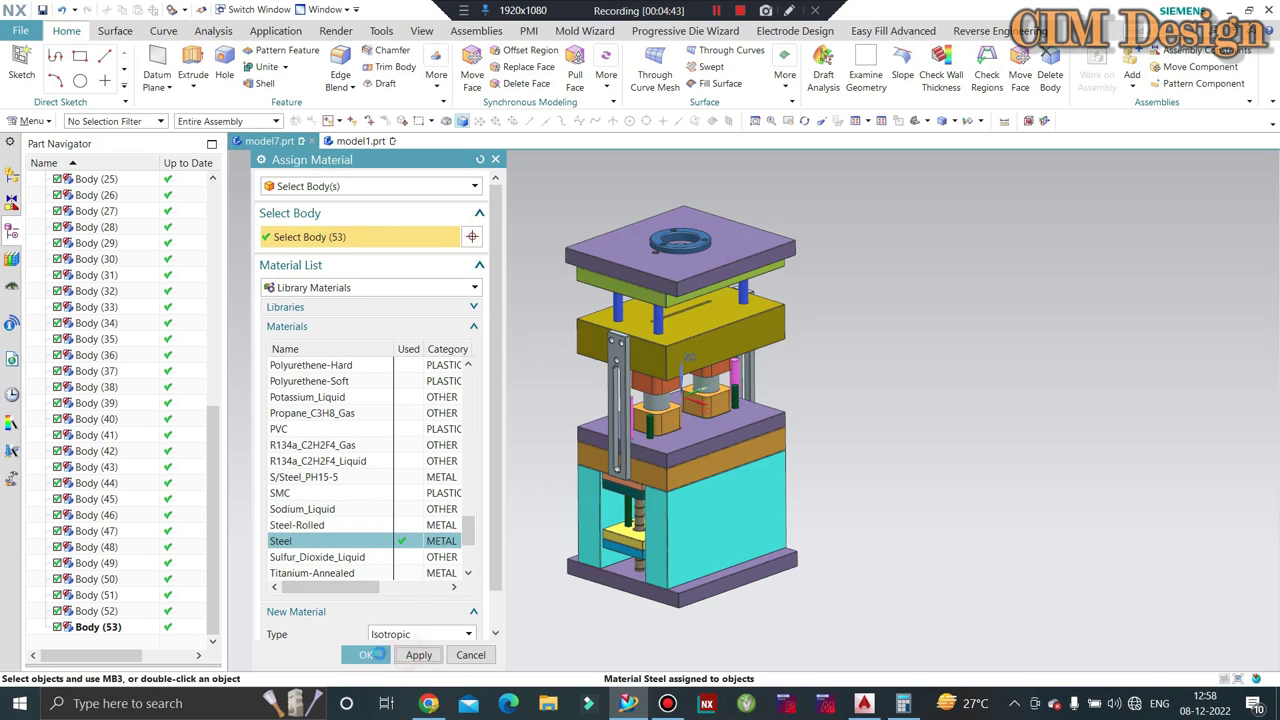
left_click(470, 655)
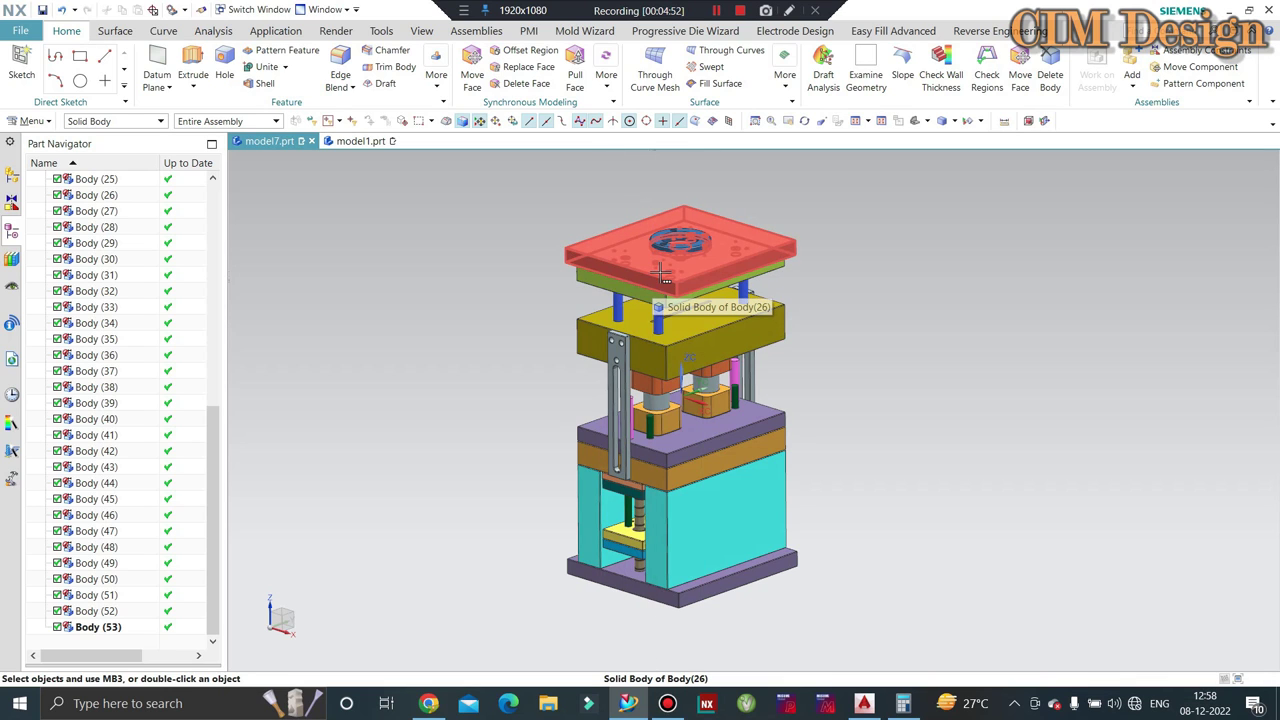
Step: Measure Body on all 53 mold bodies, switching the readout to Mass: 146.3875 kg
left_click(40, 123)
mouse_move(42, 289)
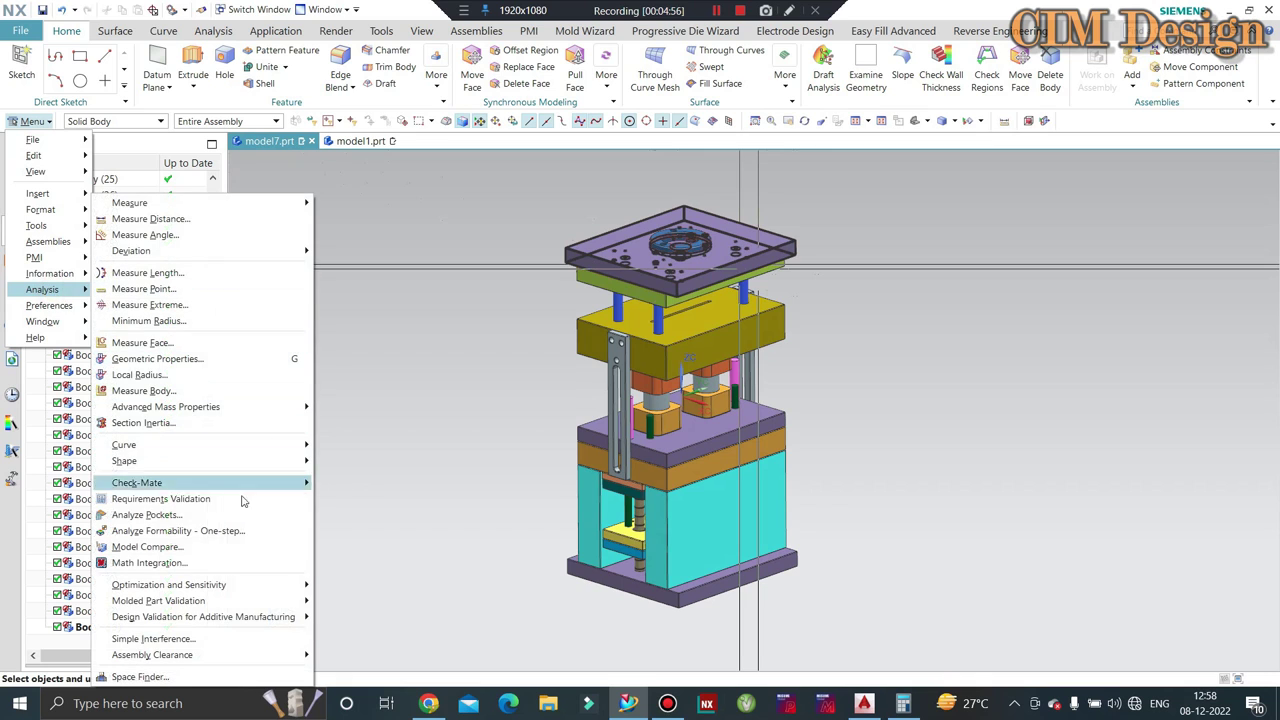
left_click(165, 391)
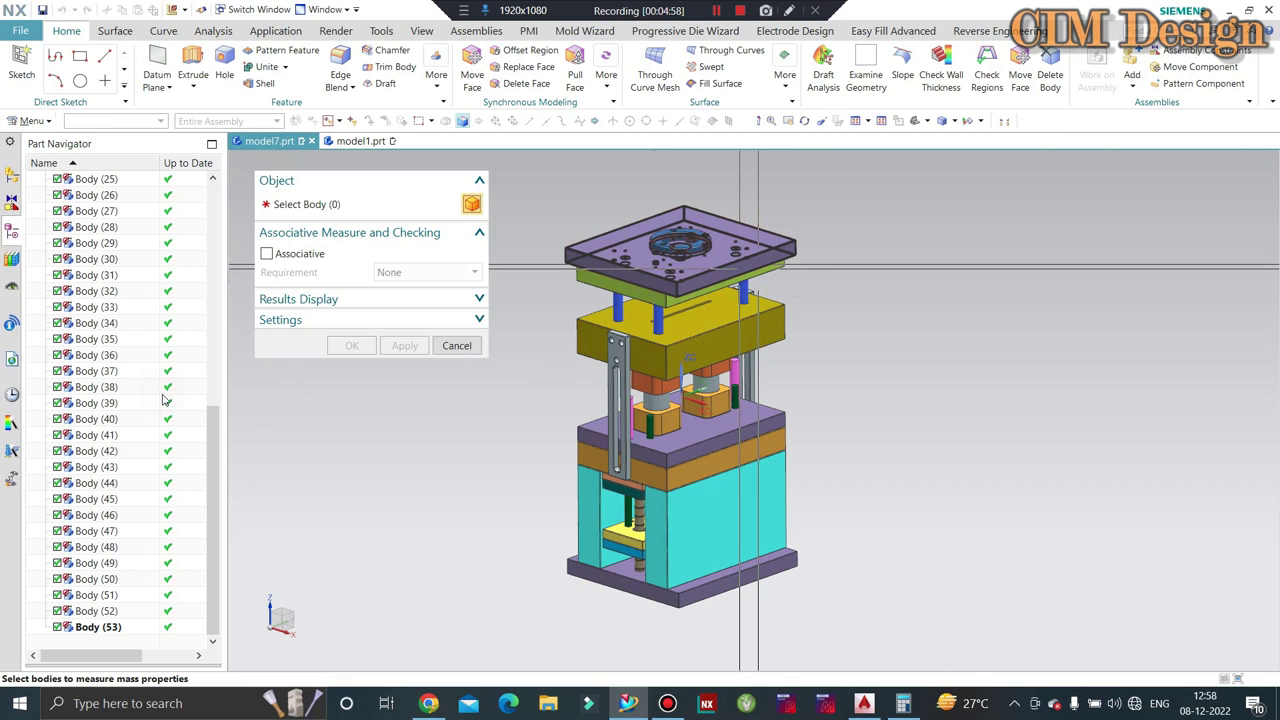
middle_click_drag(829, 274, 755, 287)
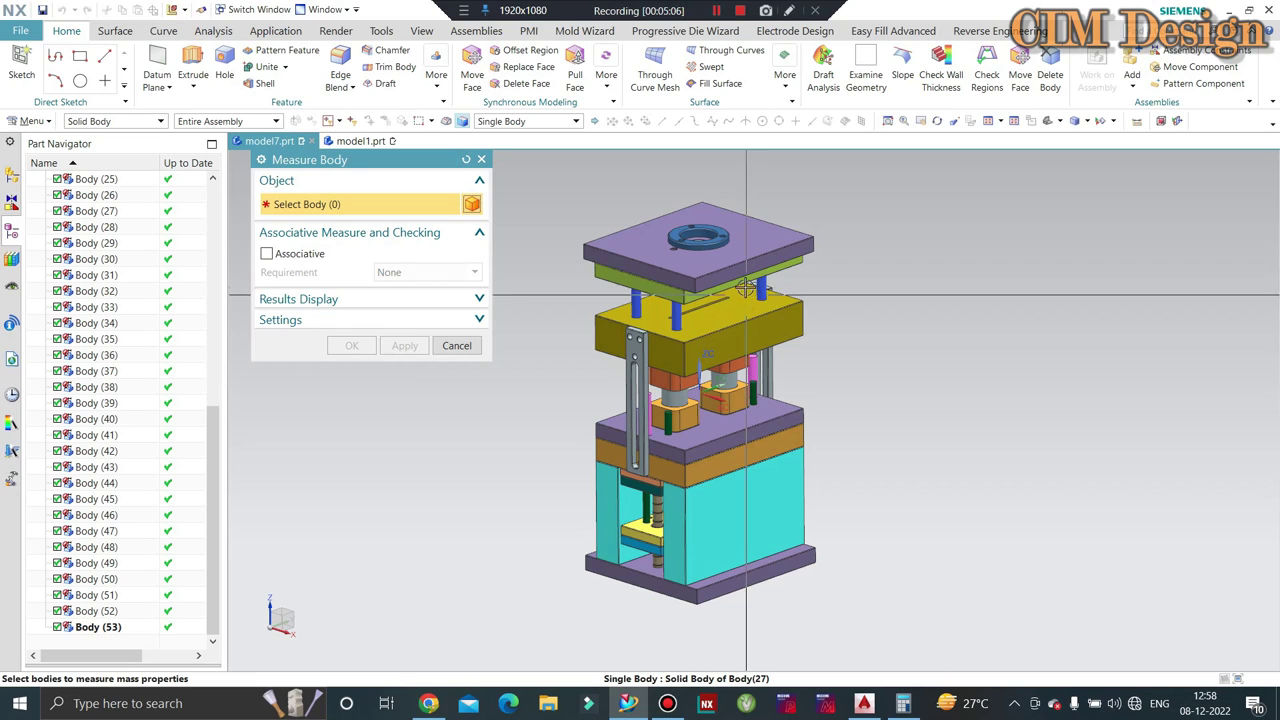
scroll(826, 208, "down", 1)
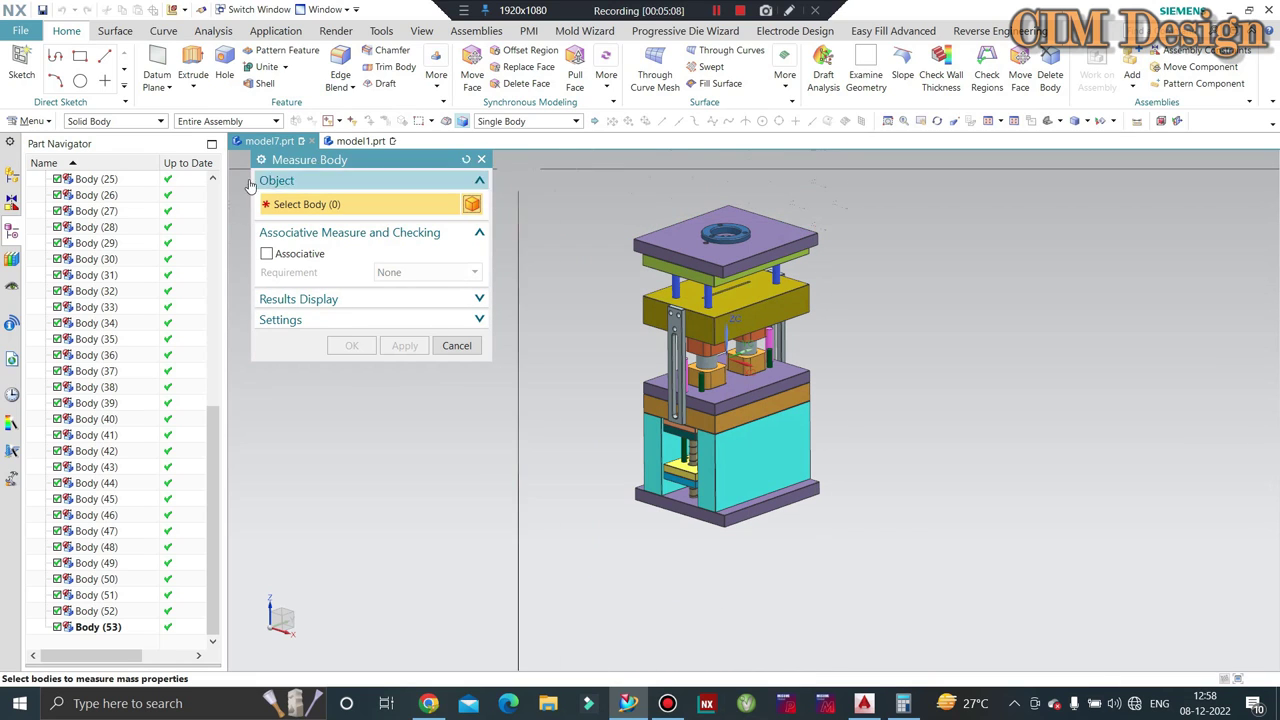
left_click_drag(853, 178, 608, 576)
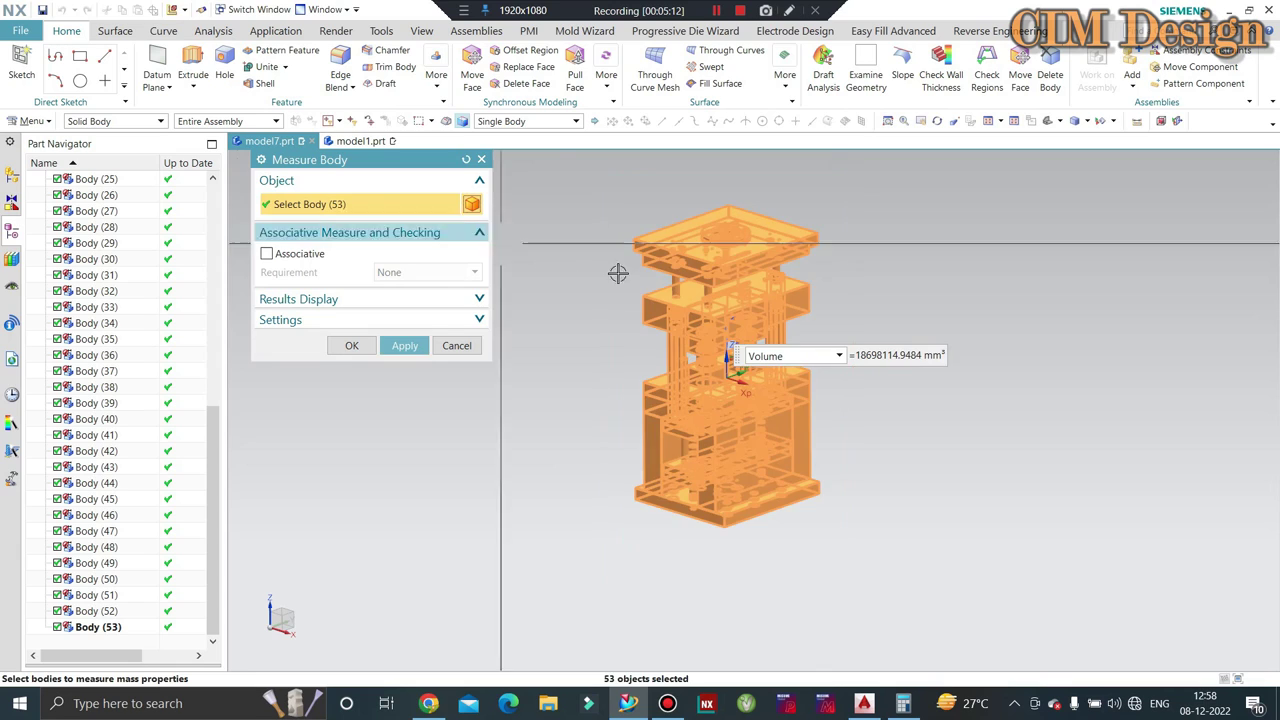
left_click(838, 357)
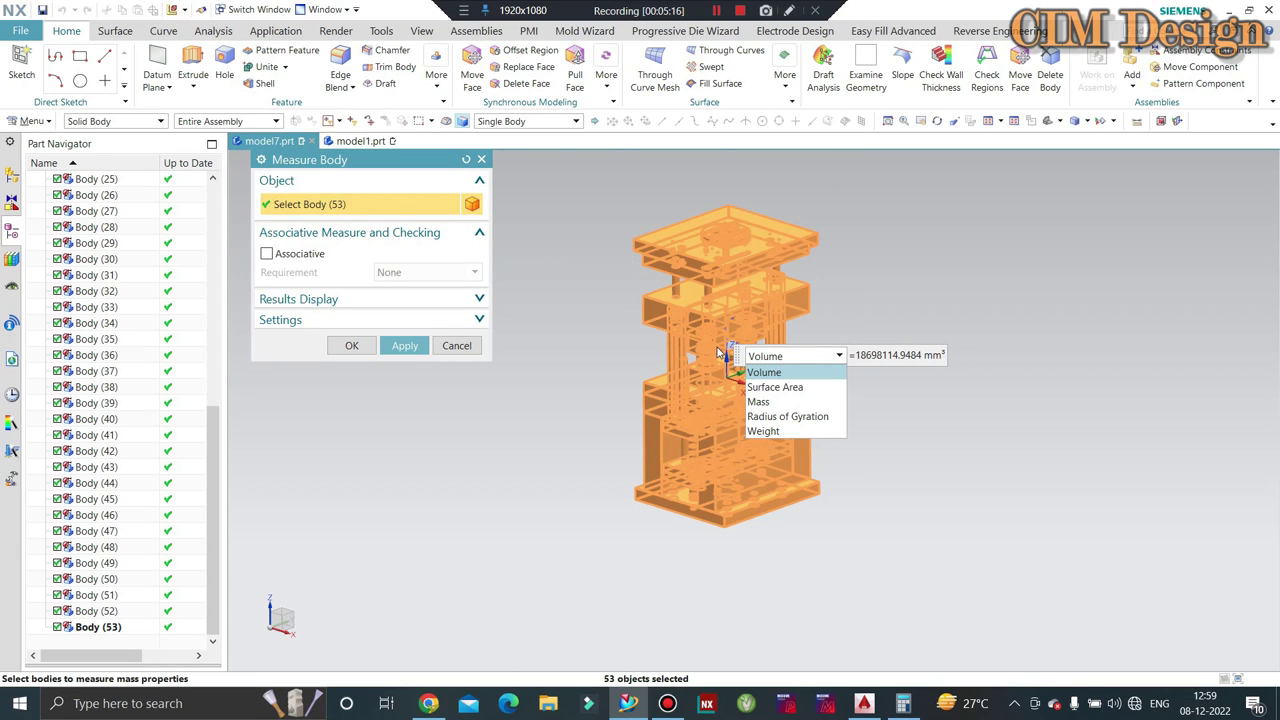
left_click(758, 401)
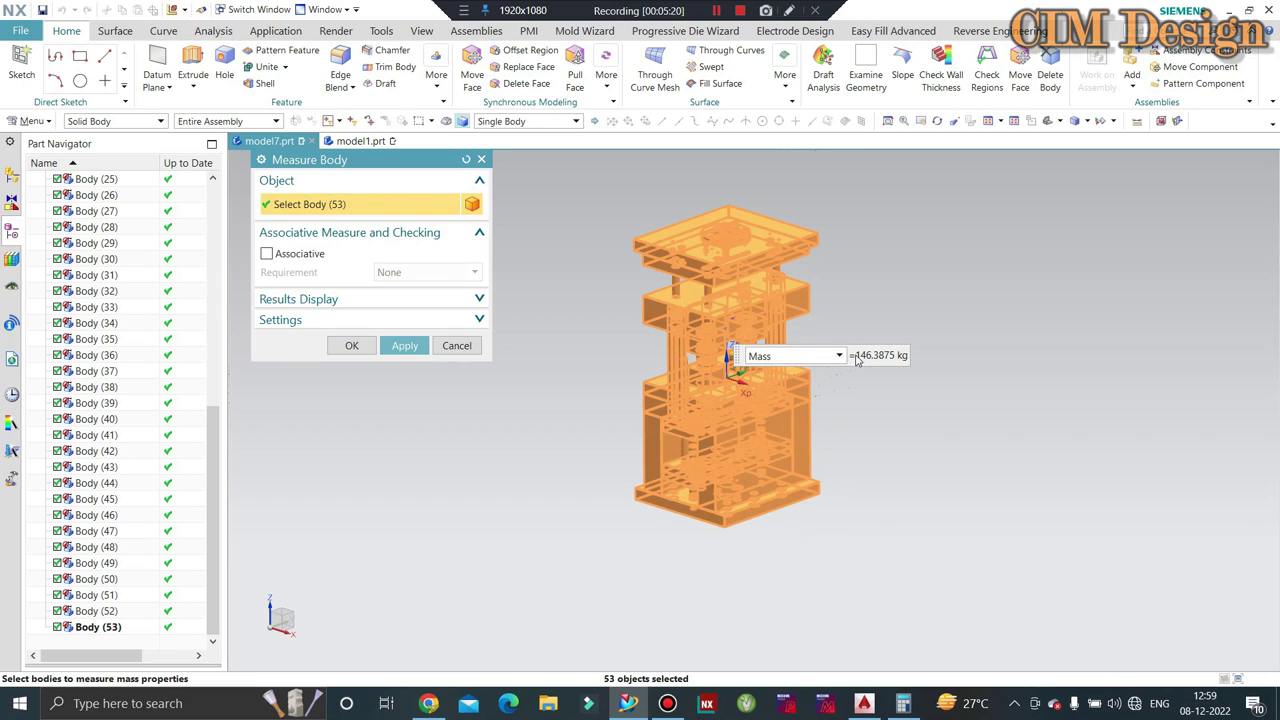
left_click_drag(868, 354, 882, 362)
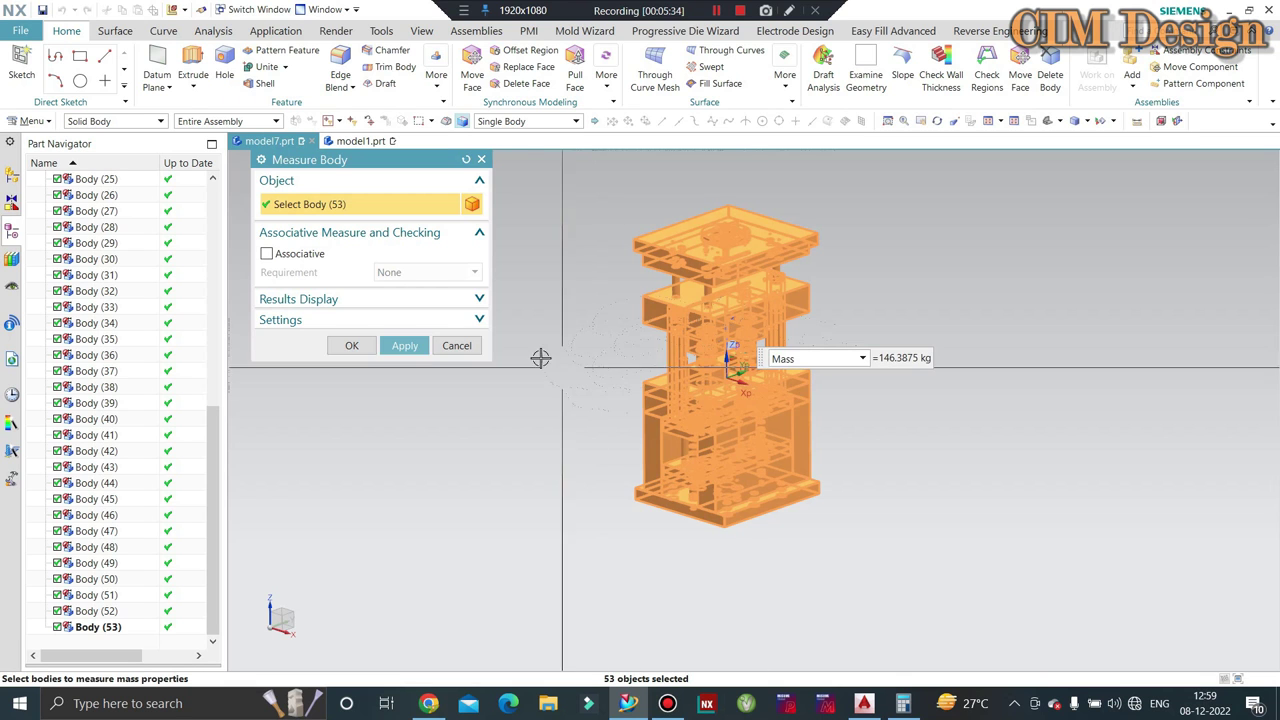
left_click(457, 345)
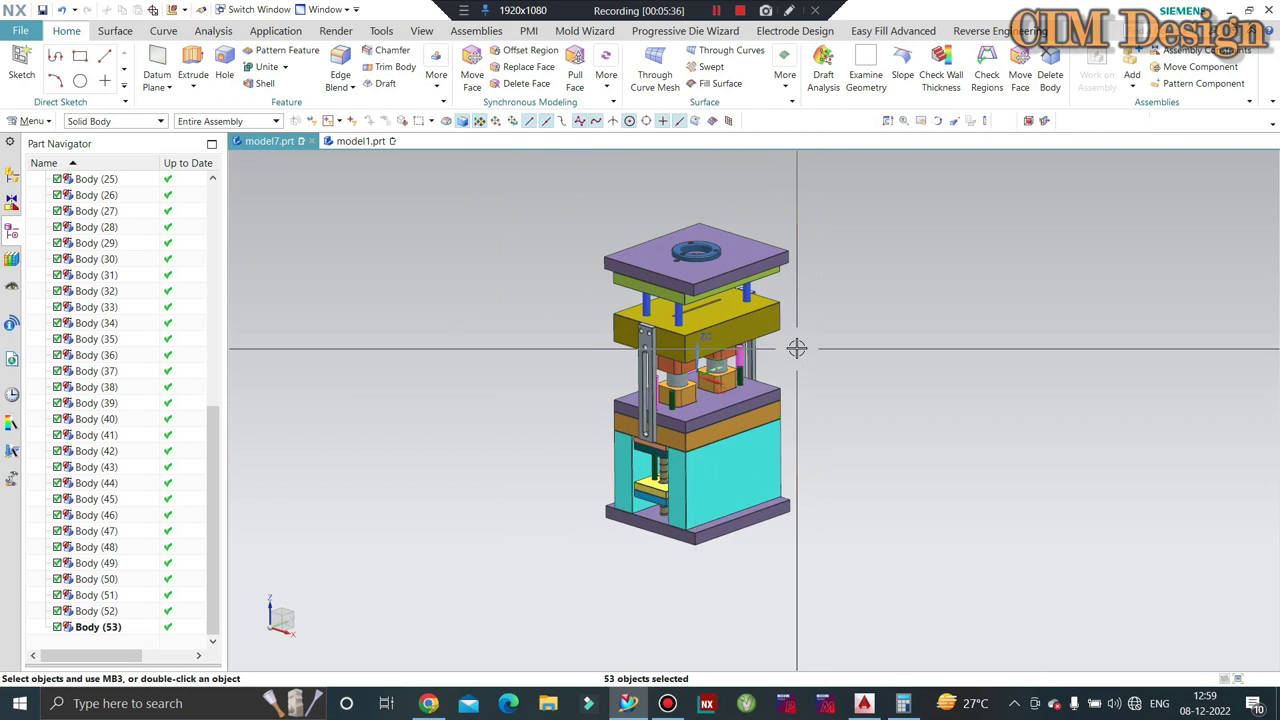
left_click(427, 704)
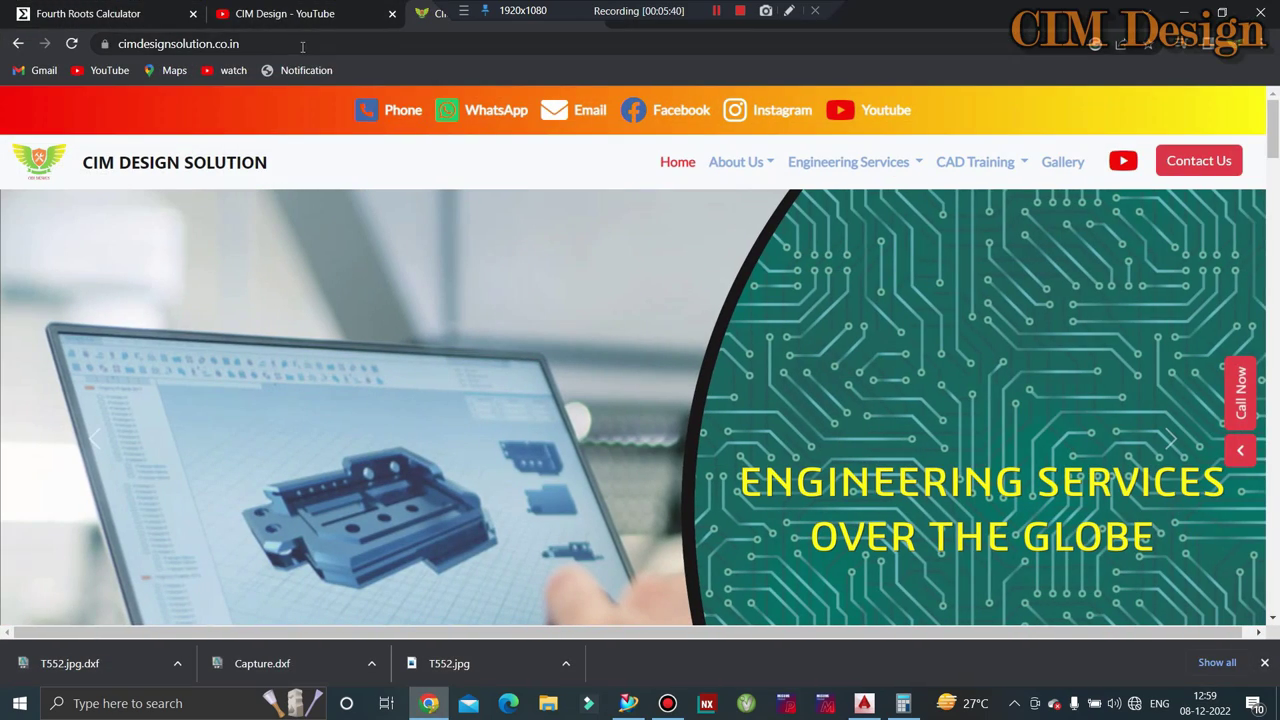
left_click(302, 46)
scroll(435, 320, "down", 3)
scroll(480, 370, "down", 5)
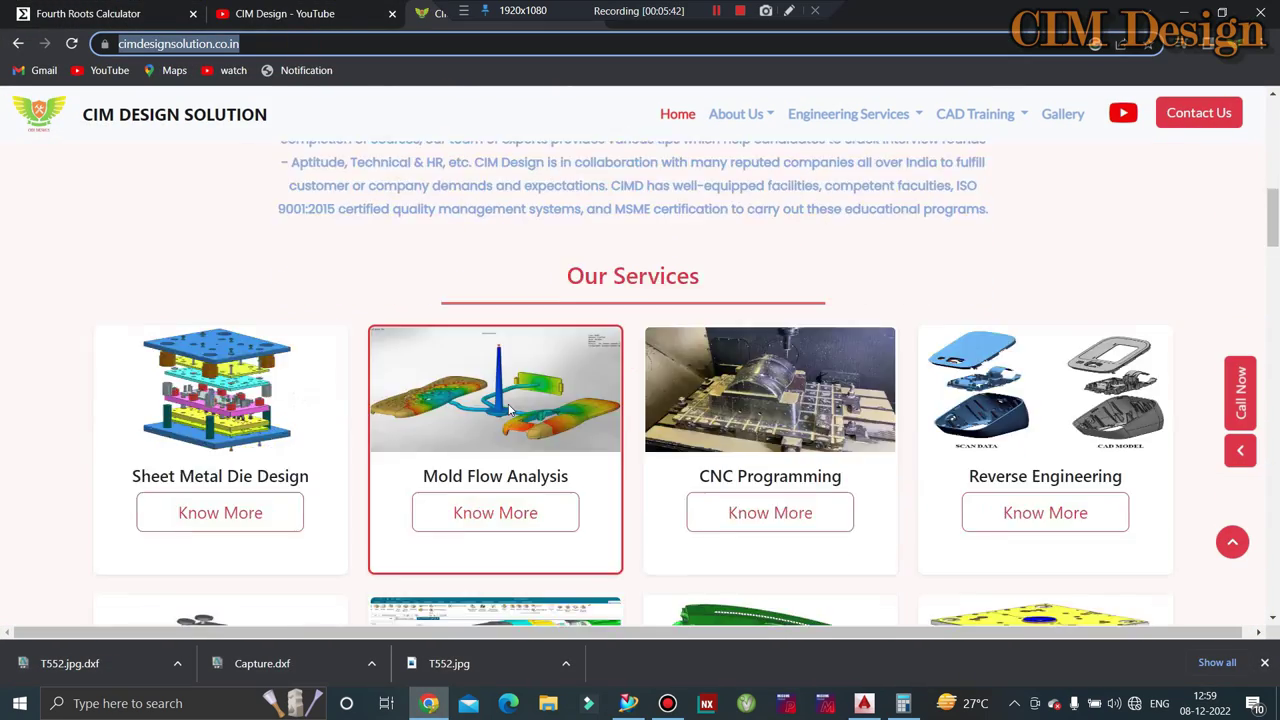
scroll(507, 407, "down", 5)
scroll(507, 407, "down", 3)
scroll(507, 407, "down", 3)
scroll(507, 407, "down", 2)
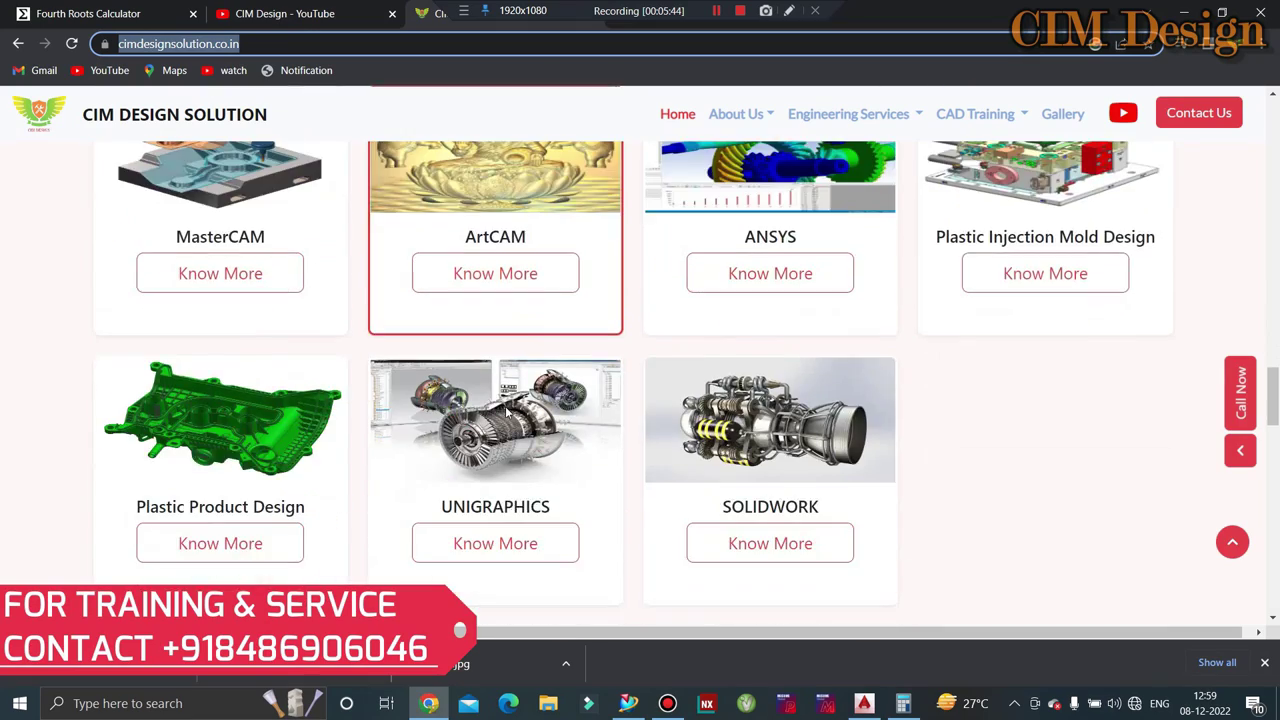
scroll(506, 412, "up", 3)
scroll(433, 368, "up", 5)
scroll(433, 368, "up", 3)
left_click(310, 13)
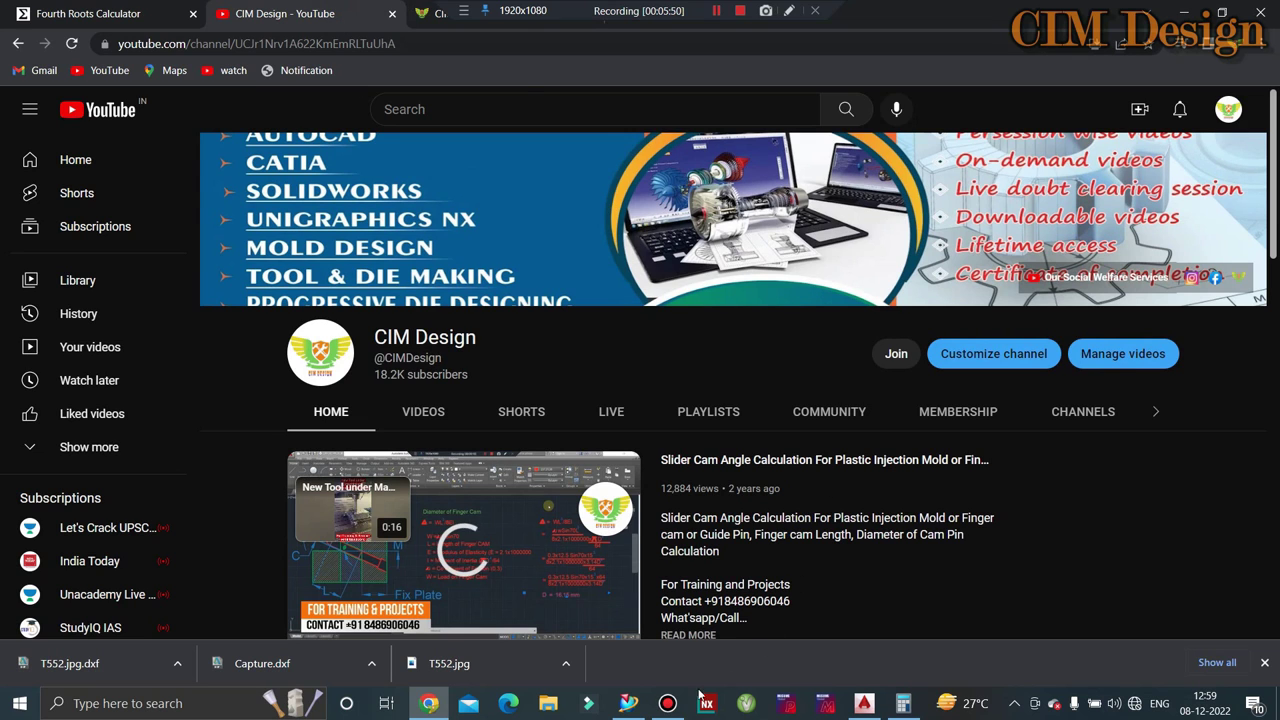
left_click(628, 703)
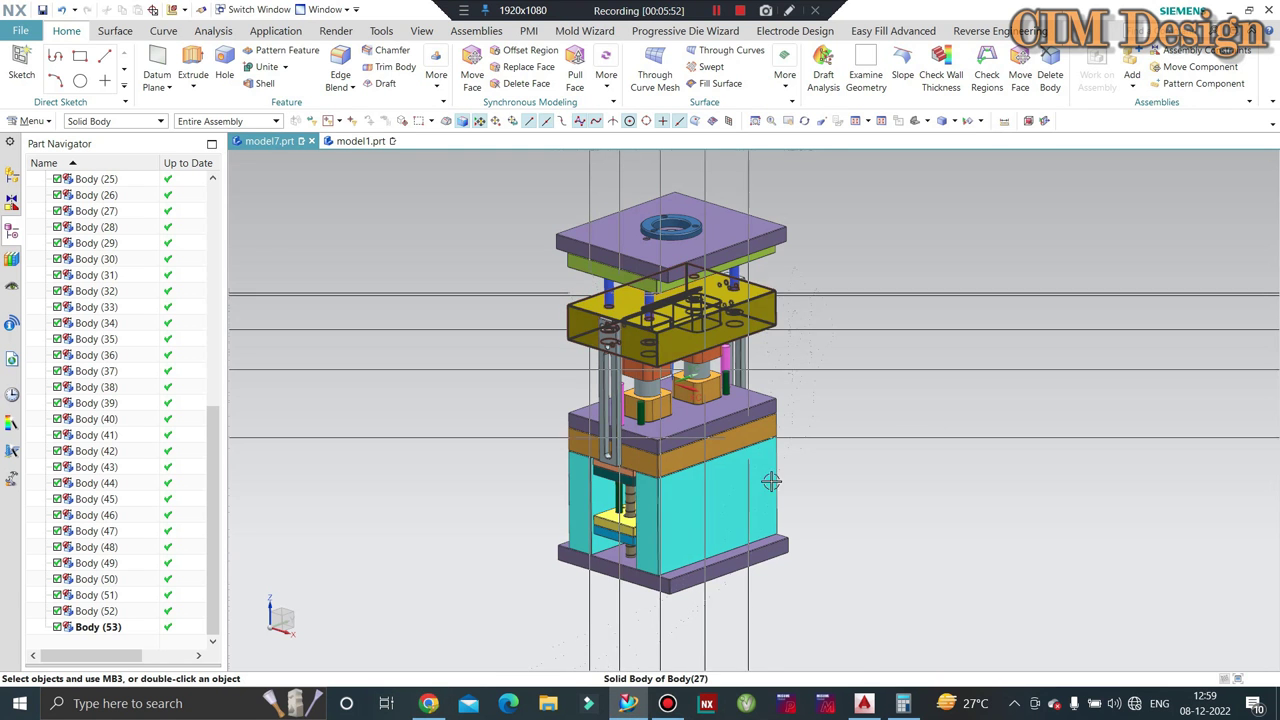
left_click(864, 703)
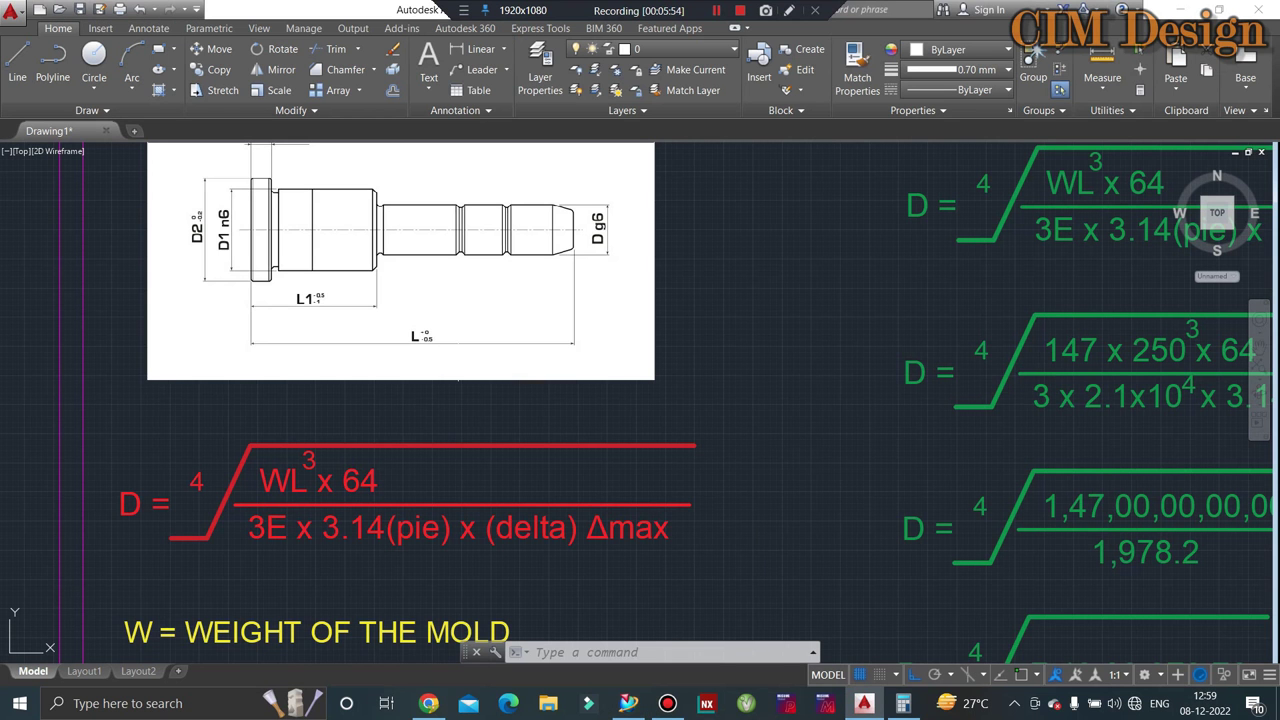
scroll(445, 380, "down", 5)
scroll(352, 407, "up", 2)
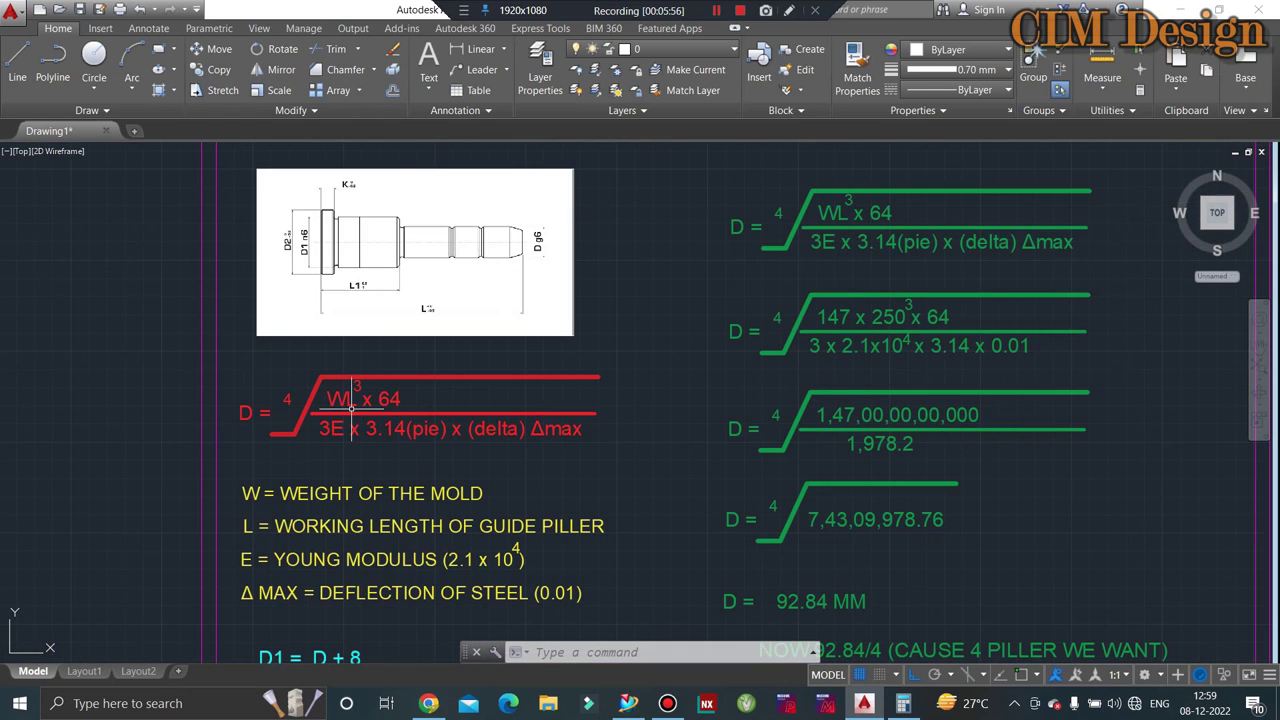
scroll(640, 320, "down", 1)
scroll(740, 285, "up", 2)
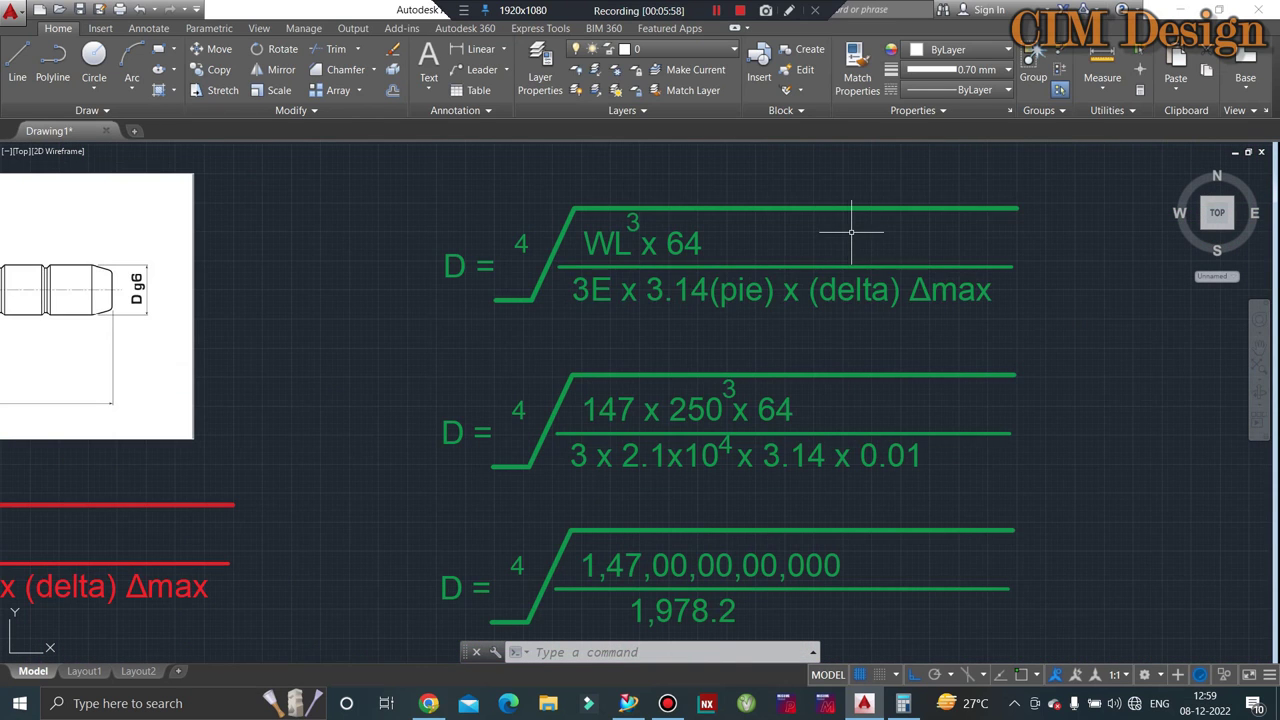
scroll(851, 231, "up", 1)
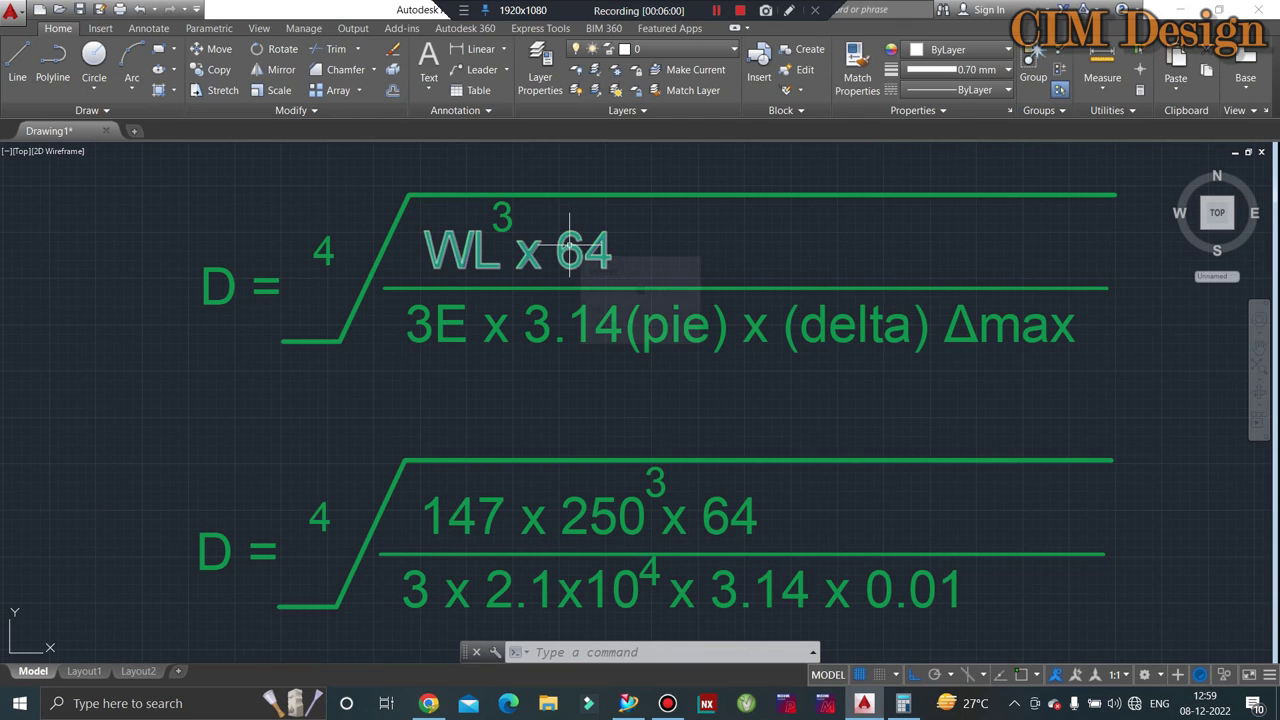
scroll(569, 235, "down", 2)
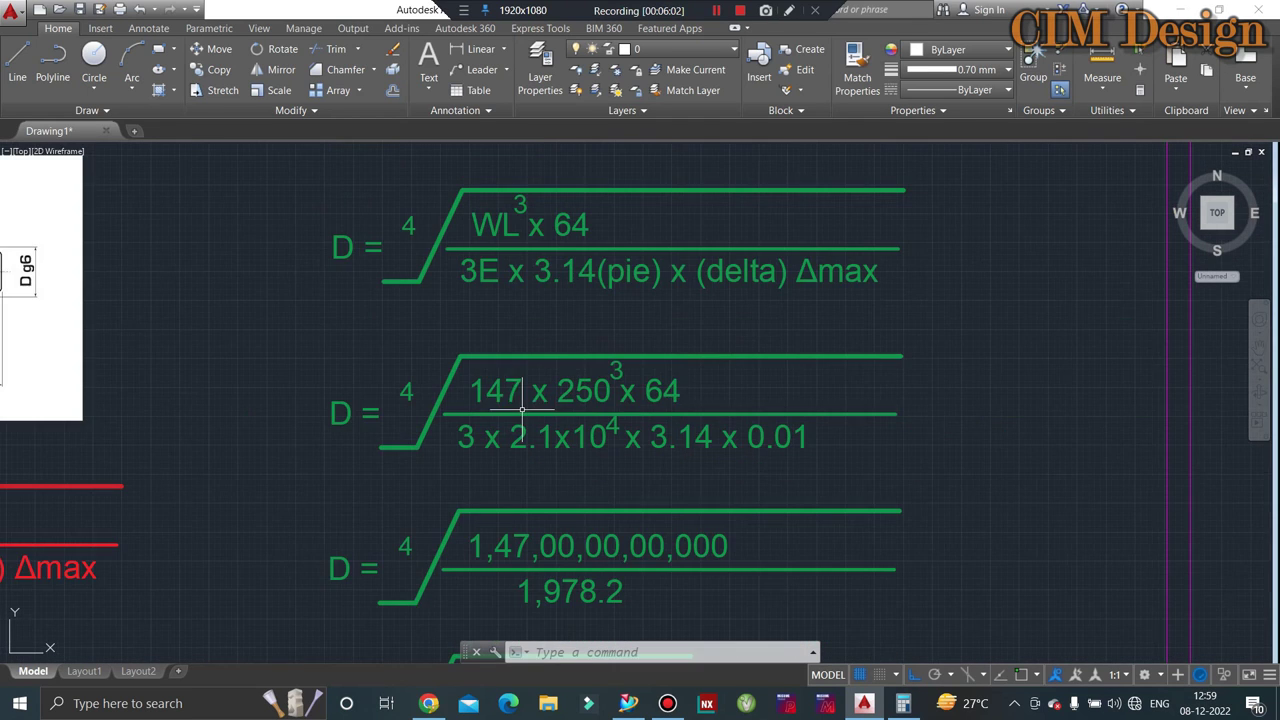
scroll(483, 301, "up", 2)
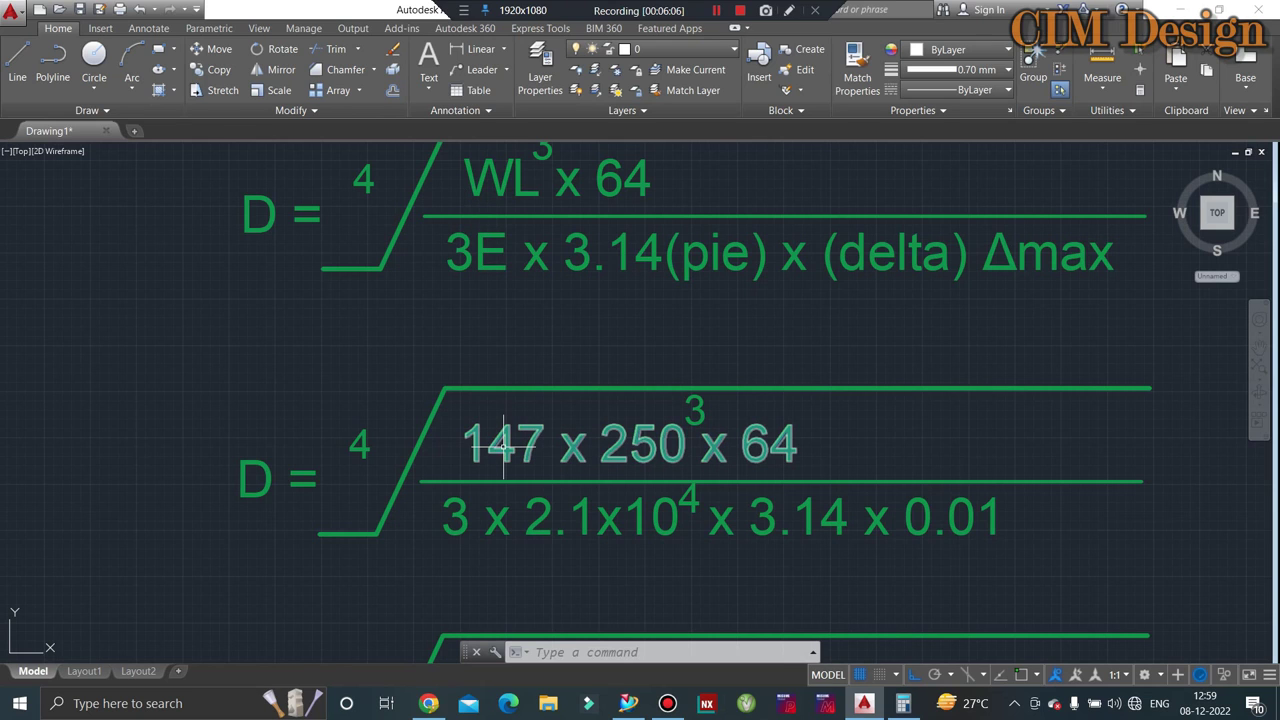
scroll(506, 443, "down", 1)
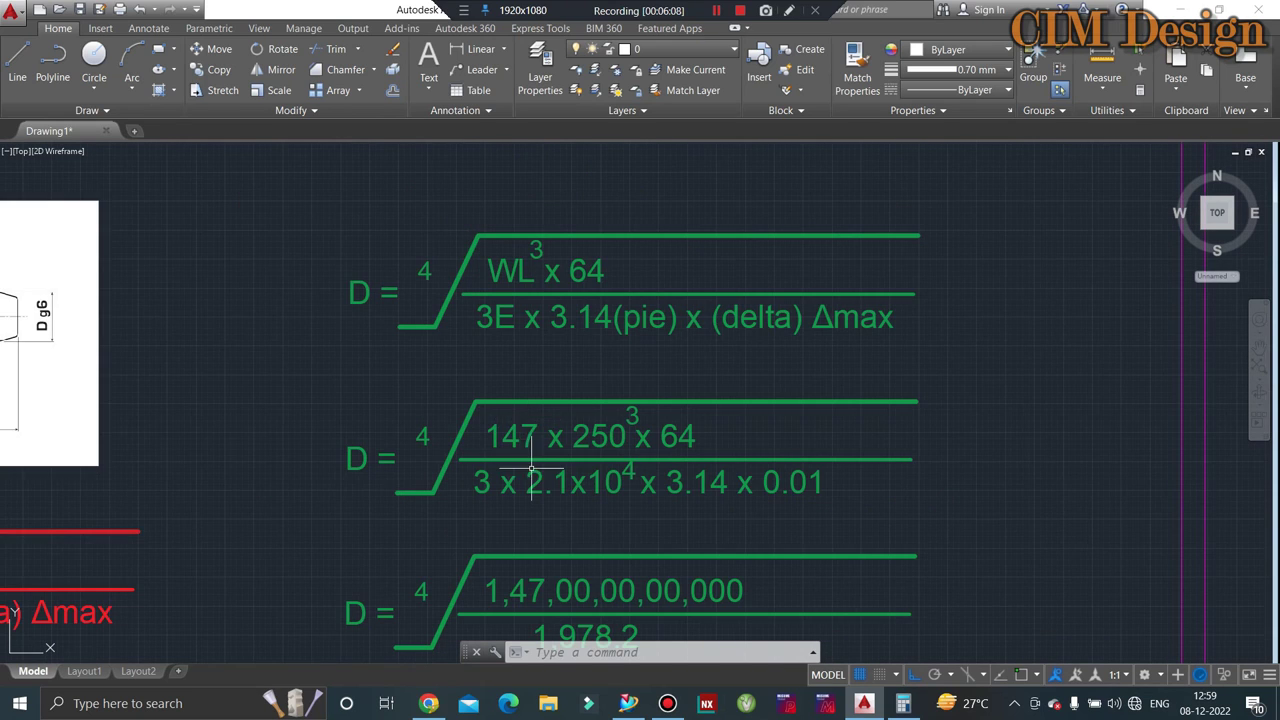
scroll(531, 467, "up", 2)
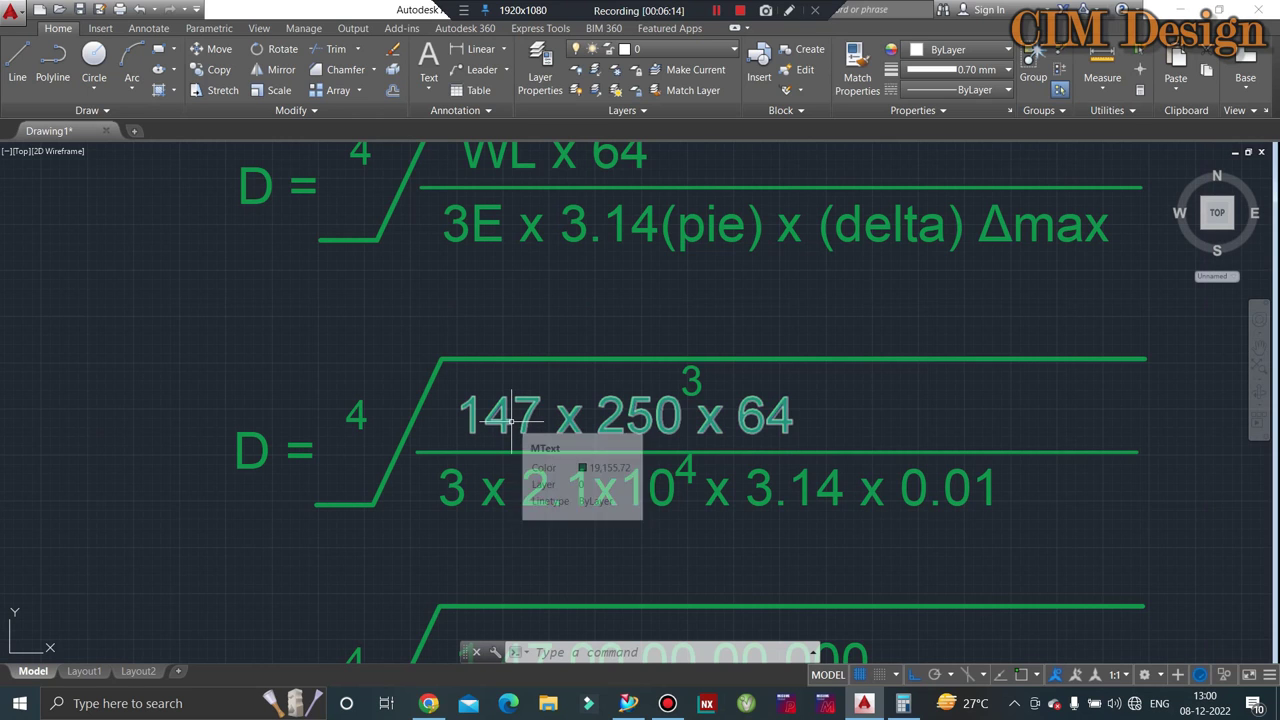
scroll(580, 440, "down", 1)
scroll(585, 410, "up", 1)
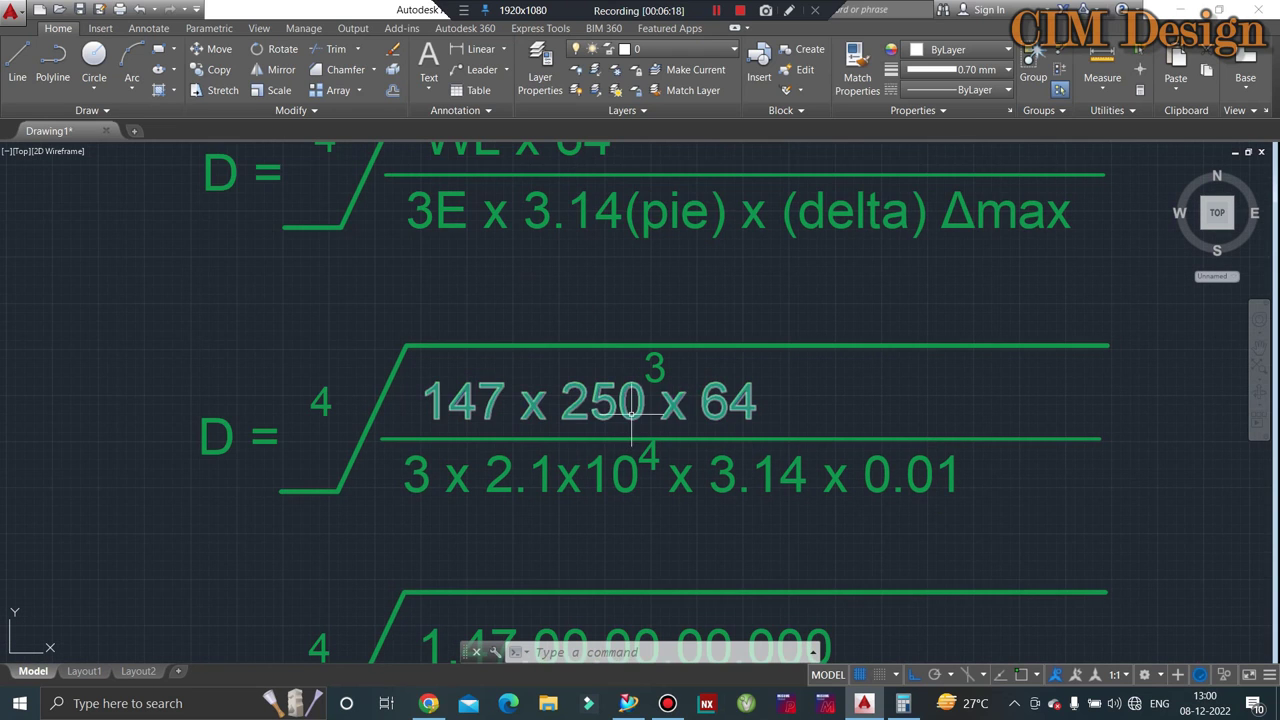
scroll(752, 365, "down", 3)
scroll(675, 395, "up", 2)
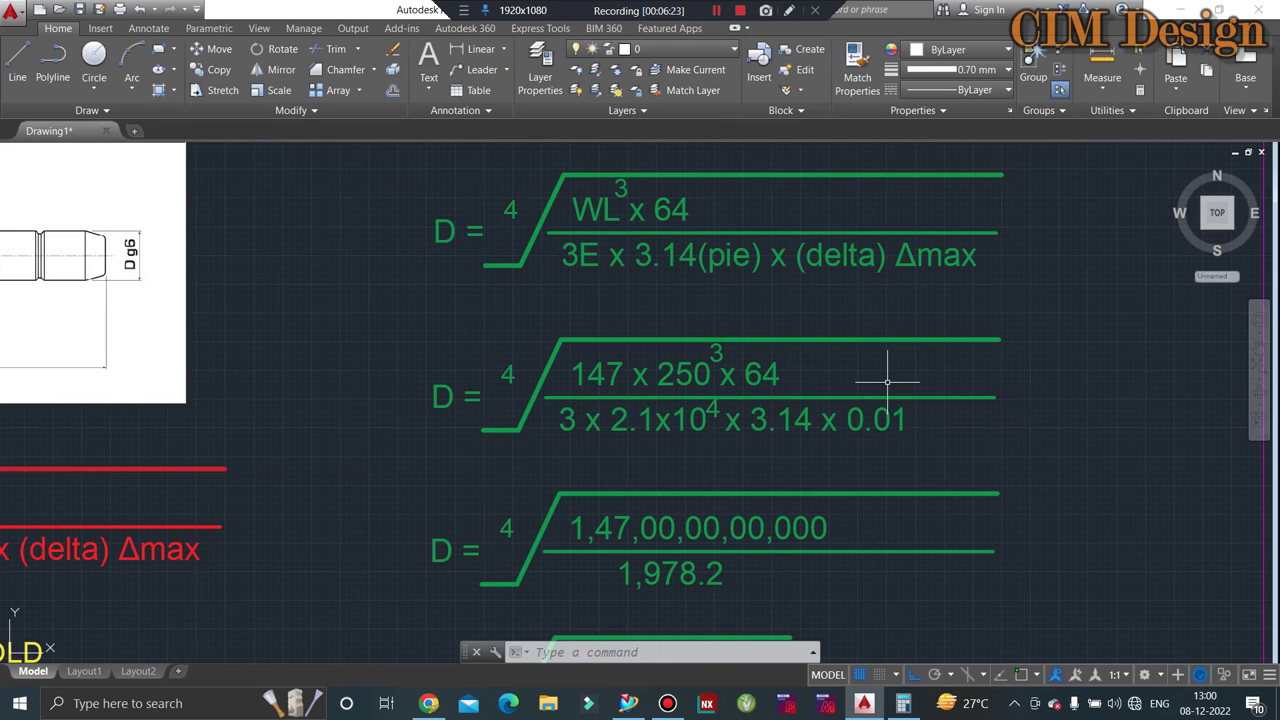
scroll(745, 390, "up", 2)
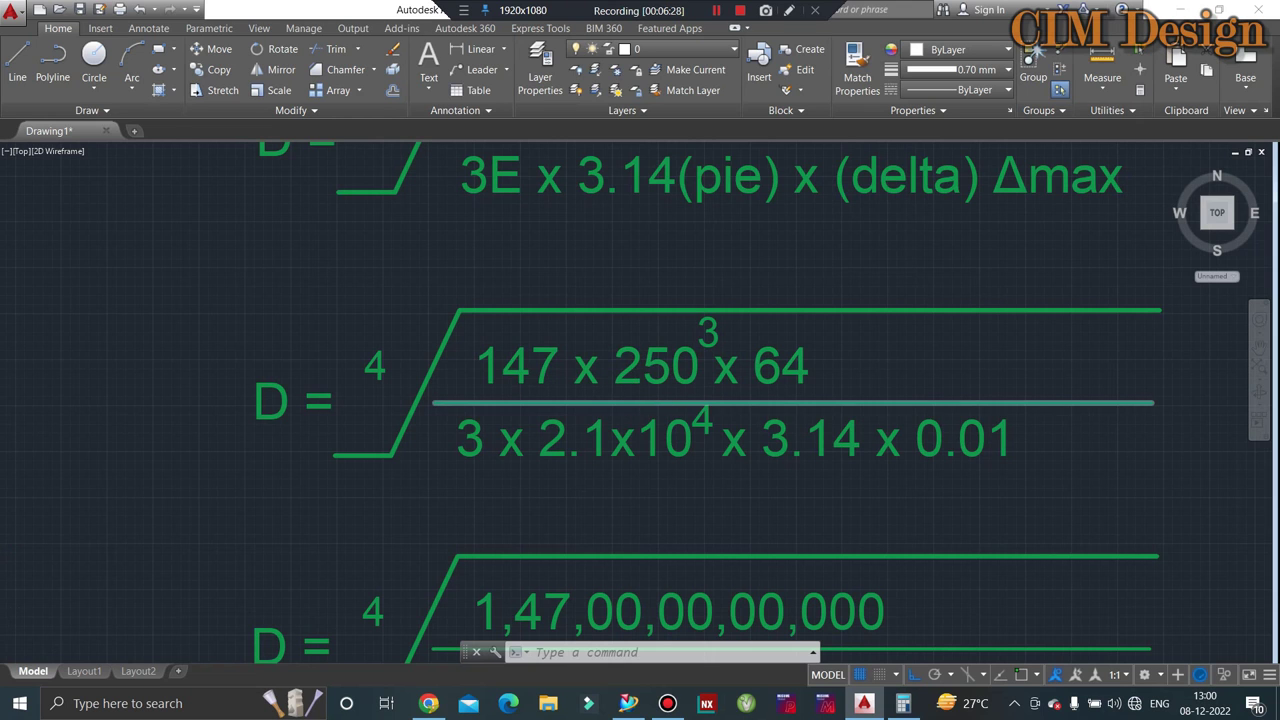
scroll(643, 390, "down", 5)
scroll(263, 381, "up", 3)
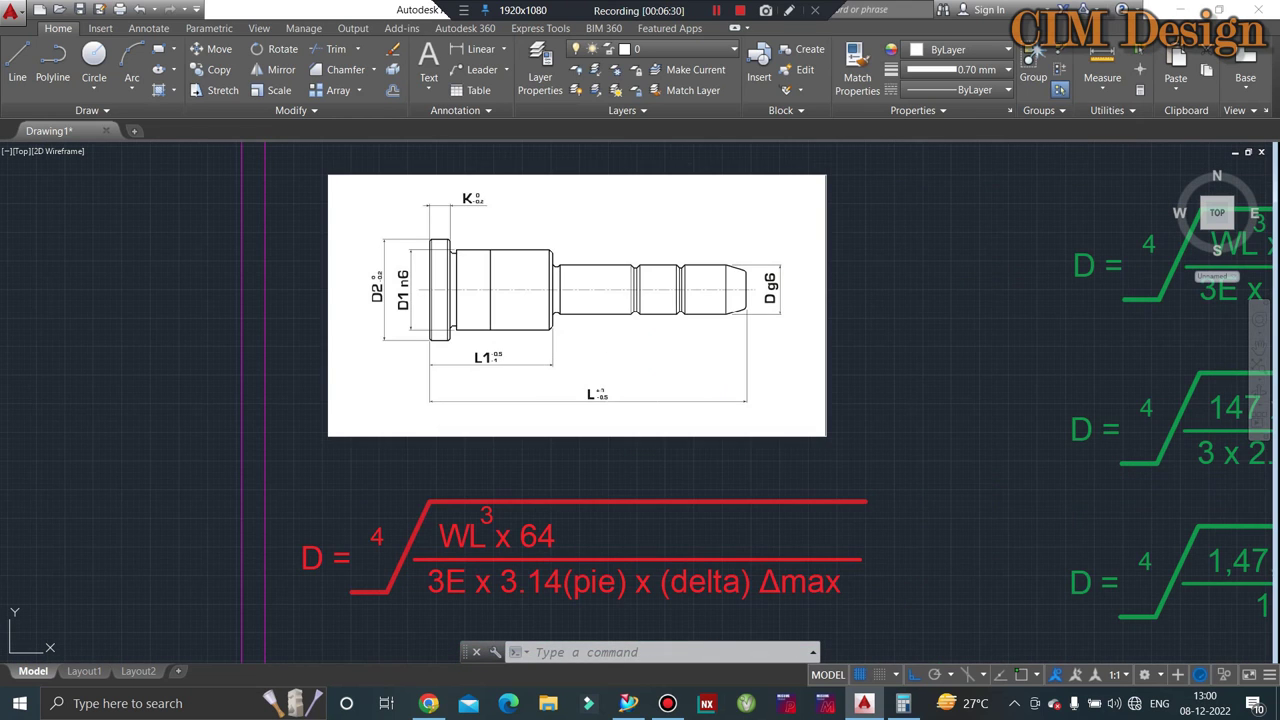
scroll(481, 431, "down", 2)
scroll(712, 470, "up", 1)
scroll(751, 474, "up", 2)
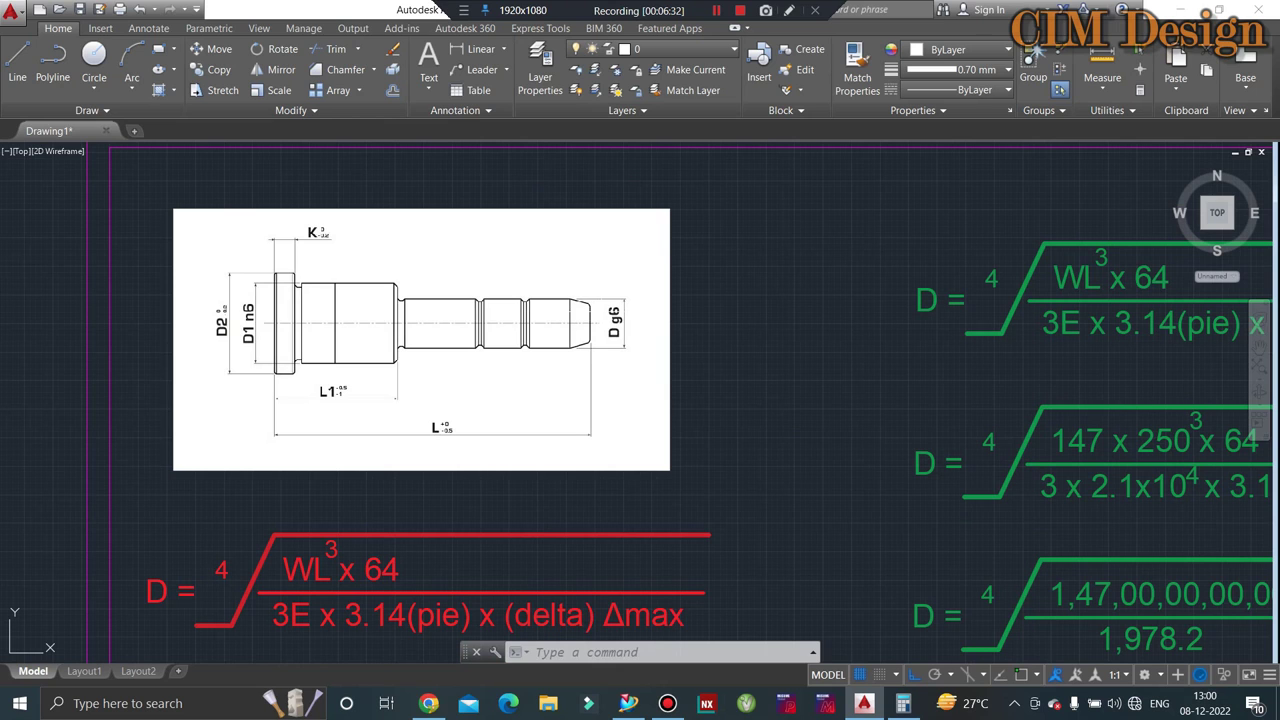
scroll(686, 357, "down", 3)
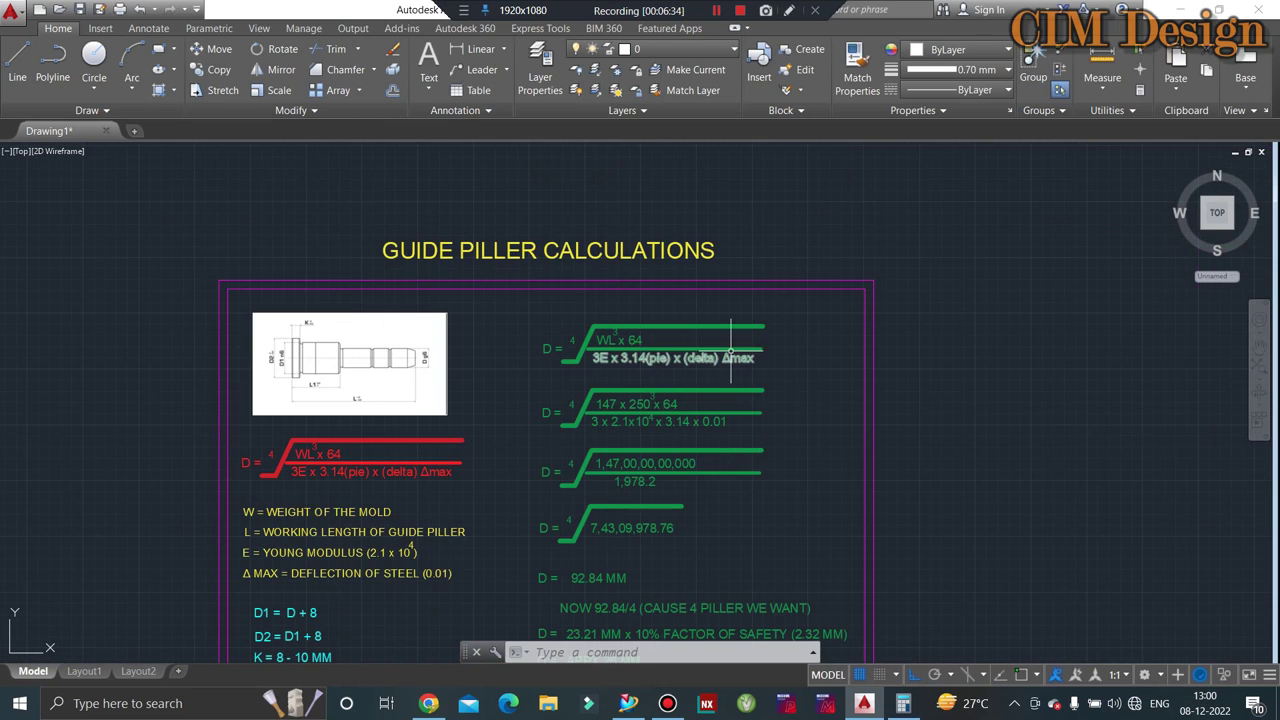
scroll(686, 357, "up", 3)
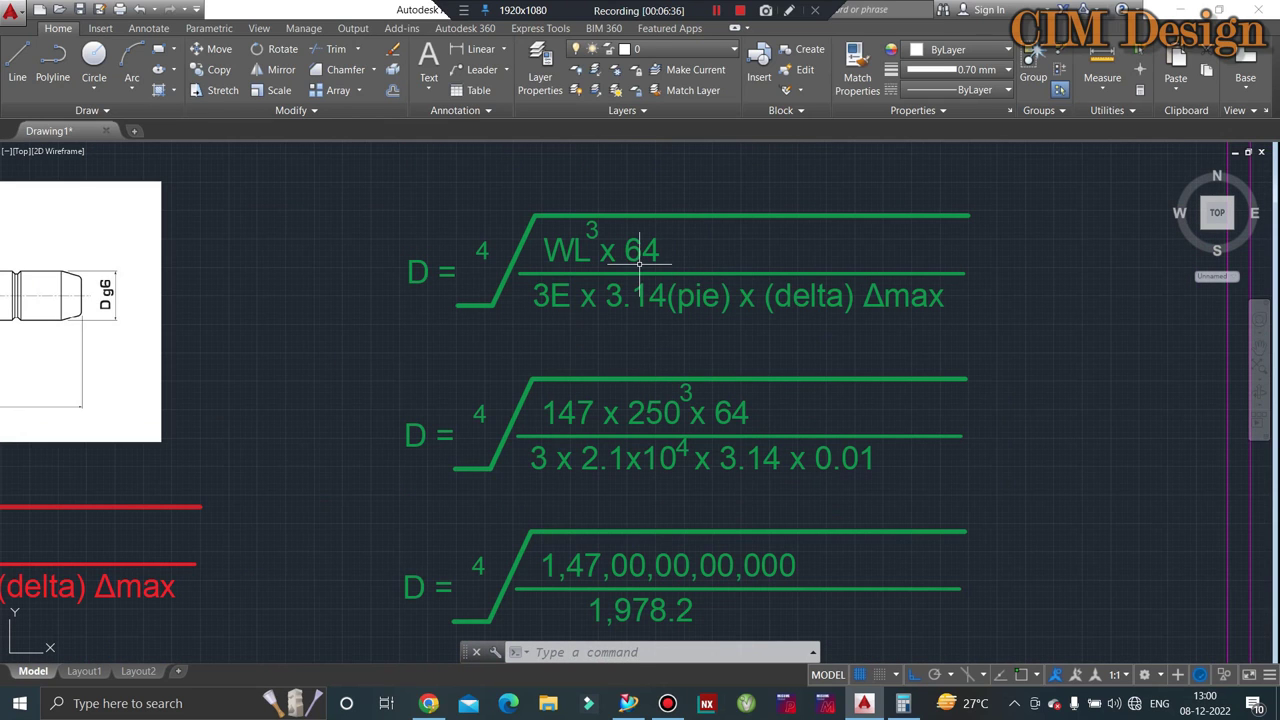
scroll(594, 482, "up", 2)
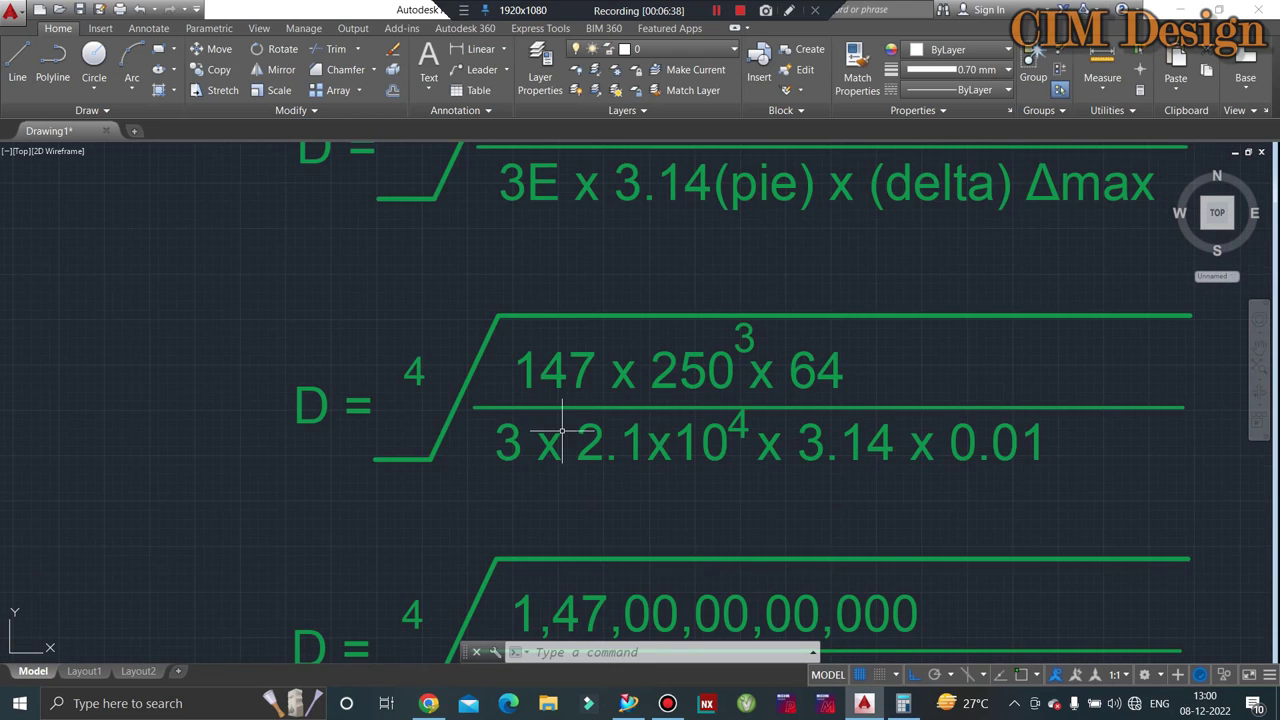
scroll(583, 451, "down", 2)
scroll(575, 433, "up", 2)
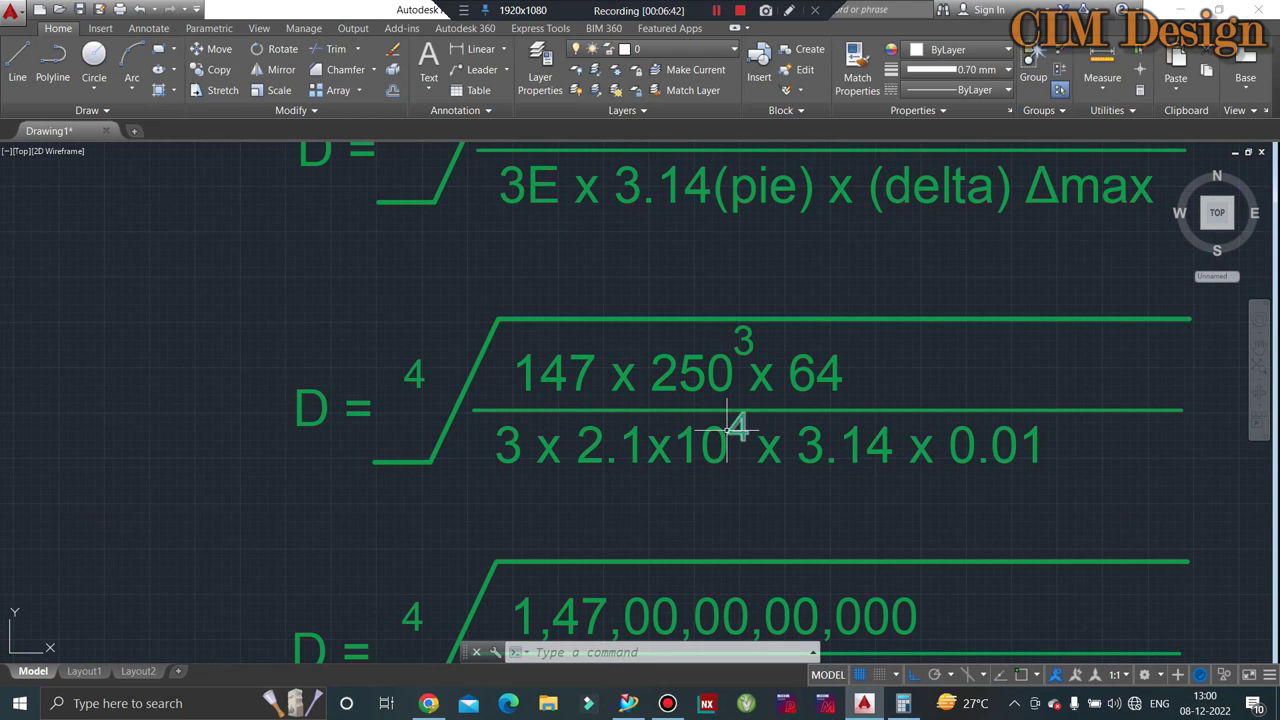
scroll(737, 428, "down", 1)
scroll(782, 448, "up", 1)
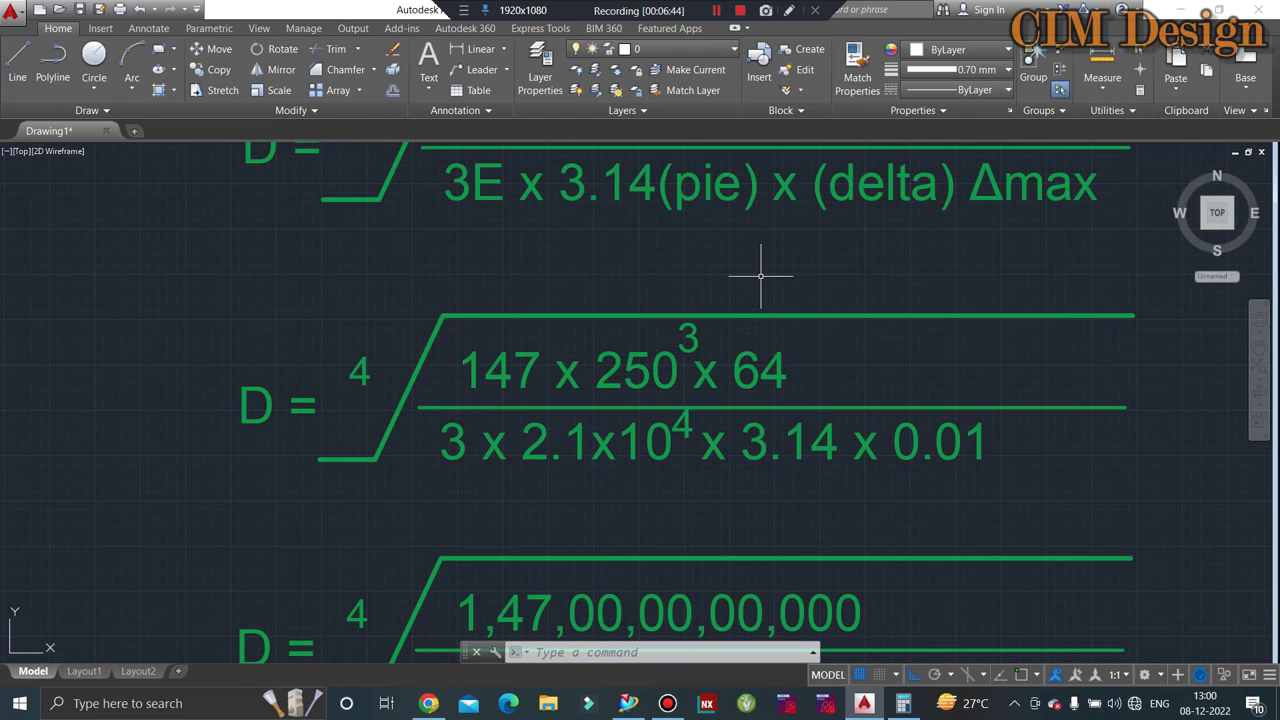
scroll(829, 474, "down", 2)
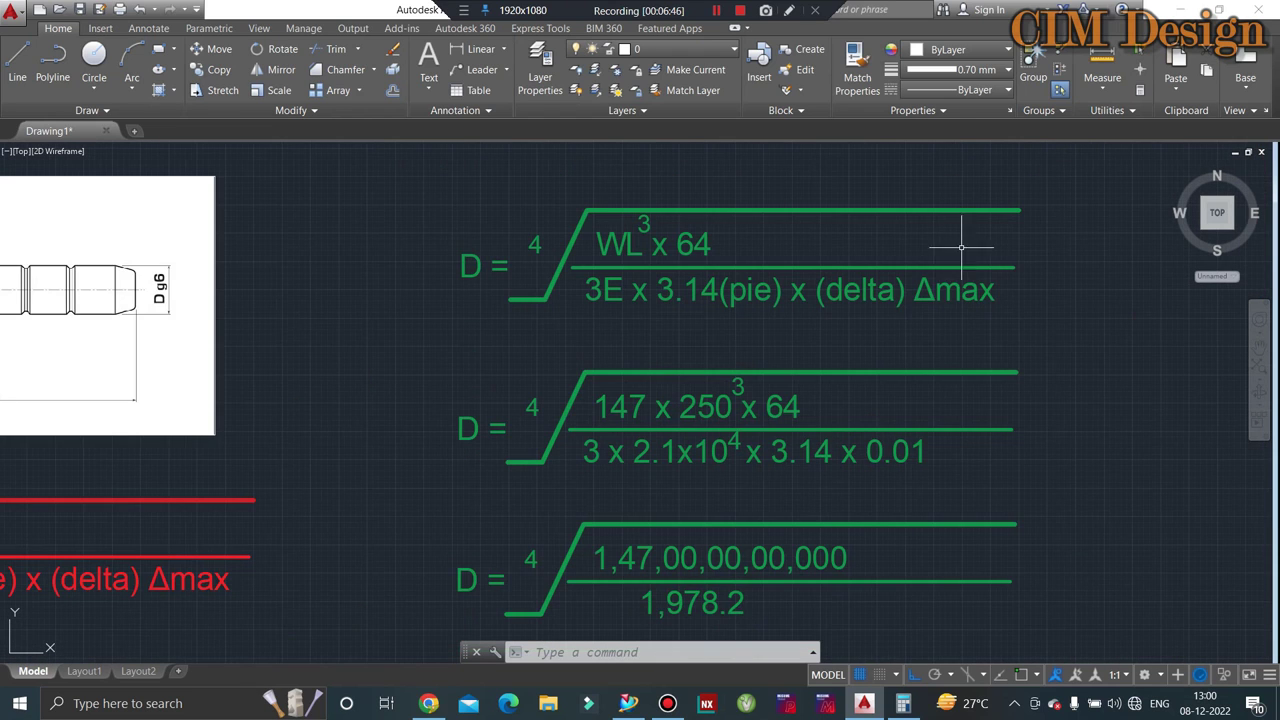
scroll(887, 317, "up", 2)
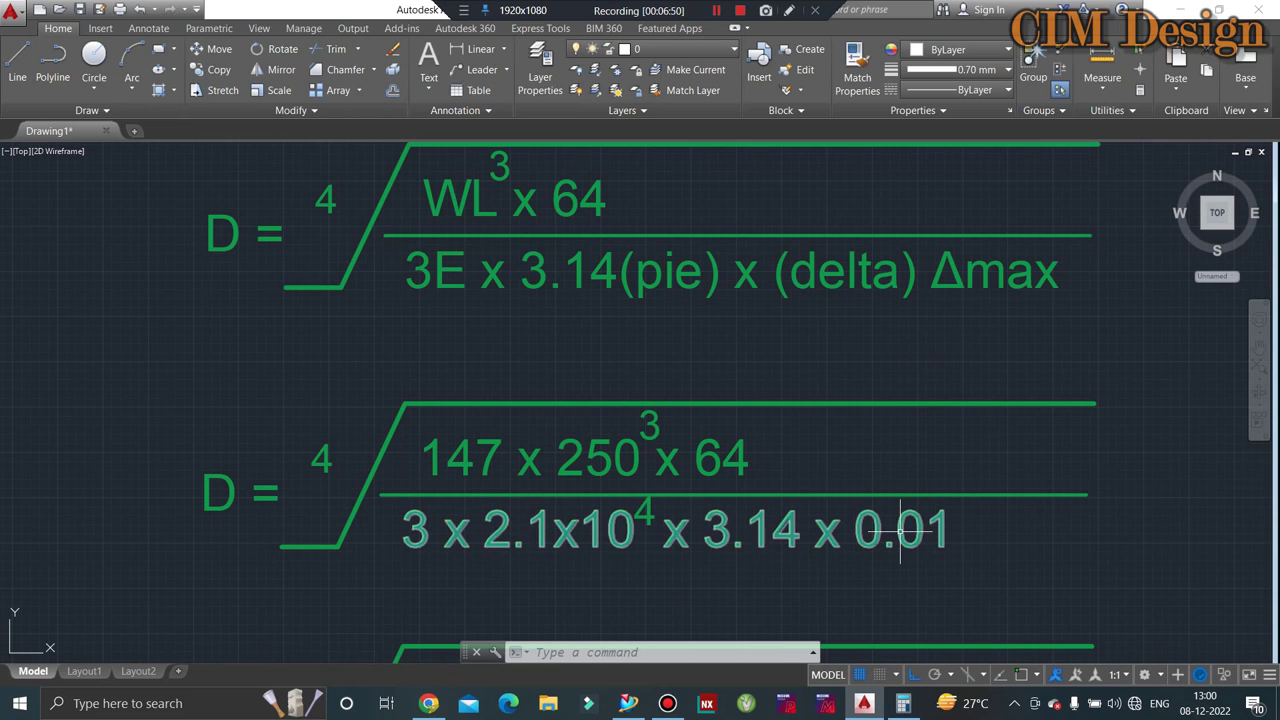
scroll(620, 520, "down", 2)
scroll(623, 434, "up", 1)
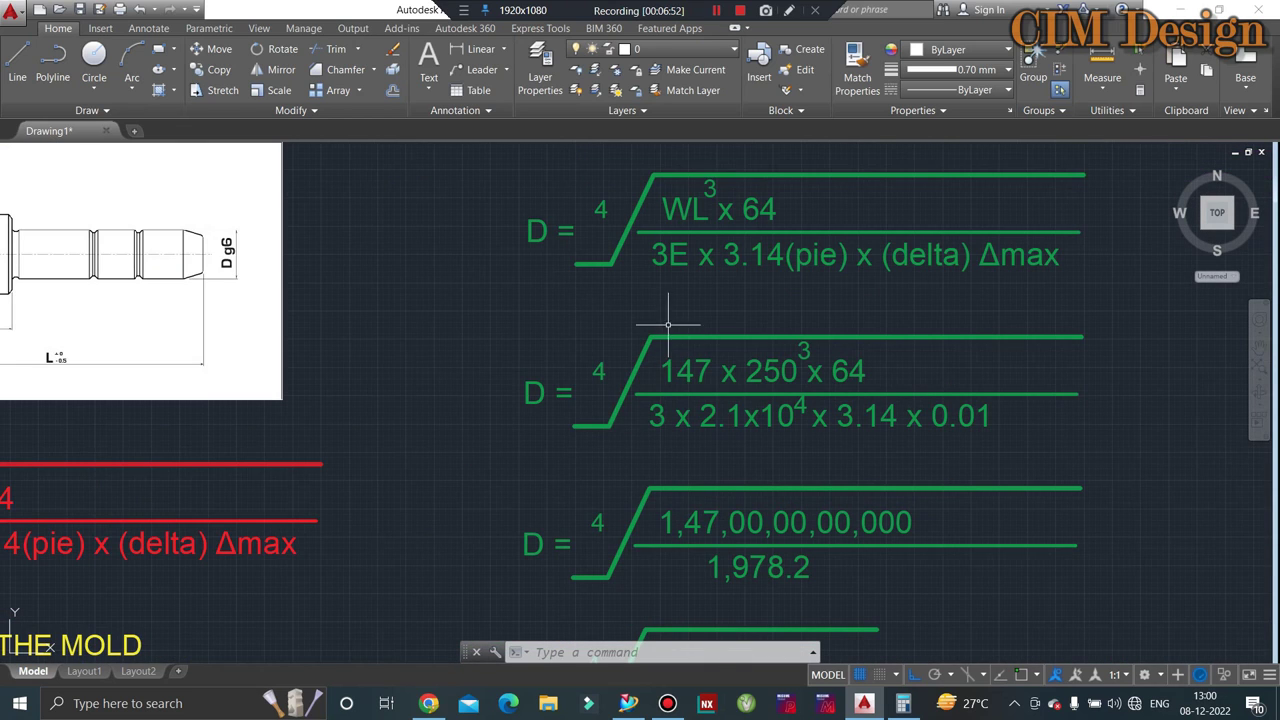
scroll(710, 337, "down", 1)
scroll(743, 439, "up", 1)
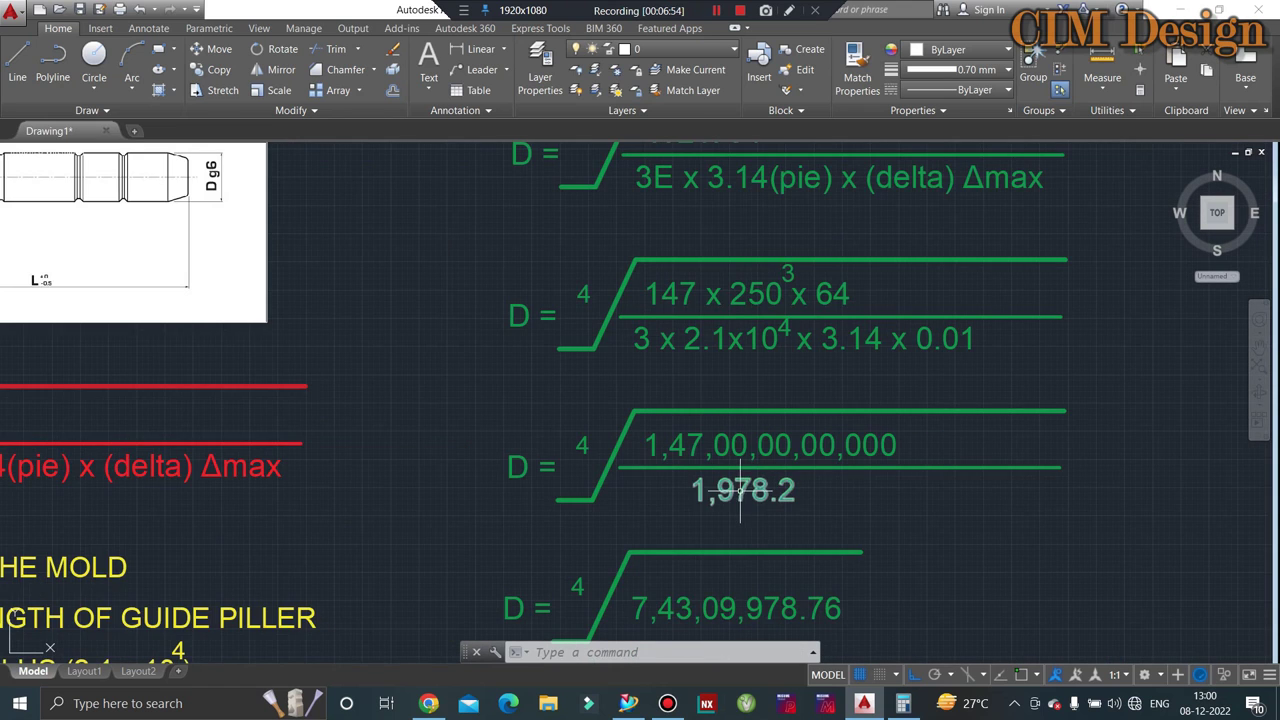
scroll(760, 495, "up", 2)
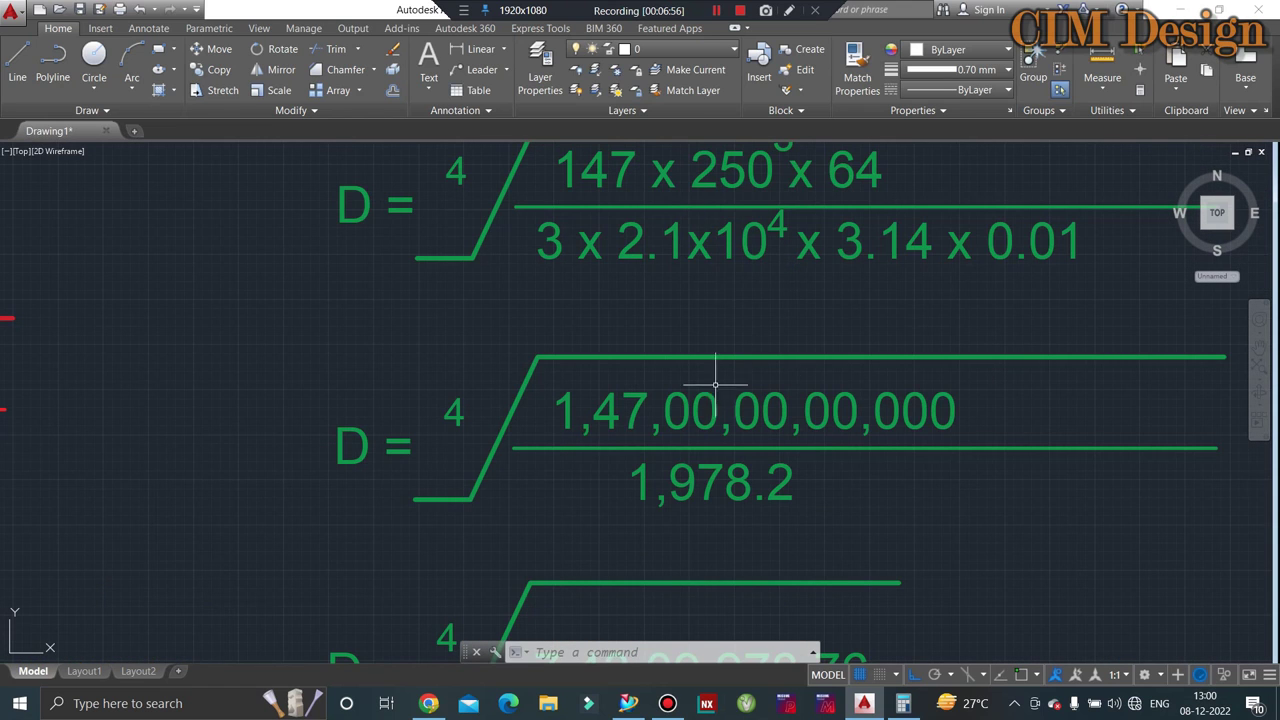
scroll(715, 383, "down", 2)
Step: Open the scientific calculator, clear it, and compute 250³ = 1,56,25,000
left_click(903, 703)
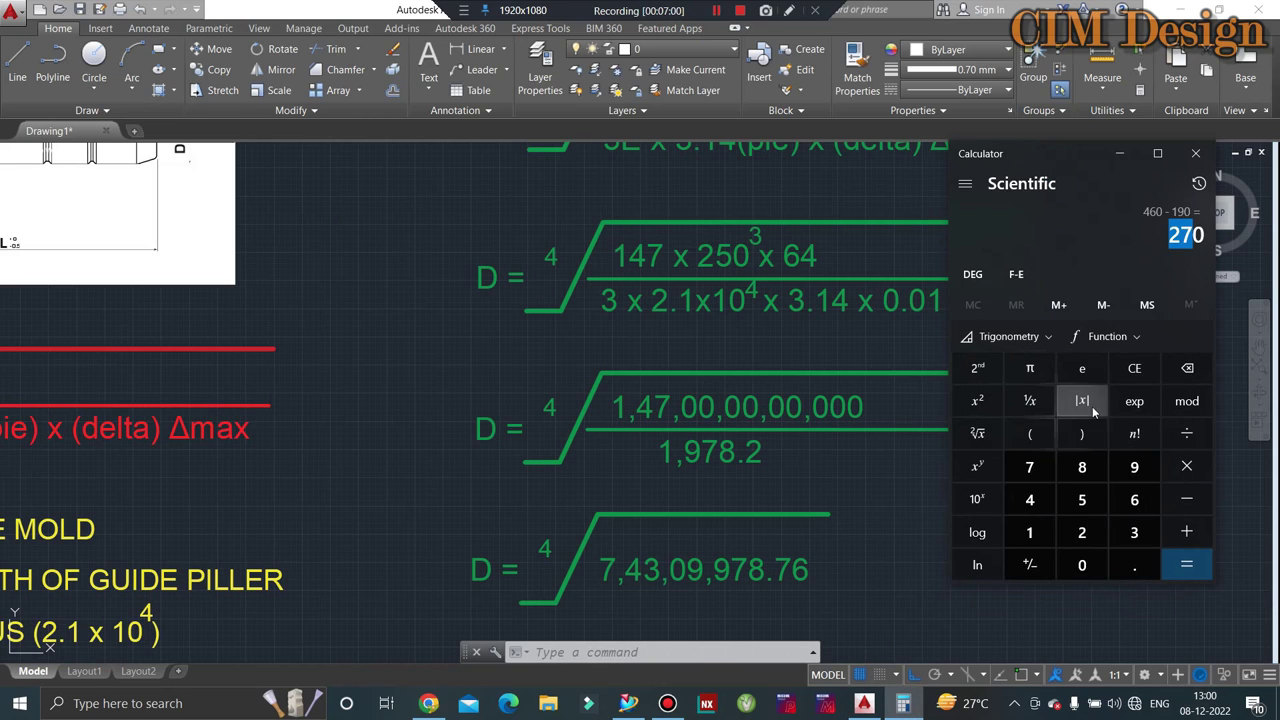
left_click(1140, 376)
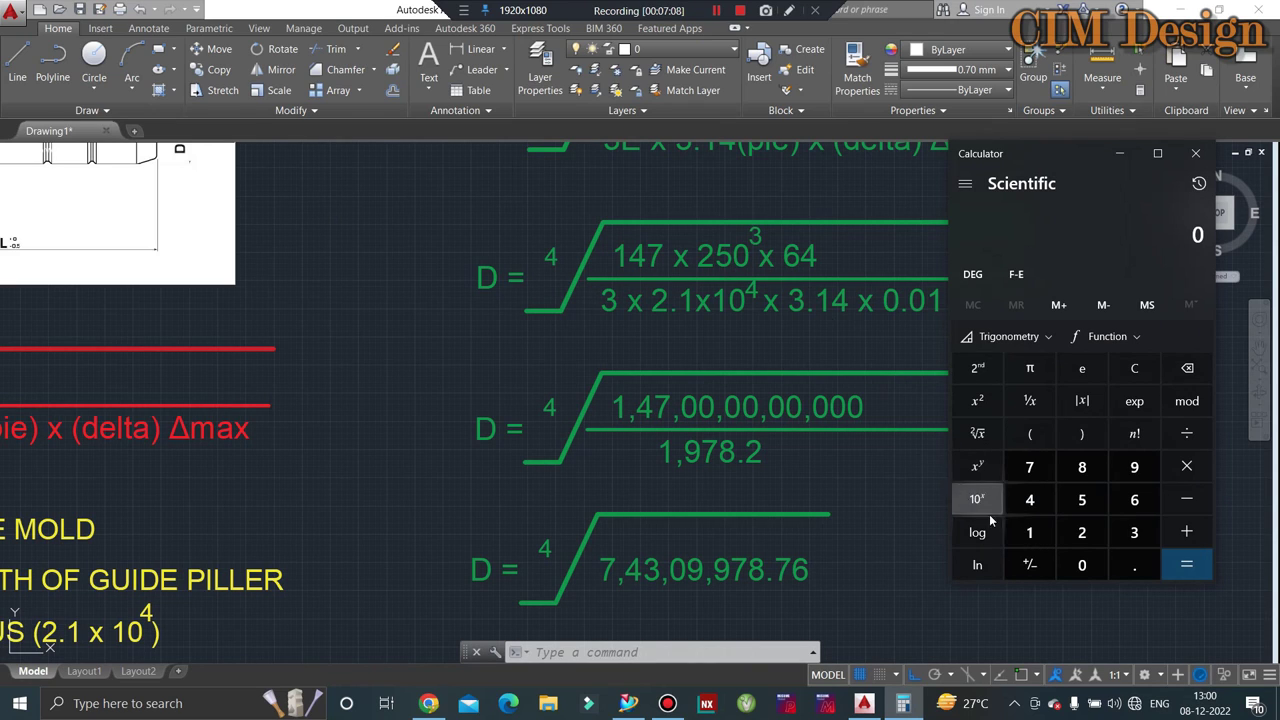
left_click(1081, 531)
left_click(1081, 499)
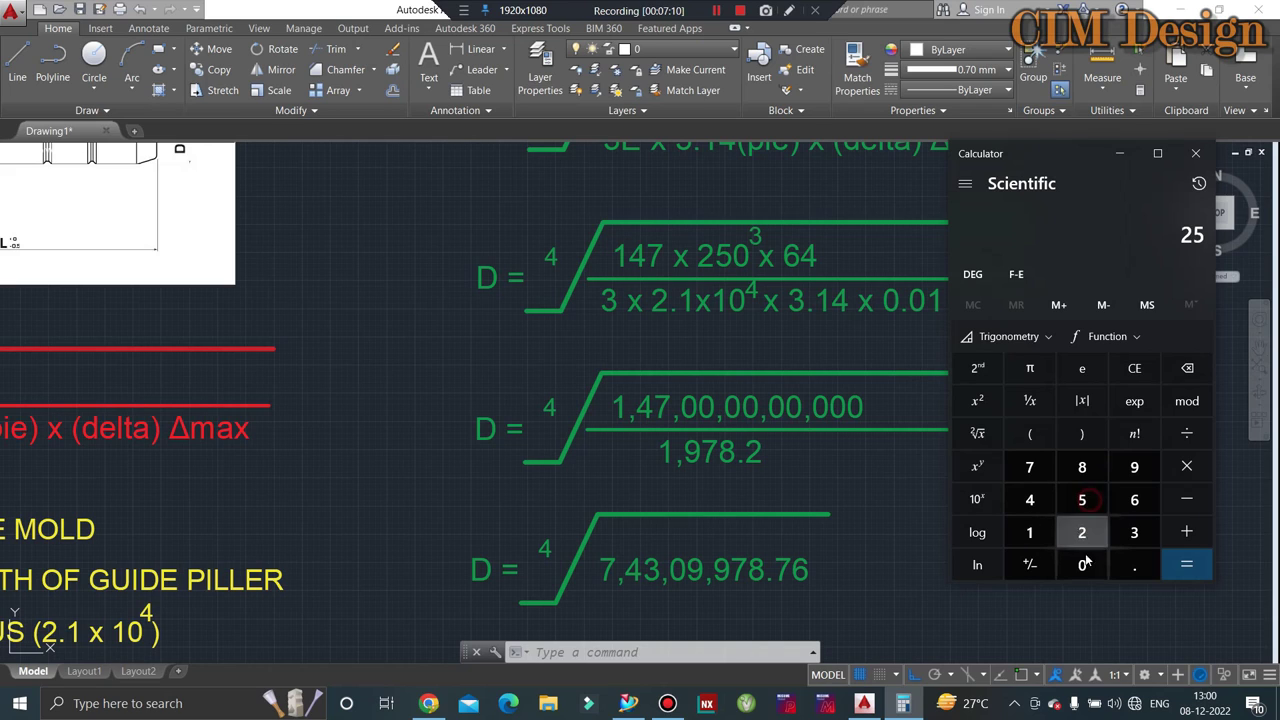
left_click(1081, 565)
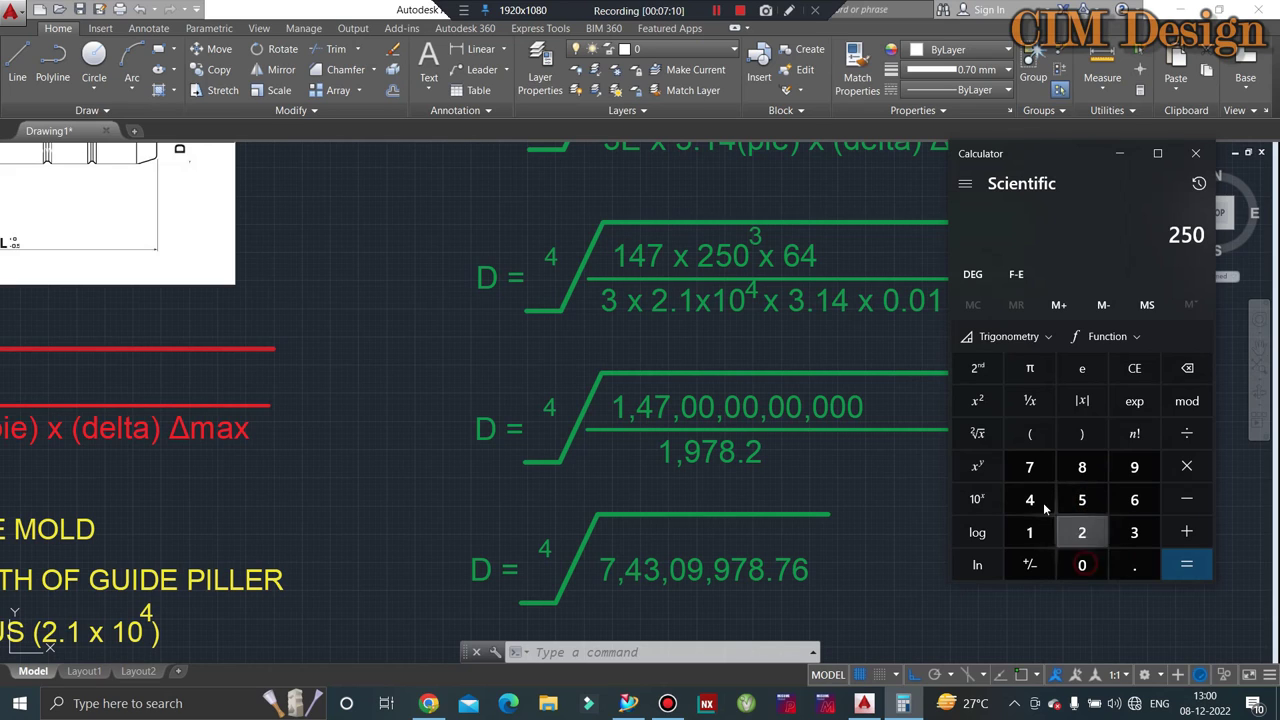
left_click(977, 467)
left_click(1134, 532)
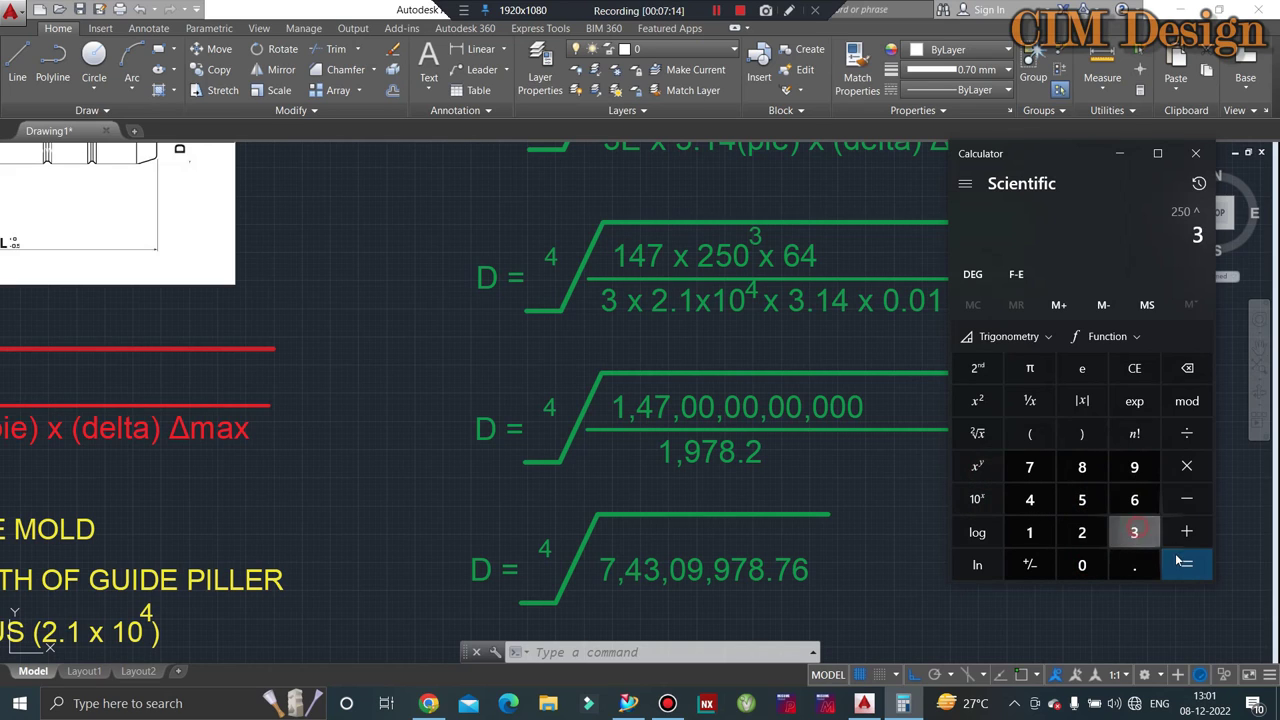
left_click(1175, 565)
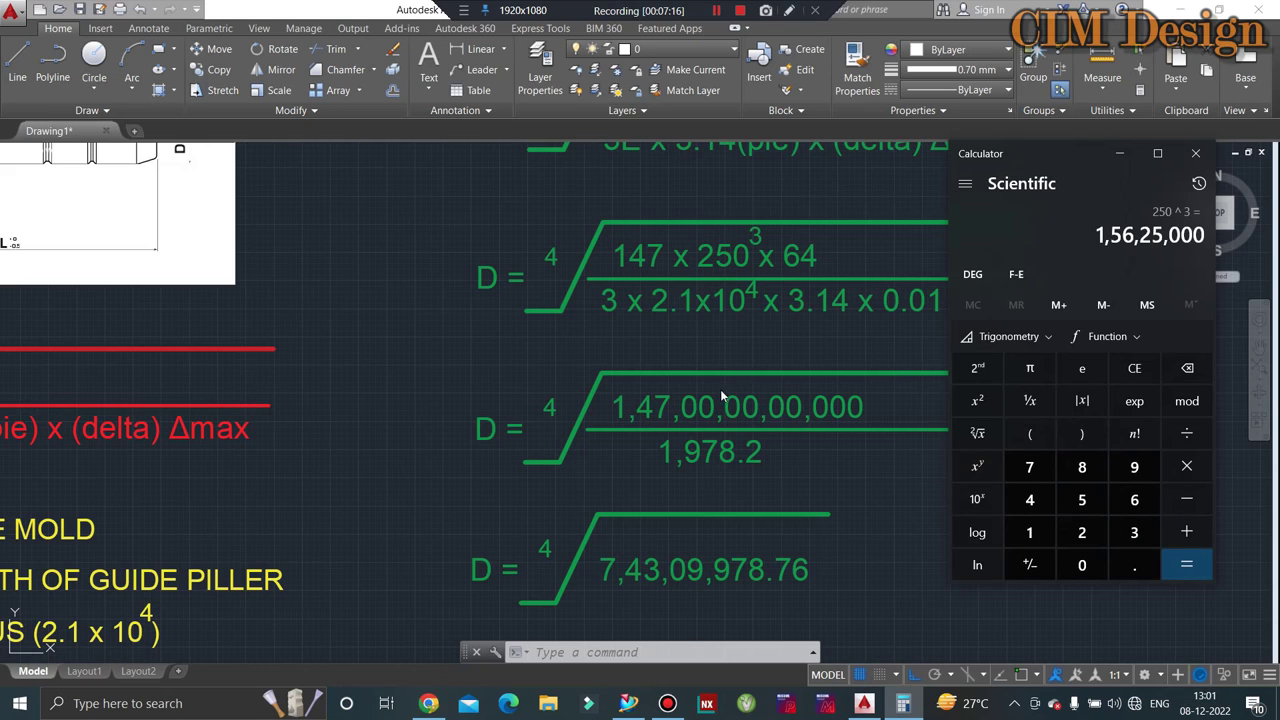
Step: Multiply by 64 and by 147 to get the numerator 1,47,00,00,00,000
left_click(1186, 467)
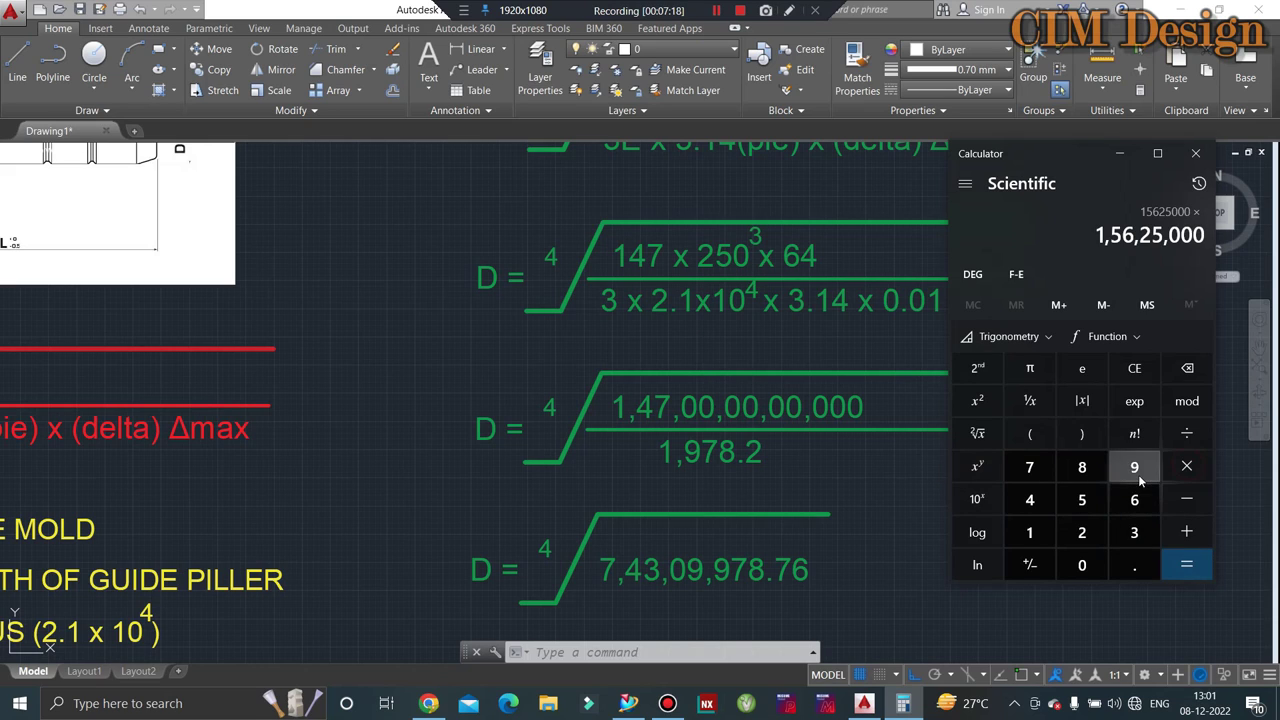
left_click(1137, 476)
left_click(1134, 369)
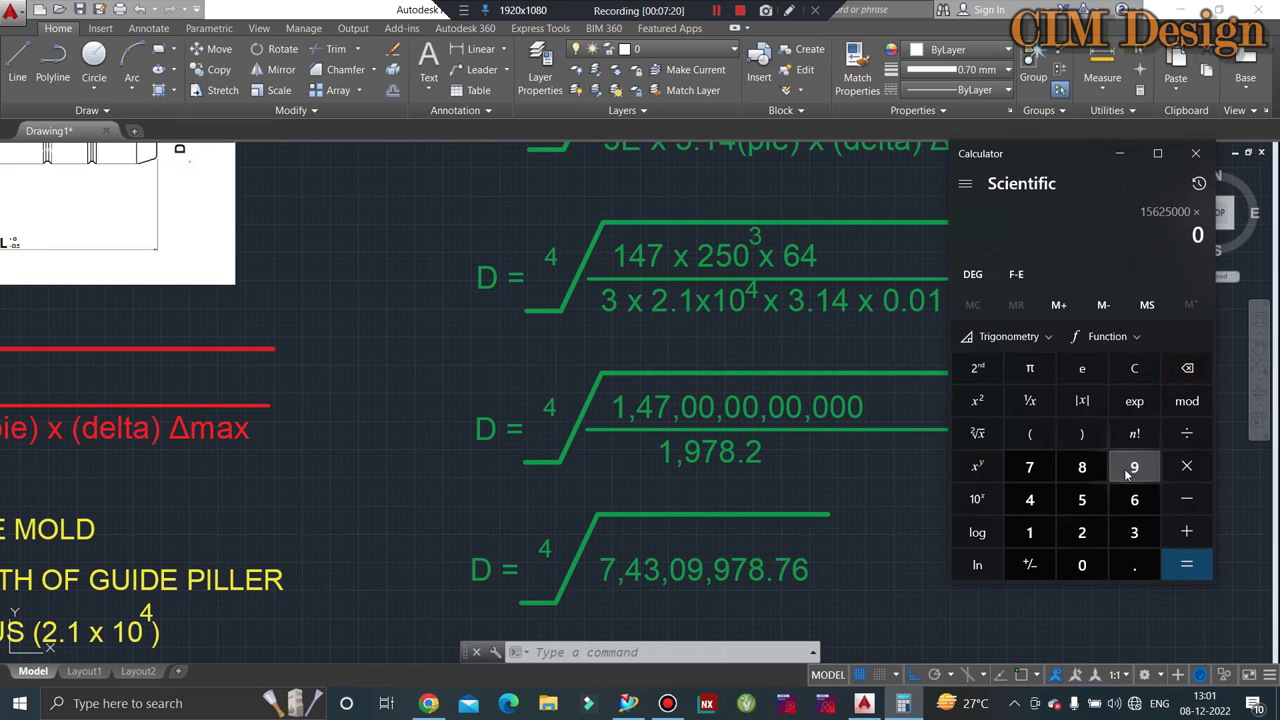
left_click(1134, 499)
left_click(1029, 499)
left_click(1187, 467)
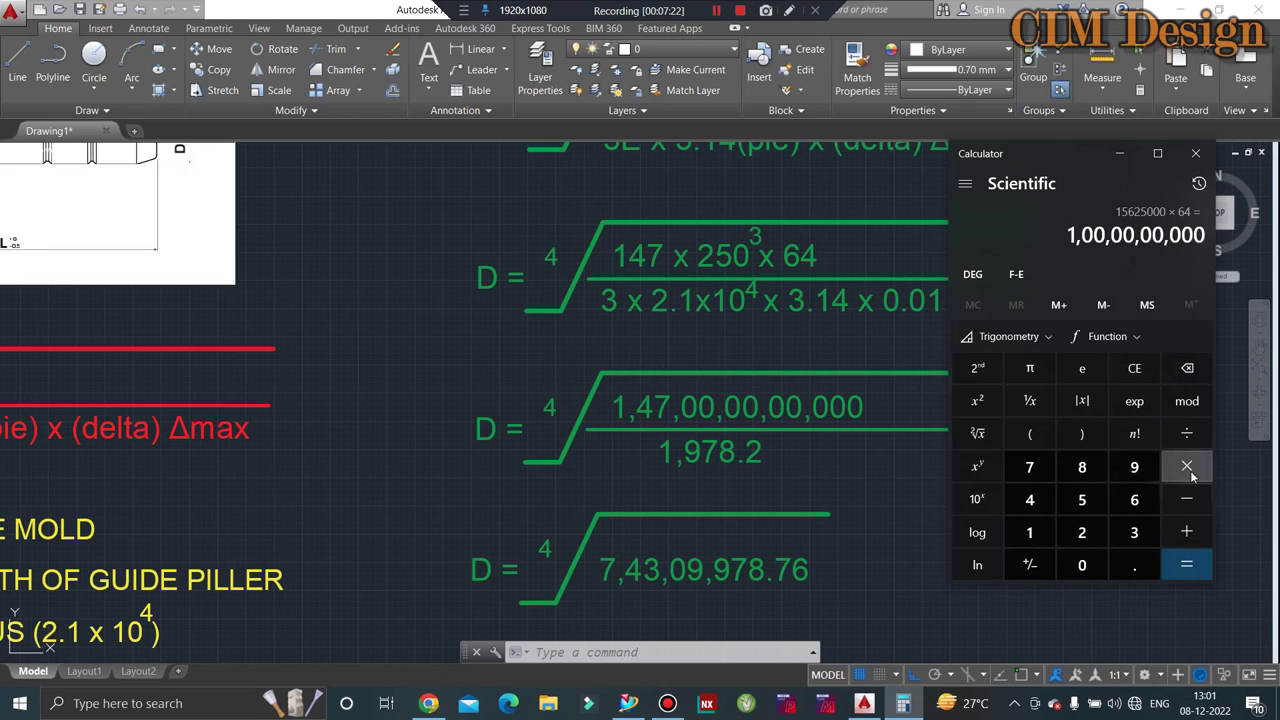
left_click(1027, 533)
left_click(1029, 499)
left_click(1029, 467)
left_click(1190, 565)
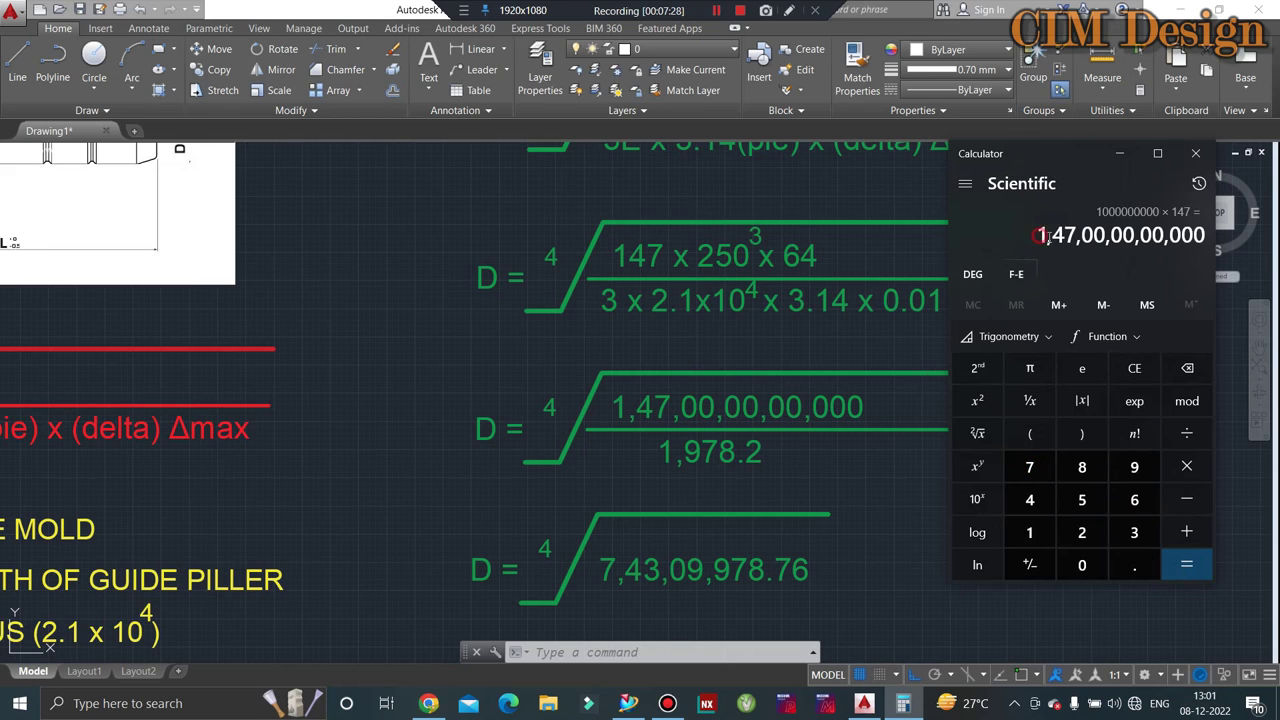
Step: Select the result, clear to 0, and enter 3 to start the denominator
left_click_drag(1038, 238, 1199, 248)
left_click(1137, 367)
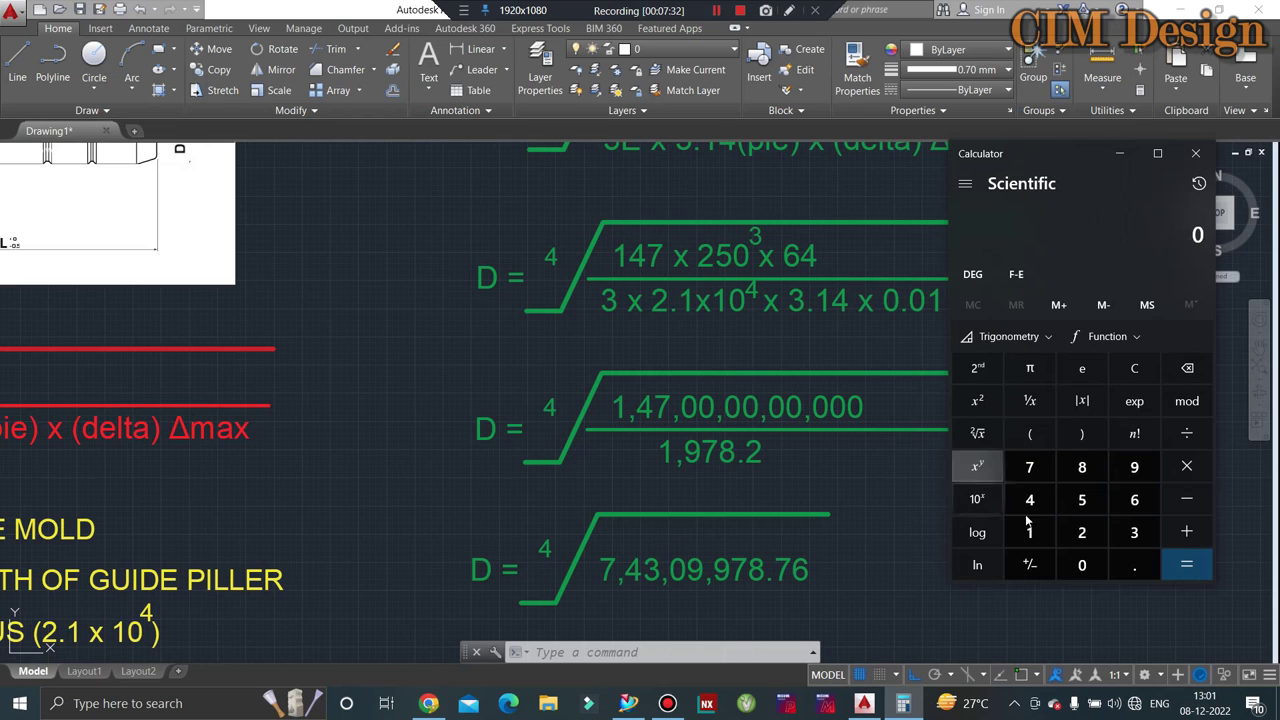
left_click(1134, 532)
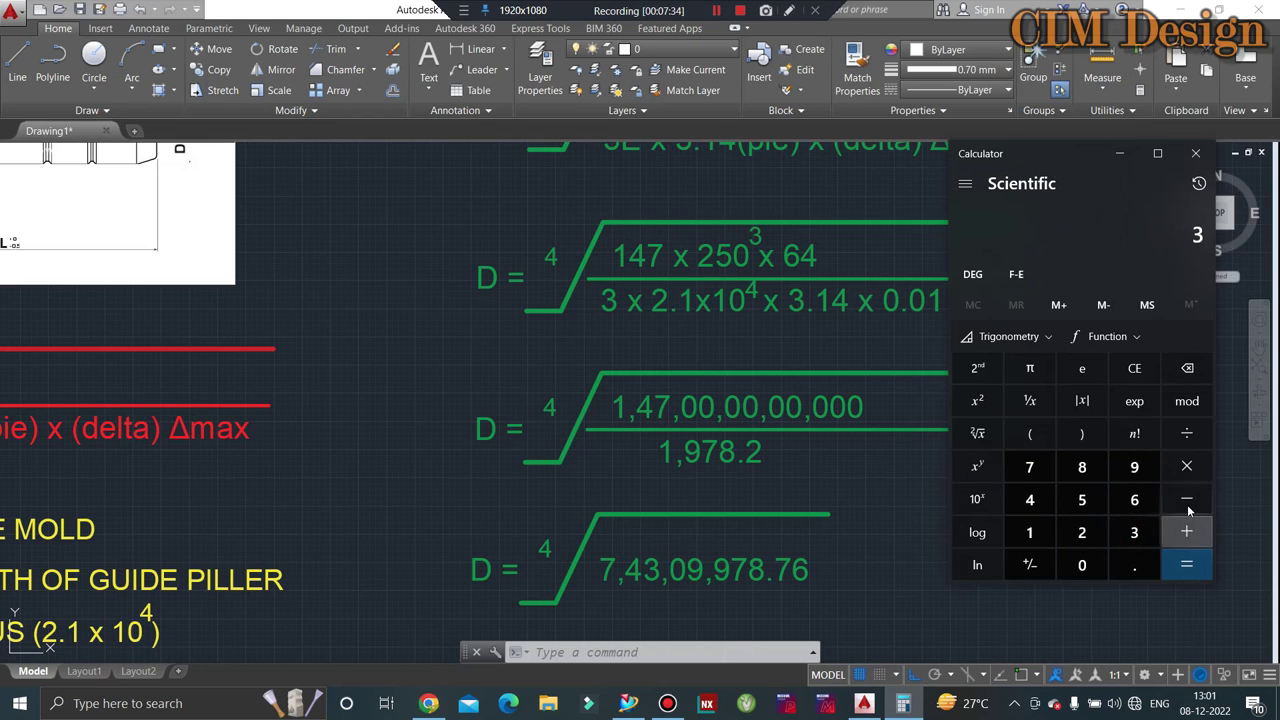
Step: Work out 10⁴ = 10,000 in Calculator, clearing the mistaken earlier attempts
left_click(1186, 466)
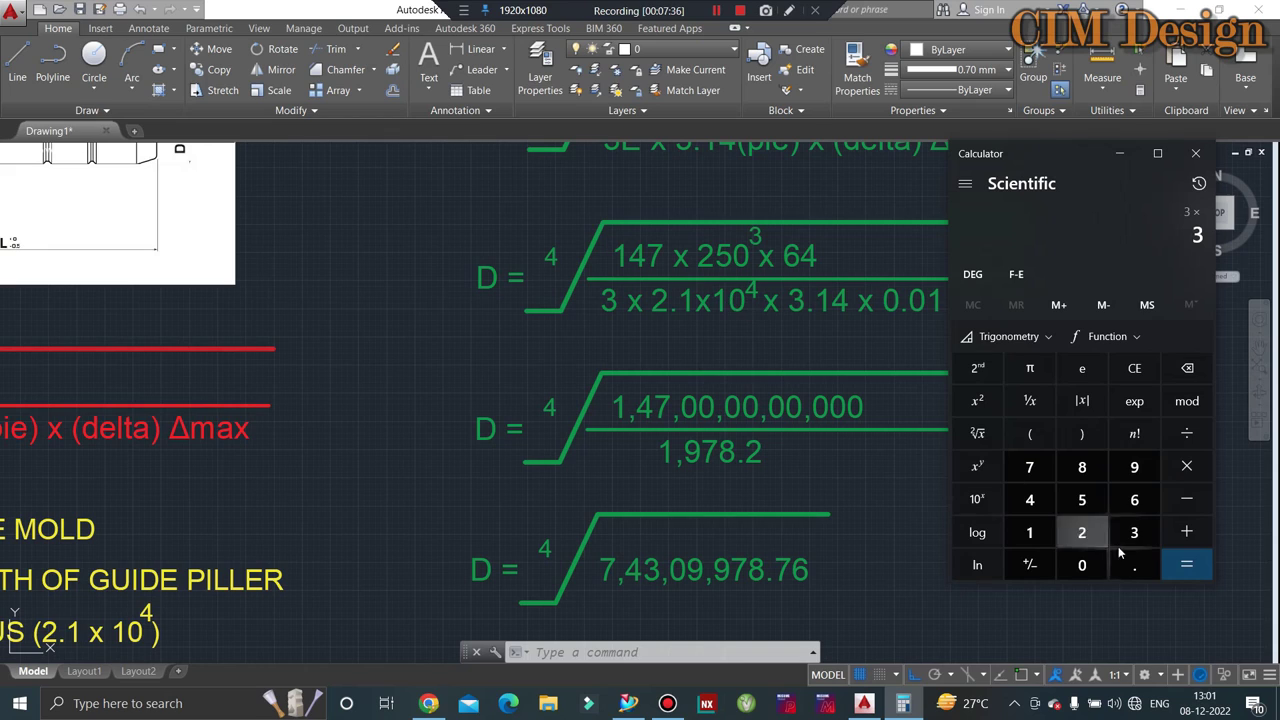
left_click(1029, 532)
left_click(1081, 565)
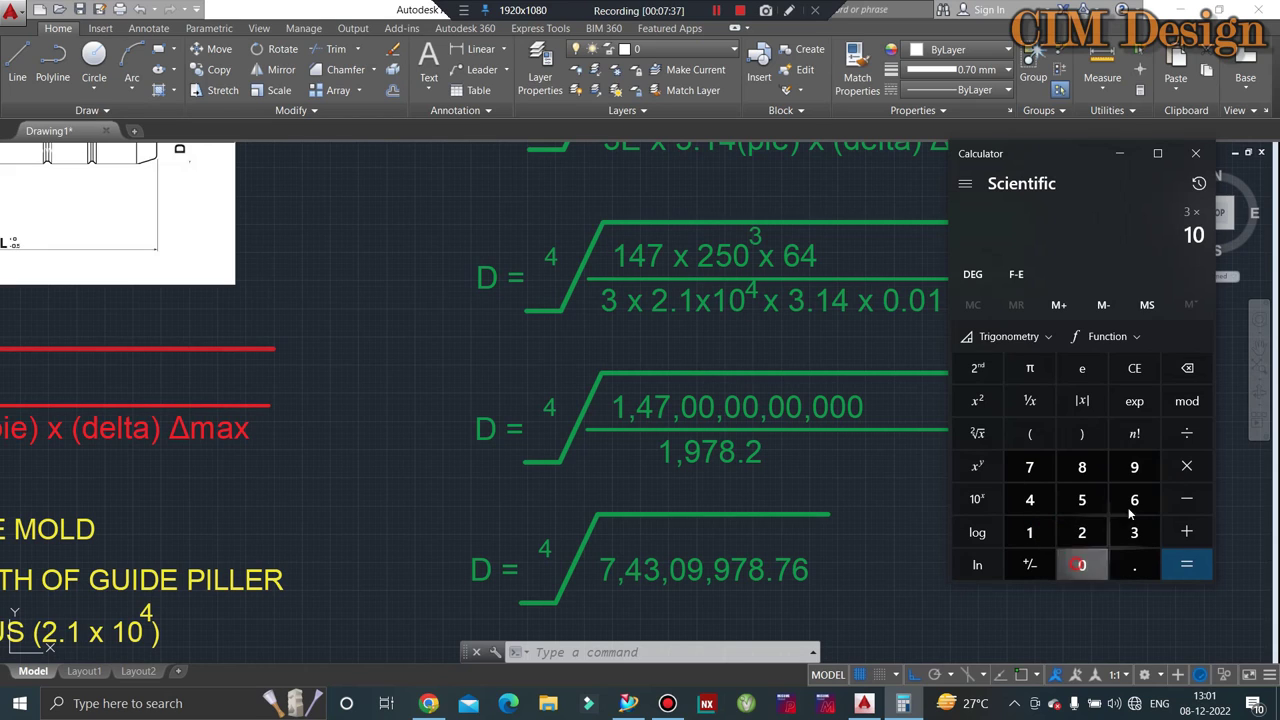
left_click(995, 510)
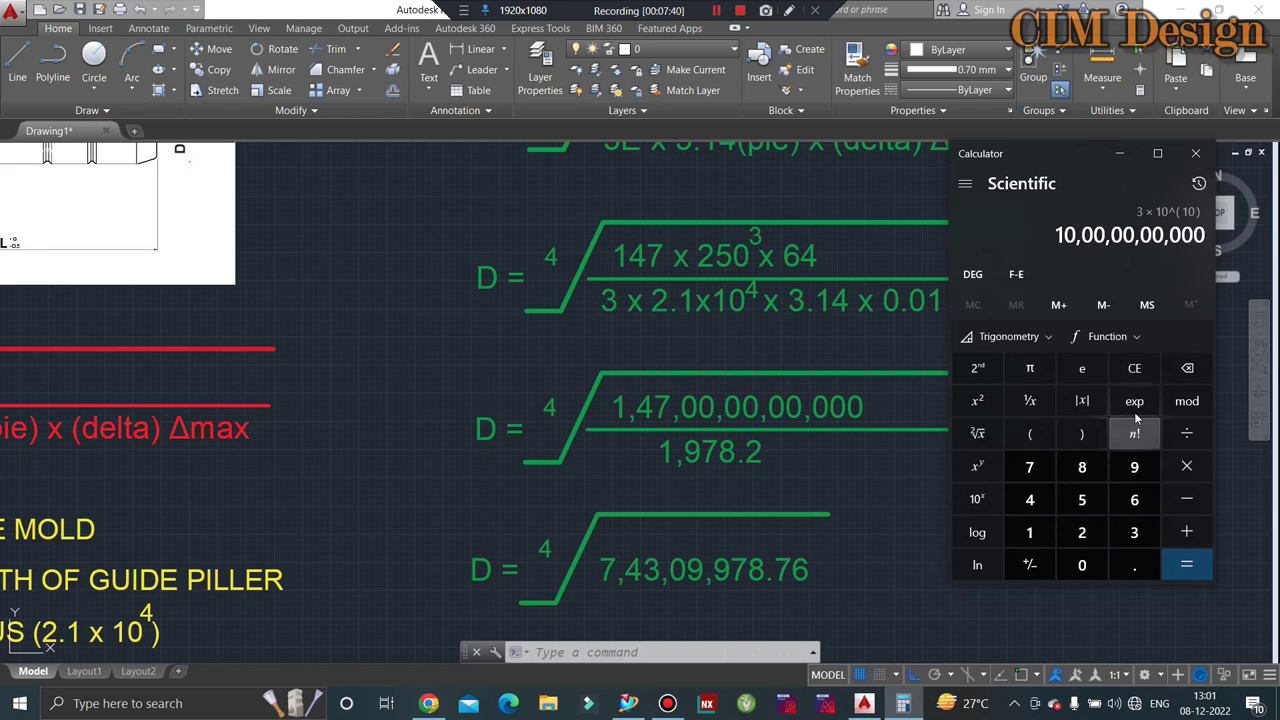
left_click(1134, 368)
left_click(1029, 532)
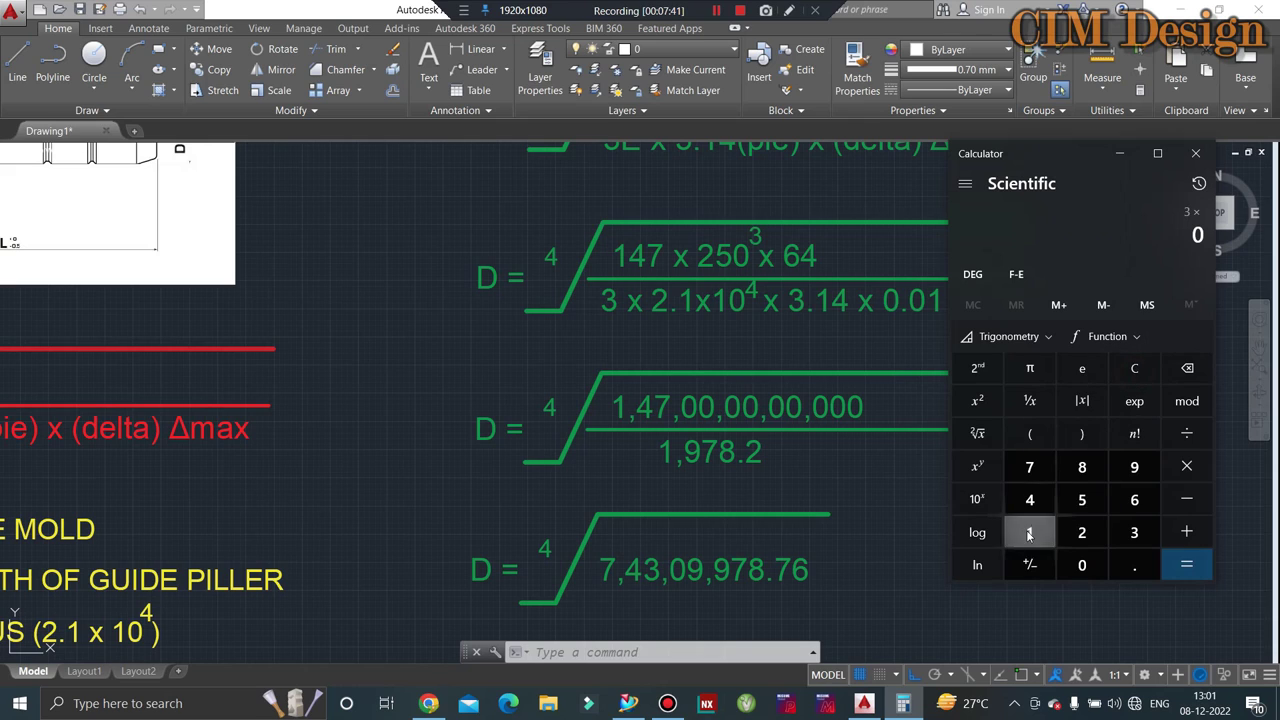
left_click(1083, 566)
left_click(980, 468)
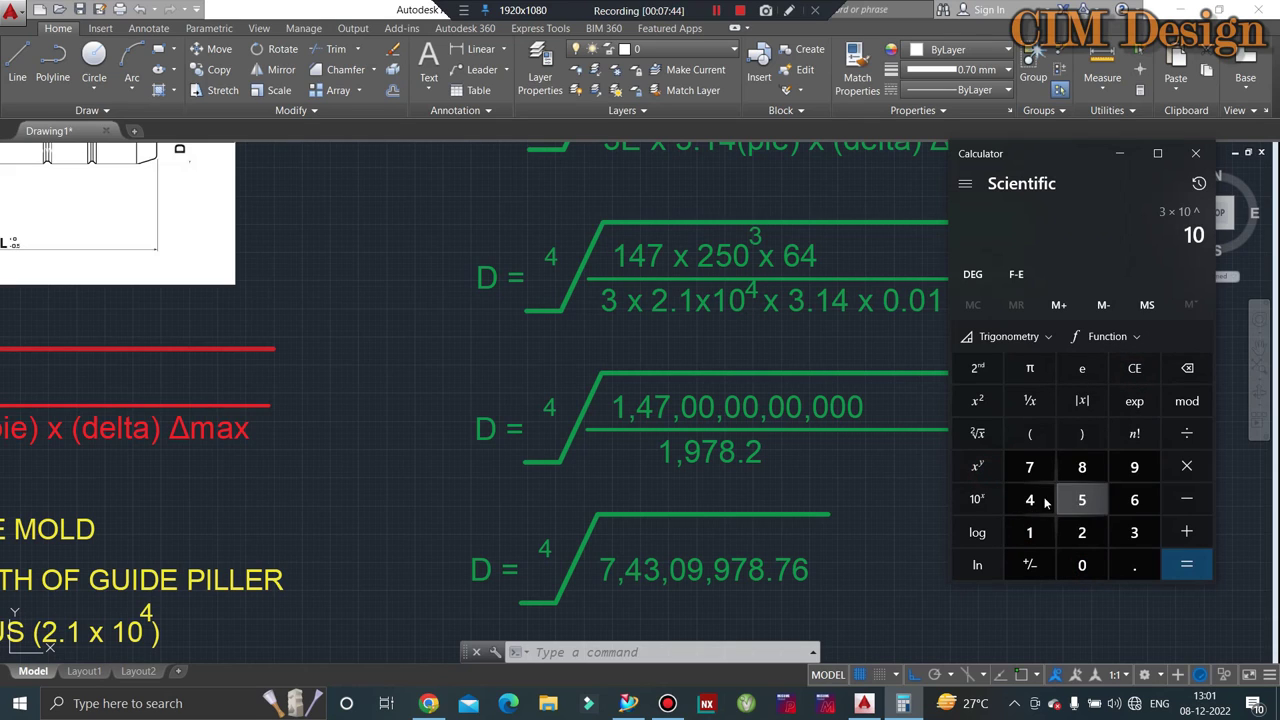
left_click(1035, 500)
left_click(1190, 568)
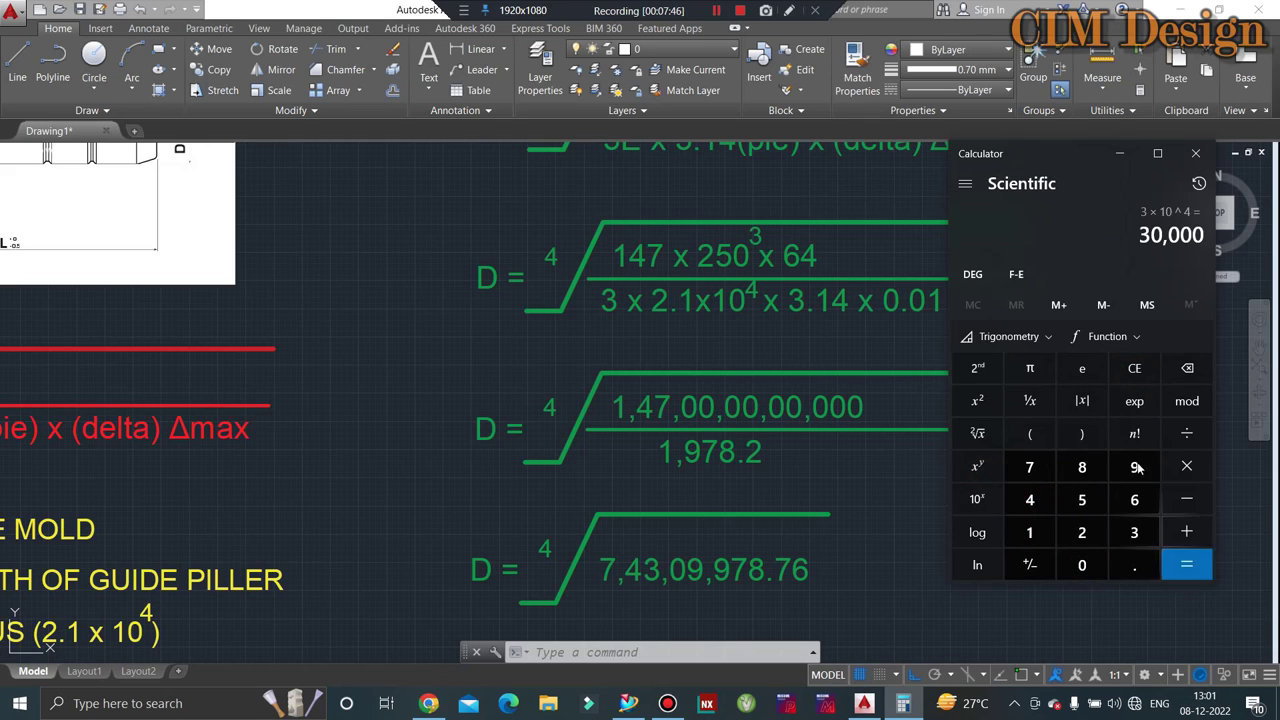
left_click(1134, 368)
left_click(1040, 535)
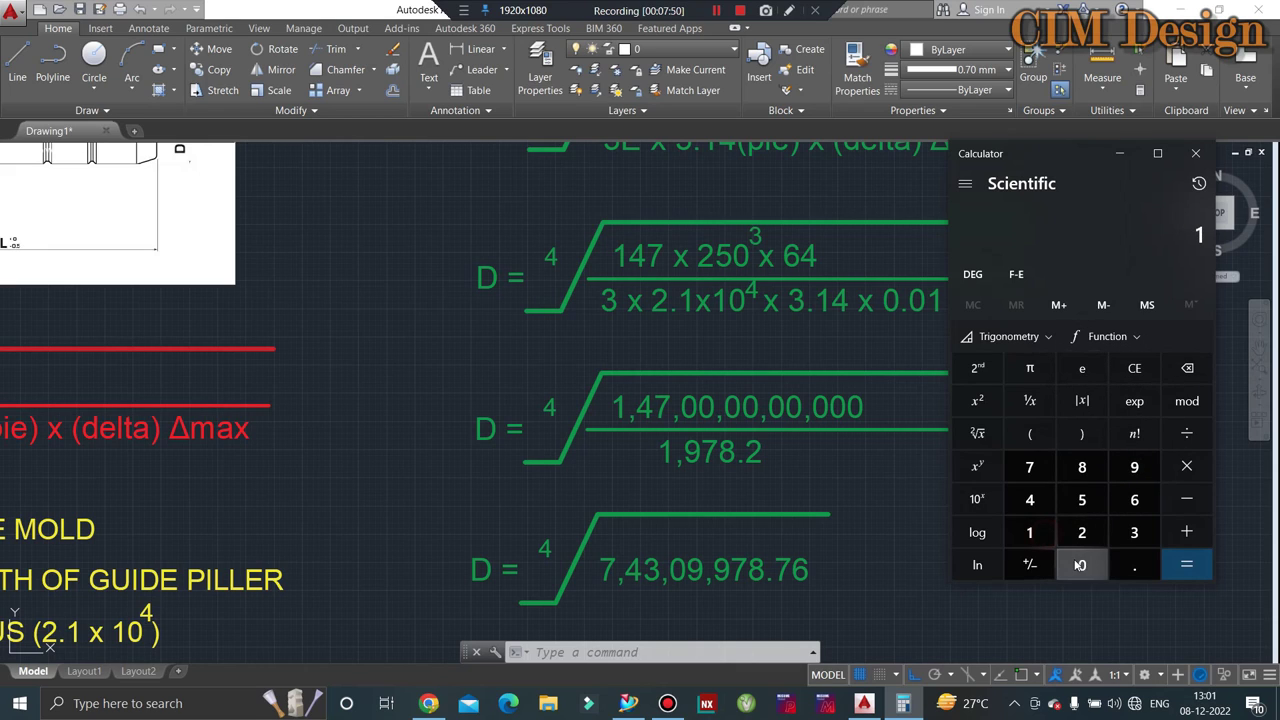
left_click(1080, 566)
left_click(993, 468)
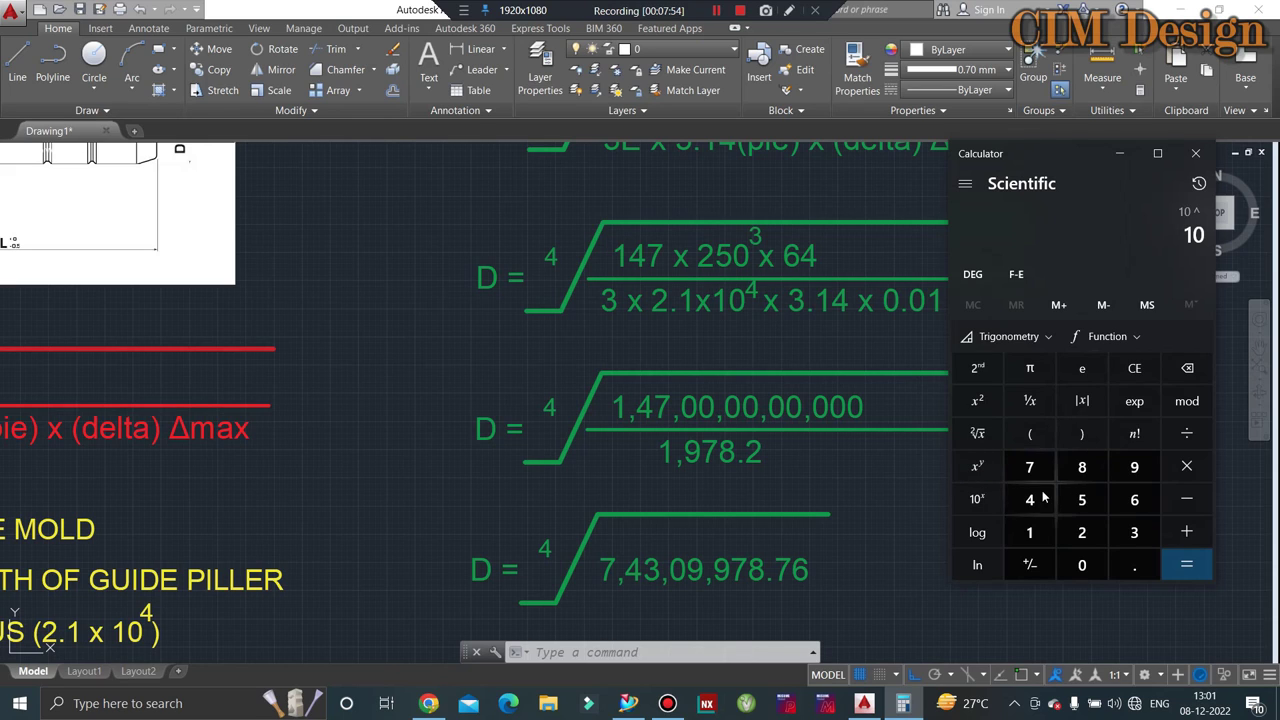
left_click(1029, 499)
left_click(1200, 575)
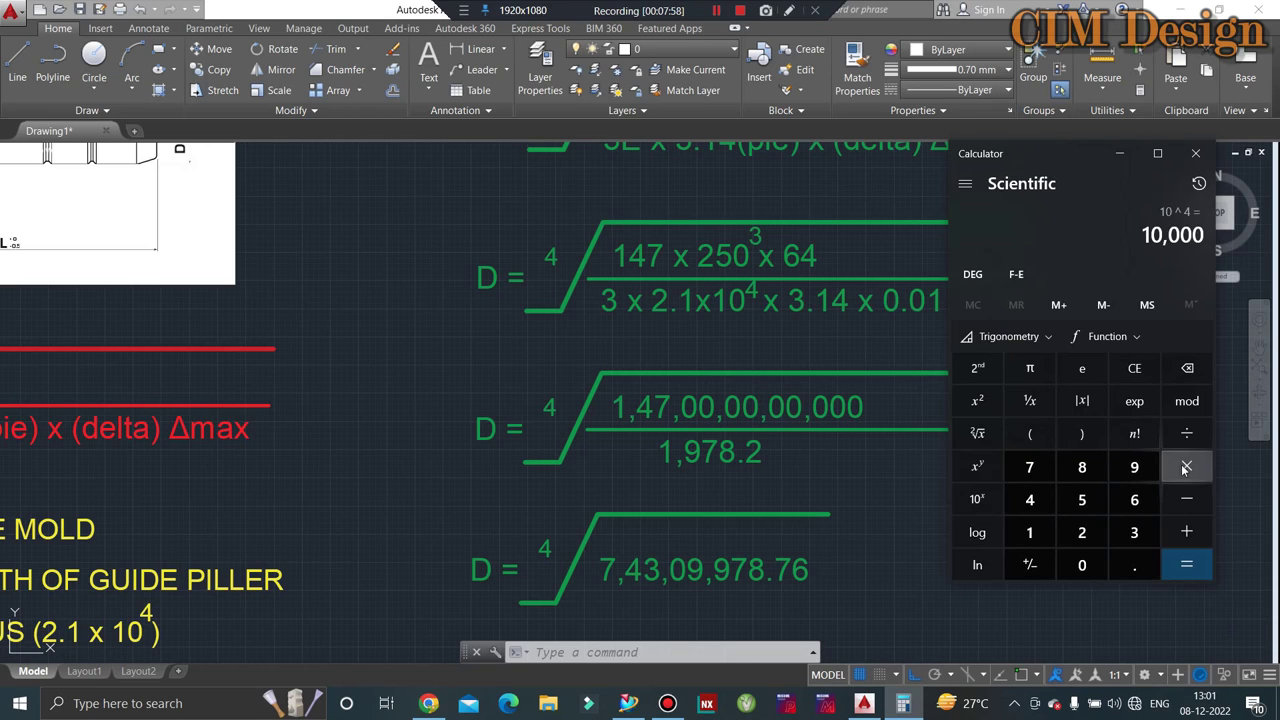
Step: Multiply 10,000 by 3, then 2.1, then 3.14 to get 197,820
left_click(1186, 466)
left_click(1134, 532)
left_click(1188, 560)
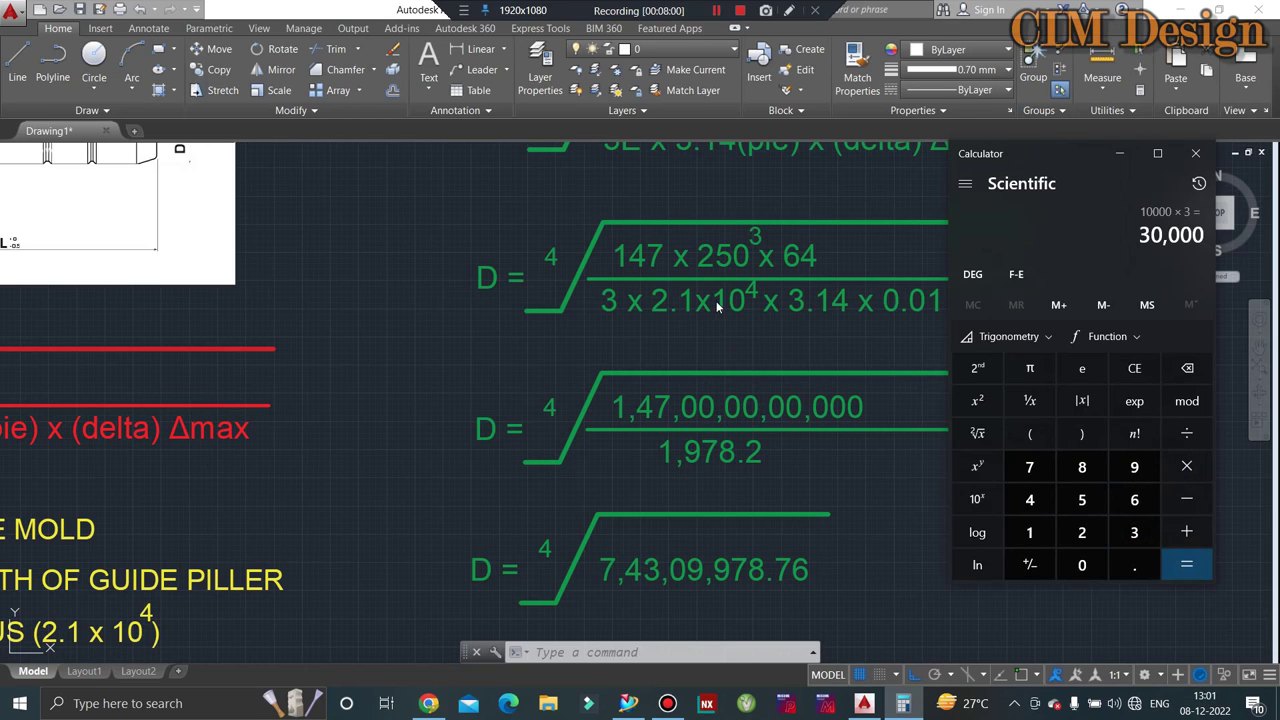
left_click(1187, 466)
left_click(1082, 532)
left_click(1134, 565)
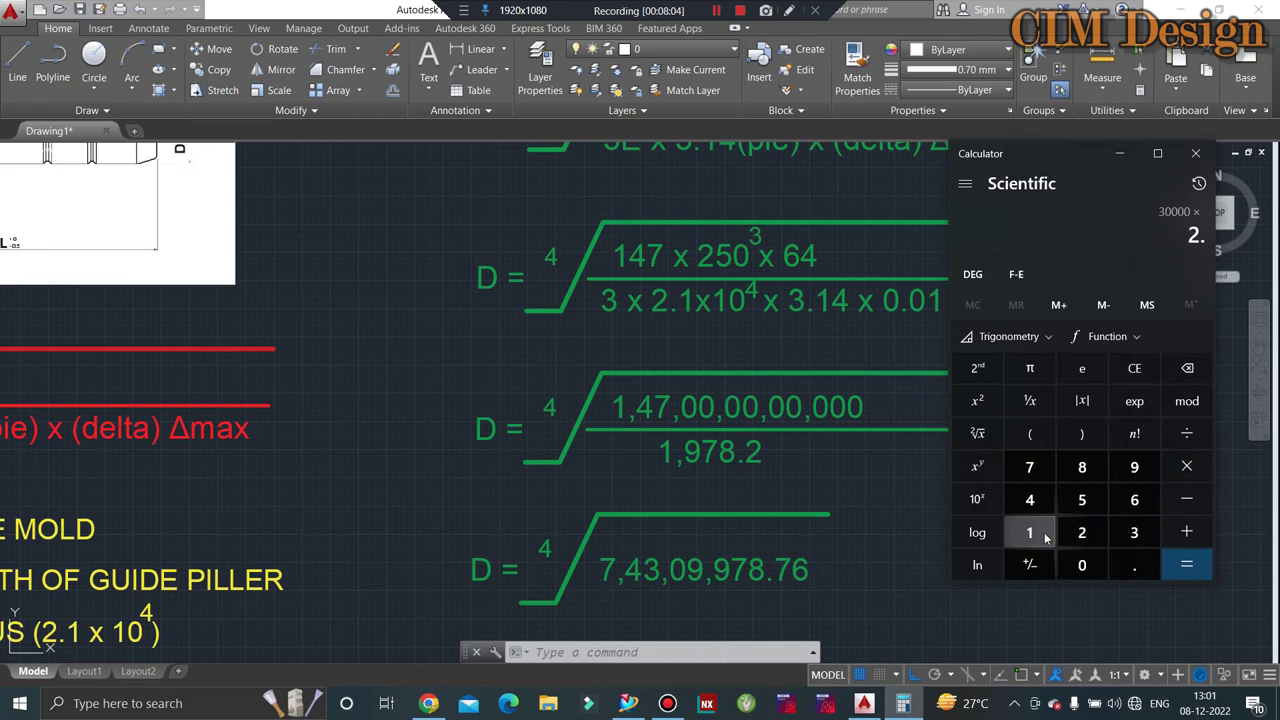
left_click(1045, 538)
left_click(1187, 565)
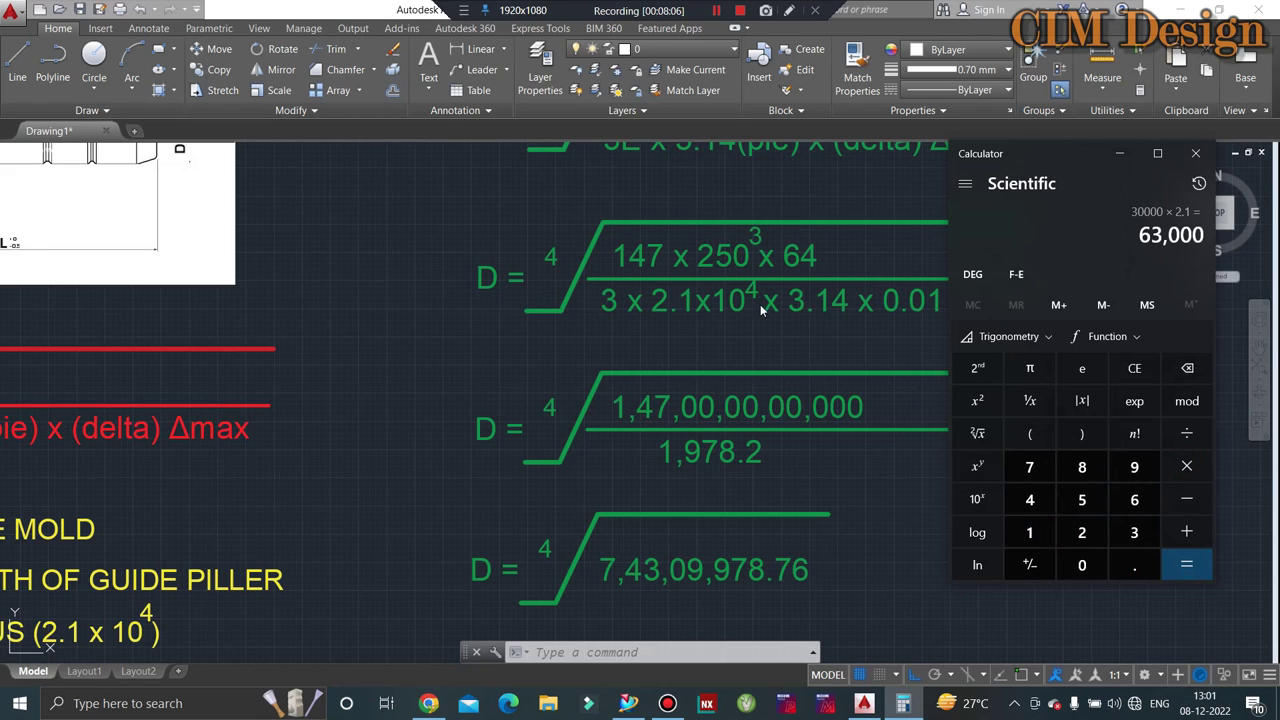
left_click(1187, 466)
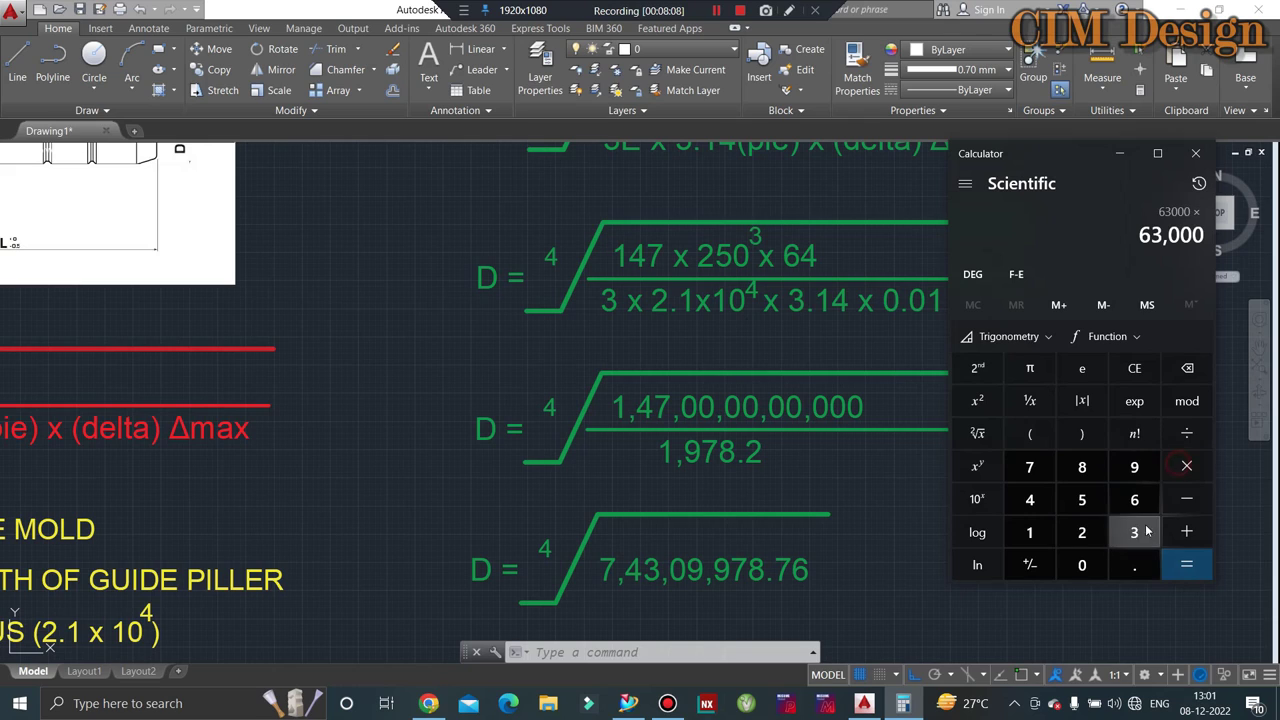
left_click(1135, 535)
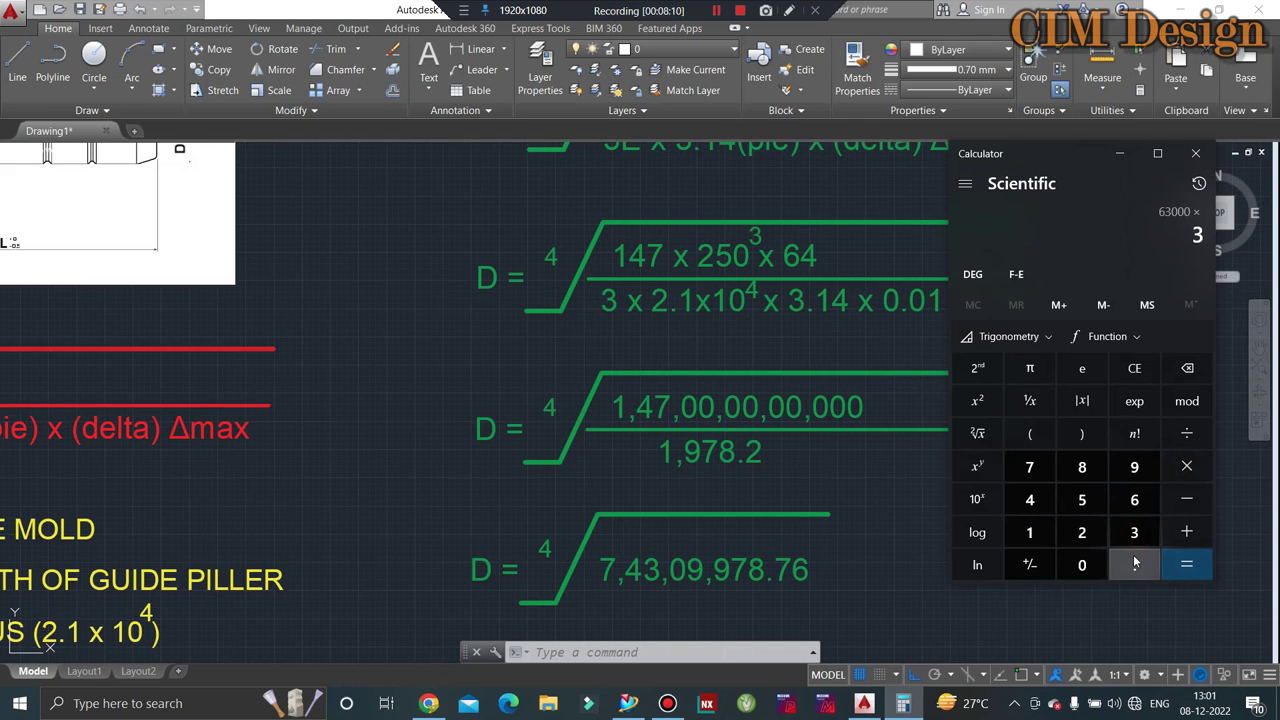
left_click(1134, 565)
left_click(1029, 532)
left_click(1029, 499)
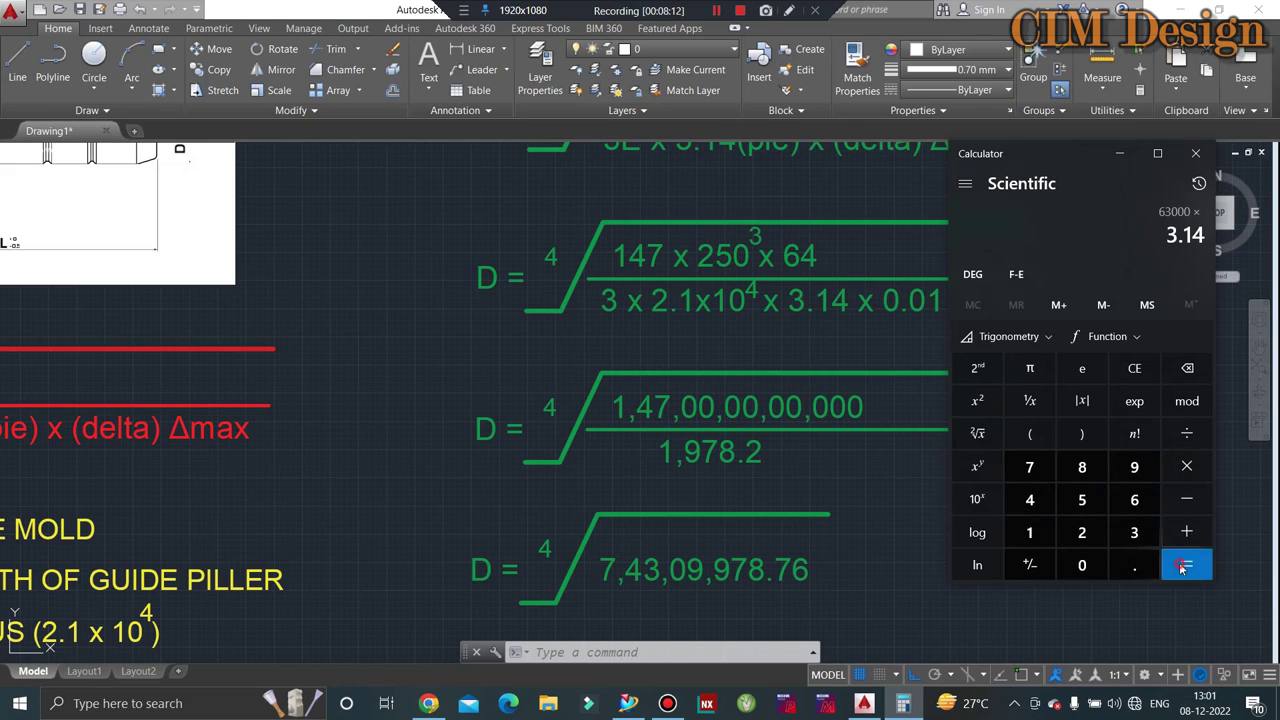
left_click(1183, 567)
Step: Multiply by 0.01 to get 1,978.2, then clear the display
left_click(1187, 474)
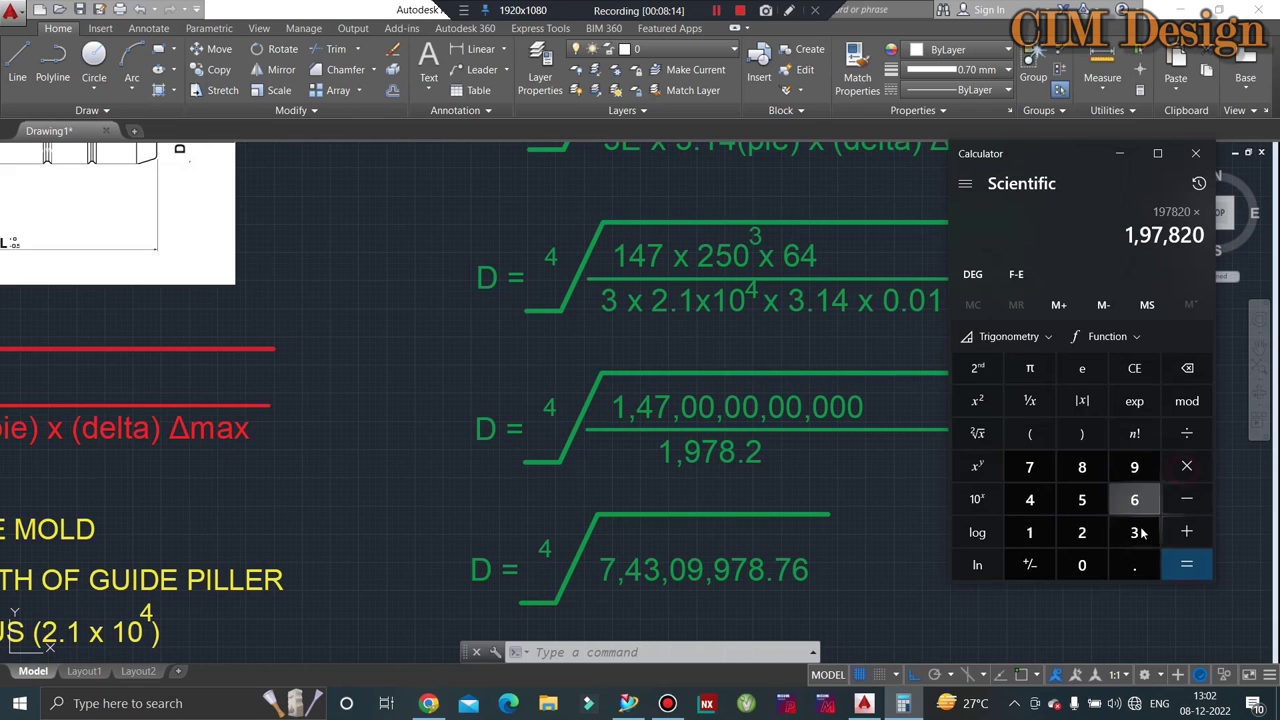
left_click(1081, 565)
left_click(1134, 565)
left_click(1081, 565)
left_click(1046, 536)
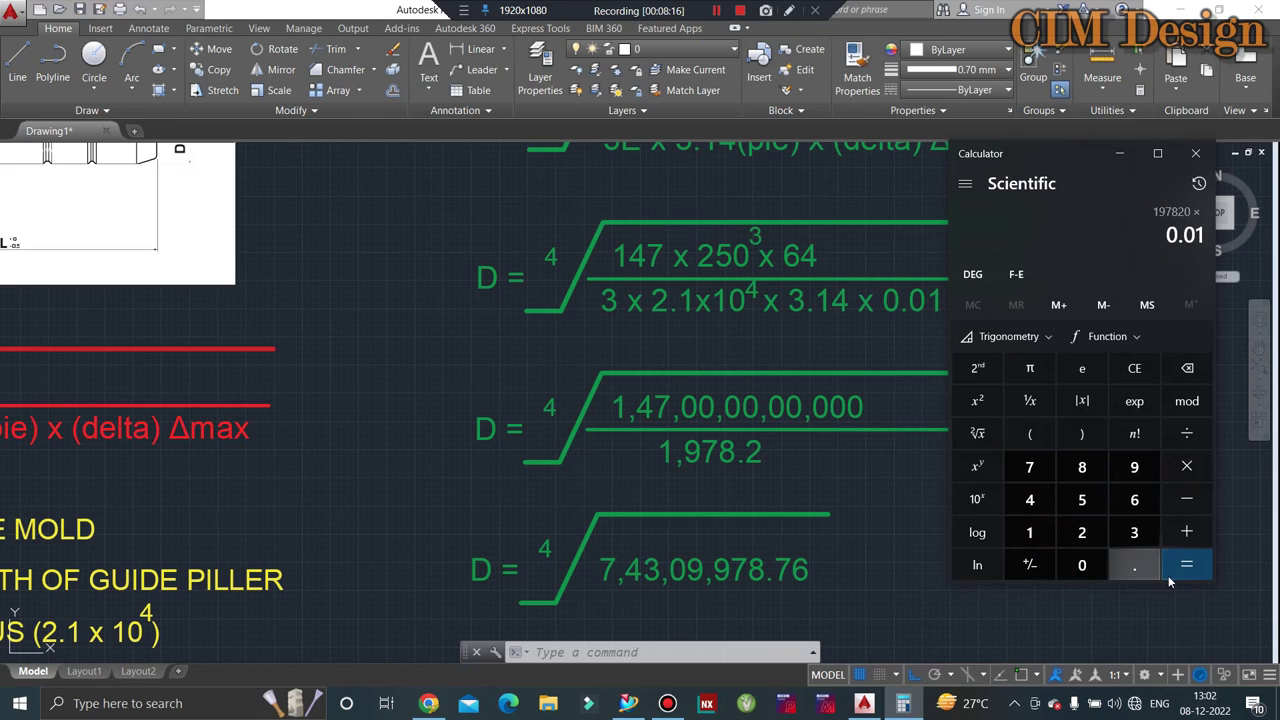
left_click(1187, 565)
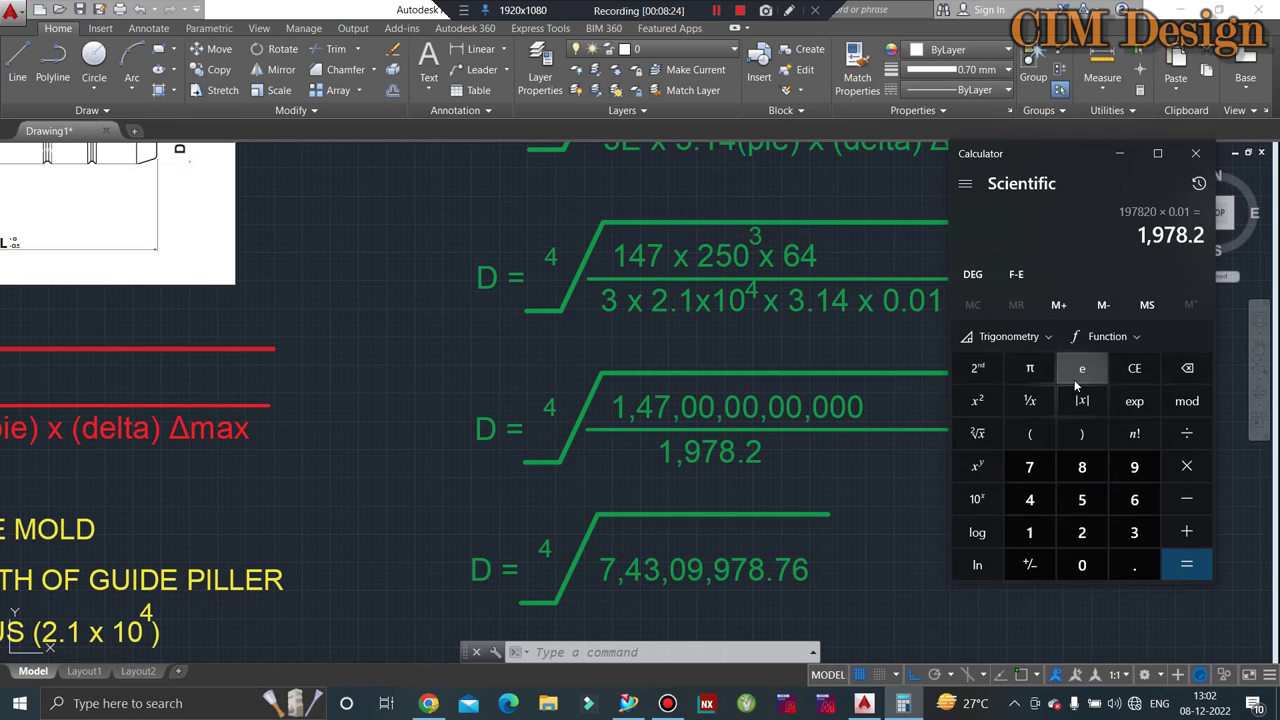
left_click(1134, 368)
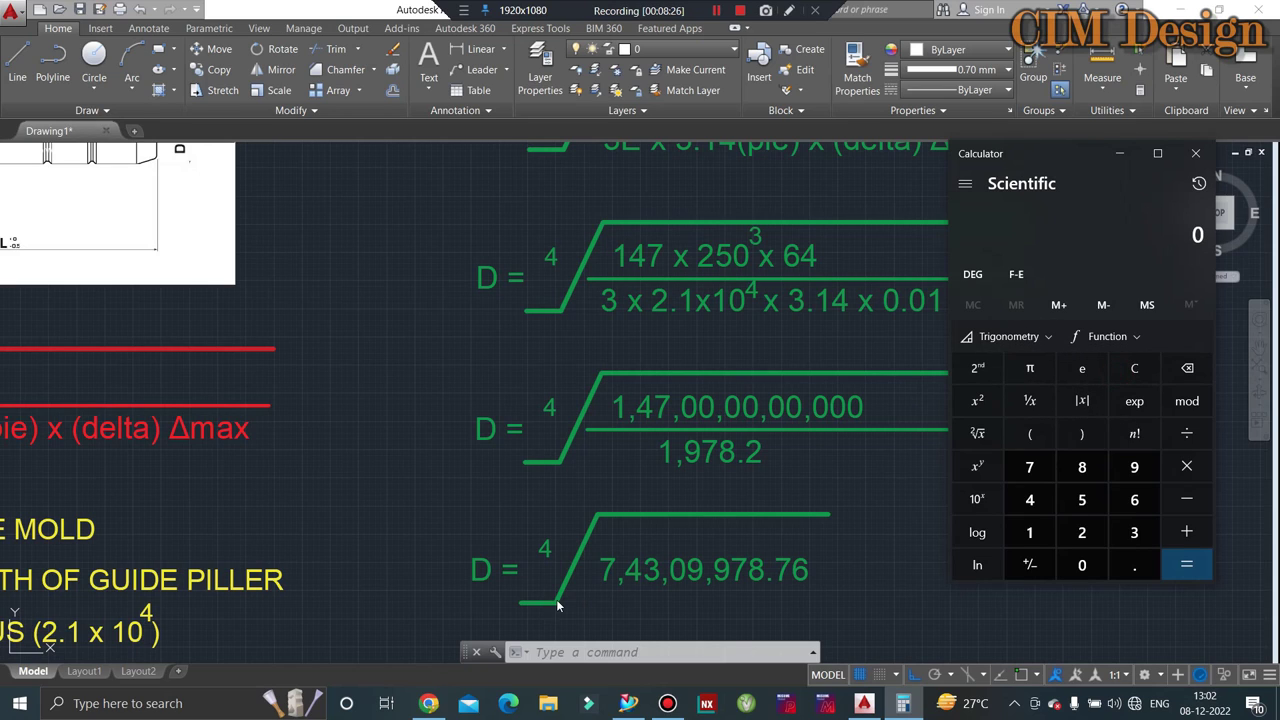
Step: Key in the number with a misplaced decimal point, then clear the wrong entry
left_click(1029, 467)
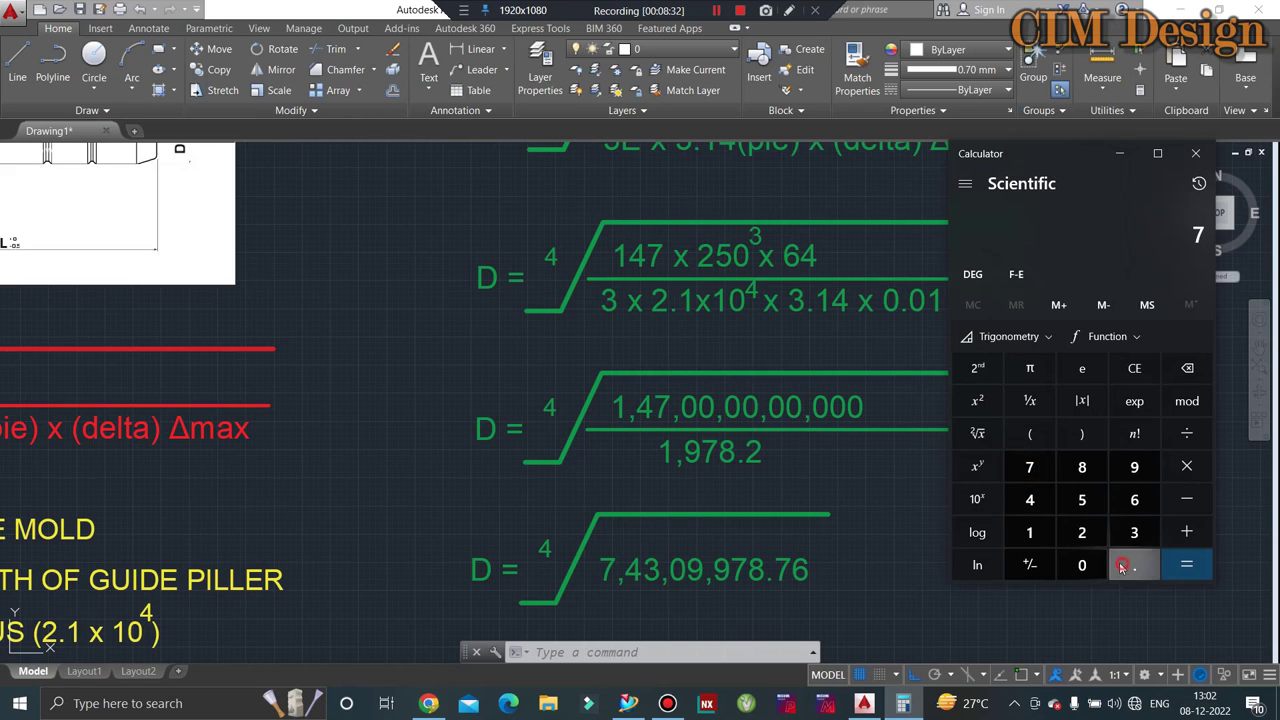
left_click(1134, 565)
left_click(1029, 499)
left_click(1134, 532)
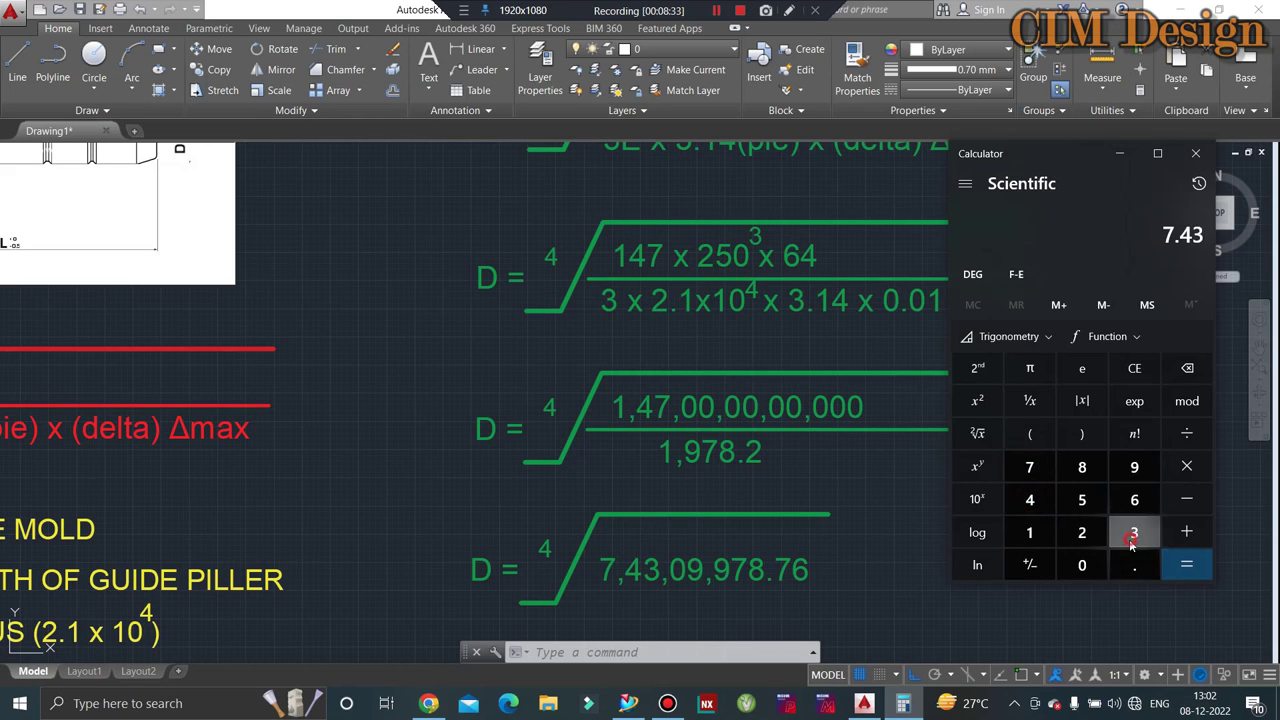
left_click(1081, 565)
left_click(1128, 477)
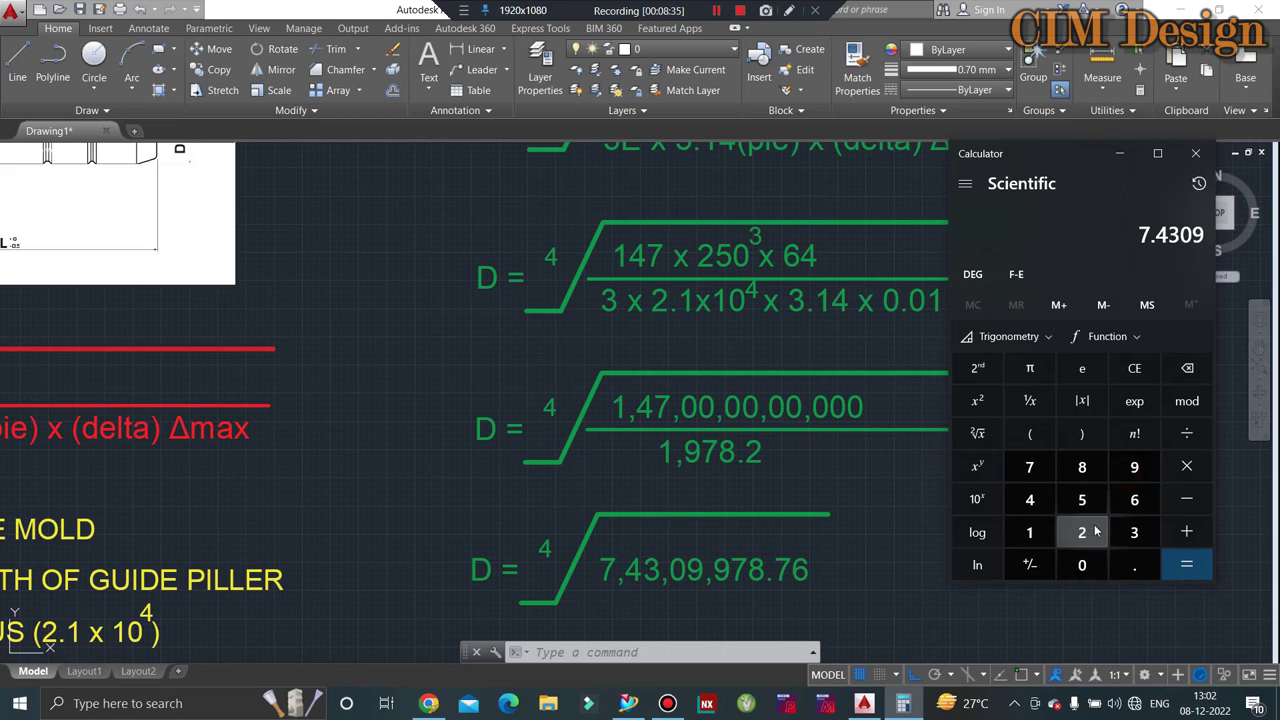
left_click(1128, 470)
left_click(1031, 470)
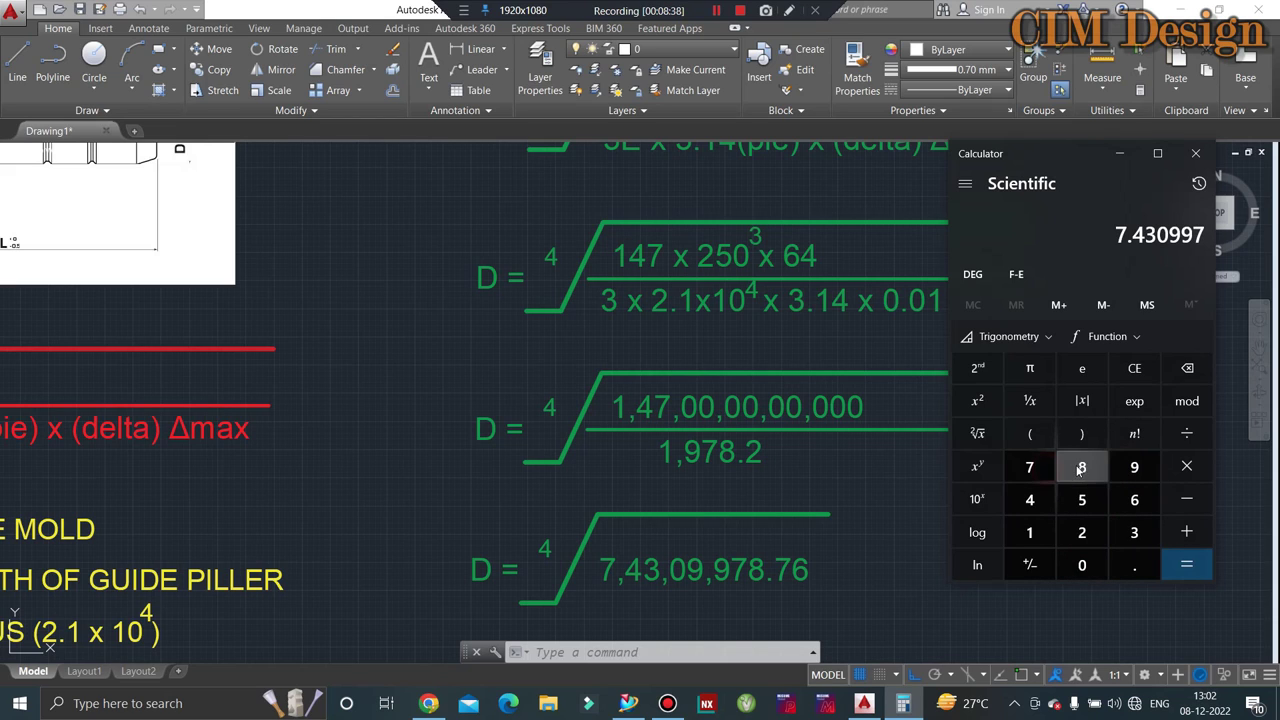
left_click(1081, 470)
left_click(1031, 469)
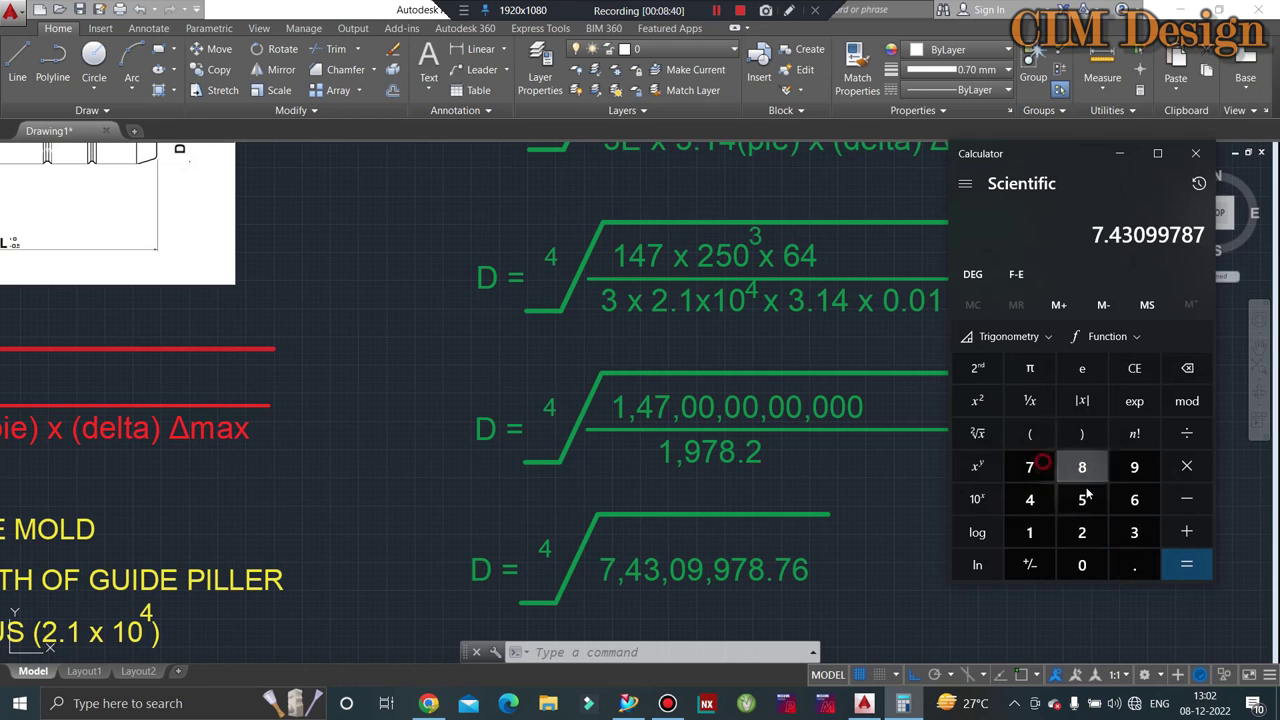
left_click(1128, 503)
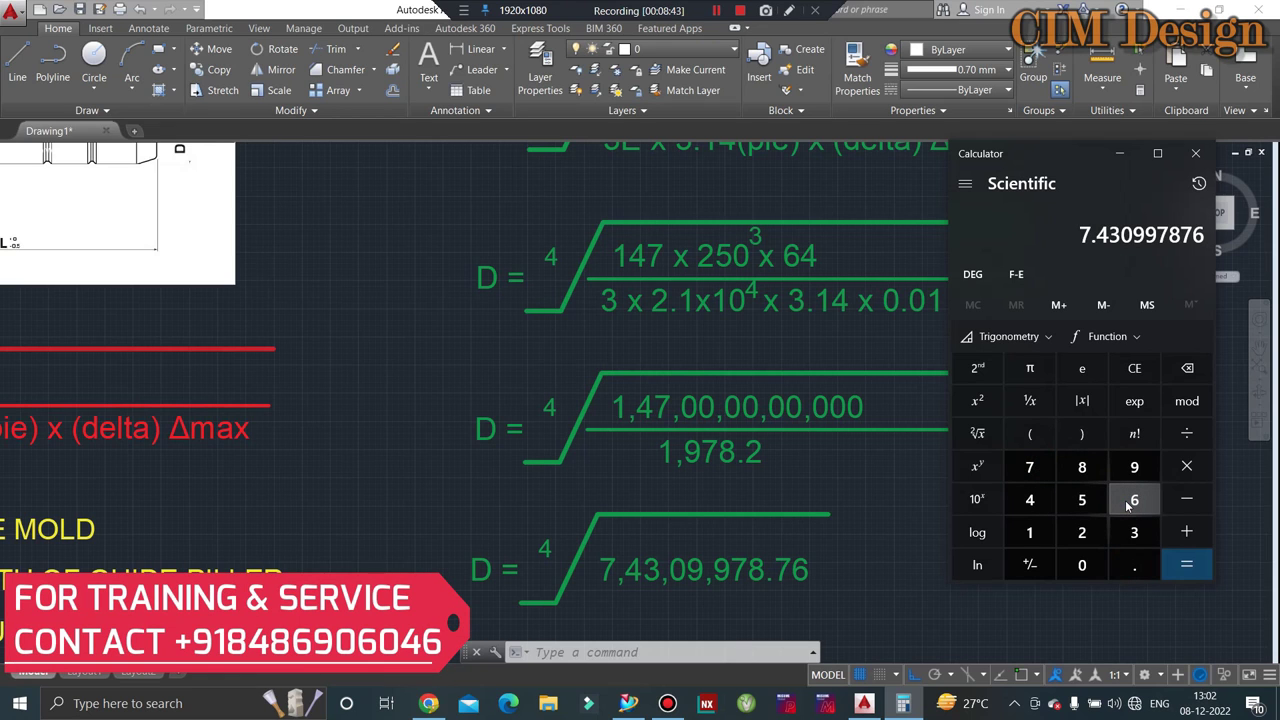
left_click(1187, 368)
left_click(1132, 370)
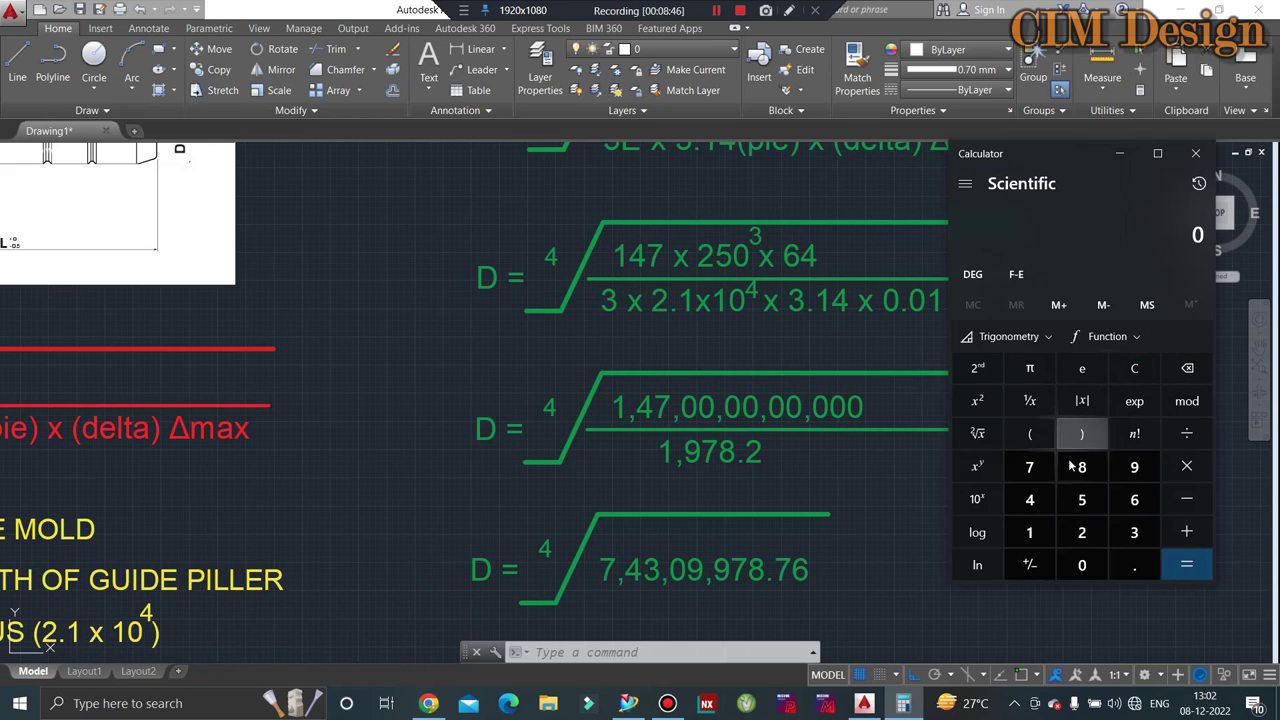
Step: Re-enter the value 74309978.76 correctly in Calculator
left_click(1031, 472)
left_click(1030, 500)
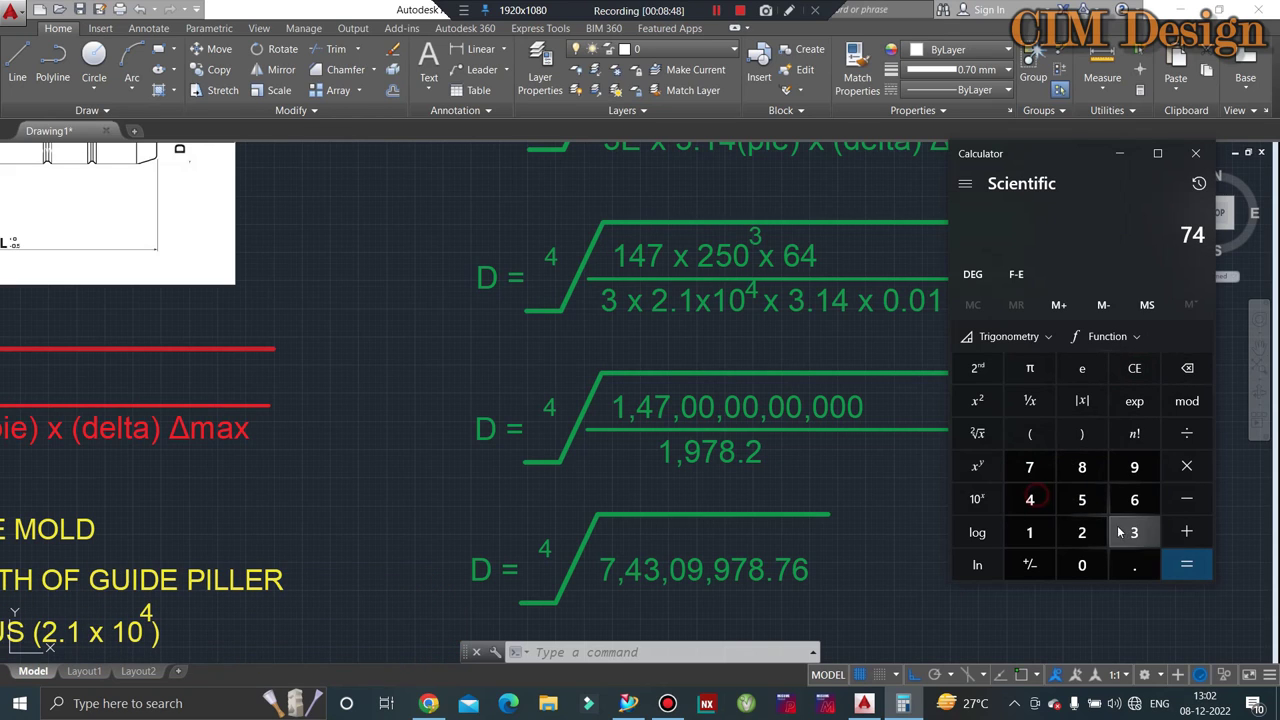
left_click(1131, 533)
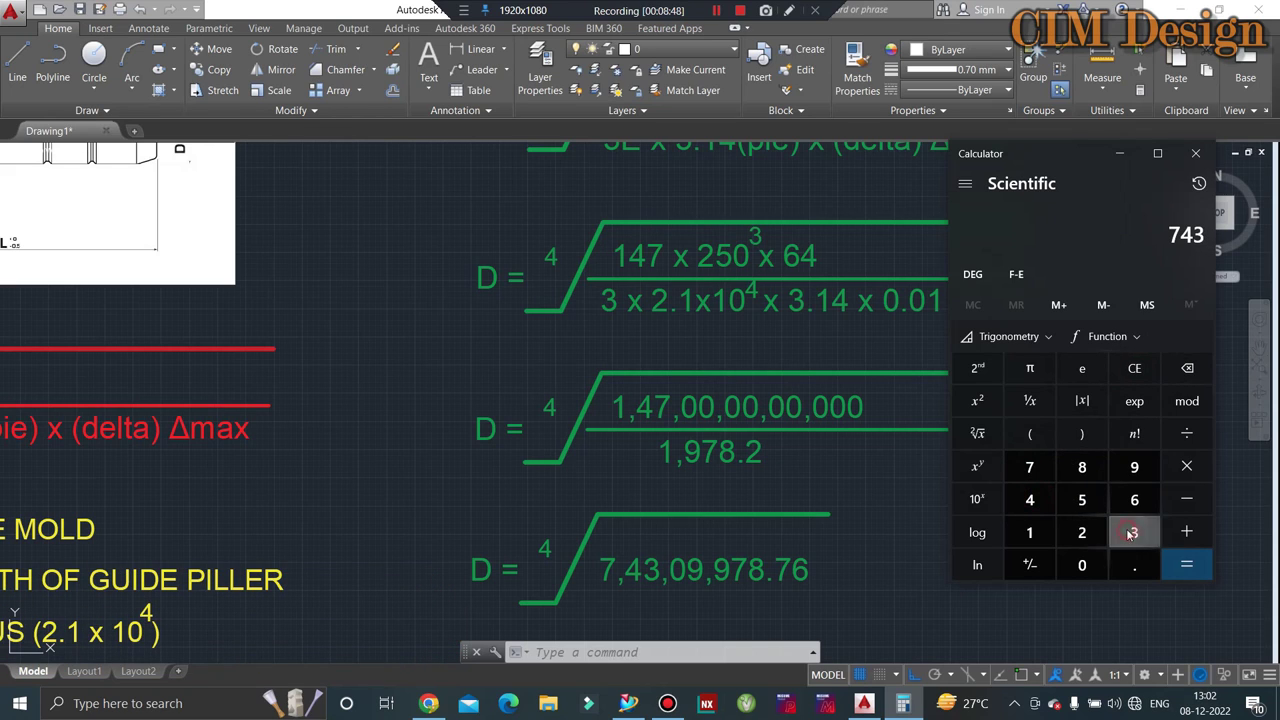
left_click(1081, 565)
left_click(1134, 467)
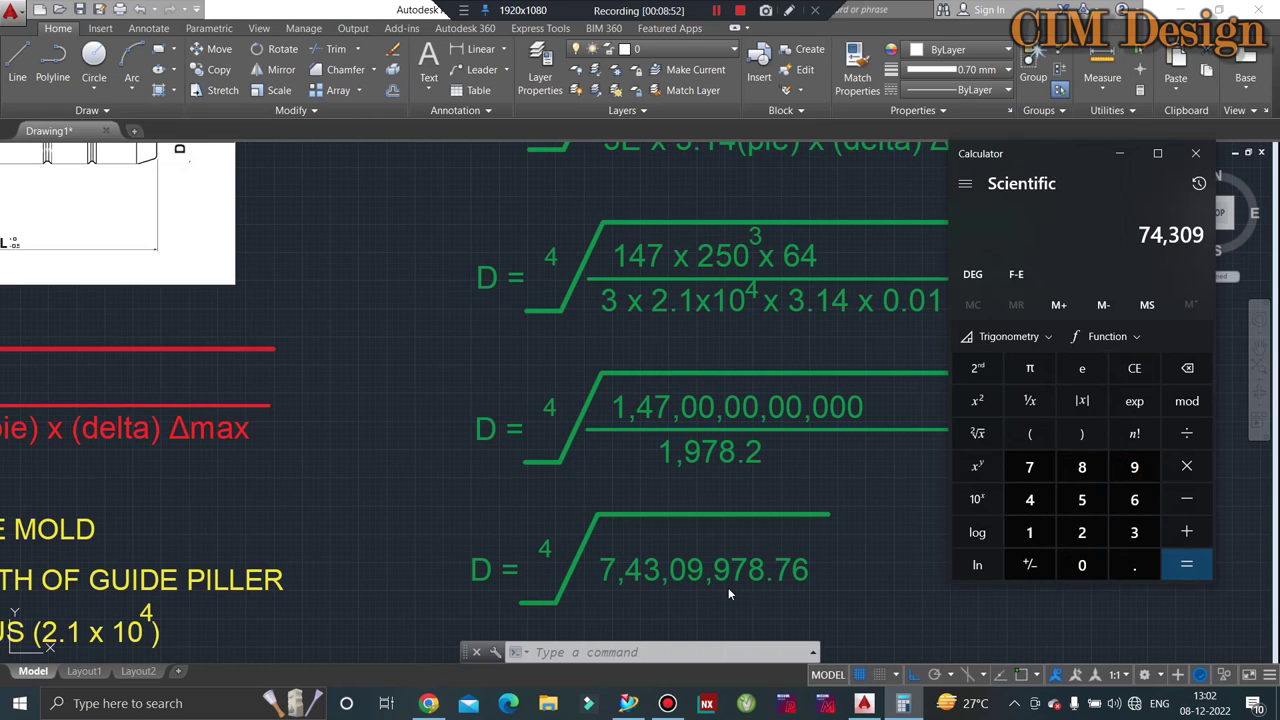
left_click(1134, 467)
left_click(1029, 467)
left_click(1082, 467)
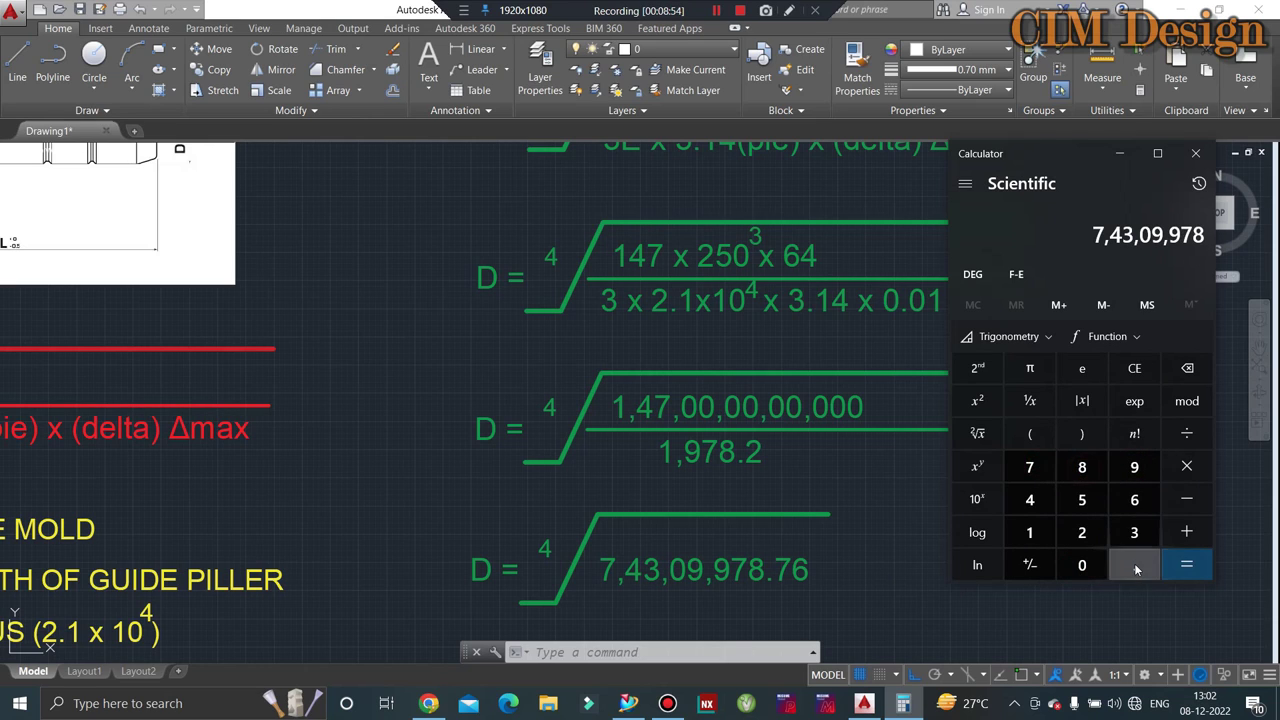
left_click(1134, 565)
left_click(1029, 467)
left_click(1134, 509)
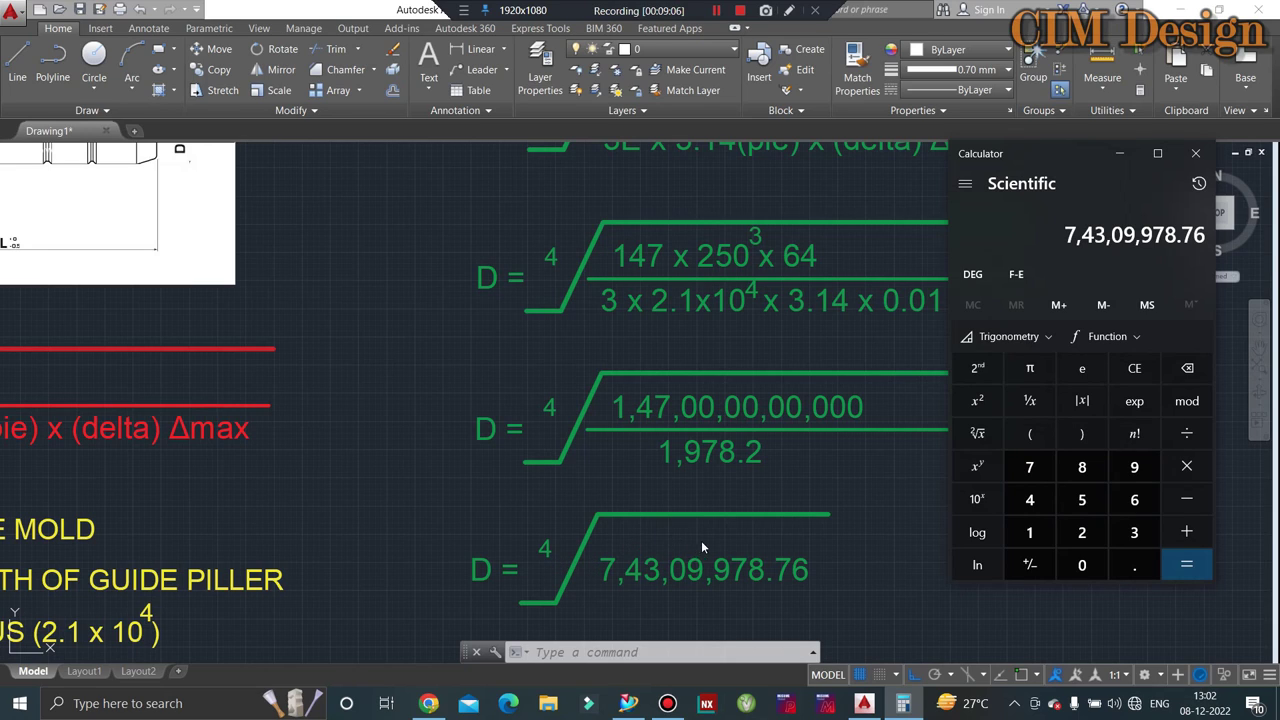
Step: Take the fourth root of 74309978.76 (≈92.8457), then square twice to restore it
left_click(977, 434)
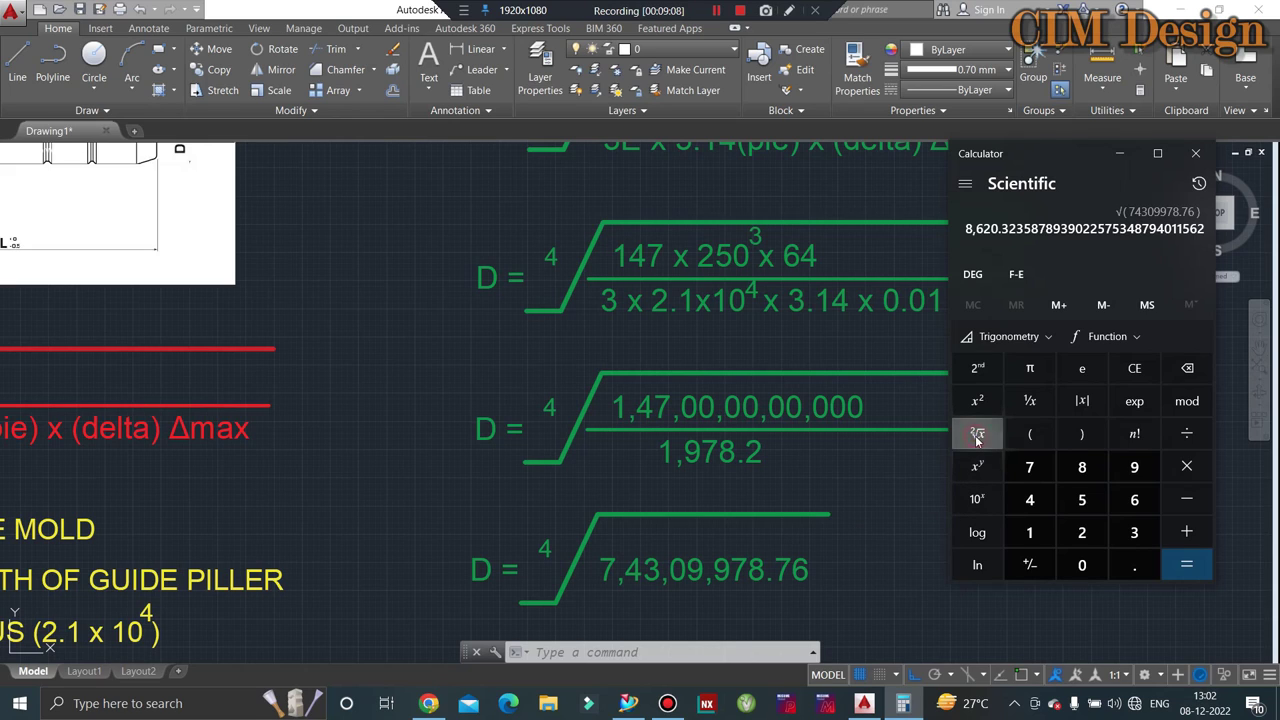
left_click(977, 434)
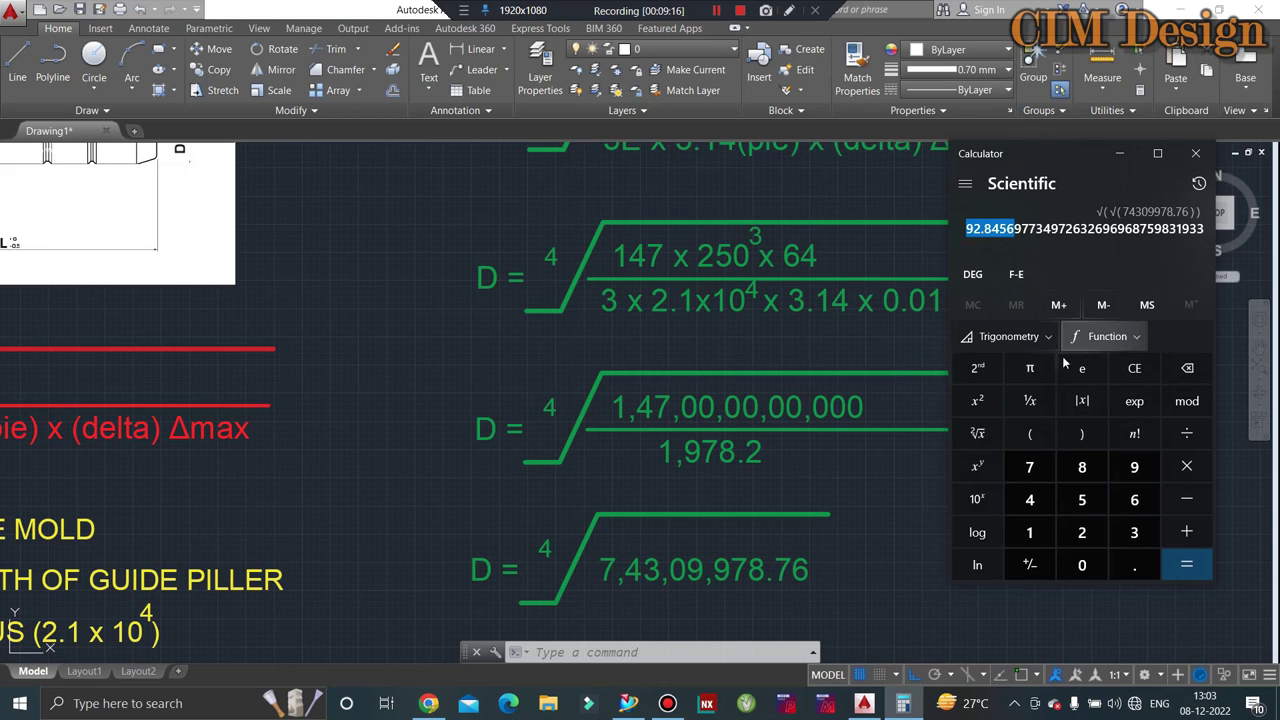
double_click(980, 400)
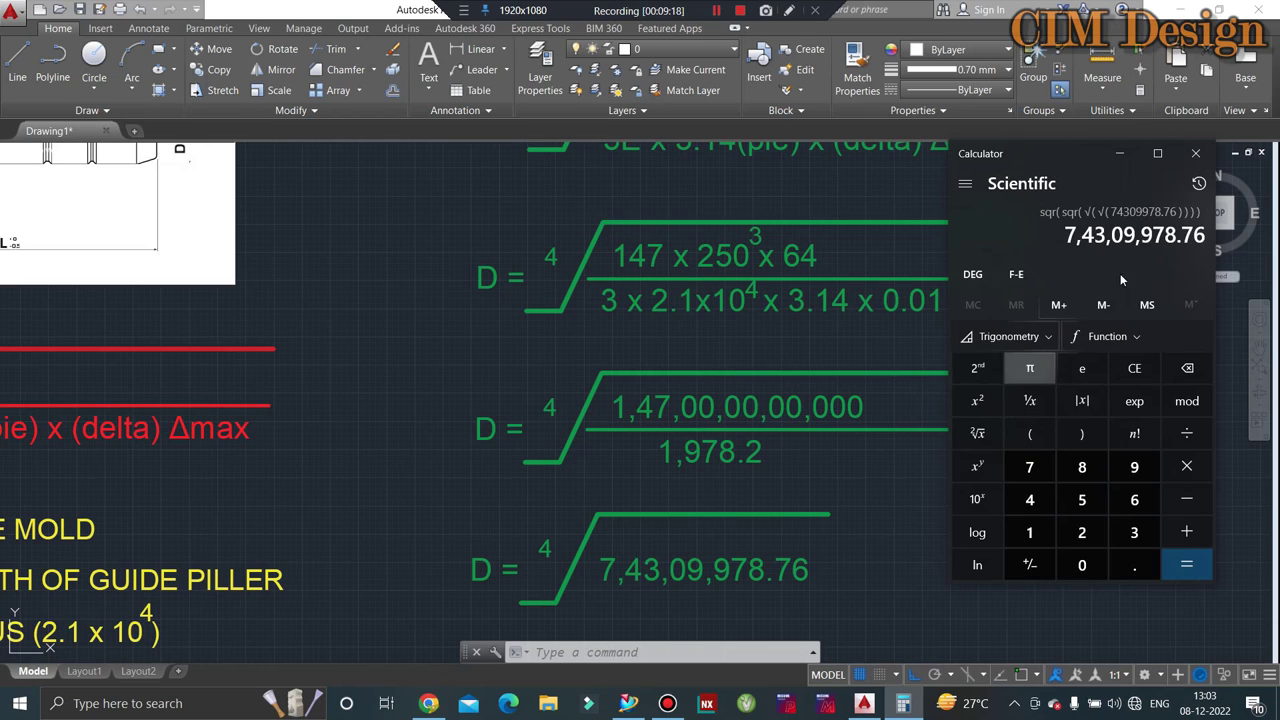
Step: Copy the displayed number 74309978.76 from the Calculator
left_click_drag(1122, 243, 1178, 240)
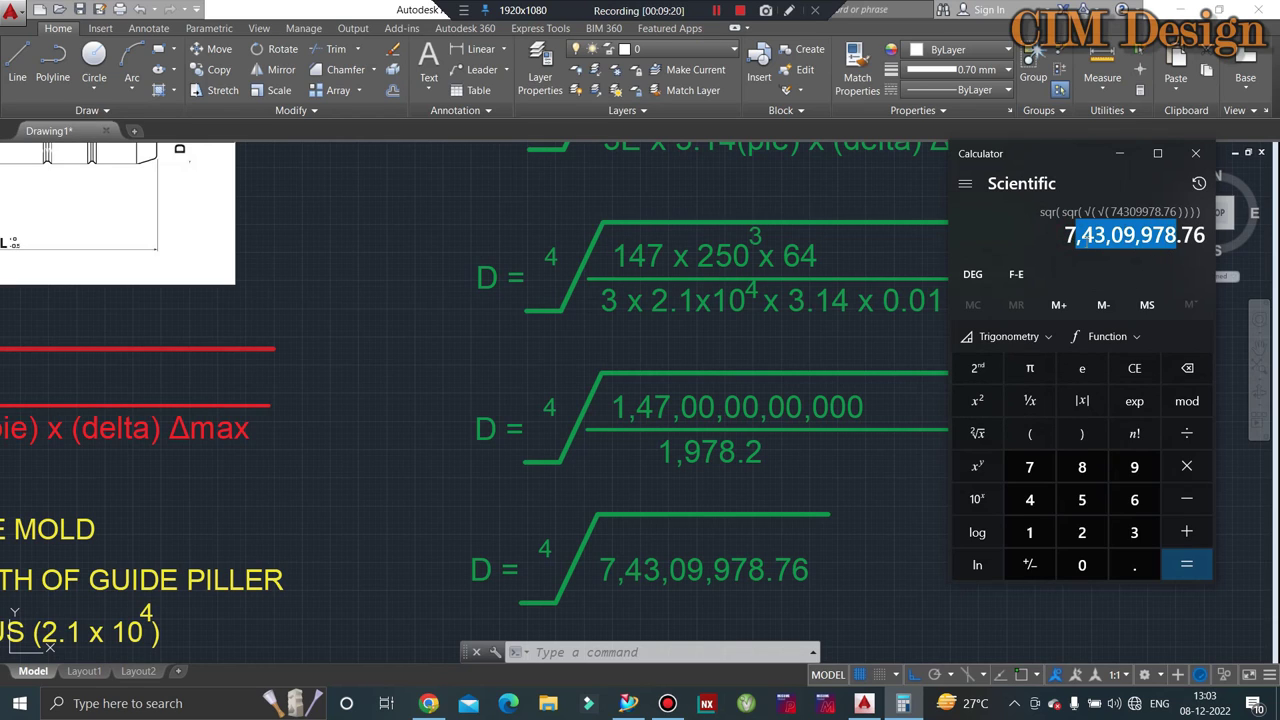
left_click_drag(1068, 235, 1180, 247)
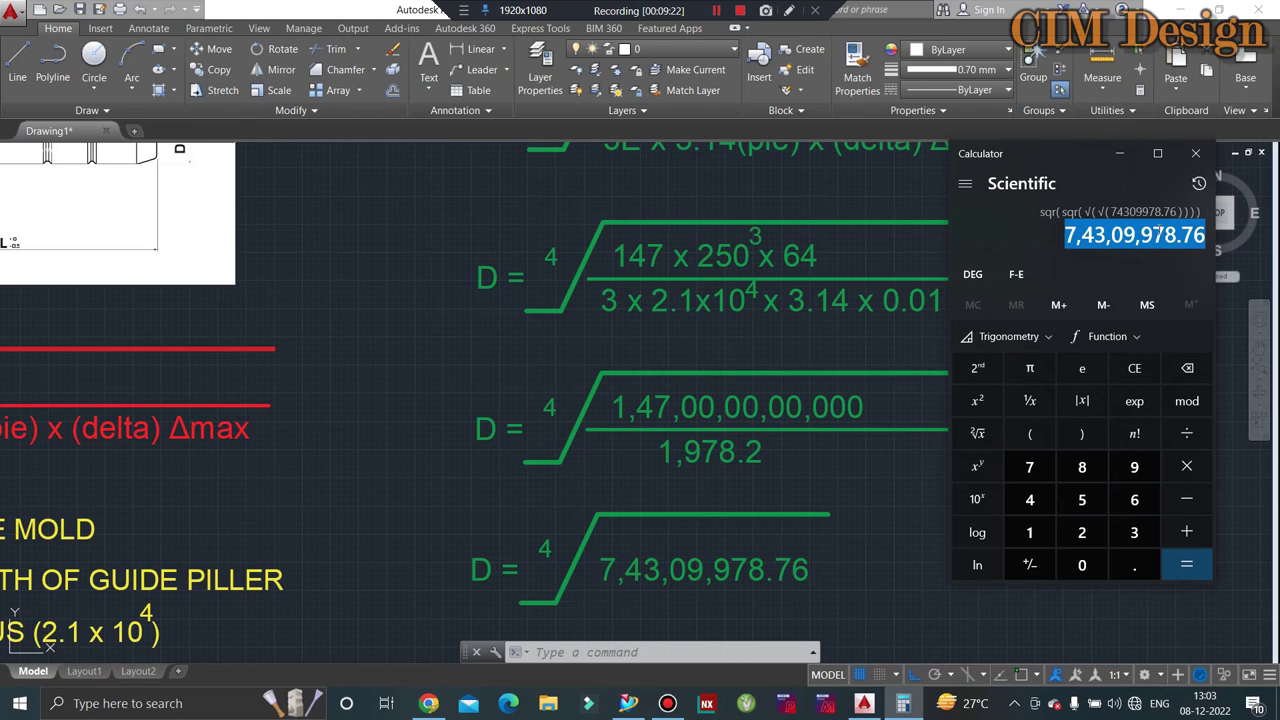
right_click(1100, 244)
left_click(951, 283)
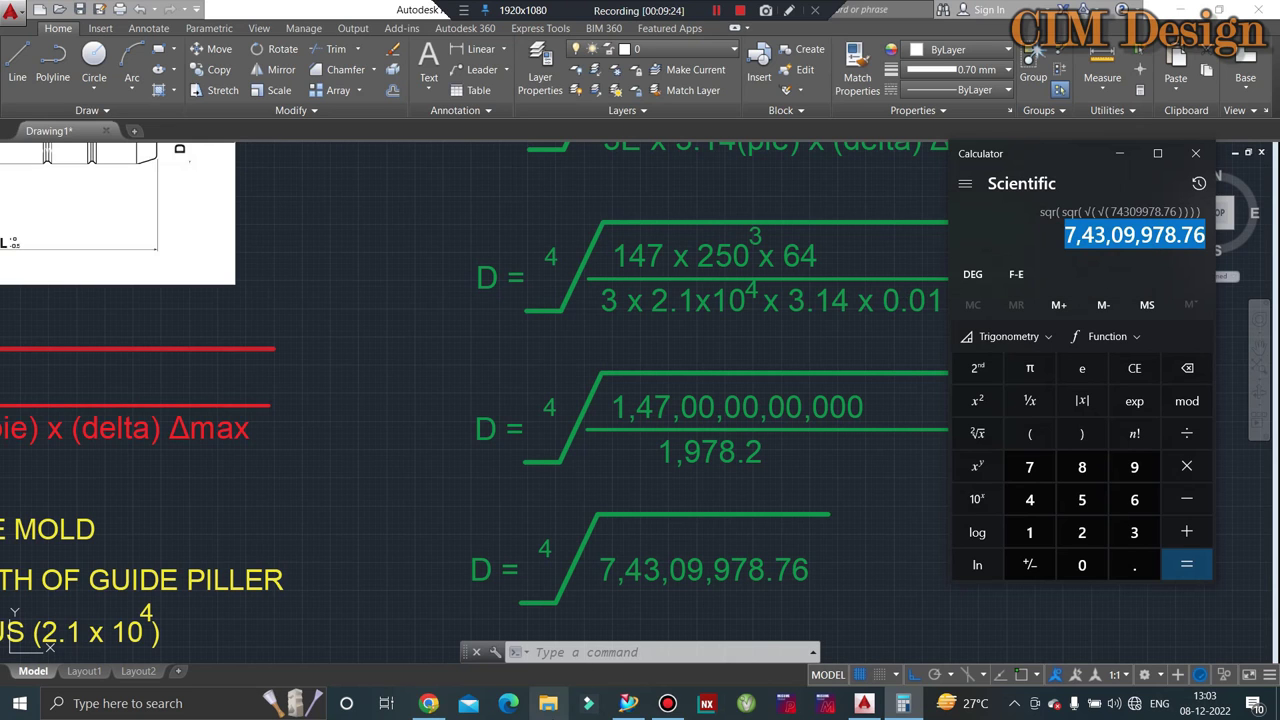
Step: Paste 74309978.76 into CalculatorSoup's Fourth Roots Calculator and calculate
left_click(428, 703)
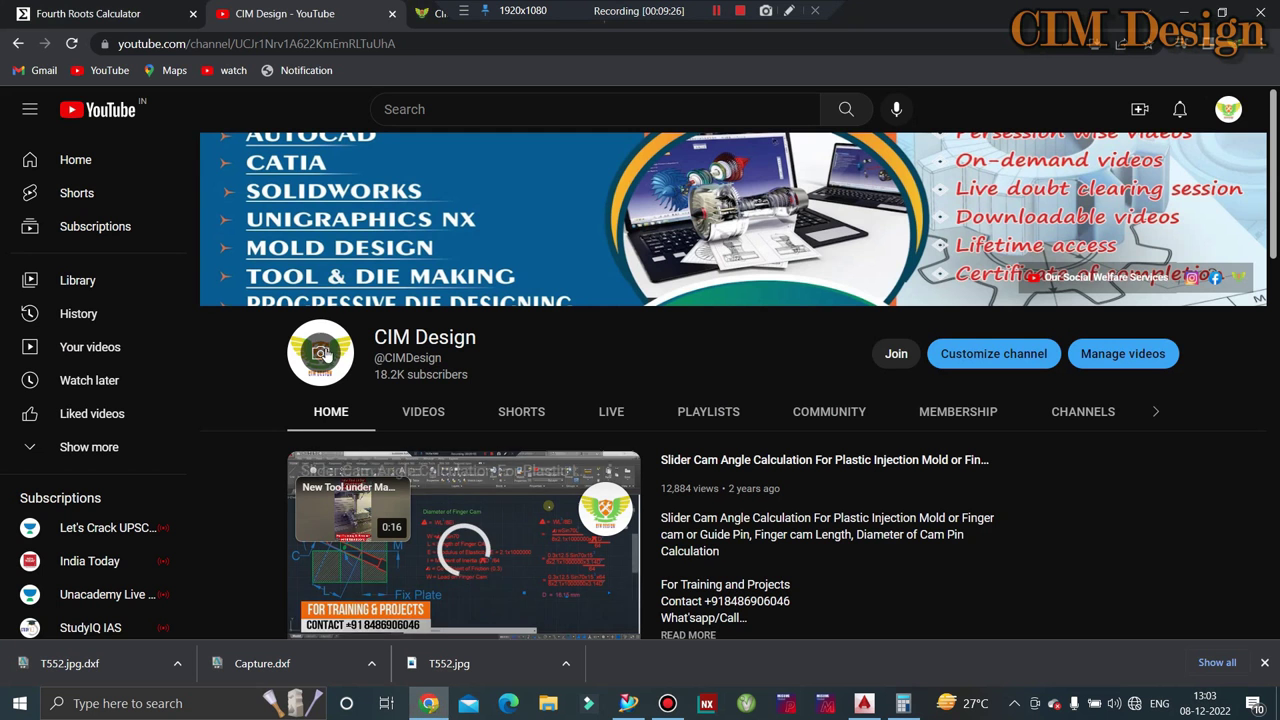
left_click(134, 10)
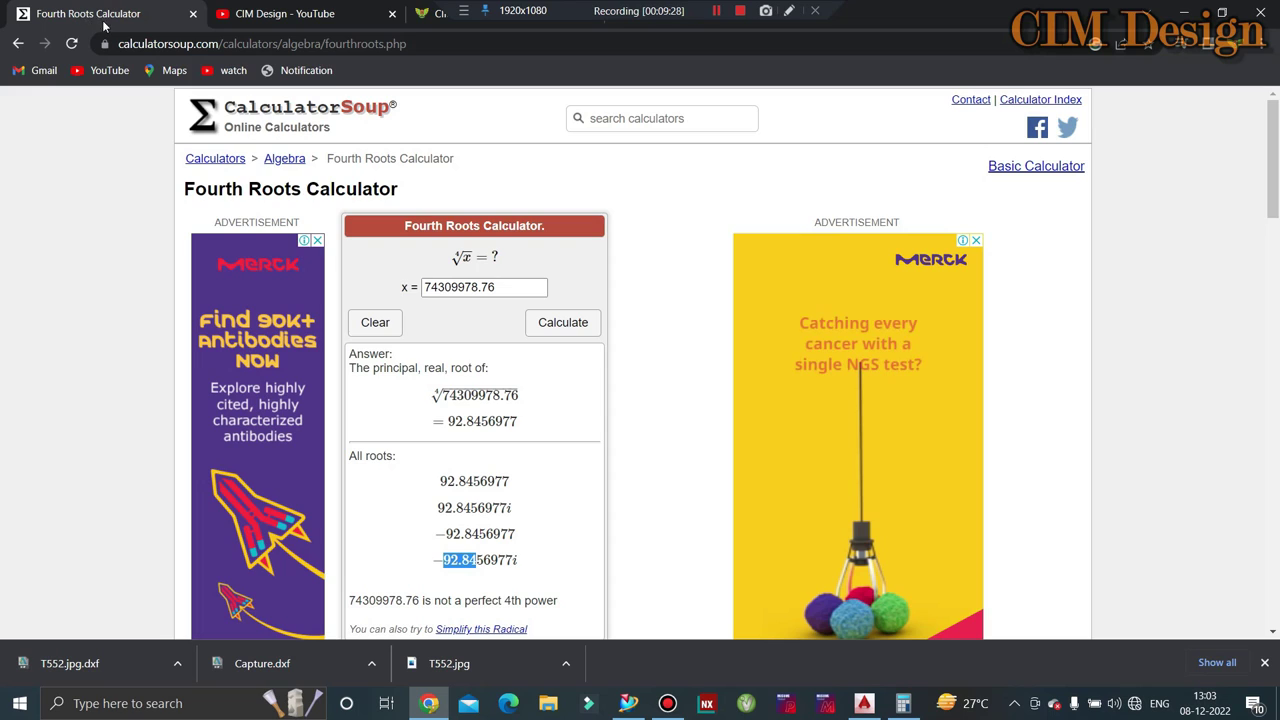
double_click(518, 286)
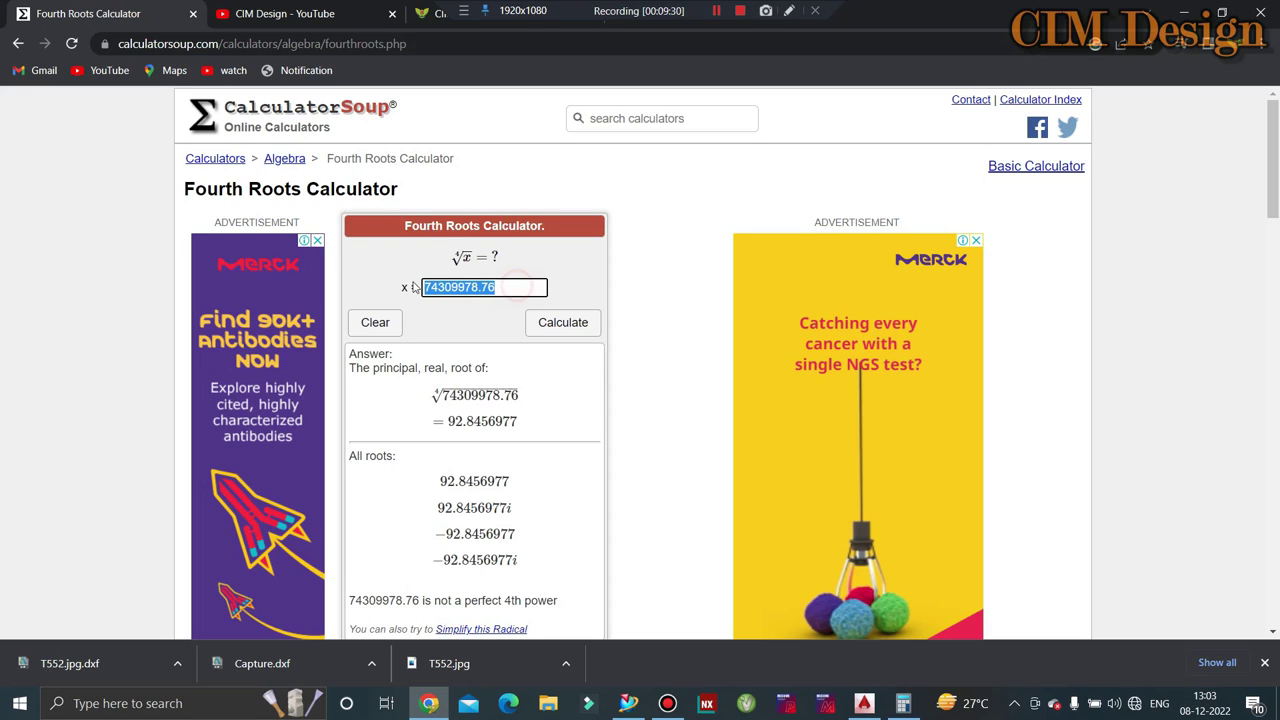
type("7,43,09,978.76")
left_click(568, 323)
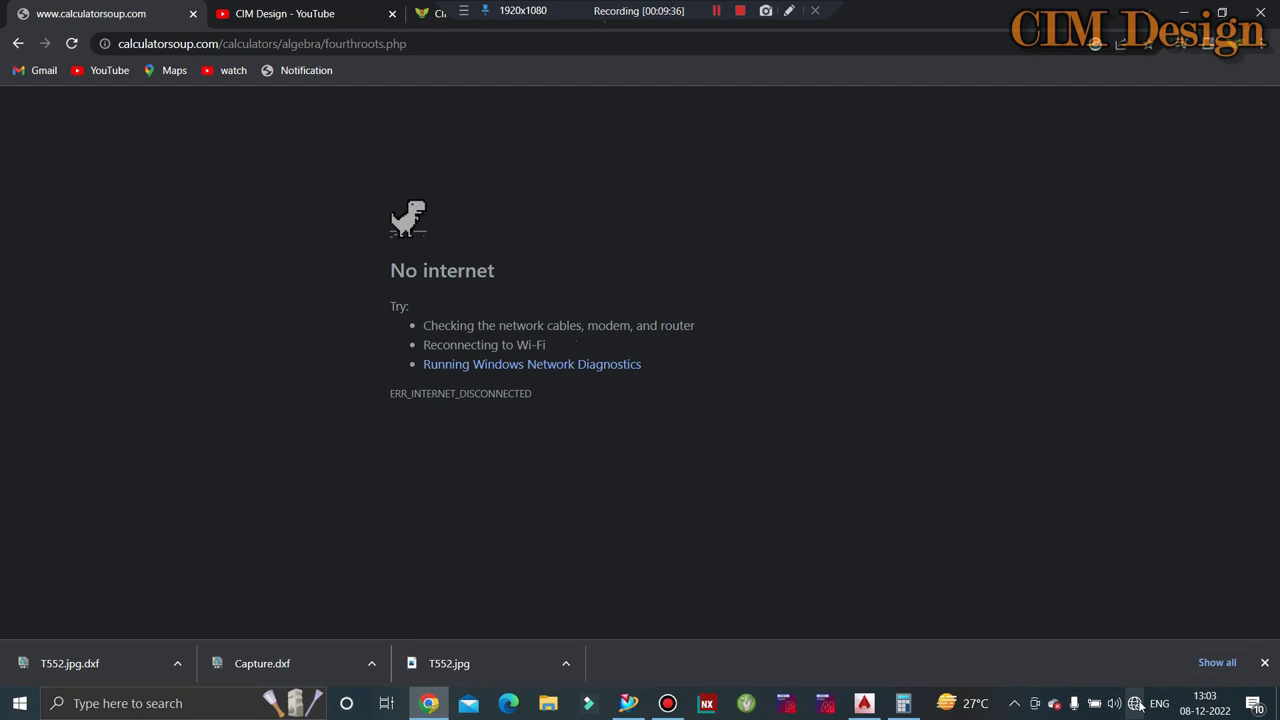
Step: Reconnect to the available Wi-Fi network from the system tray
left_click(1135, 703)
left_click(1126, 246)
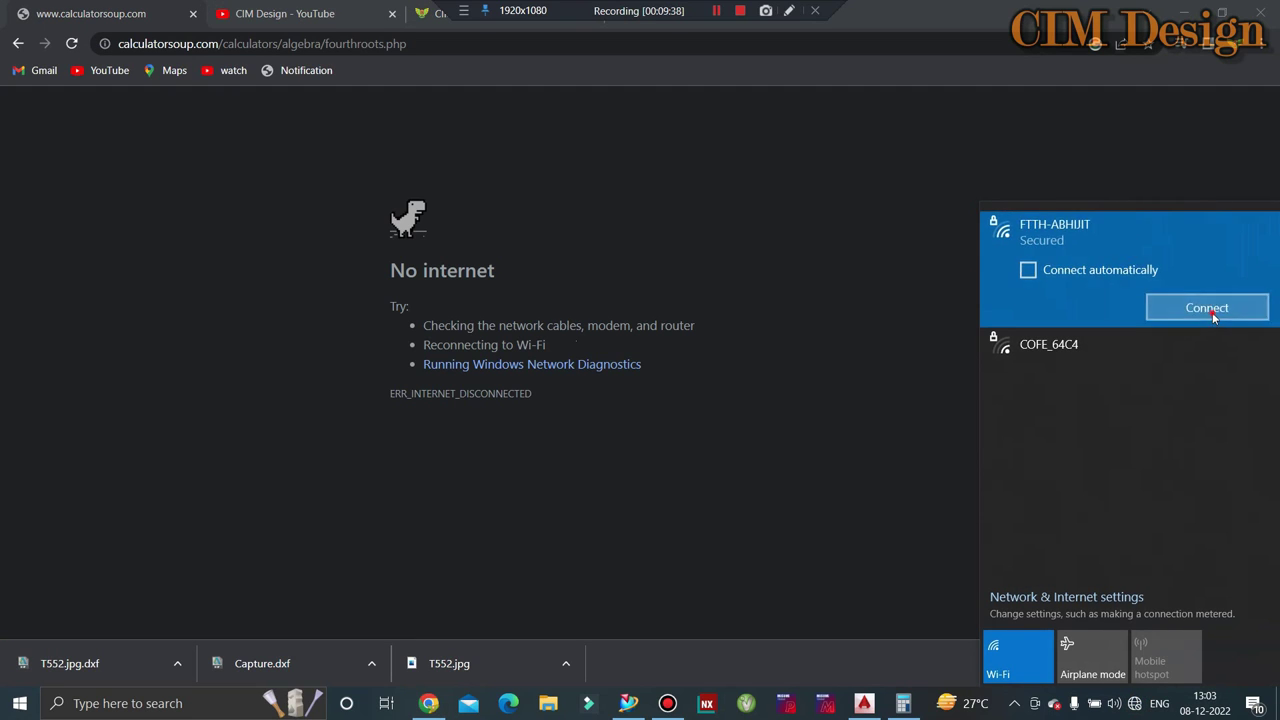
left_click(1213, 316)
left_click(471, 214)
Step: Reload the page and calculate ⁴√74309978.76 = 92.8456977, then return to AutoCAD
left_click(478, 48)
key("Return")
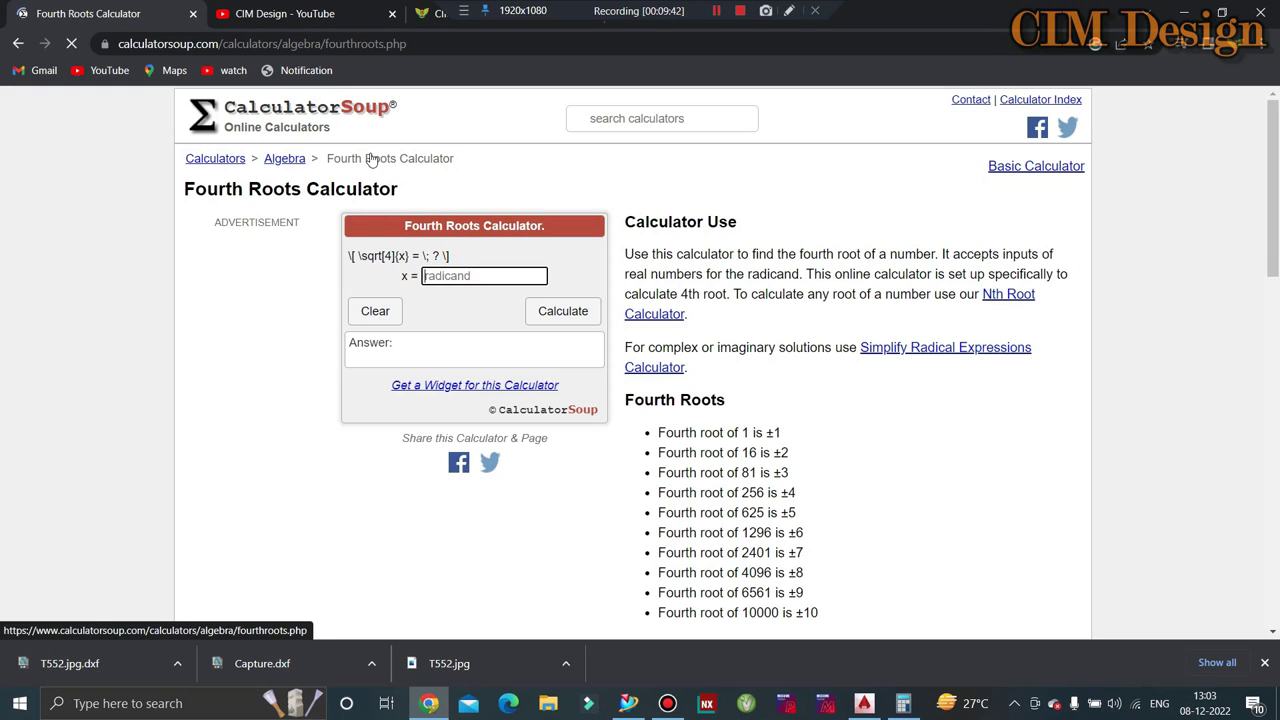
left_click(502, 291)
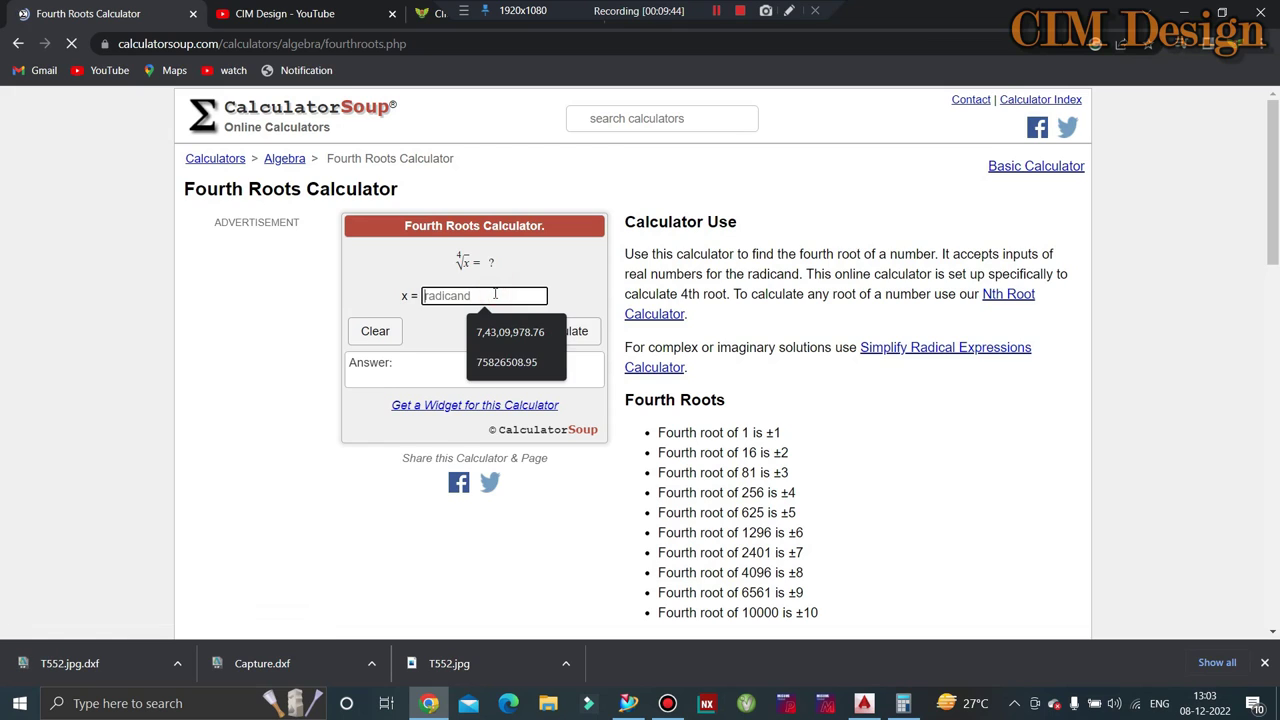
left_click(510, 331)
left_click(560, 322)
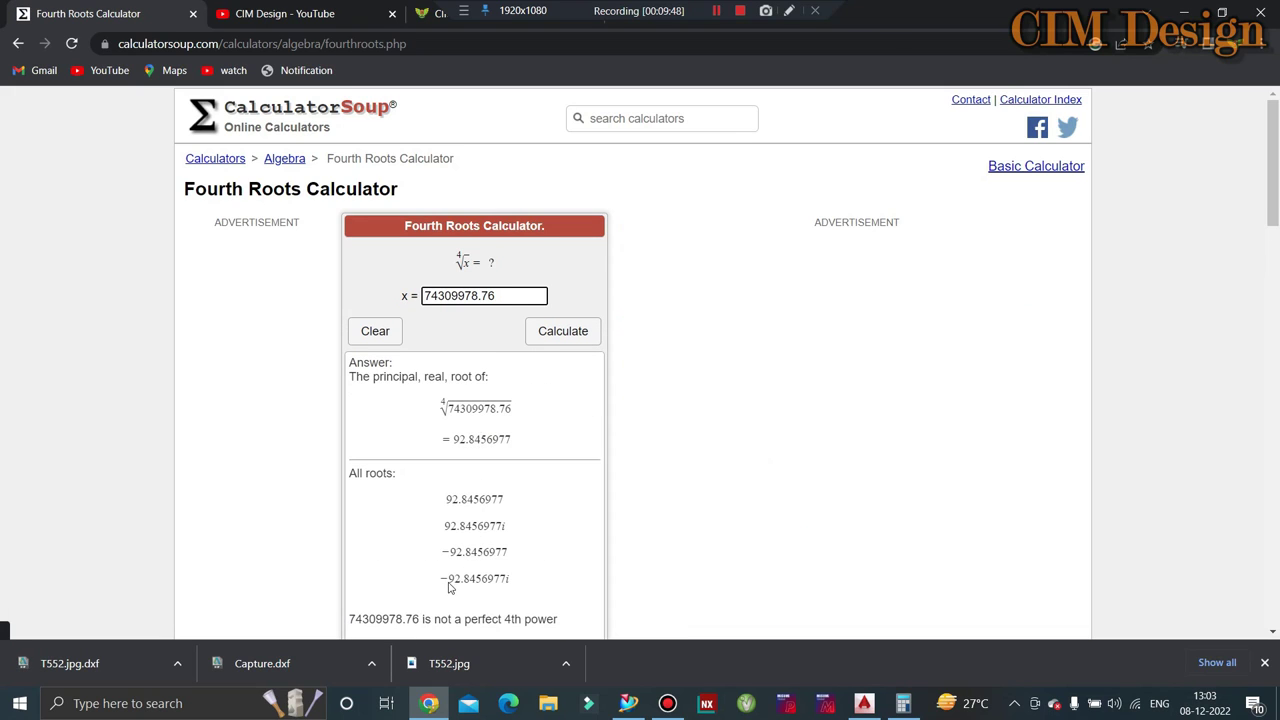
key("alt+Tab")
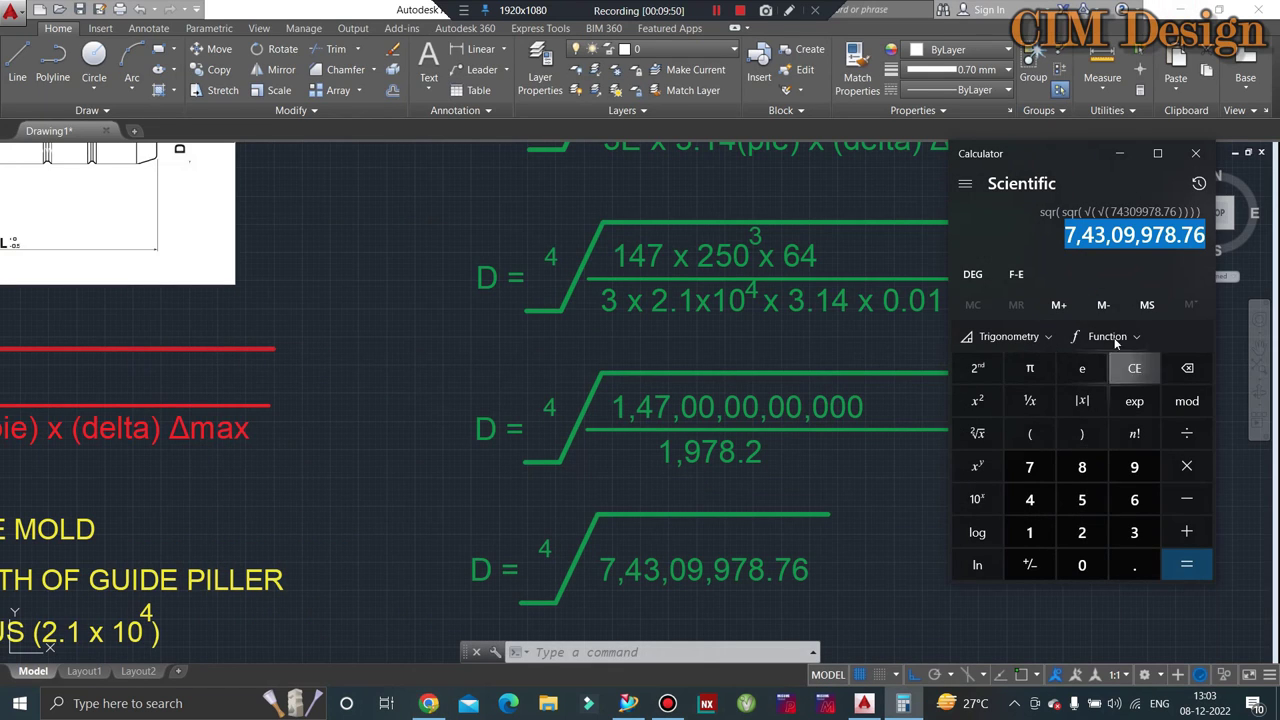
Step: Take the fourth root again to get 92.8456, then minimize Calculator
left_click(977, 433)
left_click(977, 433)
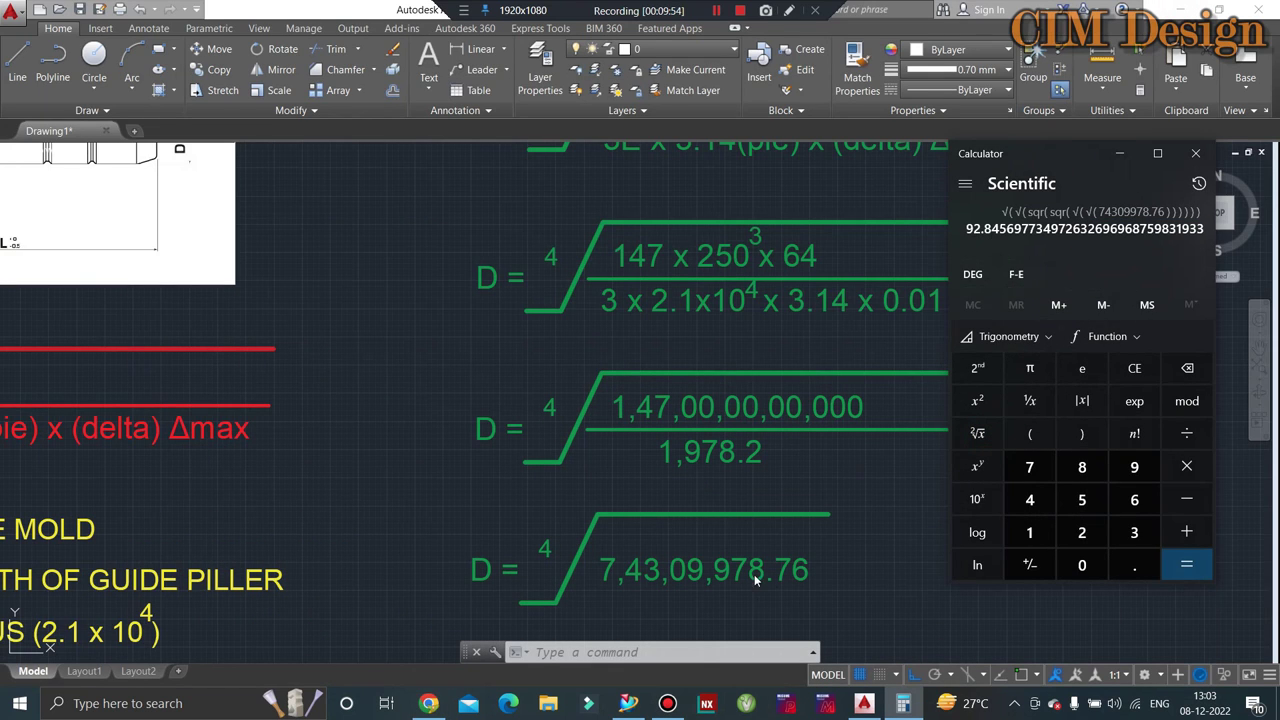
scroll(757, 580, "down", 4)
left_click(1119, 153)
Step: Zoom to the sheet's D = 92.84 MM line, then switch to Siemens NX
scroll(676, 541, "down", 2)
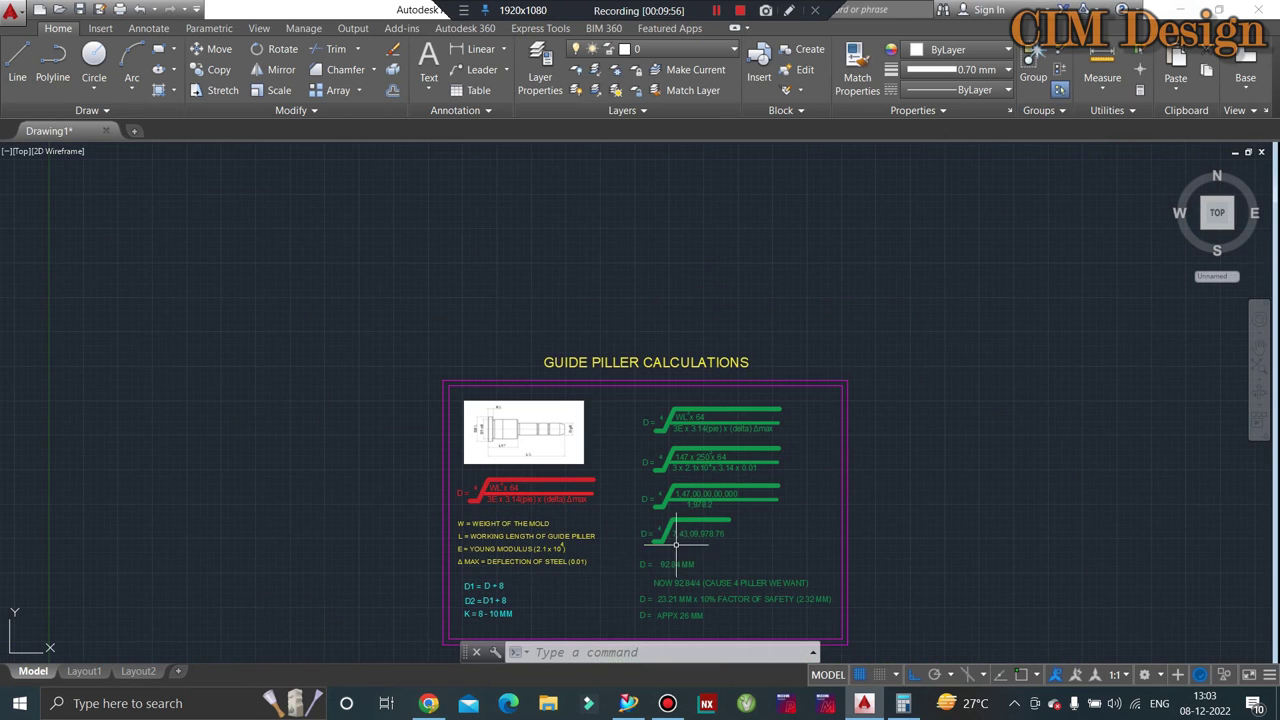
scroll(676, 541, "up", 4)
scroll(680, 530, "up", 4)
scroll(692, 506, "down", 3)
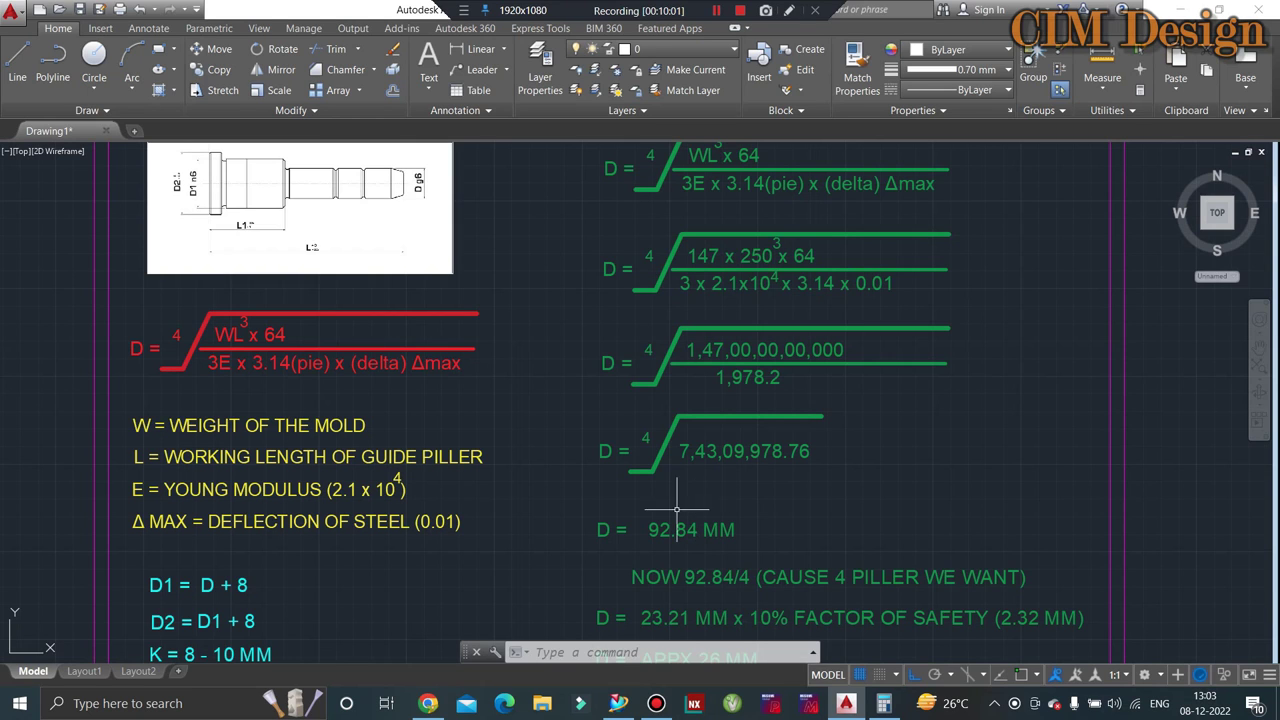
scroll(677, 509, "down", 3)
scroll(720, 590, "up", 3)
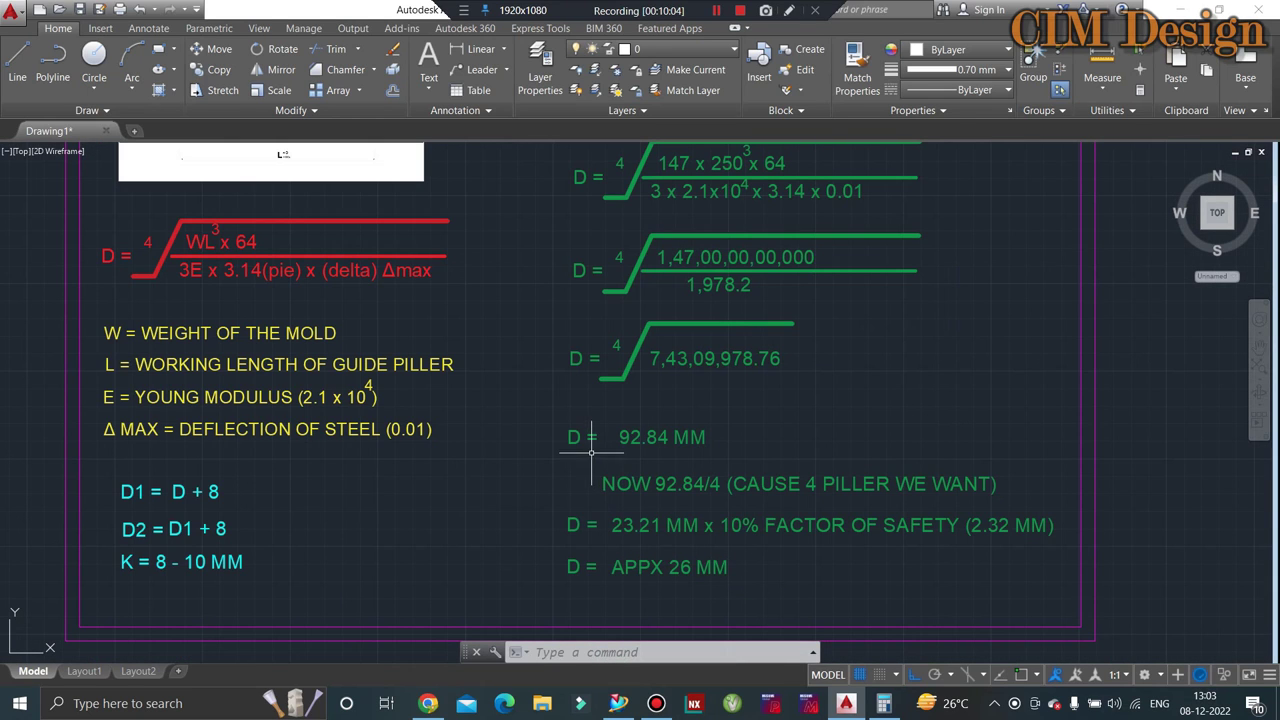
left_click(1188, 10)
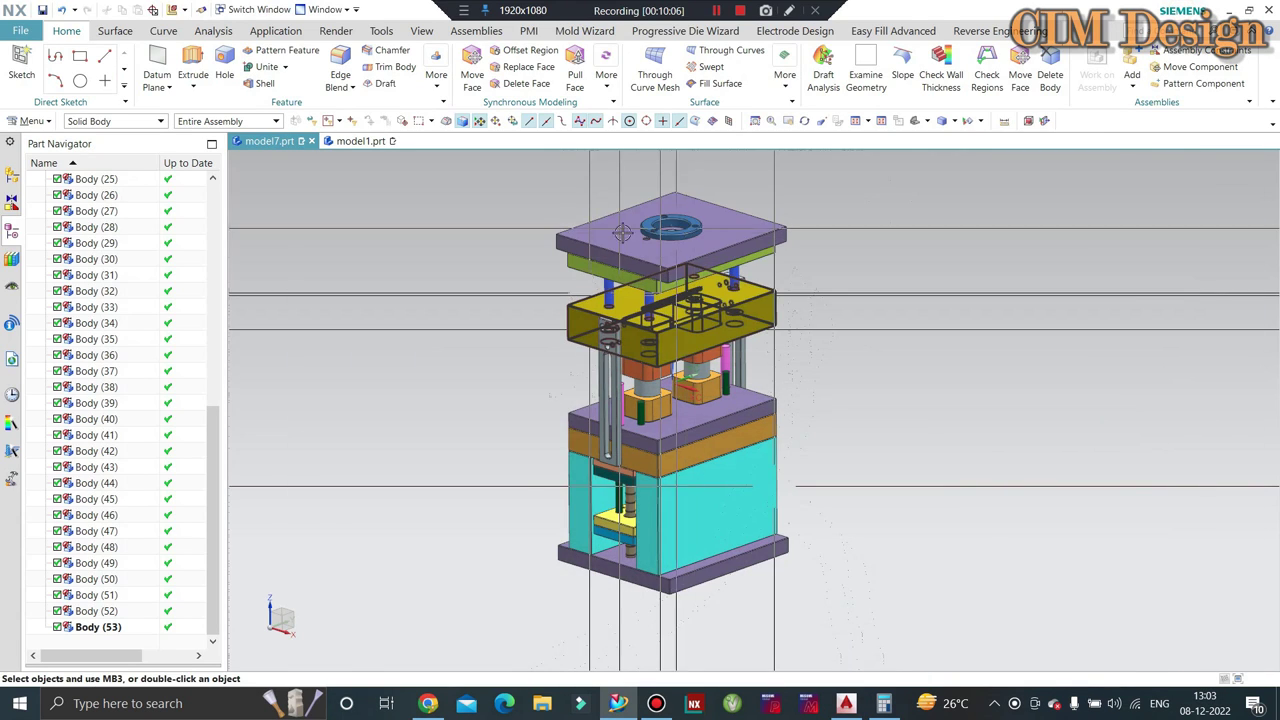
Step: Select the mold's top plate, zoom the view, and minimize NX
left_click(622, 233)
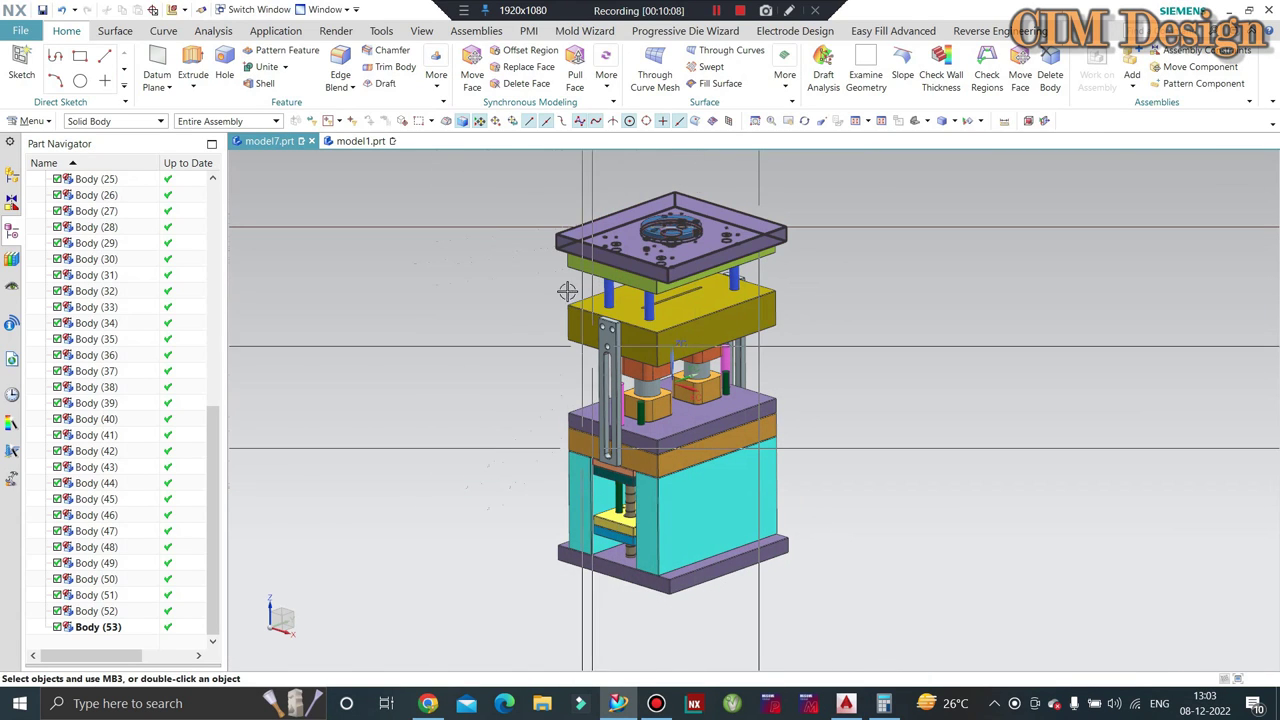
scroll(610, 228, "up", 2)
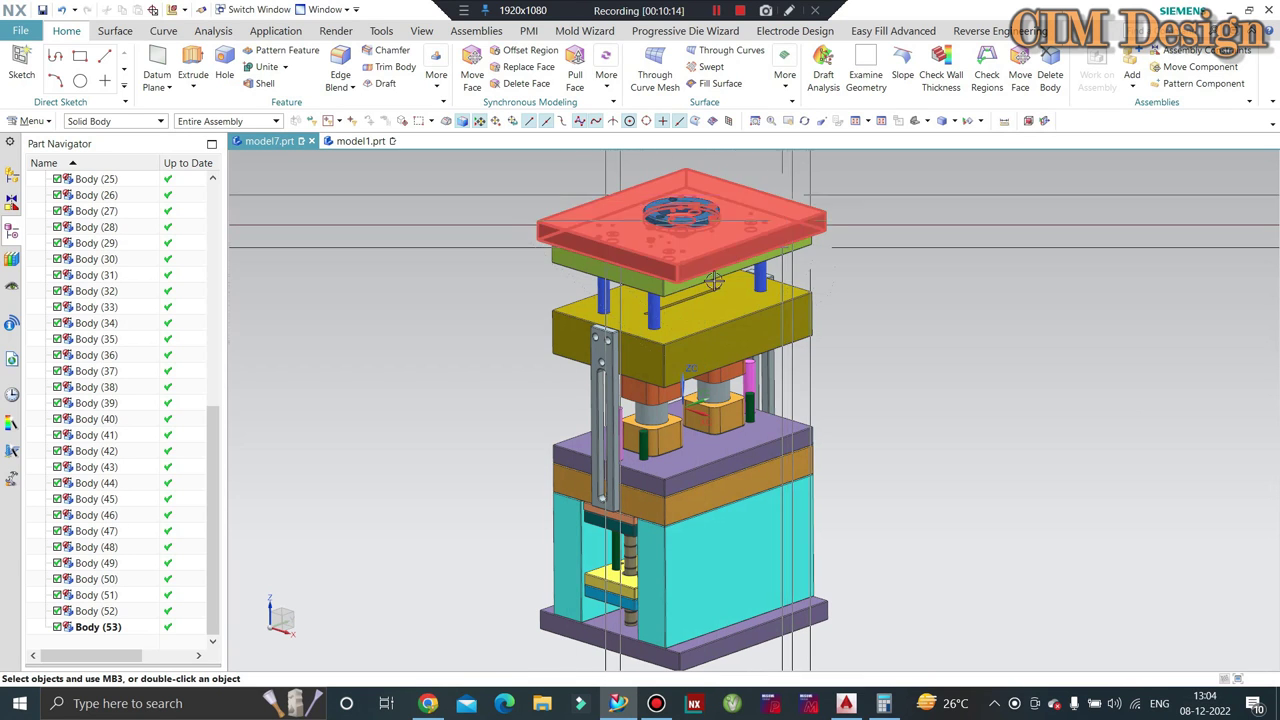
left_click(1229, 10)
left_click(846, 703)
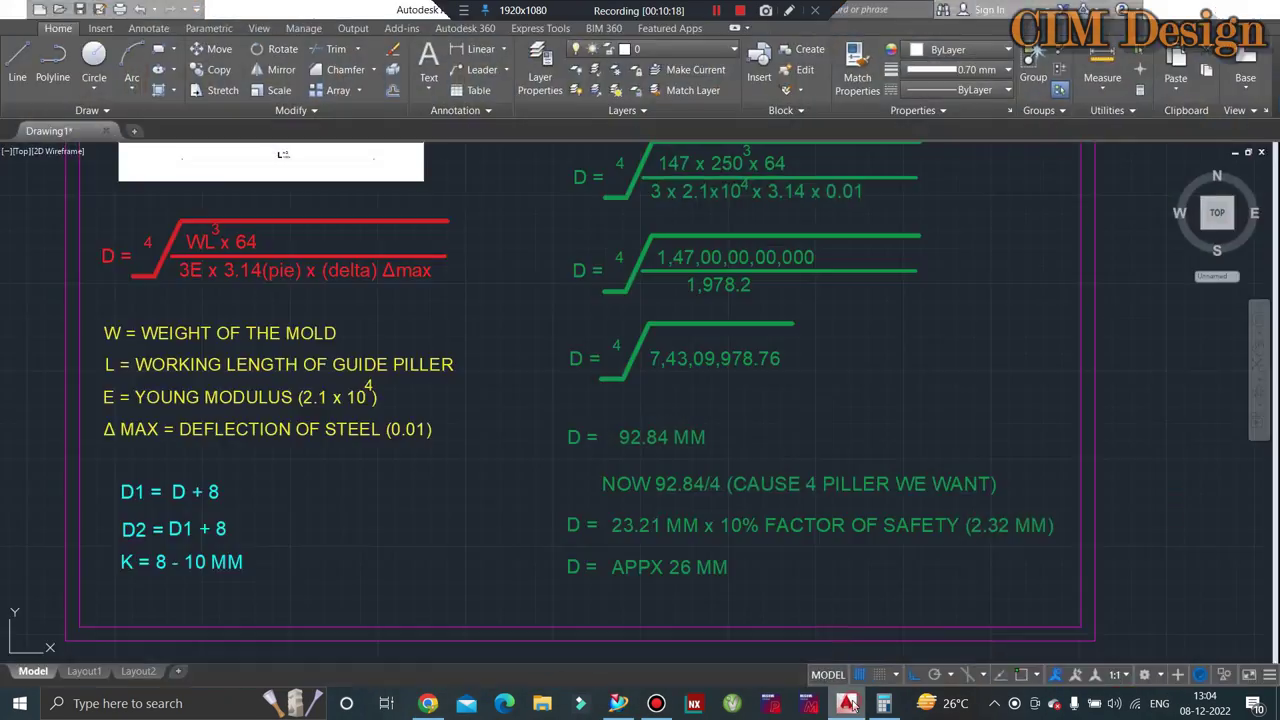
scroll(715, 535, "up", 2)
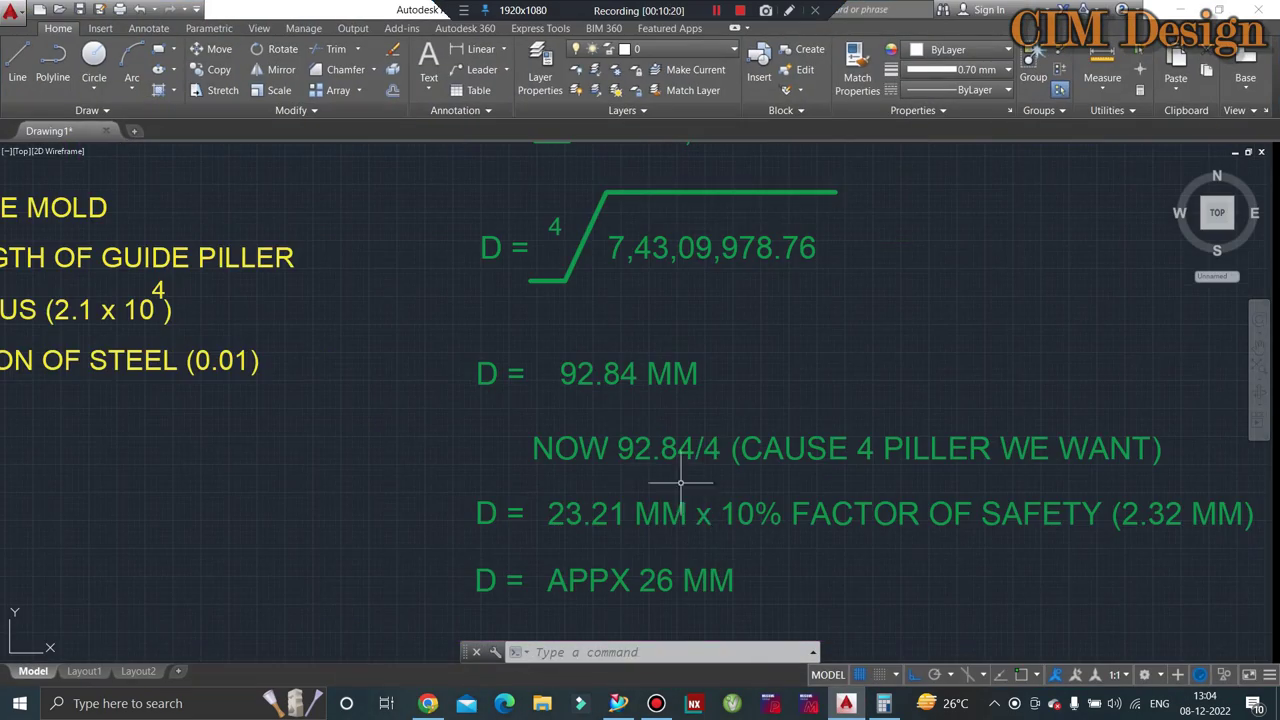
scroll(616, 395, "down", 2)
scroll(695, 397, "up", 2)
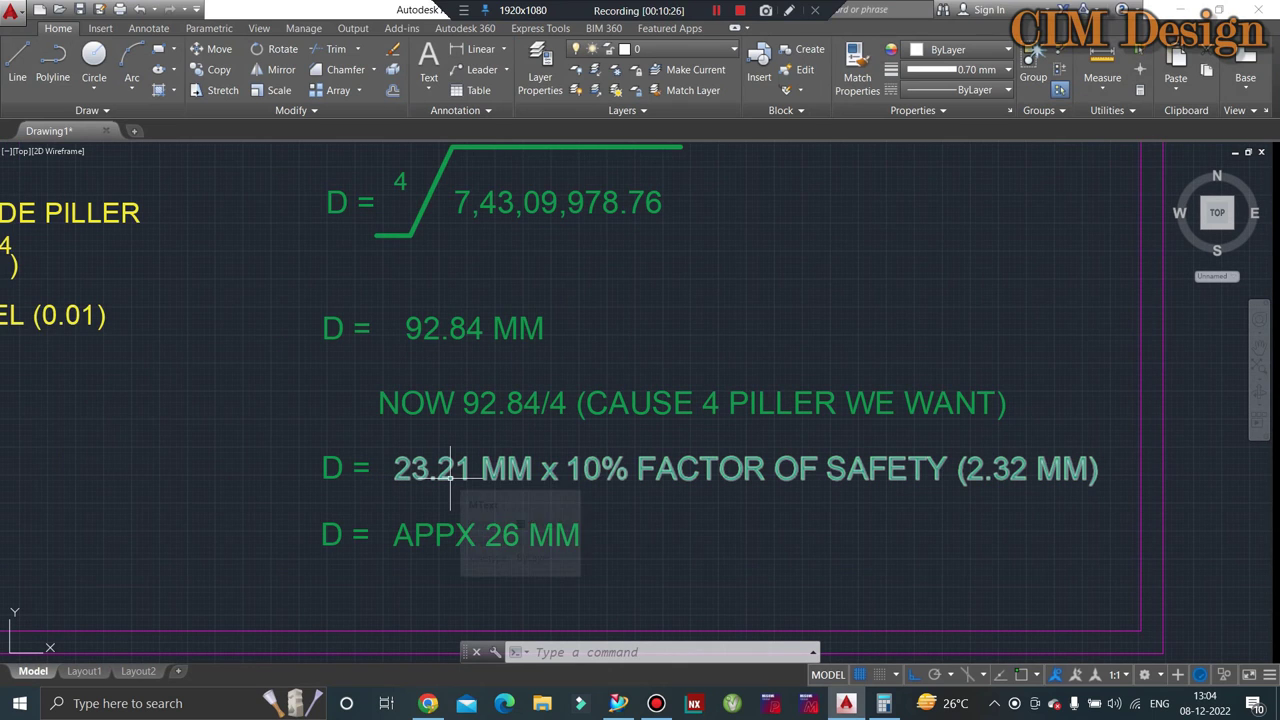
mouse_move(507, 574)
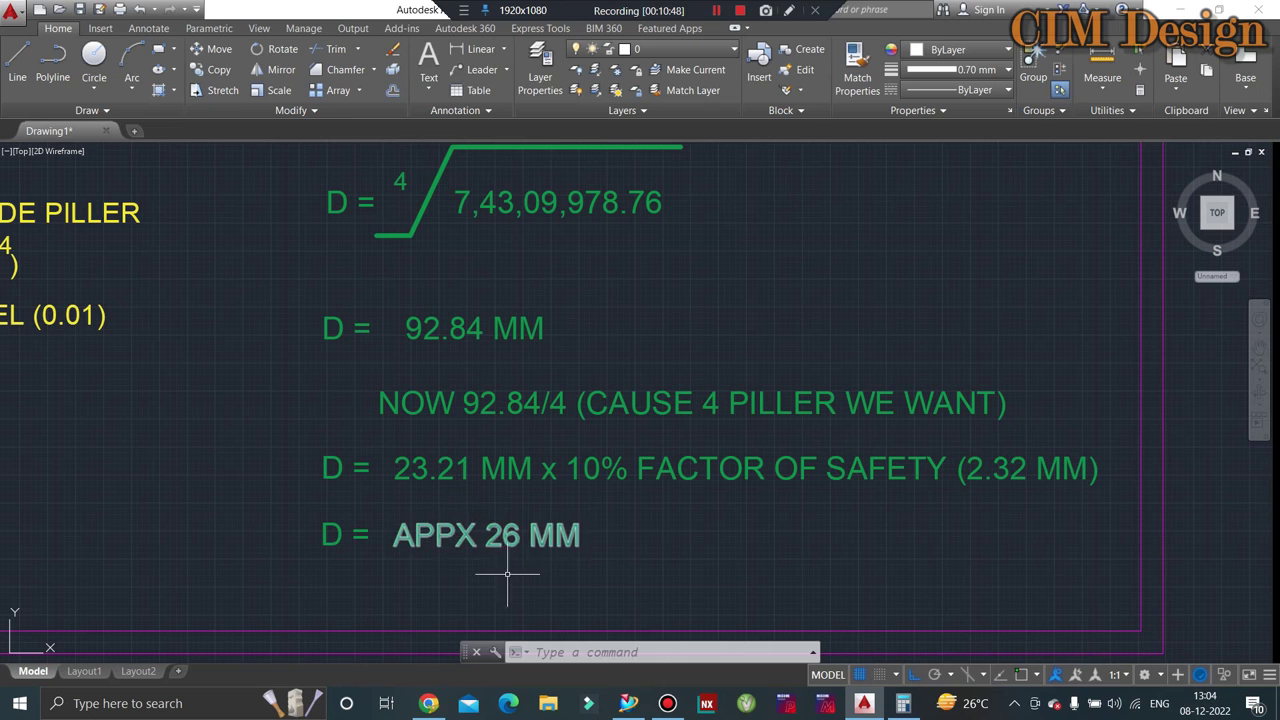
scroll(778, 497, "down", 4)
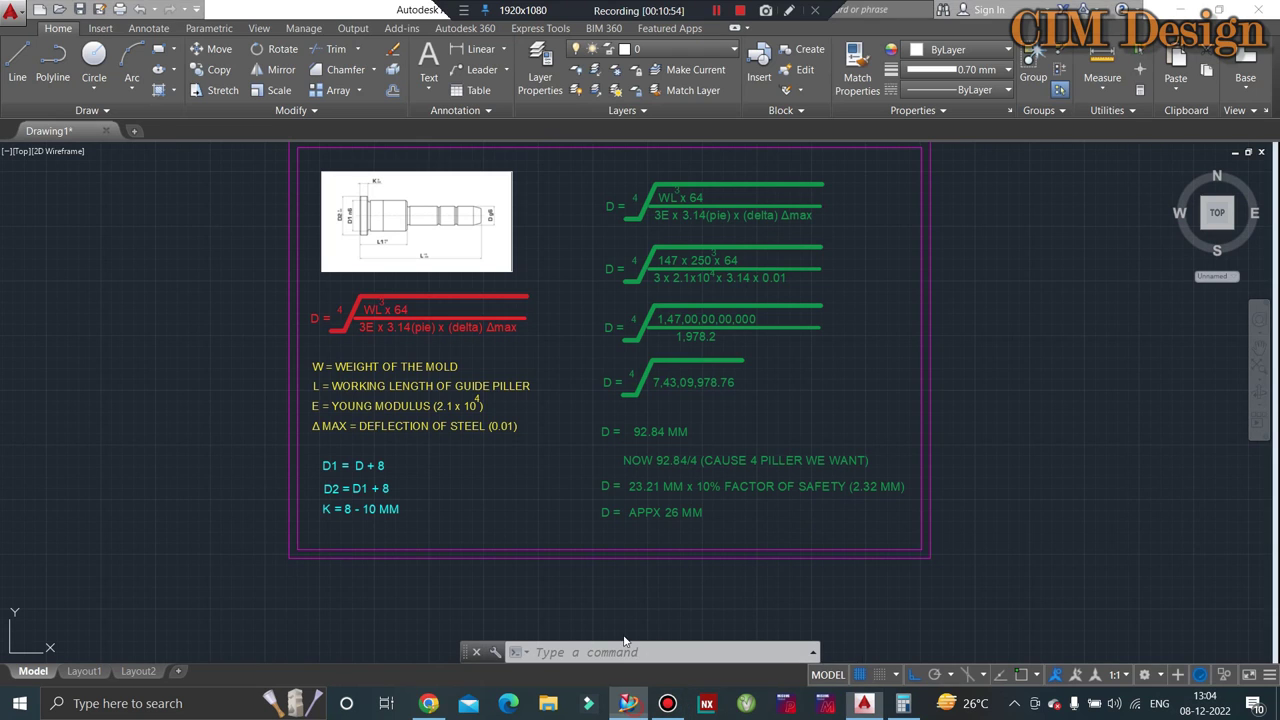
left_click(630, 705)
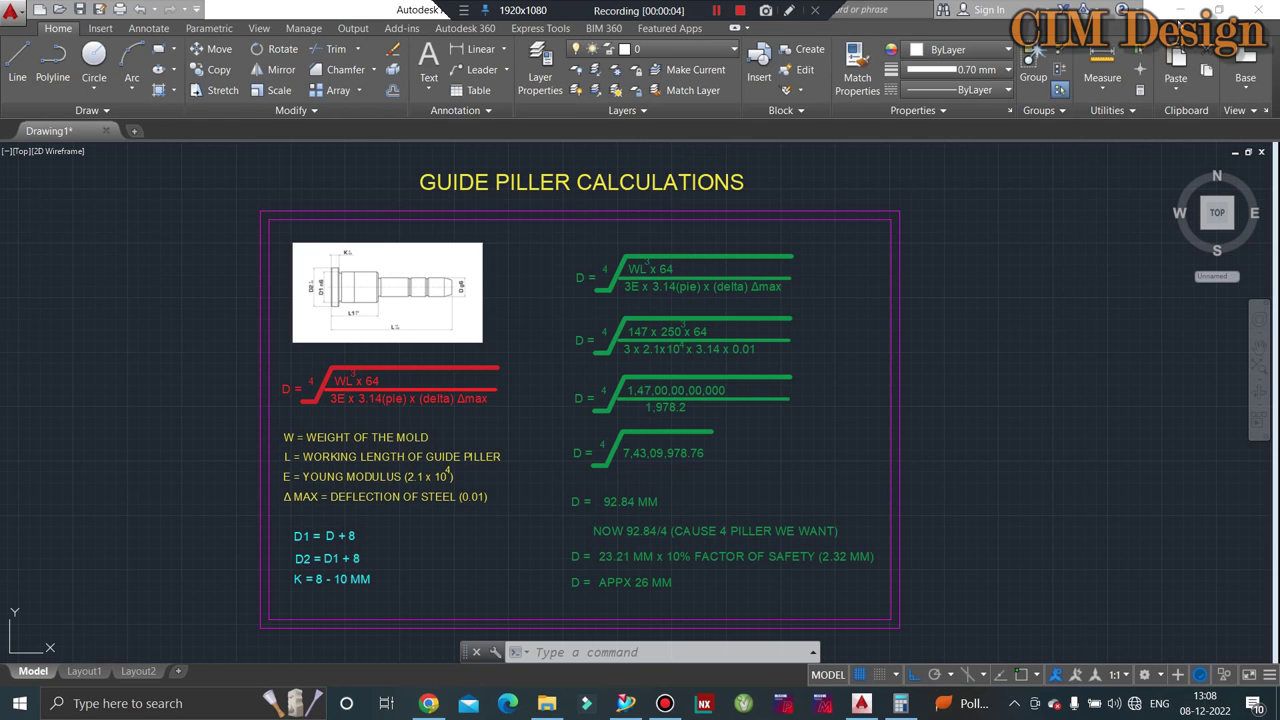
key("alt+Tab")
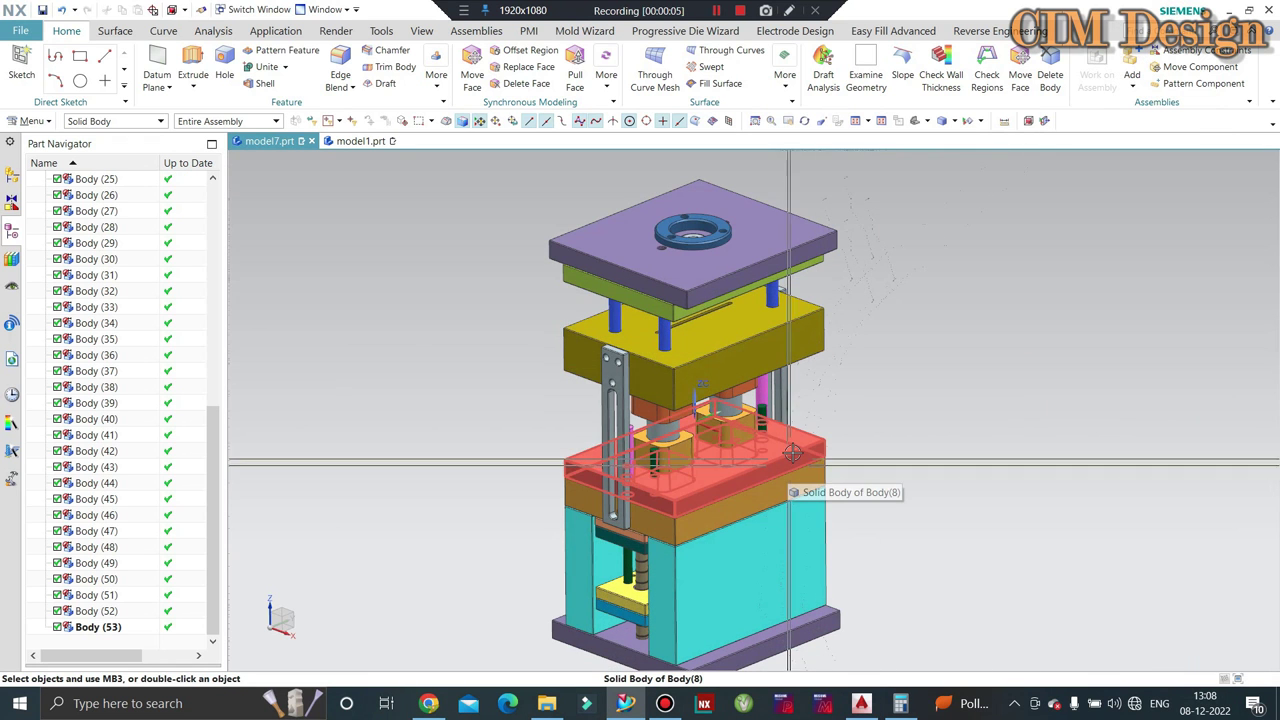
scroll(700, 345, "up", 2)
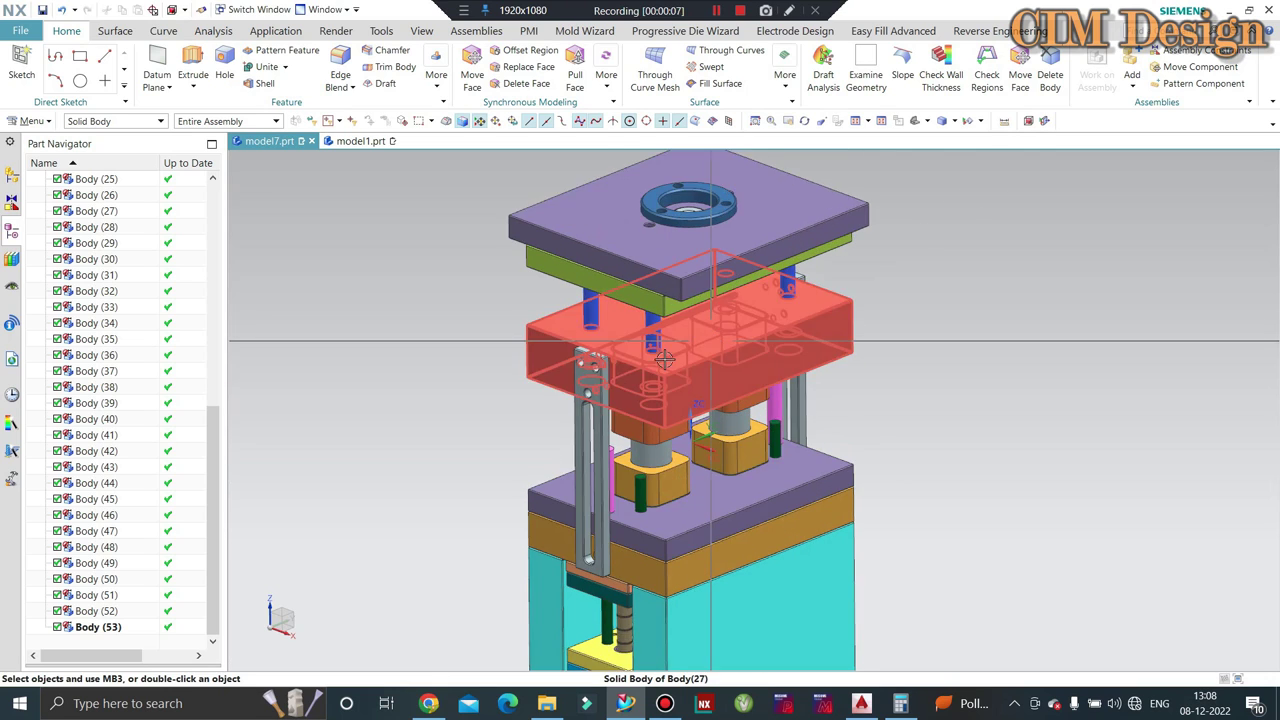
scroll(491, 208, "down", 2)
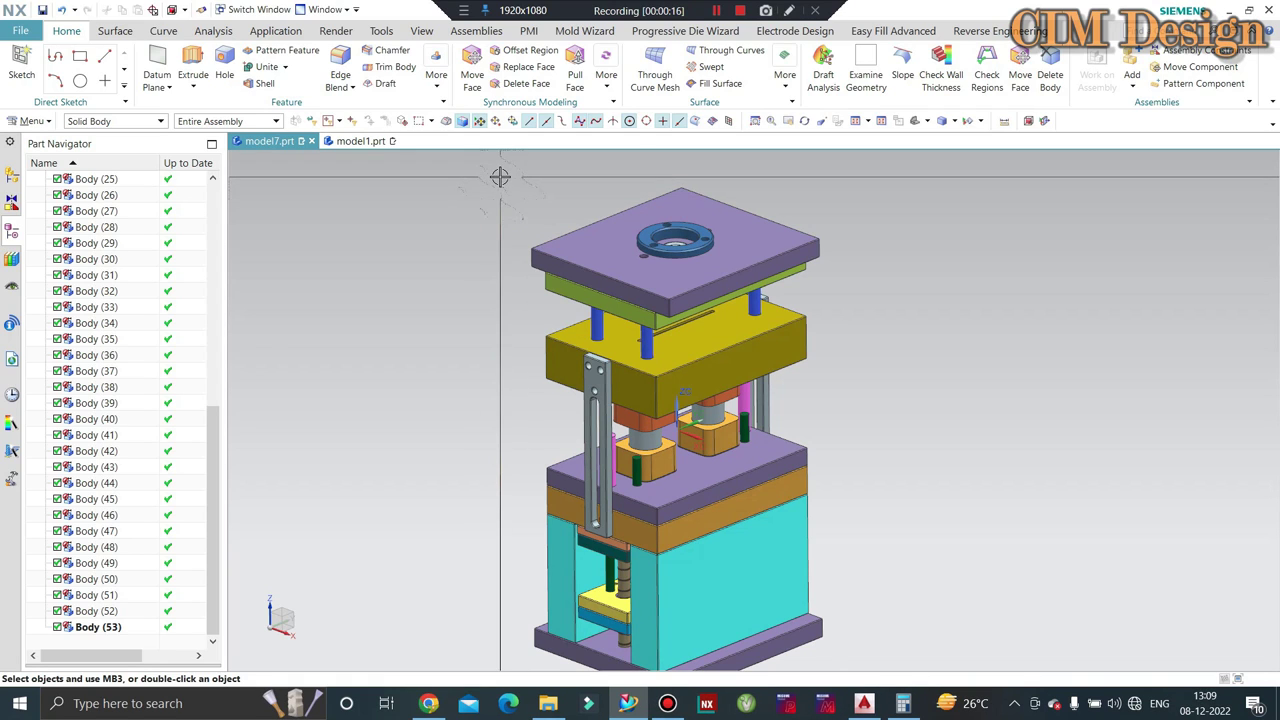
left_click(864, 703)
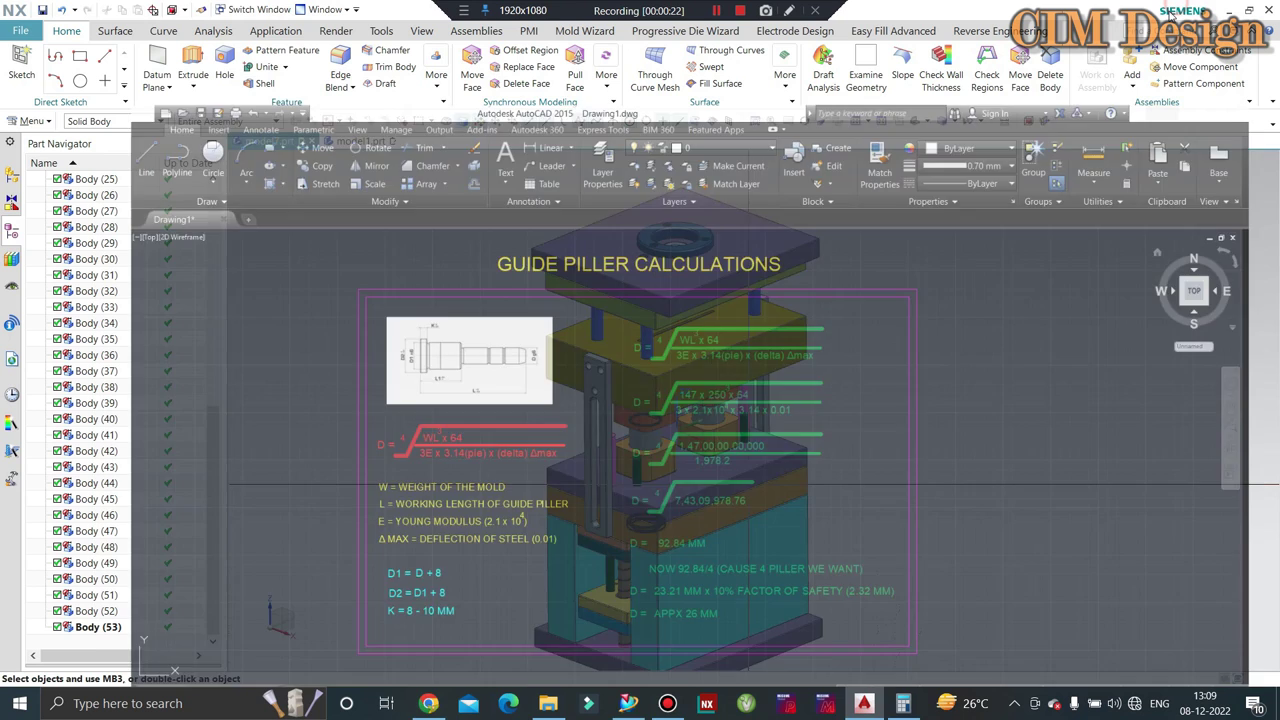
key("alt+Tab")
scroll(770, 355, "up", 2)
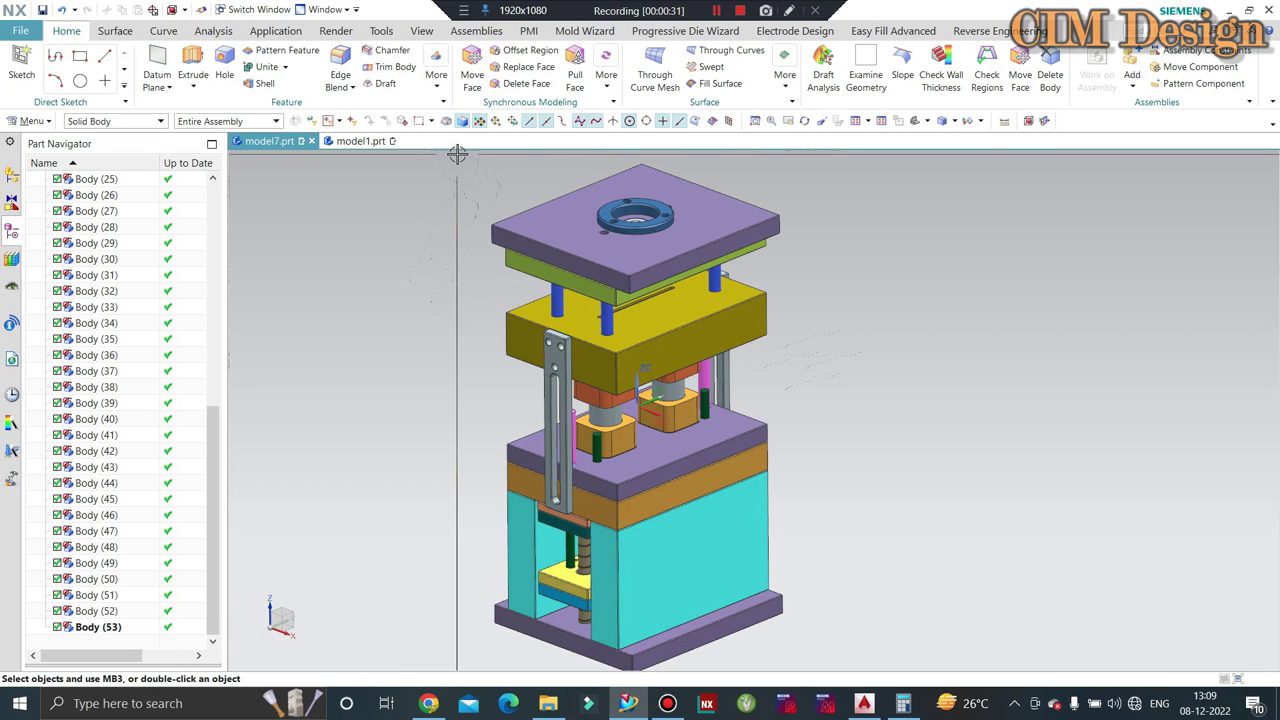
Step: Measure the top plate's bounding body as 280 × 250 × 26 mm
left_click(1028, 120)
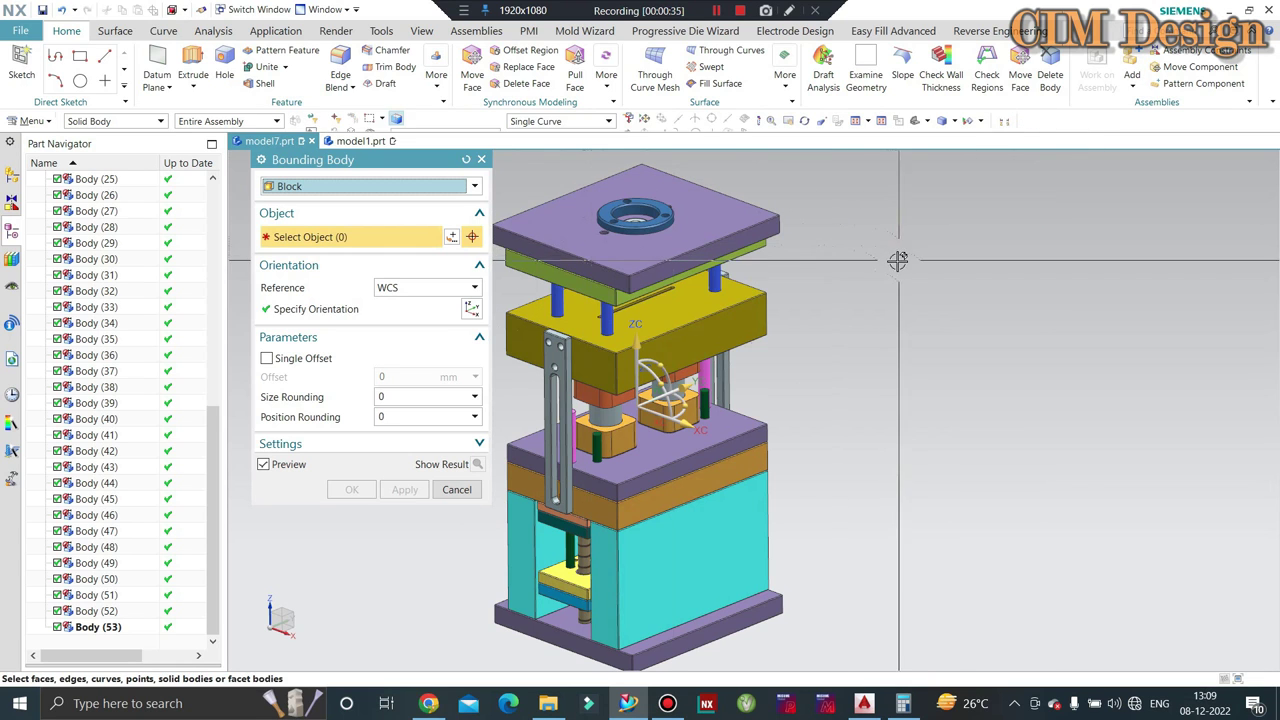
scroll(840, 304, "down", 1)
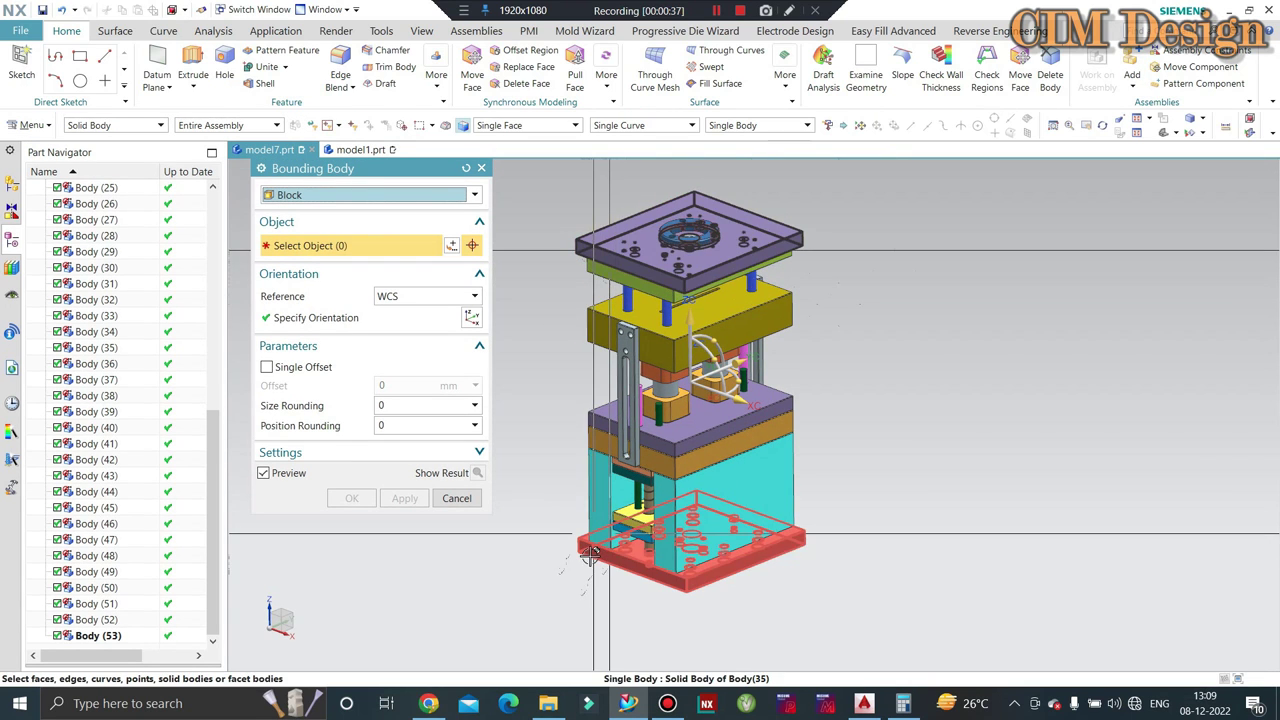
left_click(640, 238)
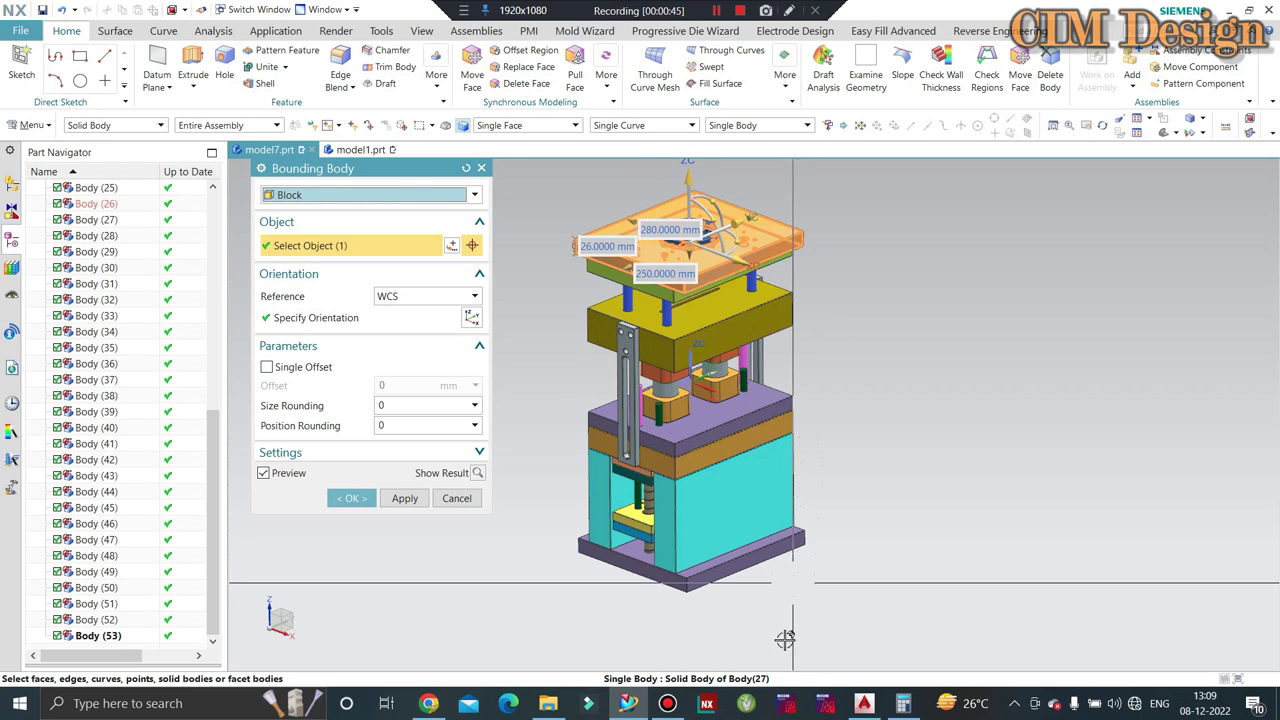
Step: Compute (280 + 250) / 2 = 265 in Calculator
left_click(900, 705)
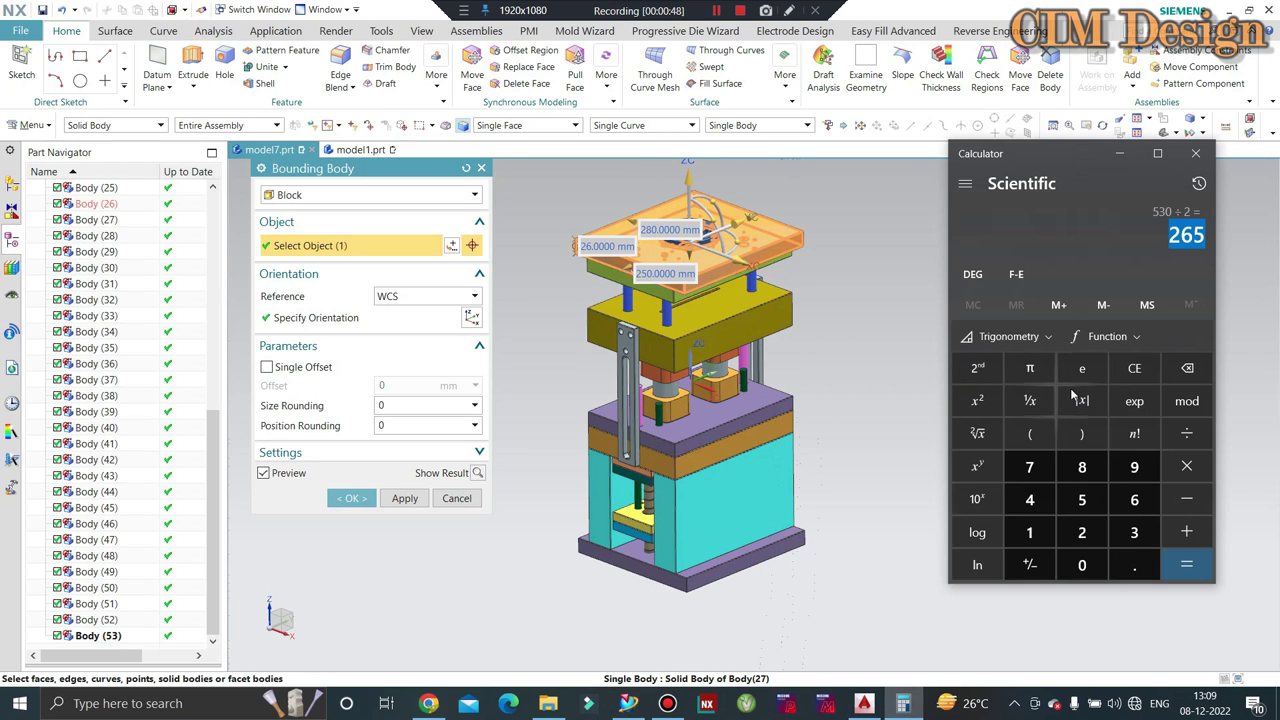
left_click(1132, 369)
left_click(1082, 532)
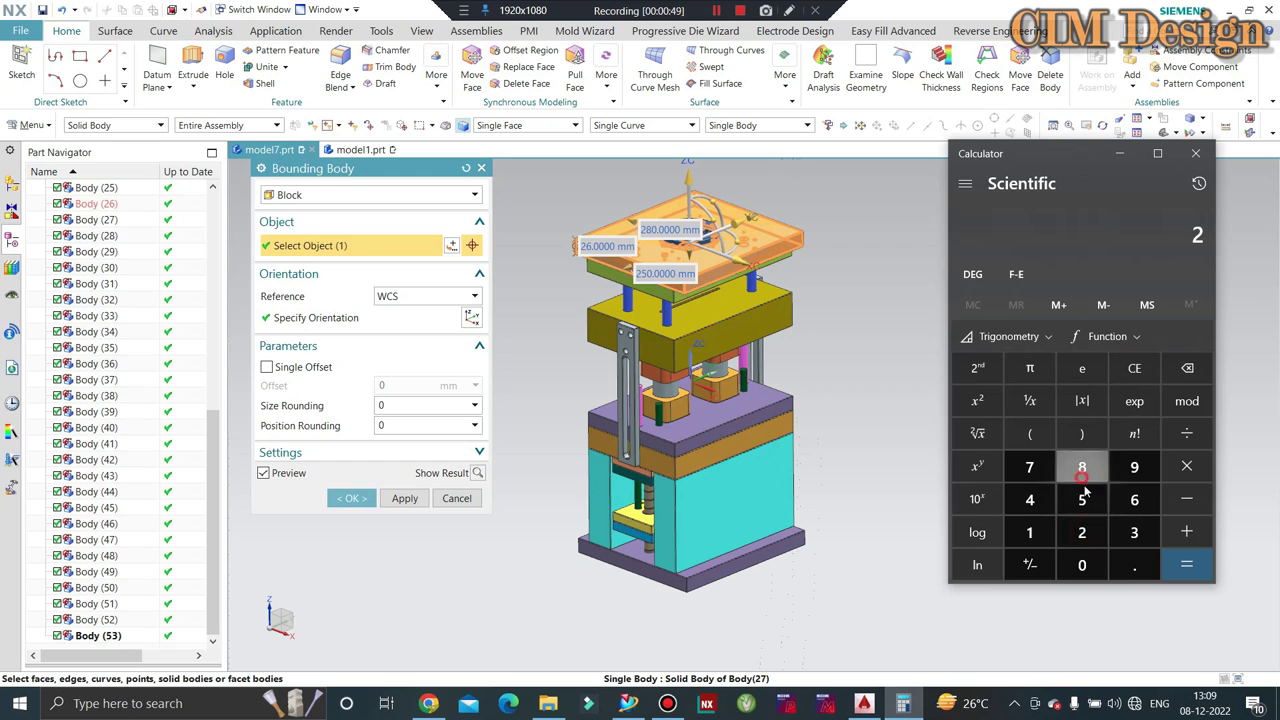
left_click(1082, 467)
left_click(1082, 565)
left_click(1186, 532)
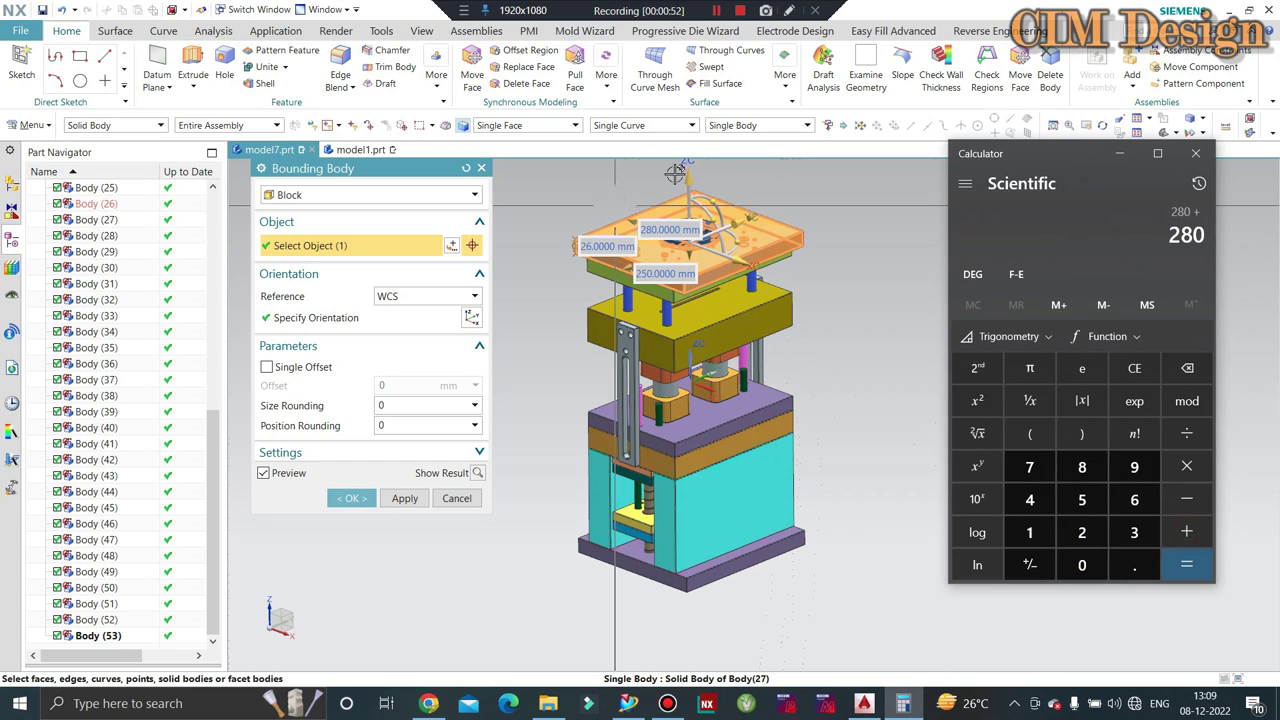
left_click(1078, 540)
left_click(1082, 499)
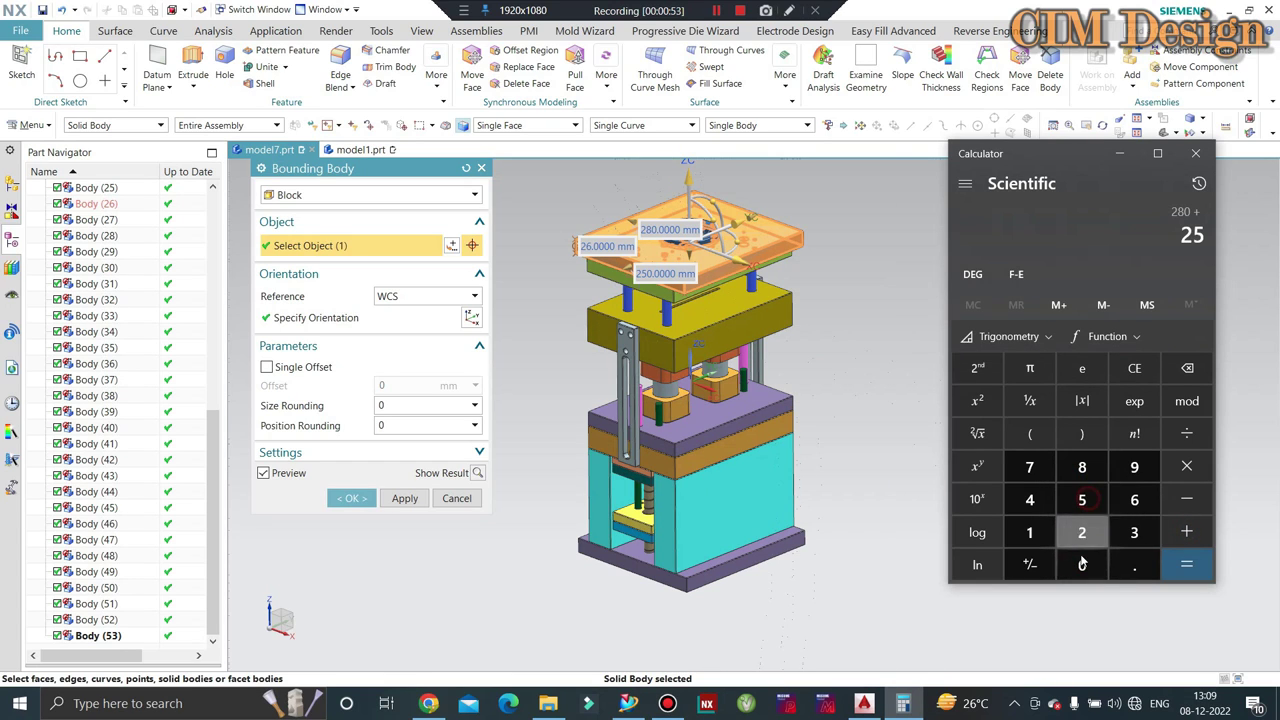
left_click(1082, 565)
left_click(1188, 565)
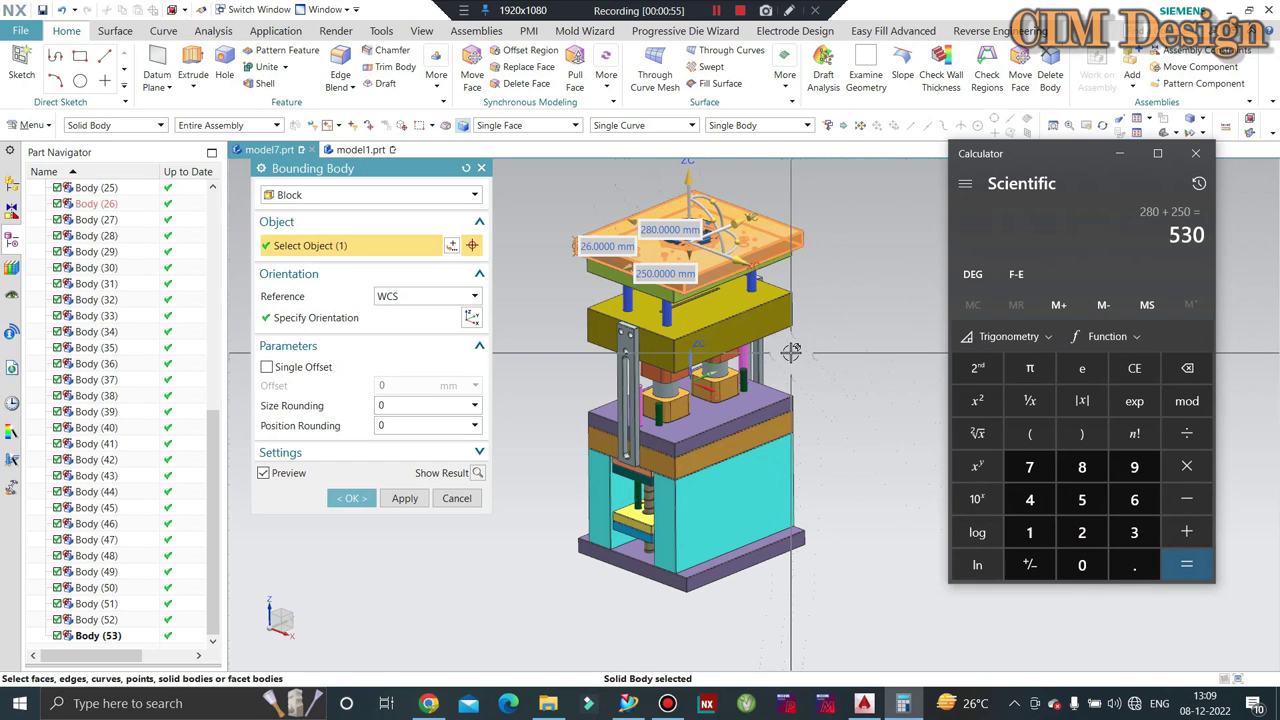
left_click(1186, 433)
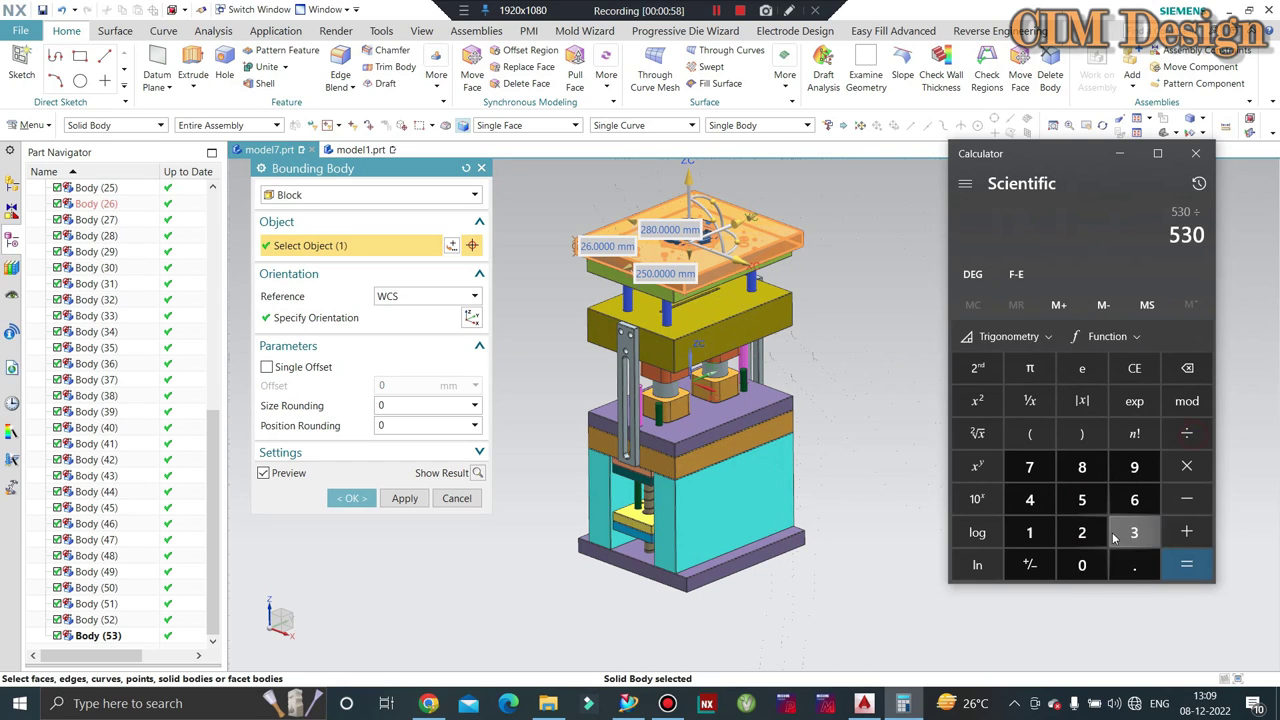
left_click(1082, 532)
left_click(1186, 565)
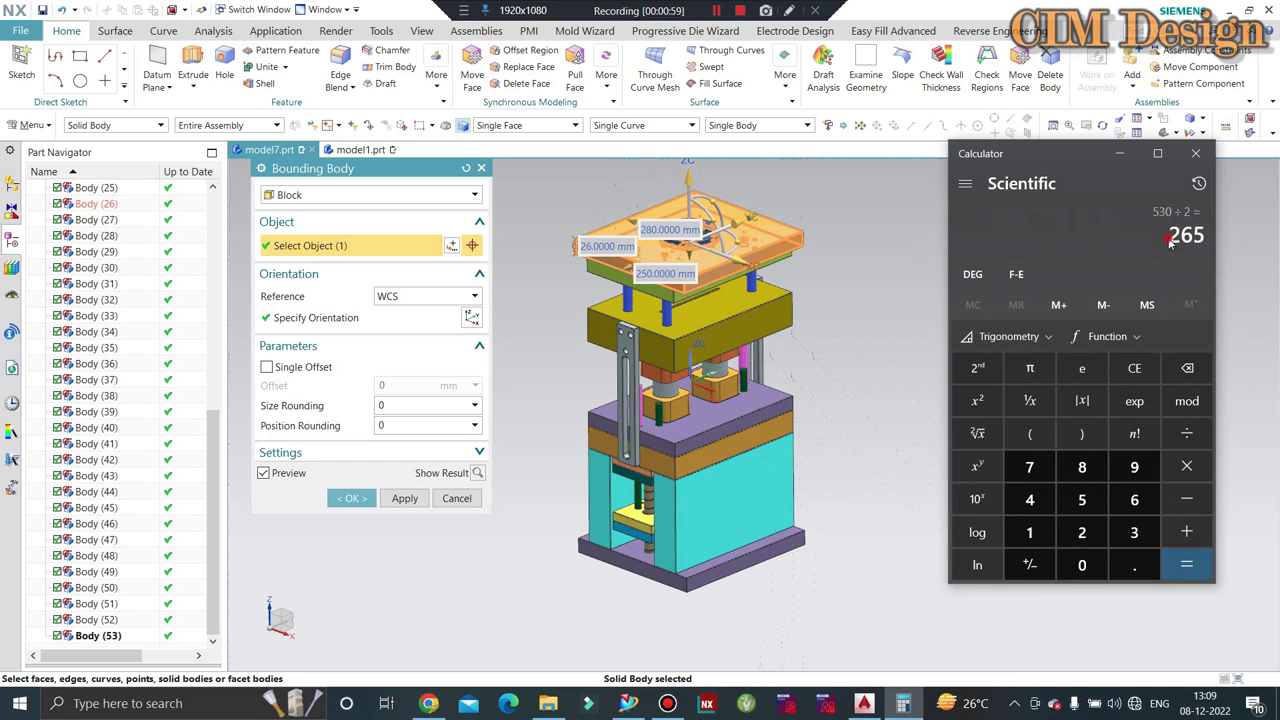
Step: Check the guide pillar sheet, then cancel the Bounding Body dialog without creating a block
left_click(1123, 154)
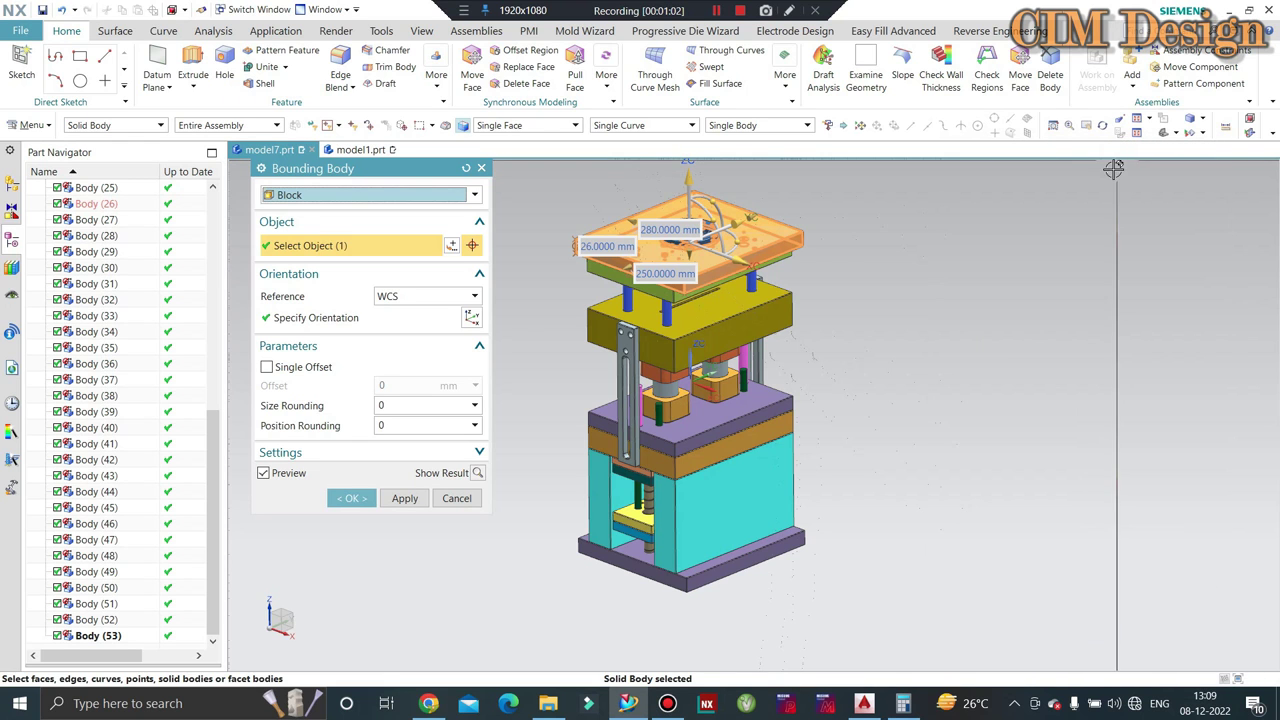
left_click(864, 703)
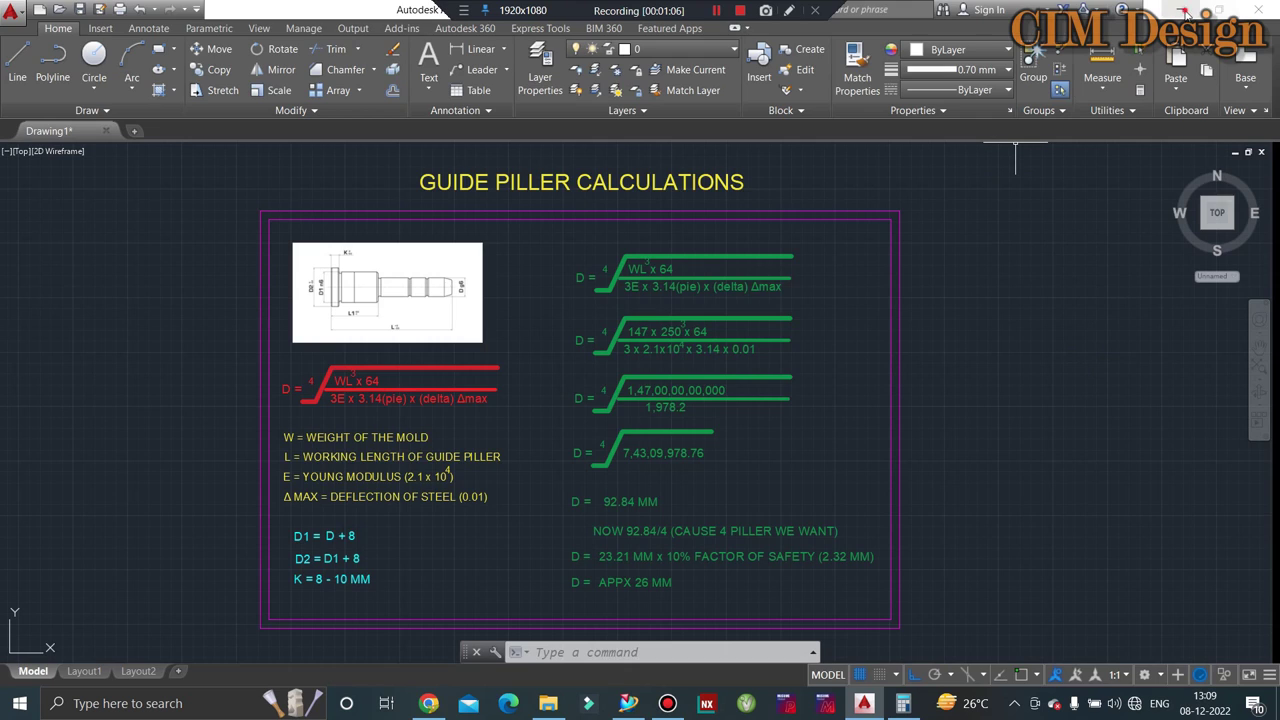
left_click(1181, 8)
left_click(903, 703)
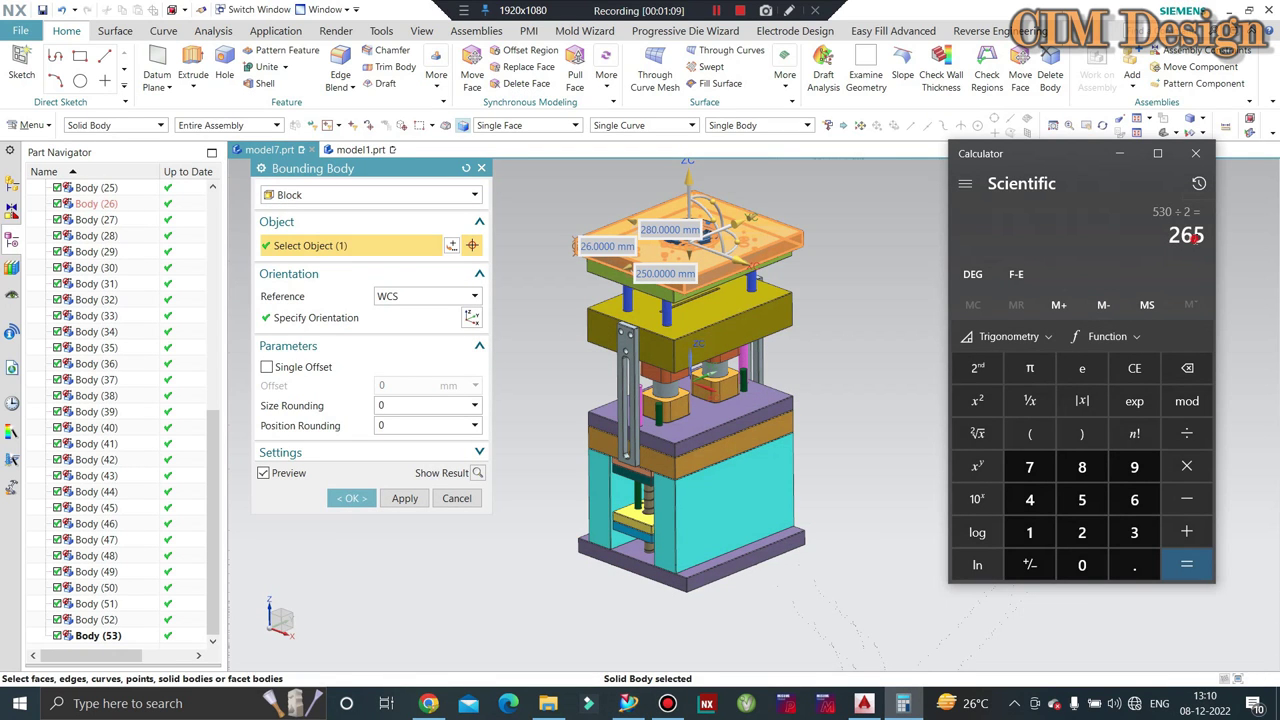
left_click(1119, 153)
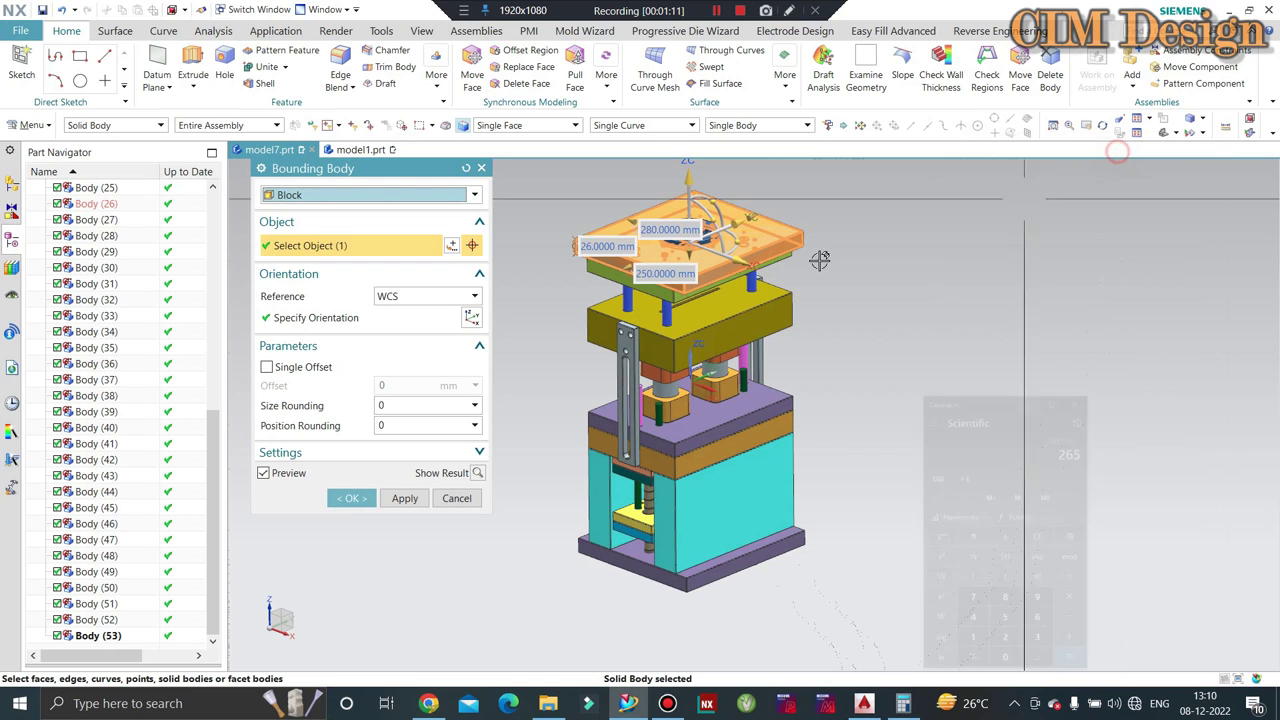
left_click(456, 498)
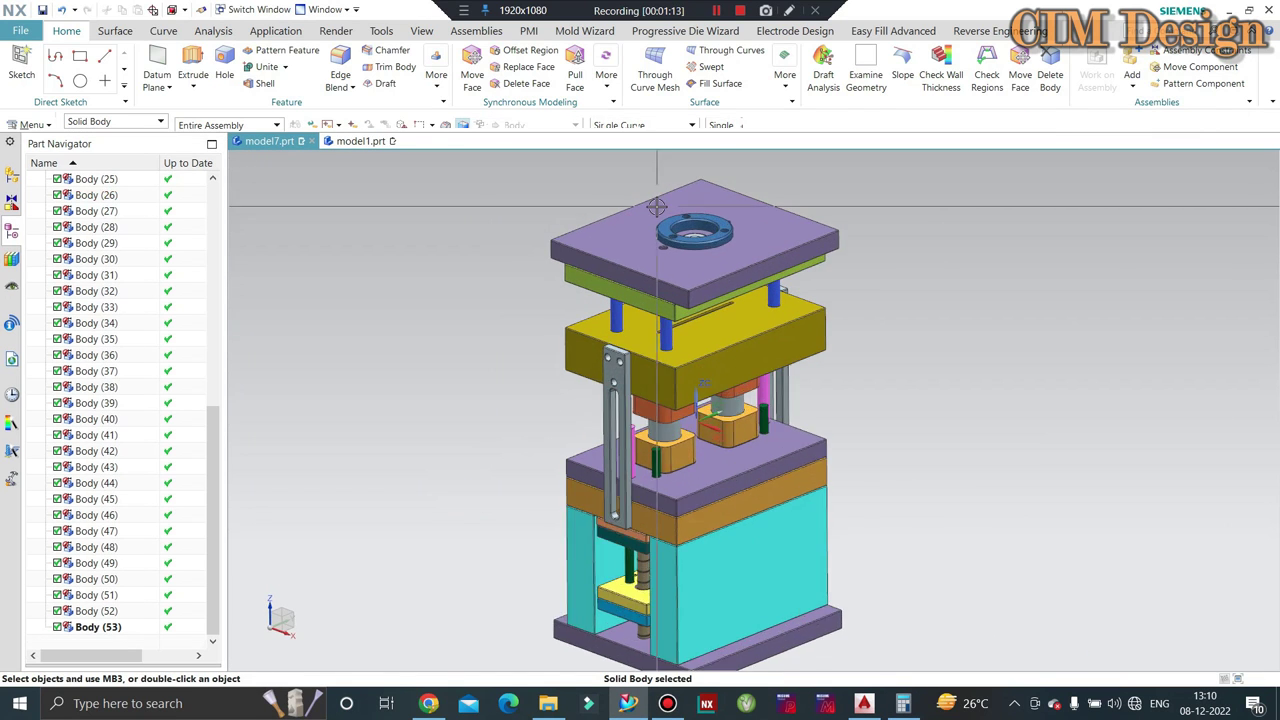
scroll(669, 268, "down", 4)
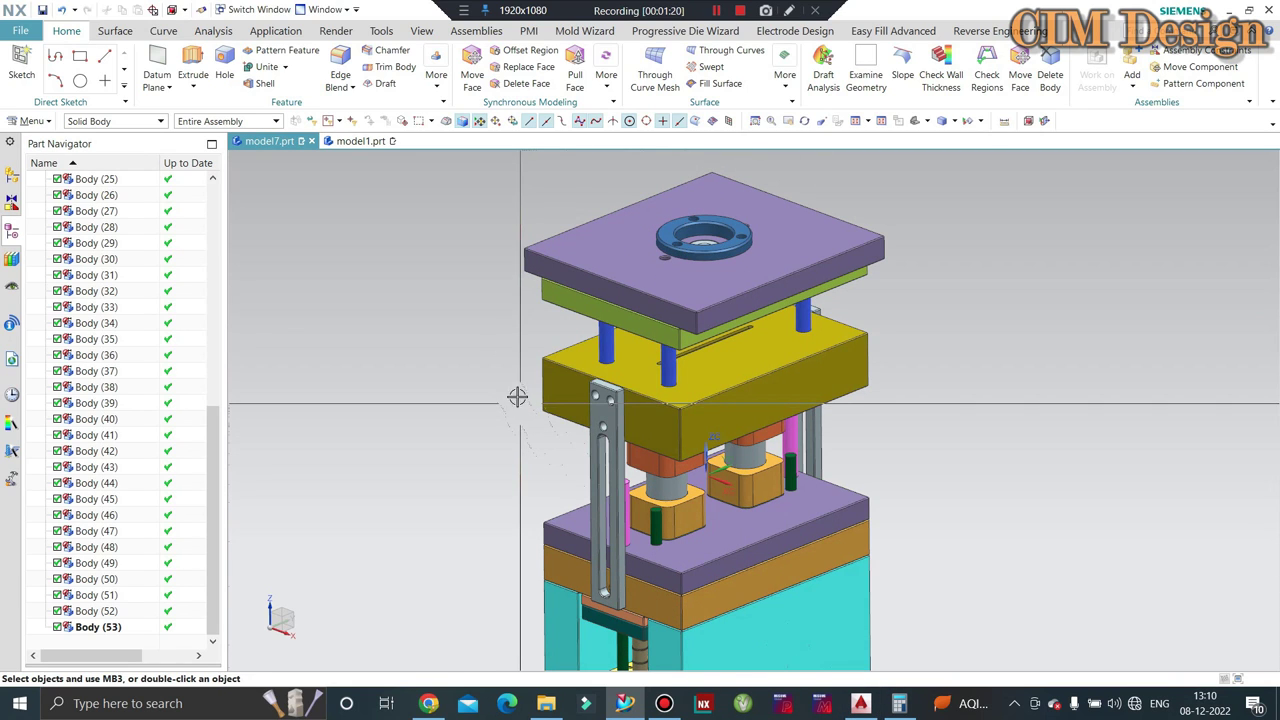
scroll(529, 303, "down", 1)
scroll(502, 264, "up", 1)
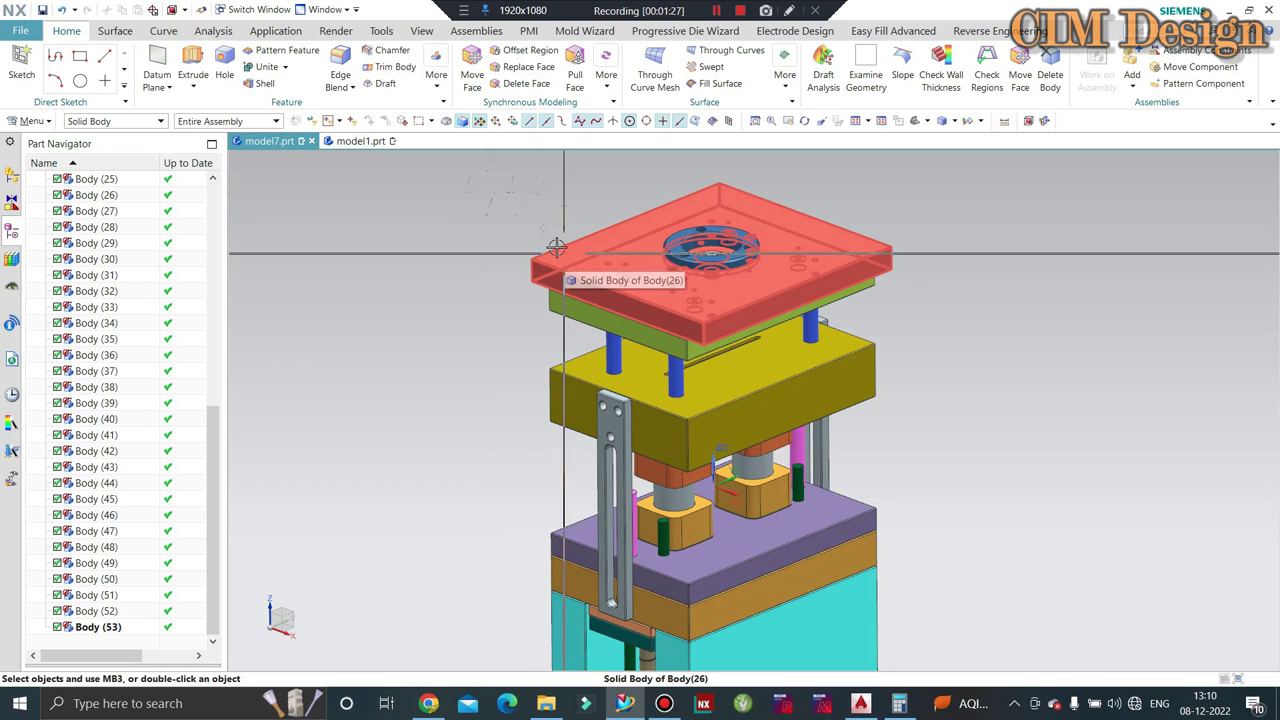
scroll(572, 285, "down", 1)
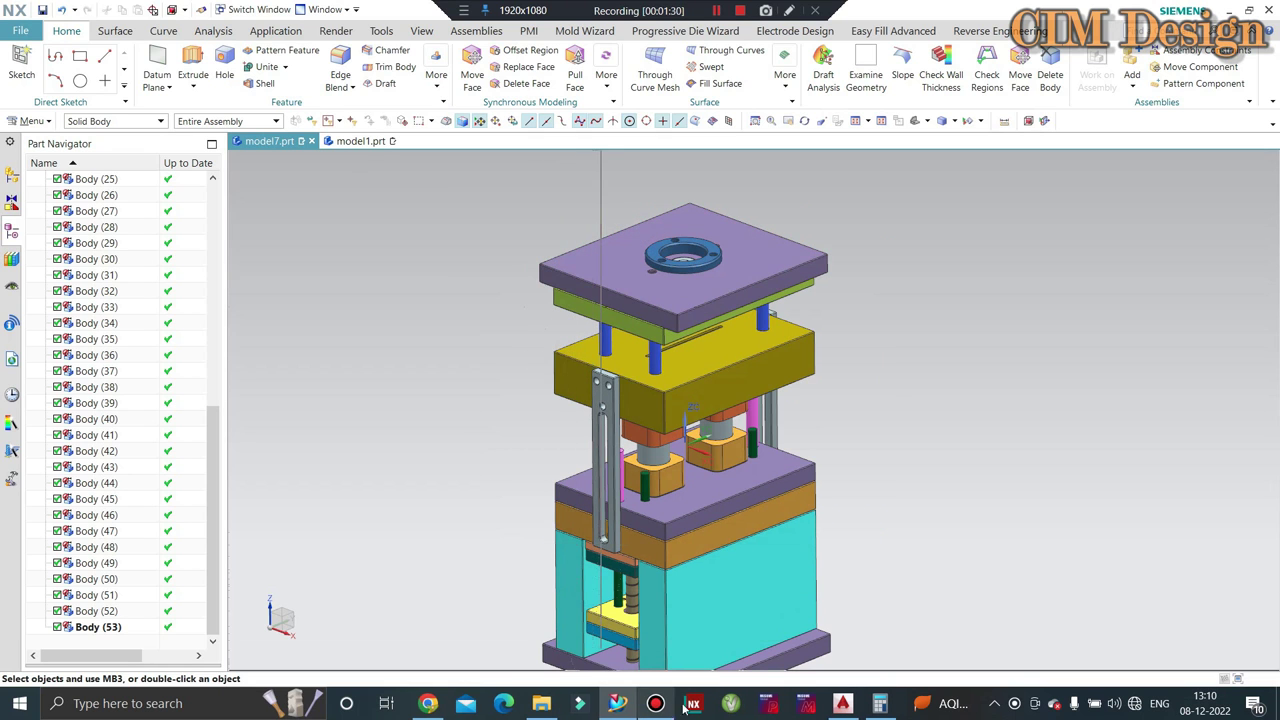
left_click(842, 705)
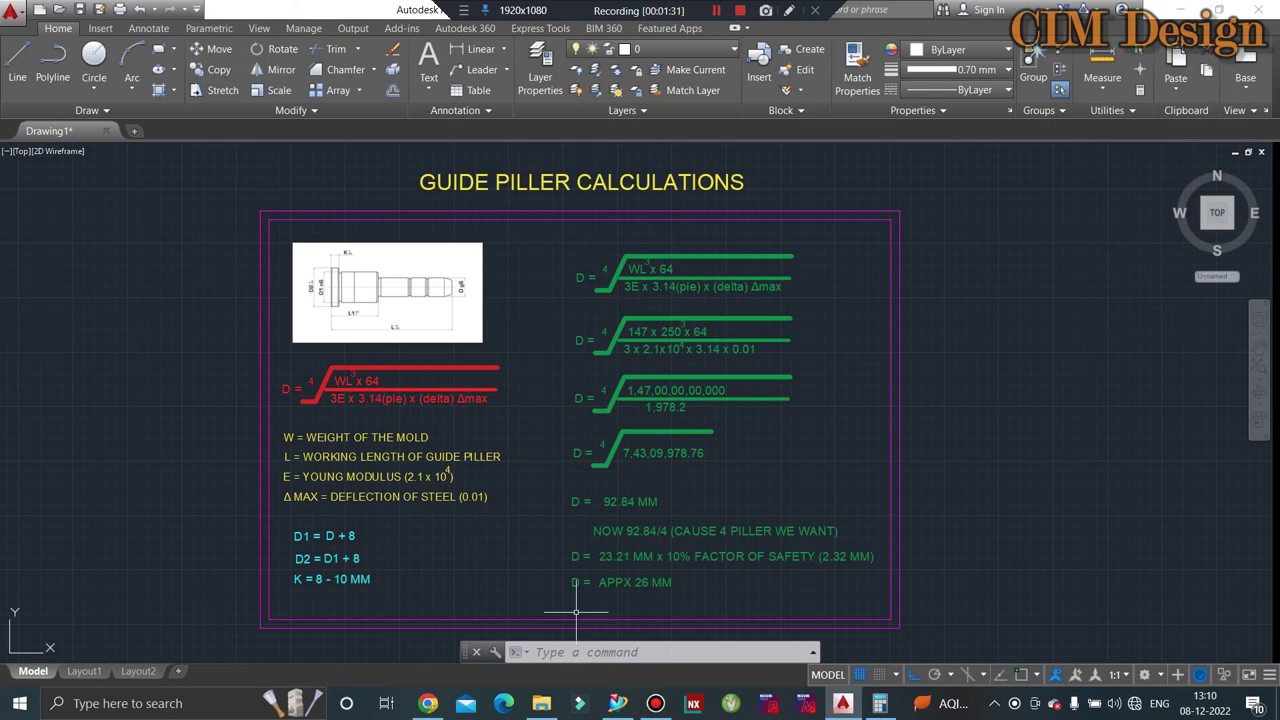
left_click(693, 704)
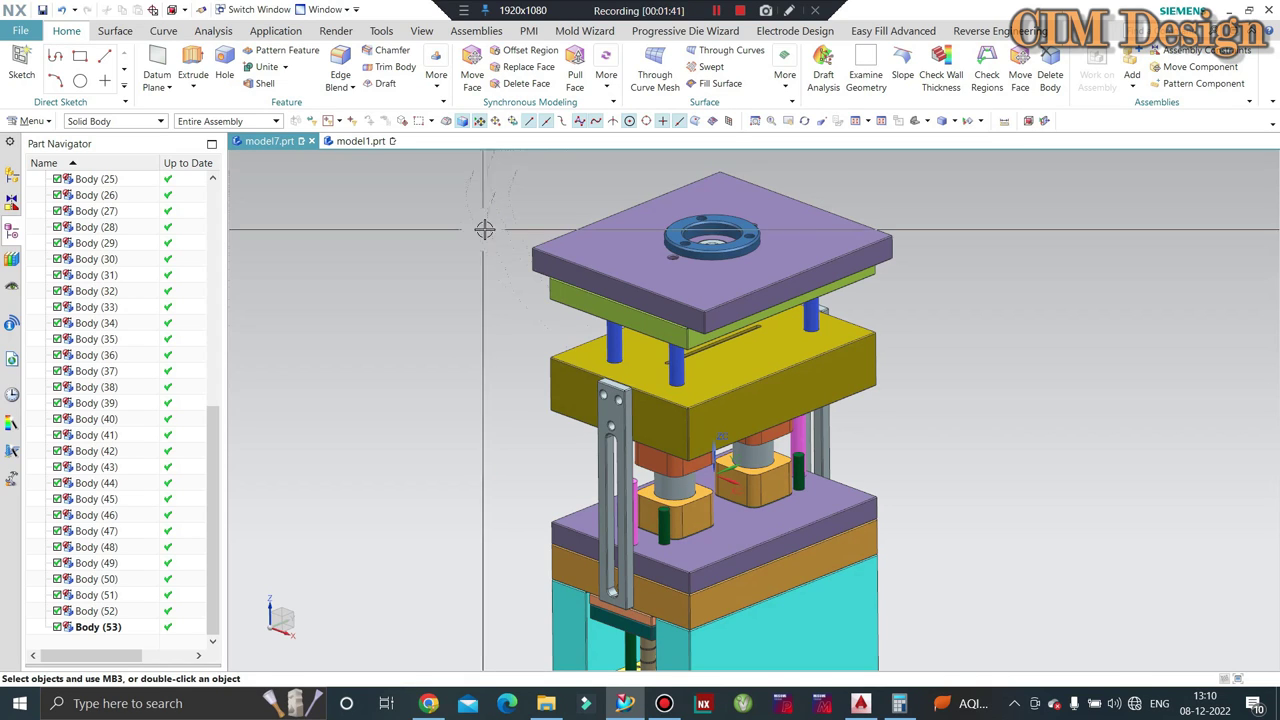
scroll(520, 220, "down", 3)
scroll(514, 211, "up", 2)
scroll(667, 197, "down", 1)
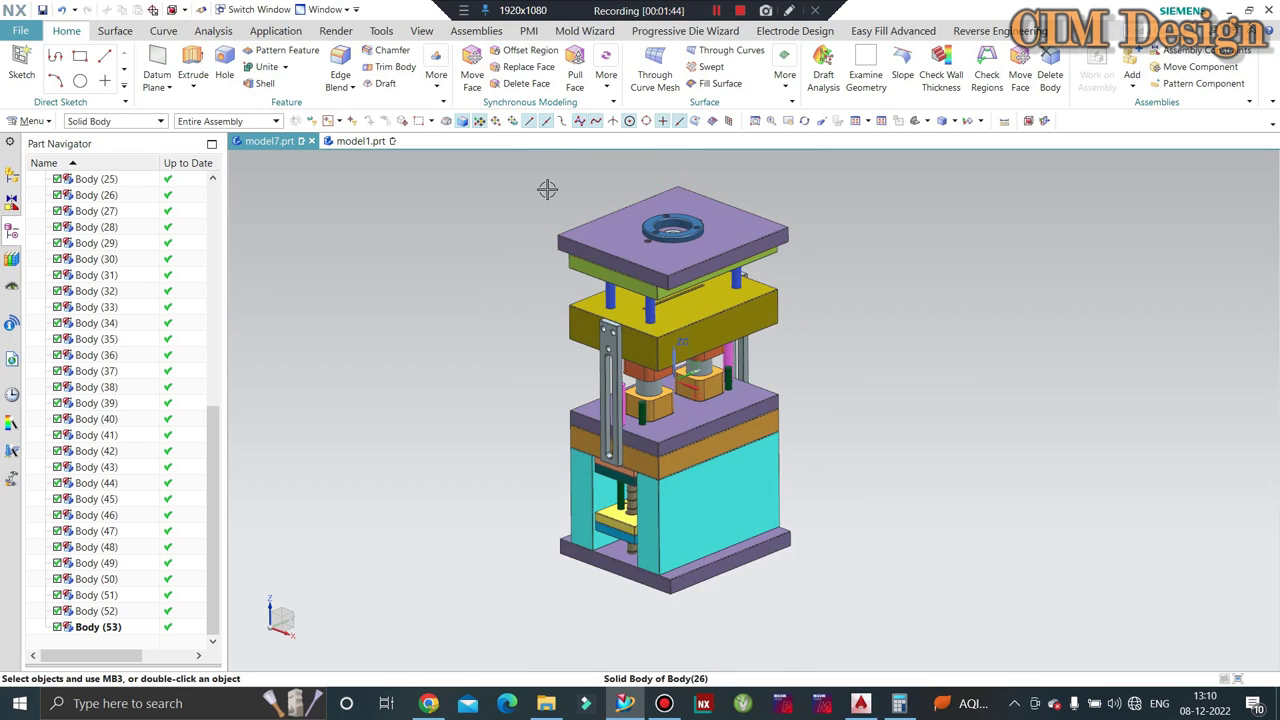
scroll(538, 182, "up", 1)
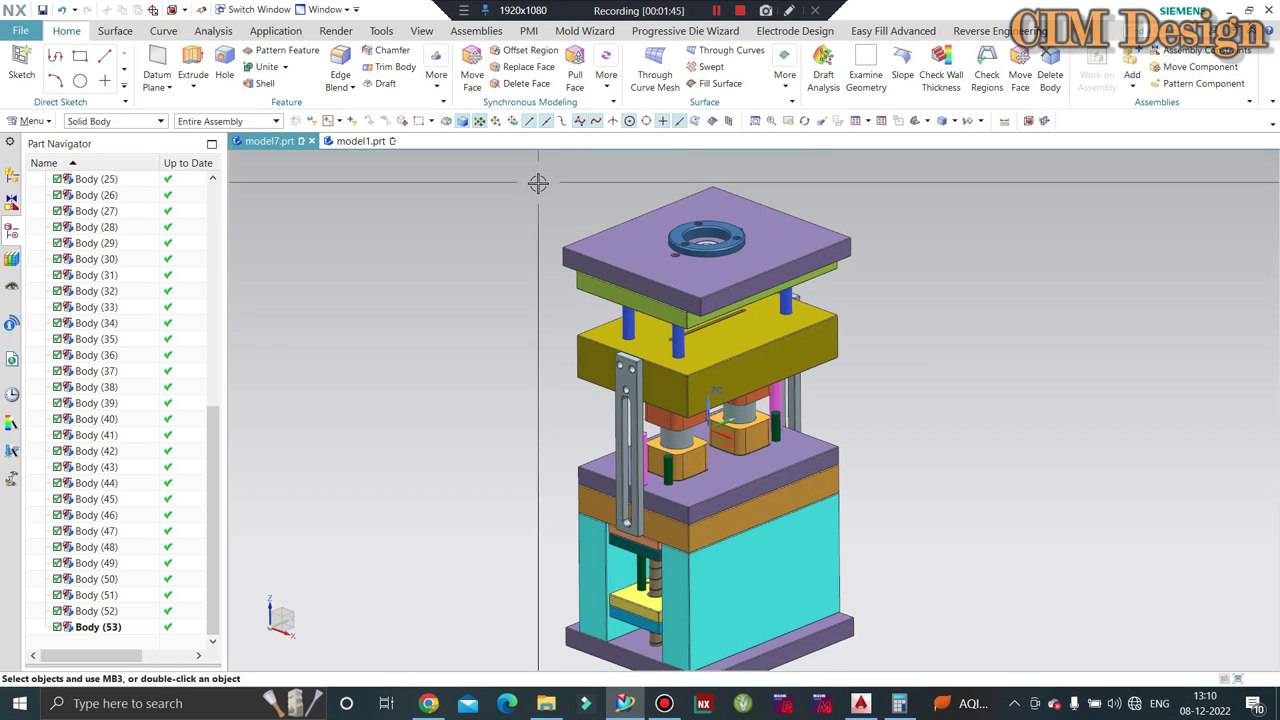
scroll(538, 182, "down", 1)
scroll(539, 178, "up", 1)
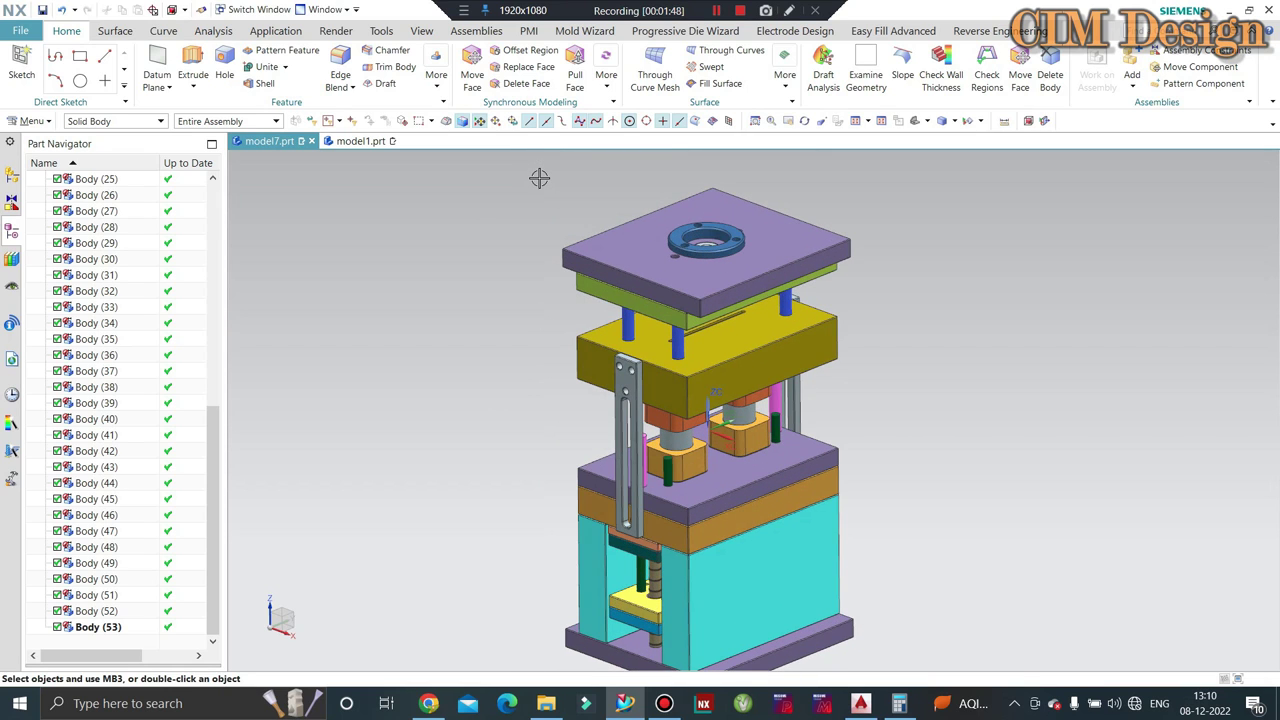
scroll(546, 228, "down", 1)
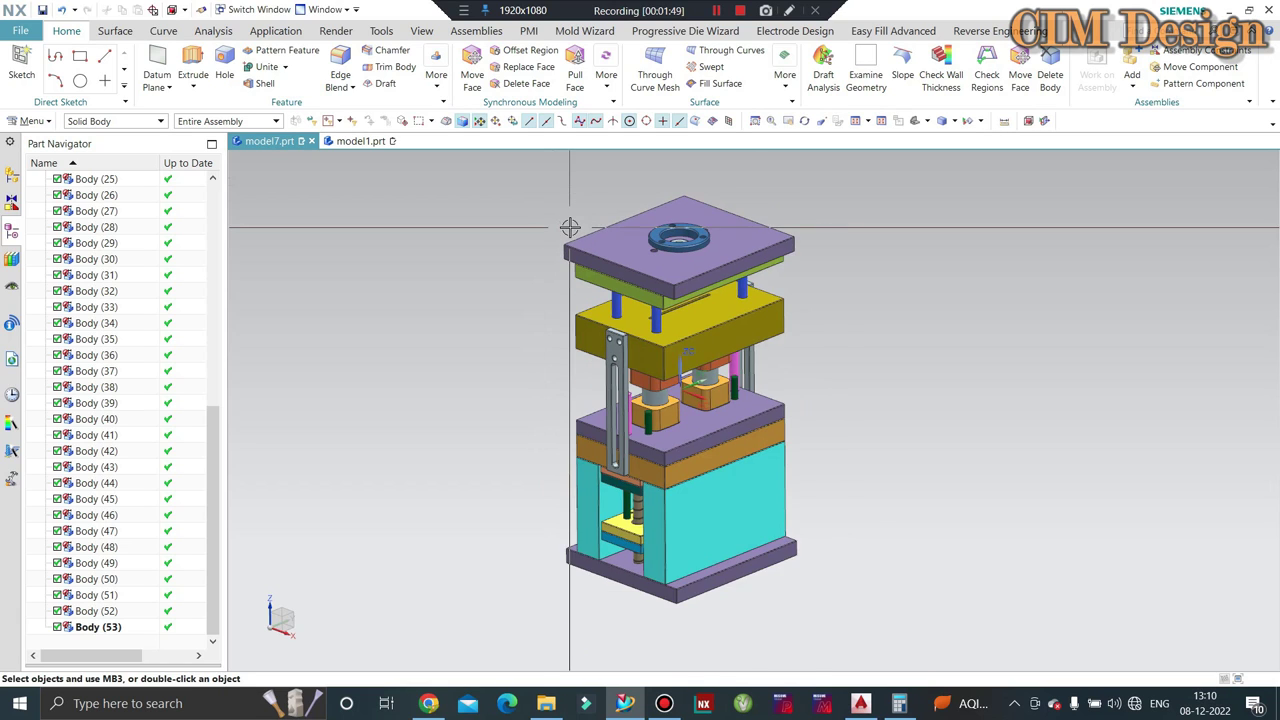
scroll(546, 215, "up", 1)
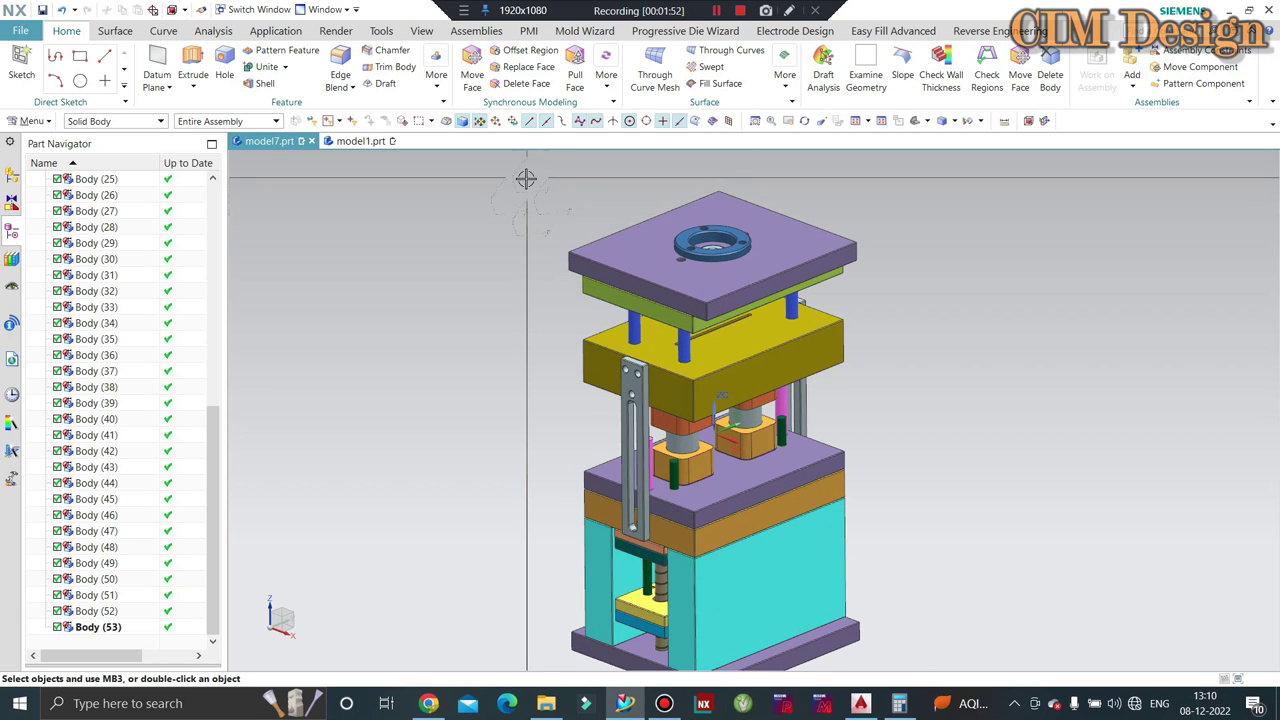
scroll(522, 180, "down", 1)
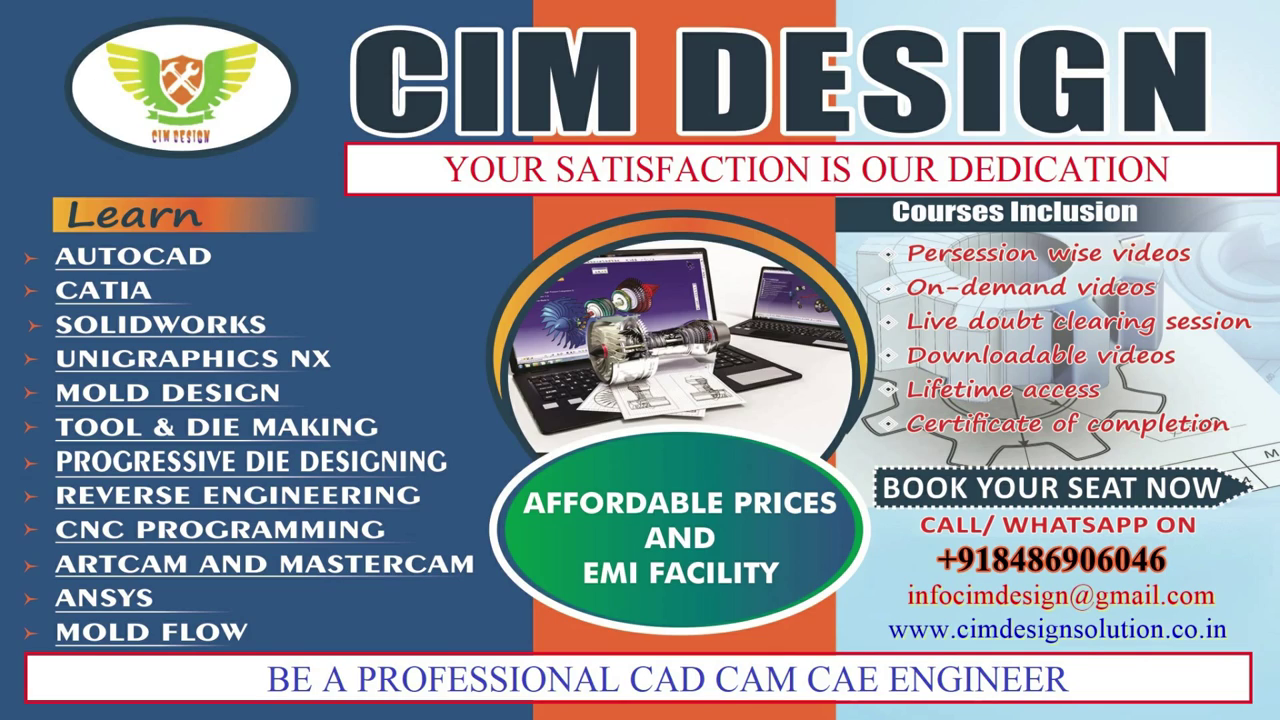